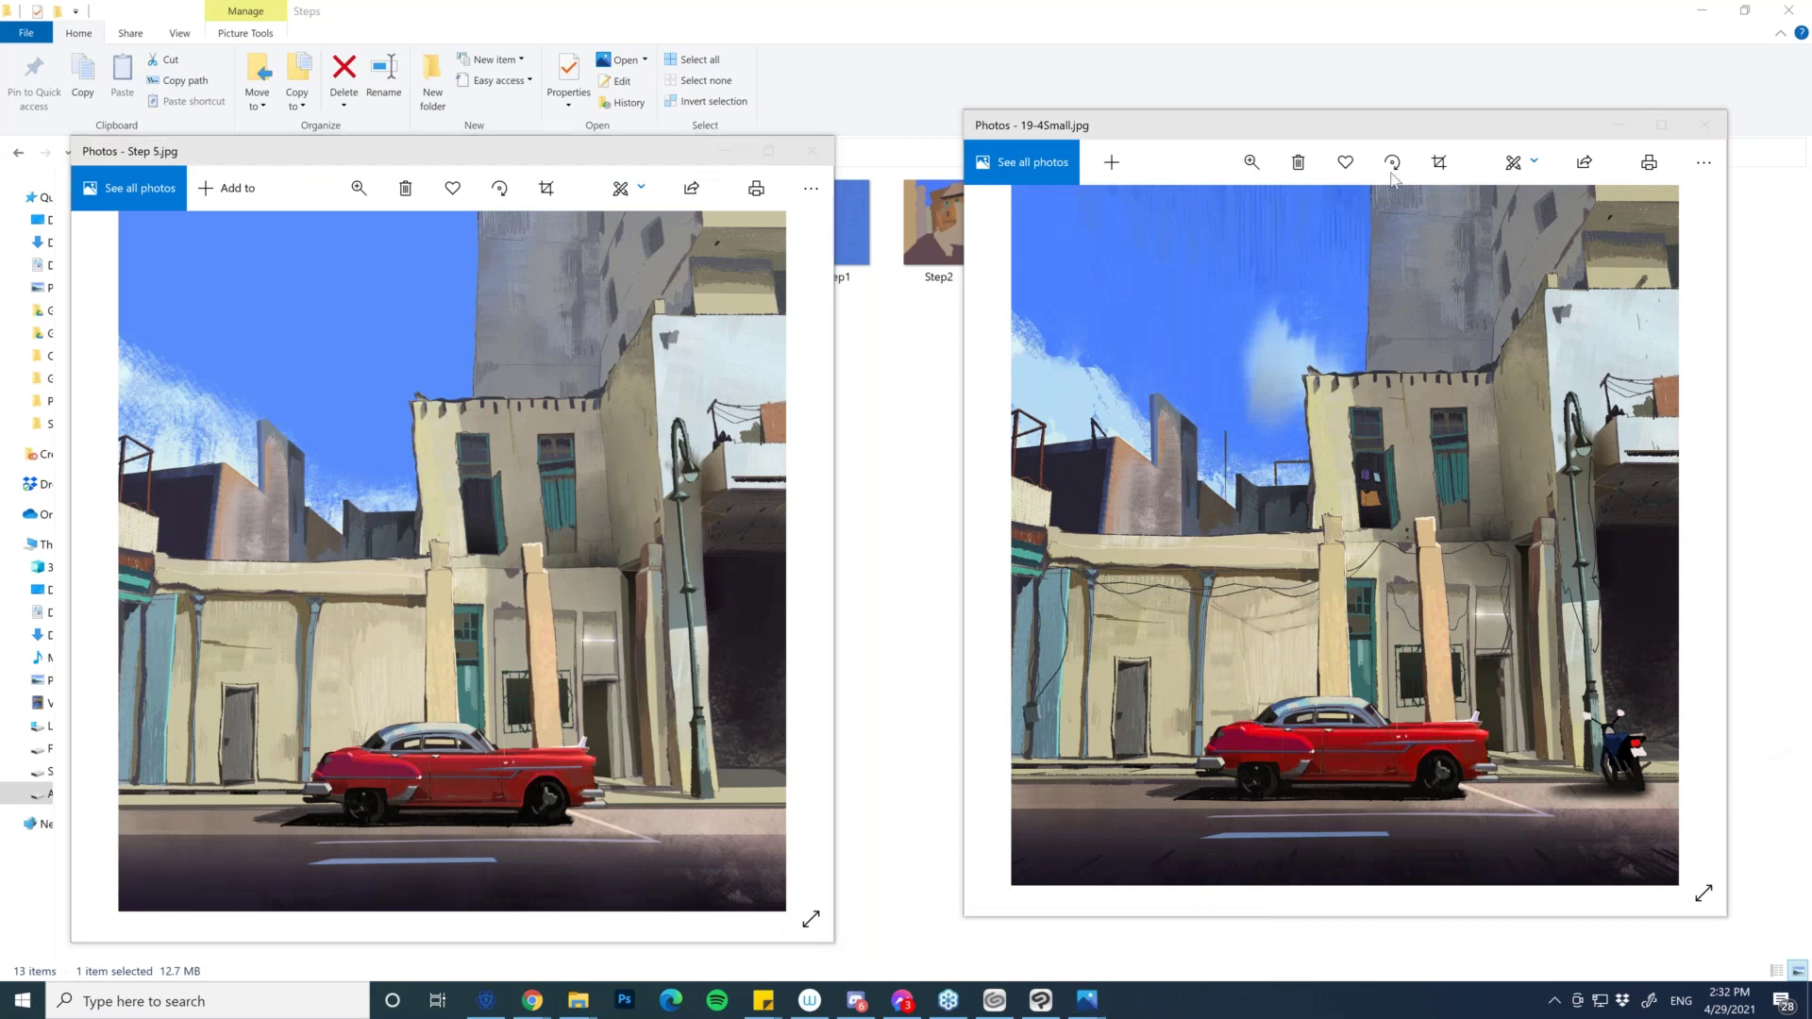
- Place the Step 5.jpg and 19-4Small.jpg image windows side by side and compare the two painting stages
drag(1302, 138, 1038, 130)
drag(531, 162, 448, 117)
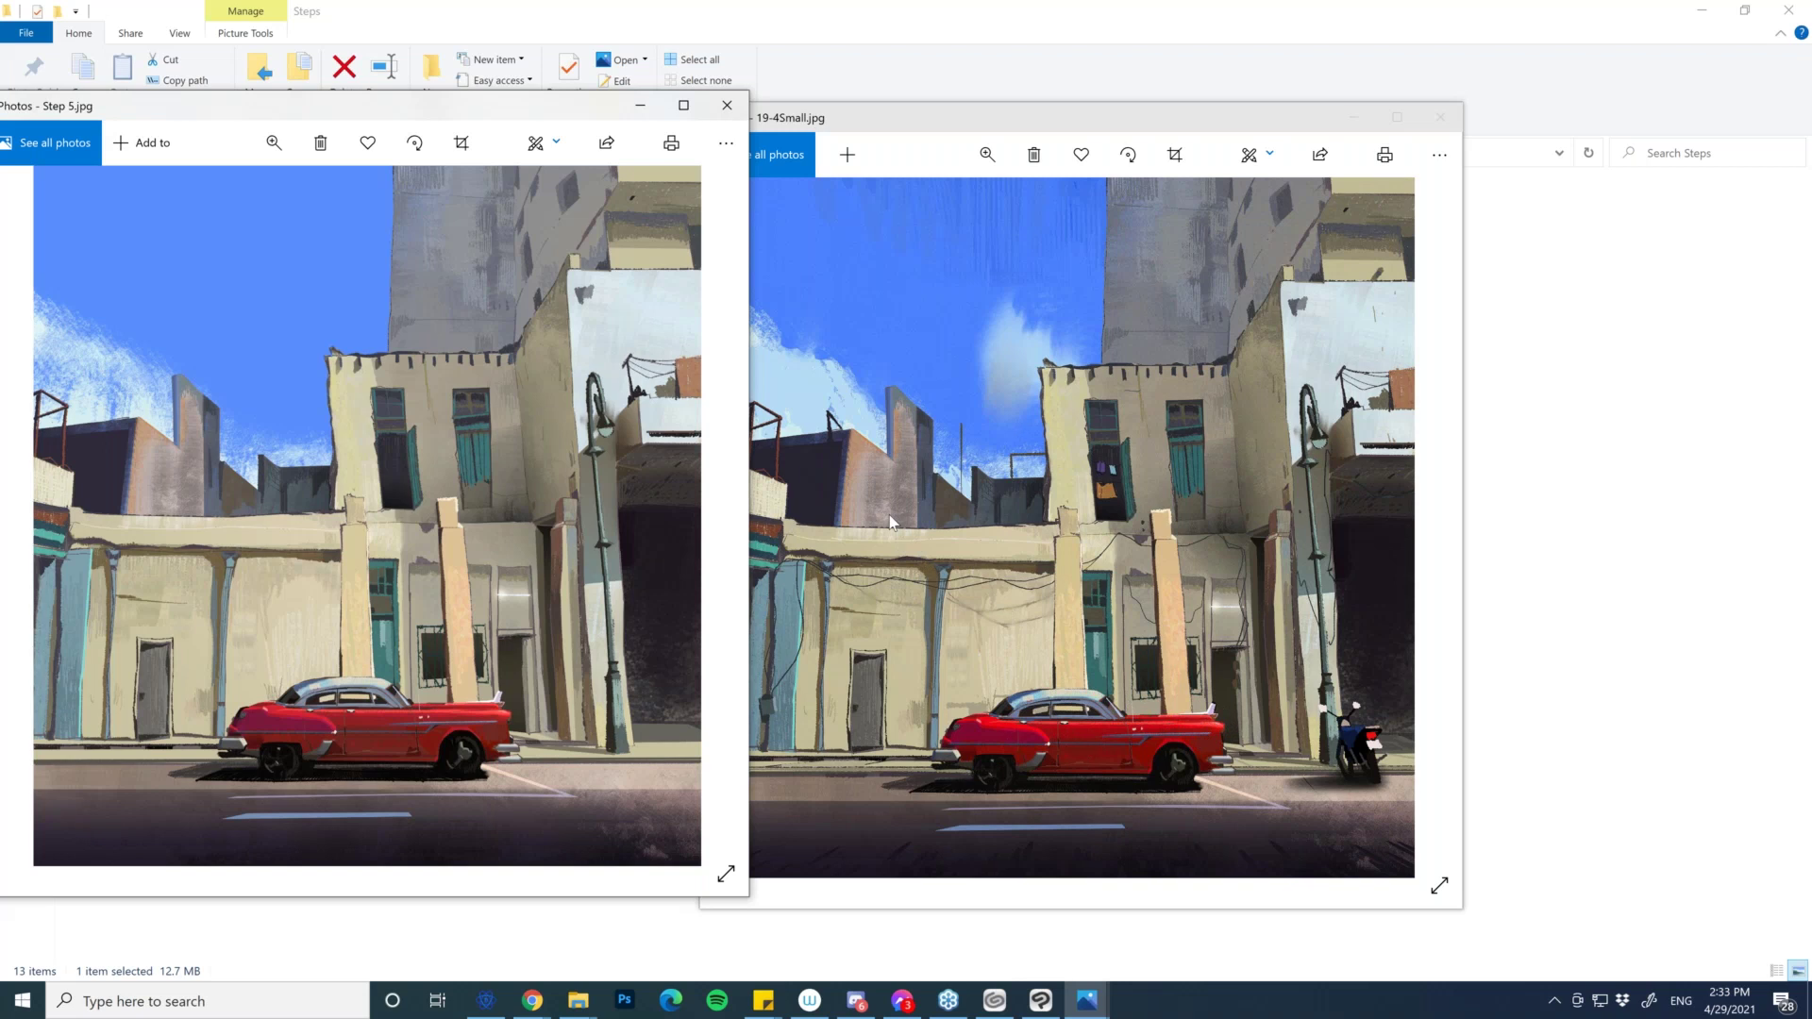
click(948, 422)
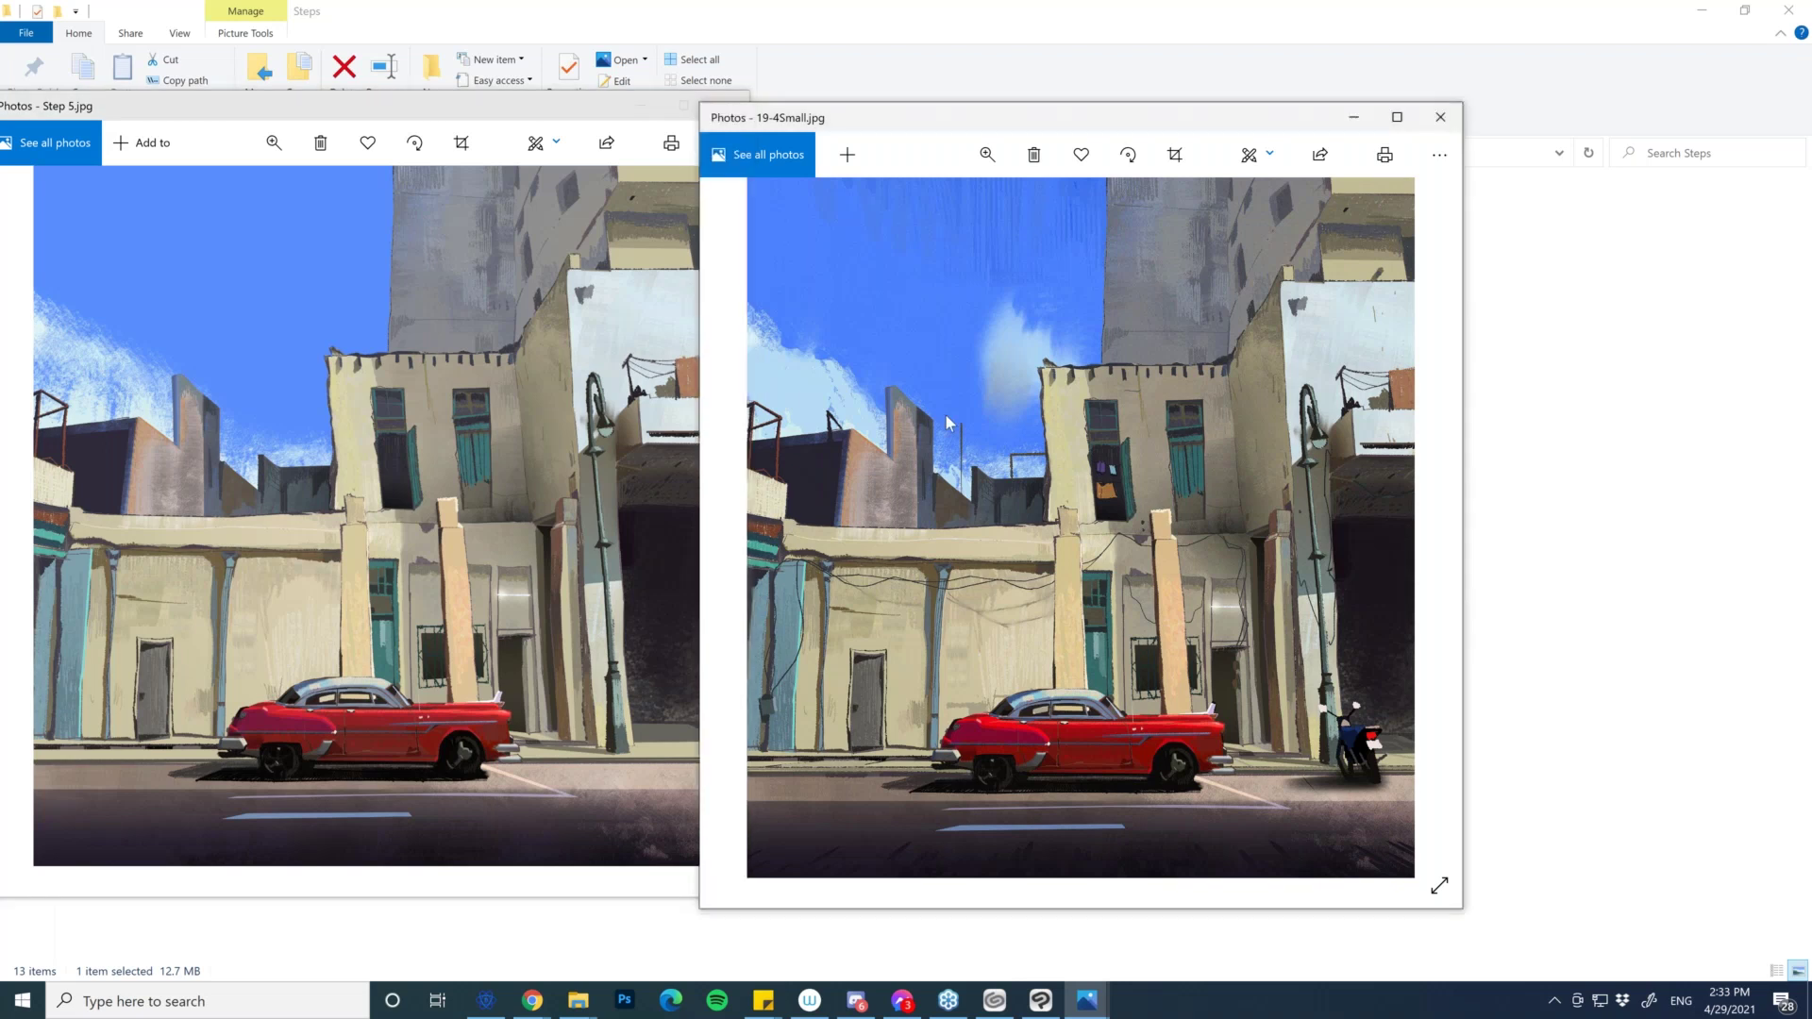
- Close both painting images and go up from the Steps folder to the Clip Studio Paint folder
click(1439, 117)
click(1063, 140)
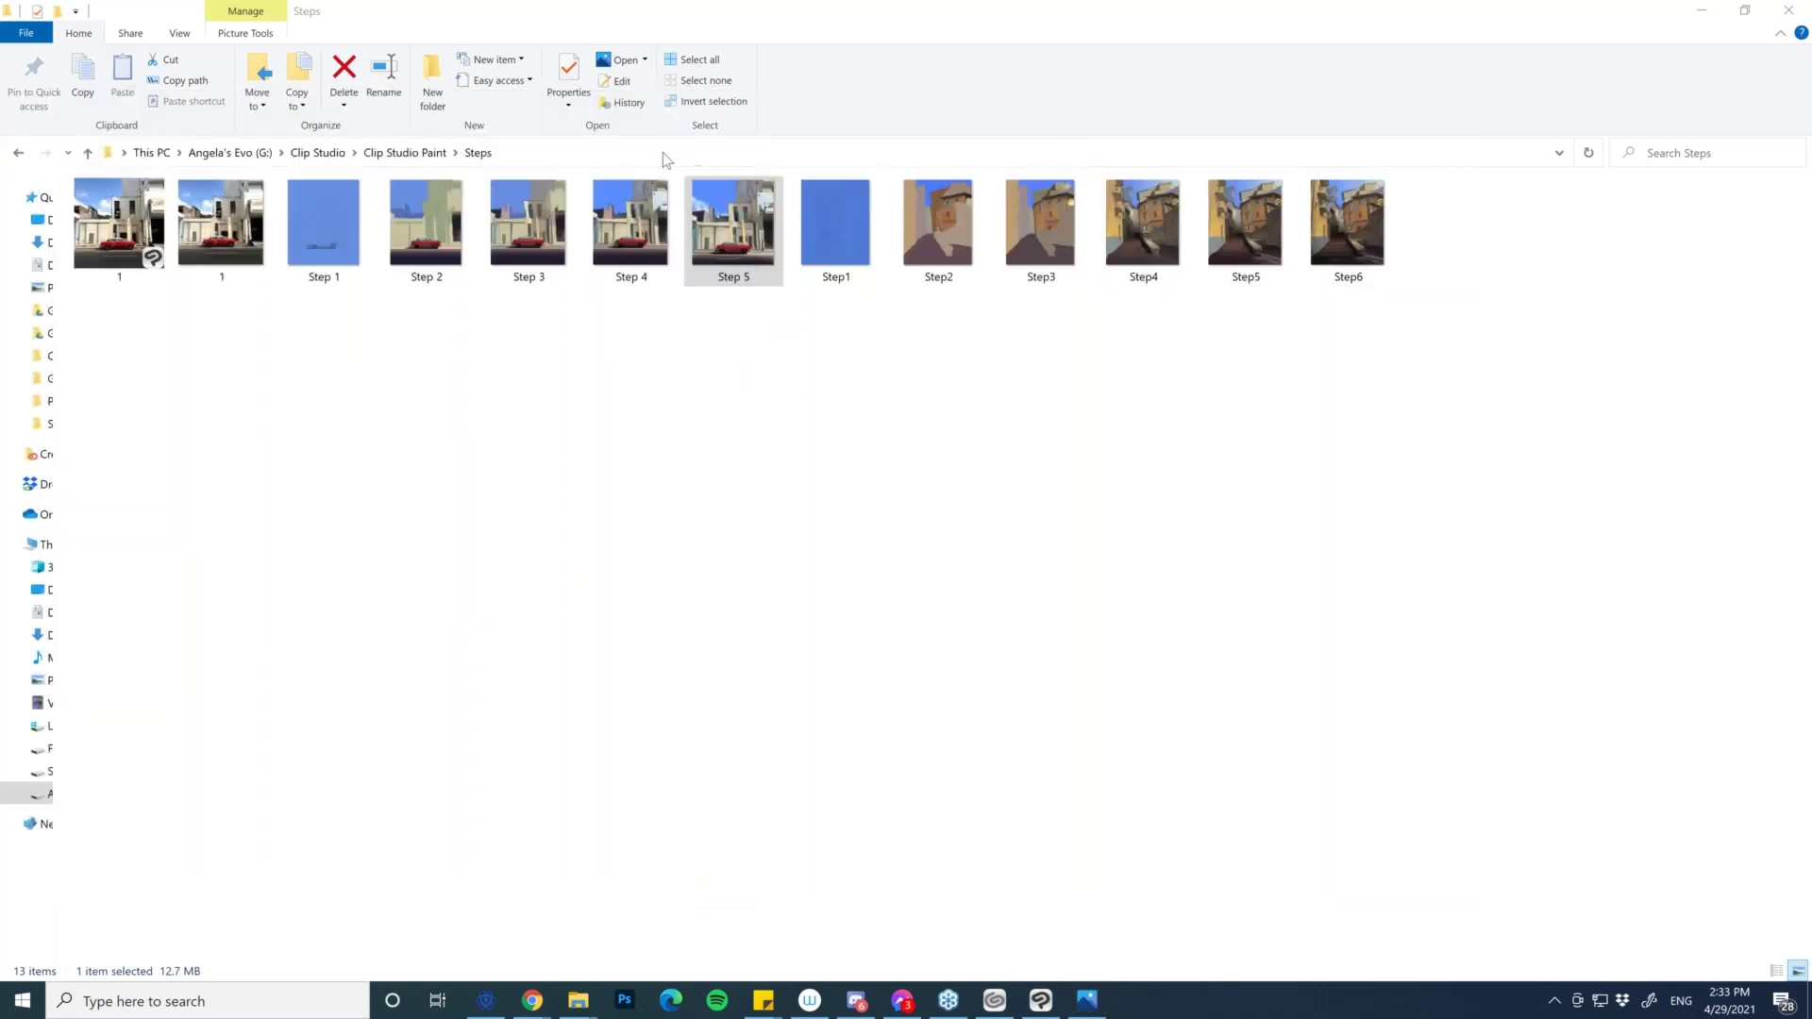
click(426, 154)
click(1008, 438)
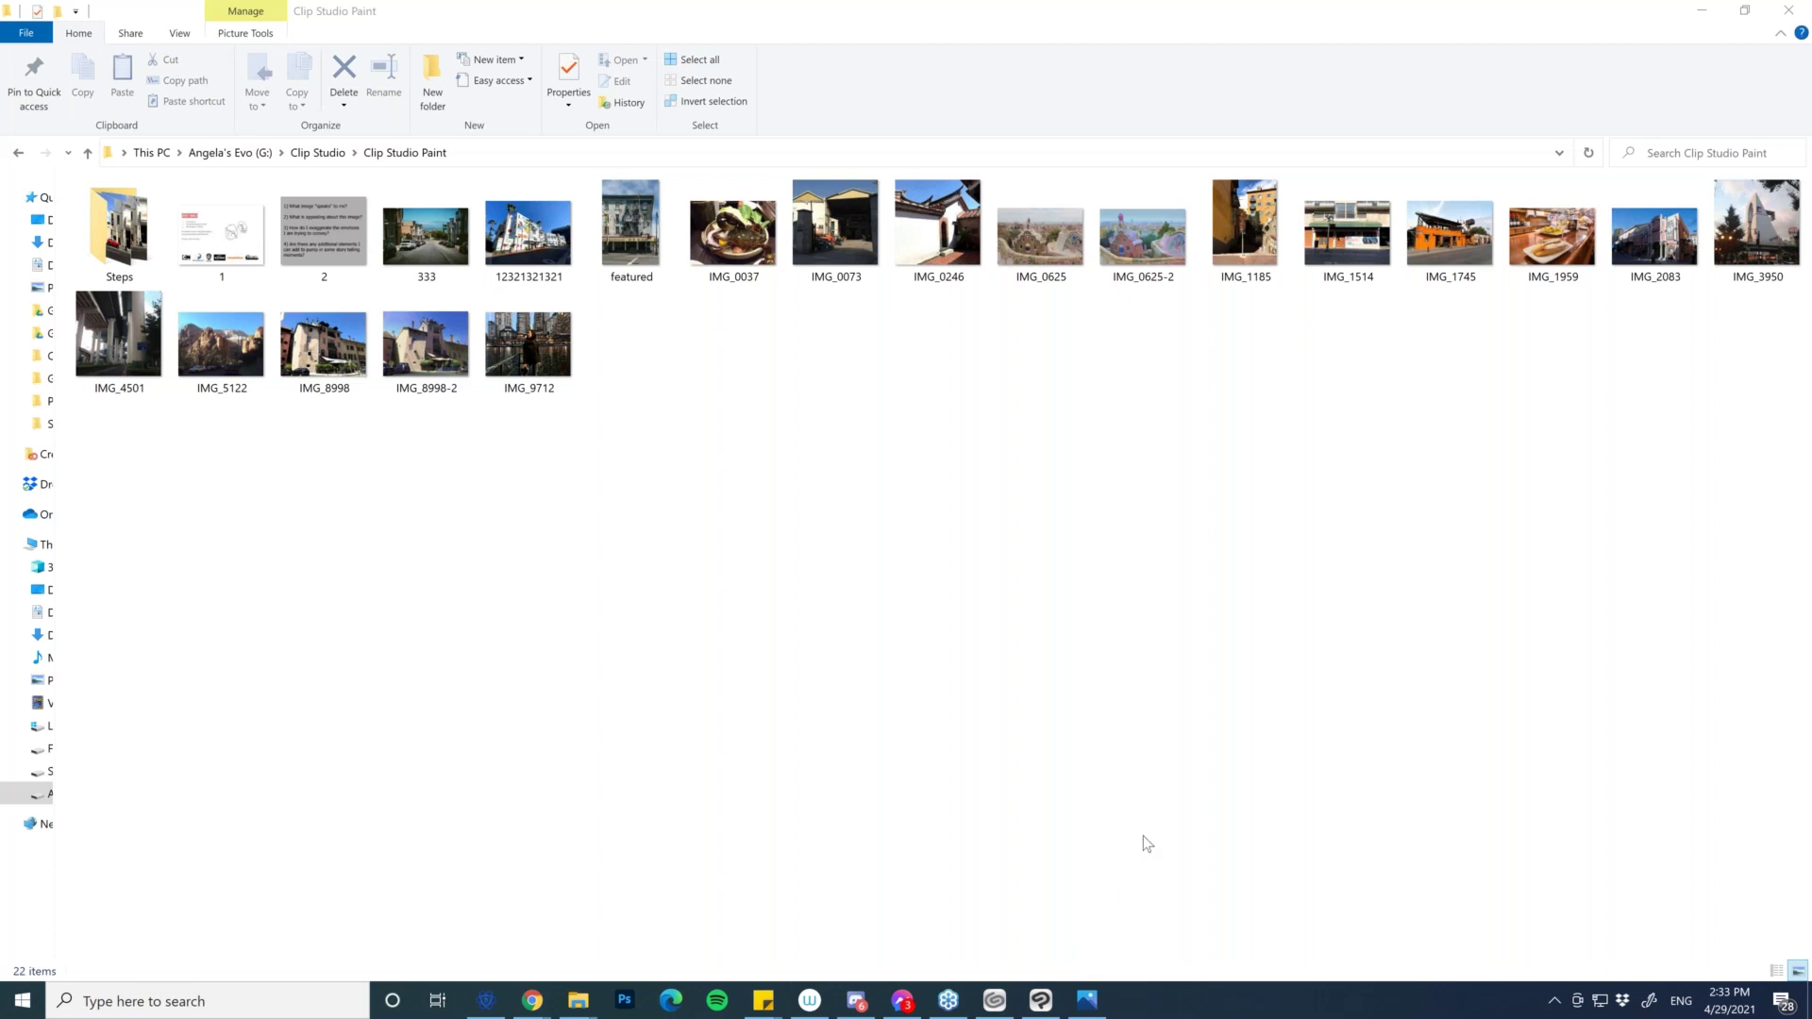
- Switch to Clip Studio Paint and clear the selection around the blank grey canvas
click(1041, 1000)
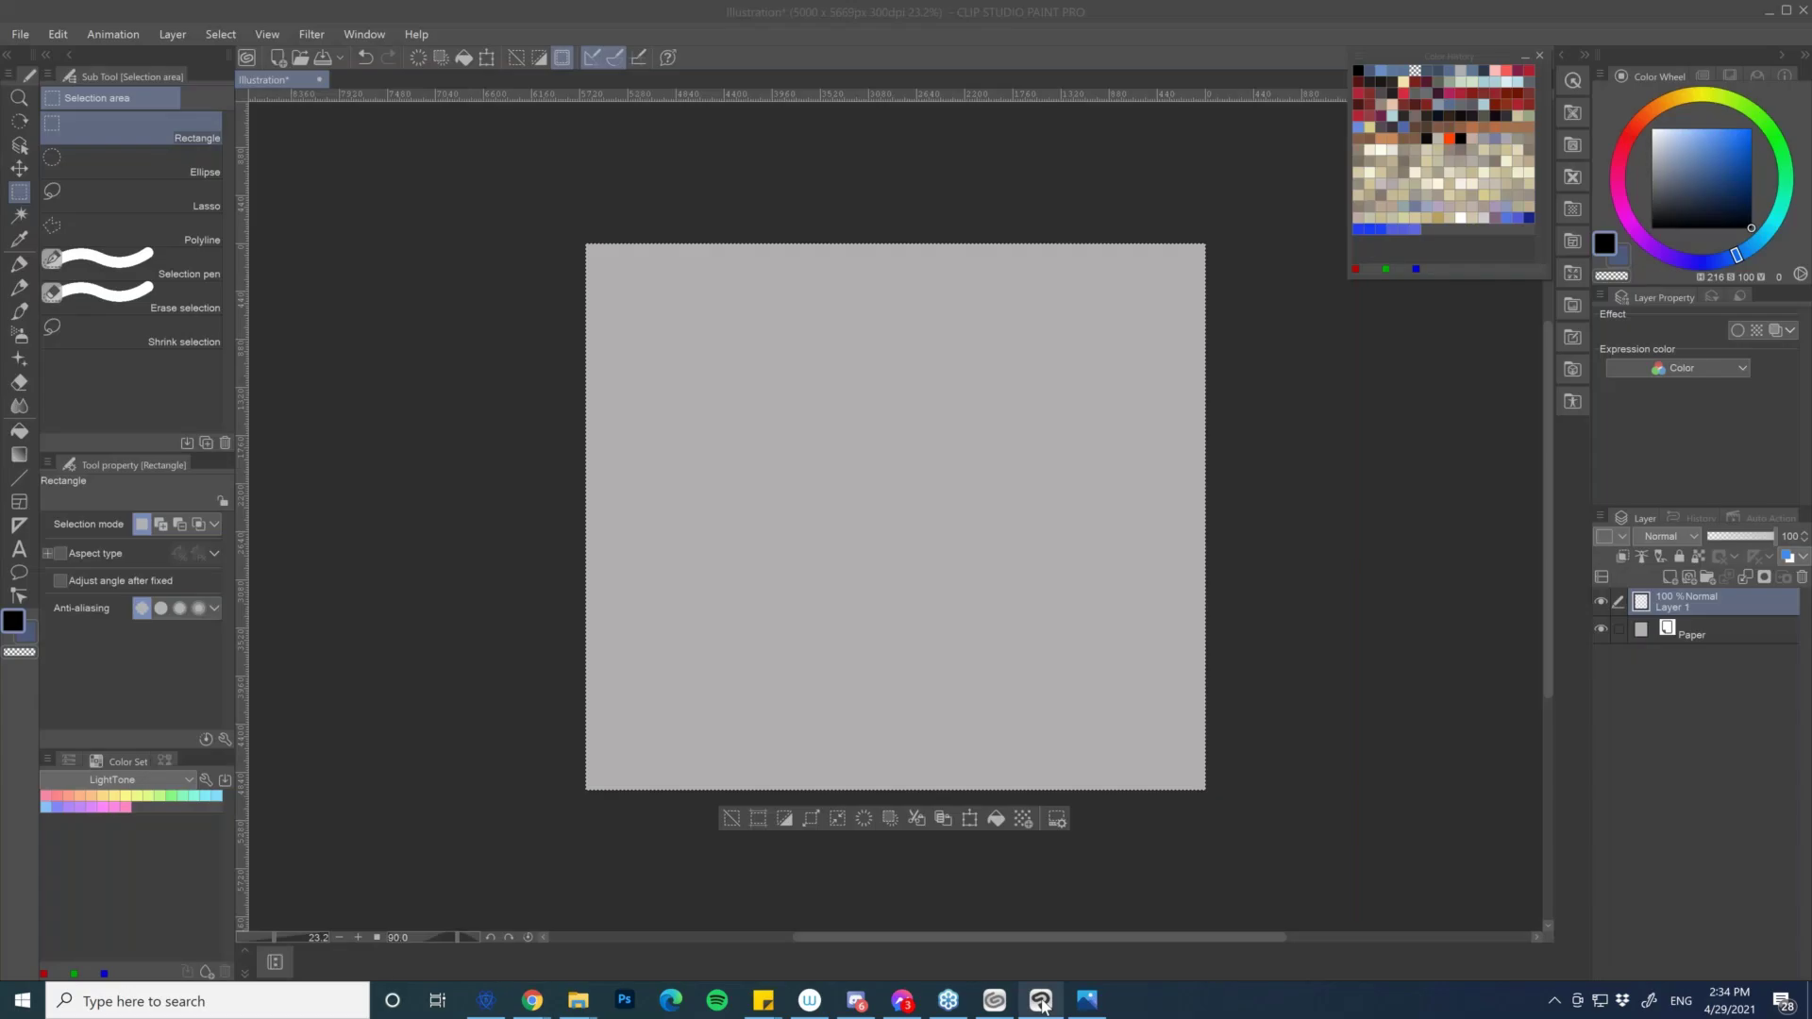
click(948, 219)
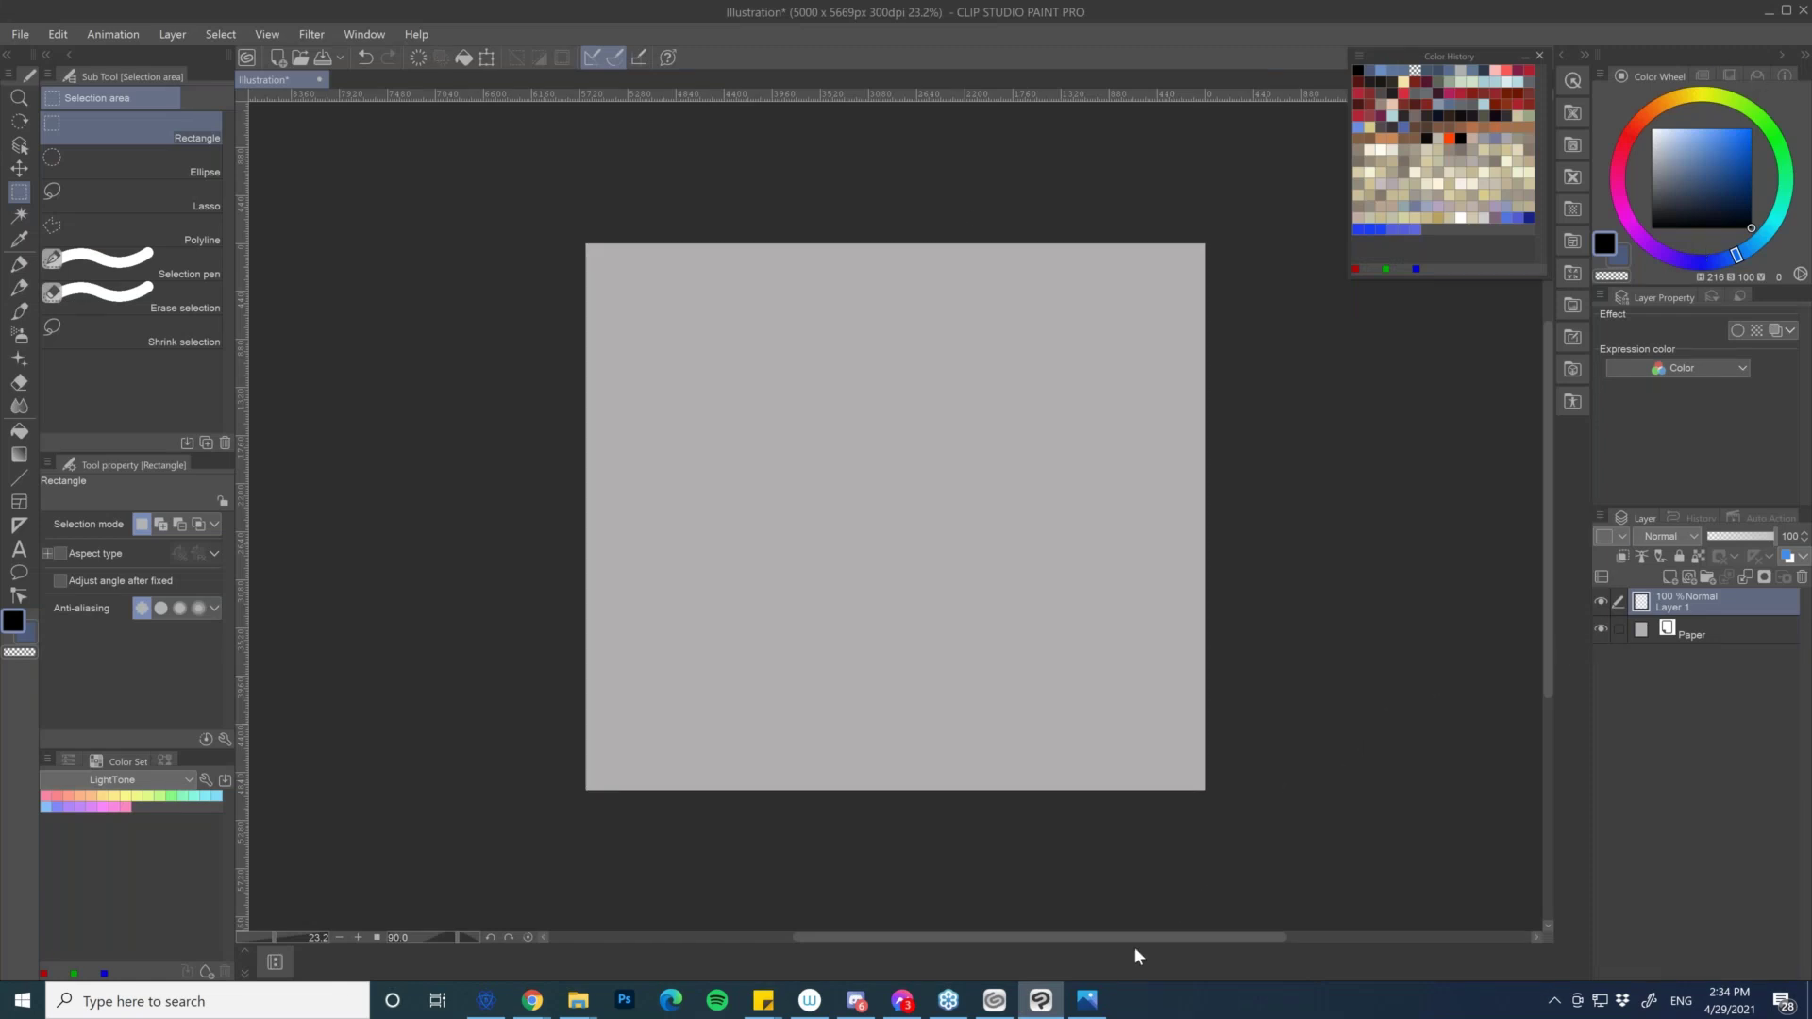
- Bring up the Step4.jpg reference painting, move its window off the canvas, and return to the blank illustration
click(1086, 1002)
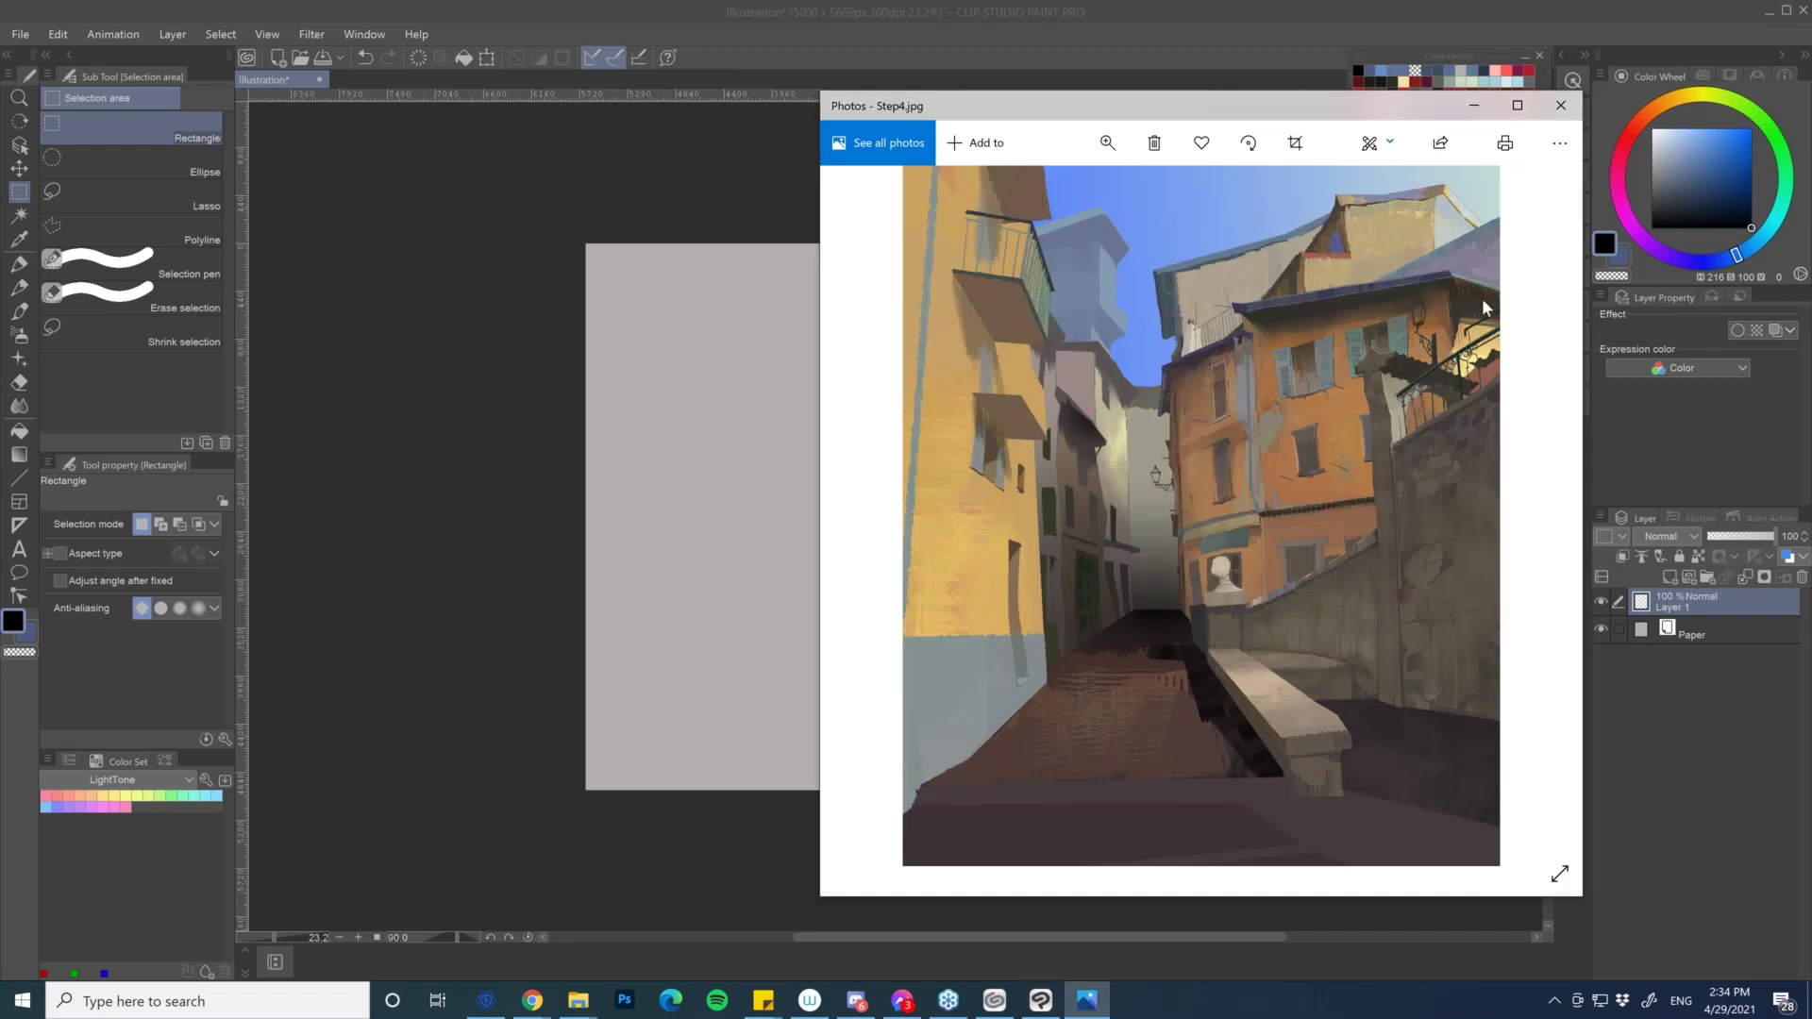
drag(1202, 103, 395, 117)
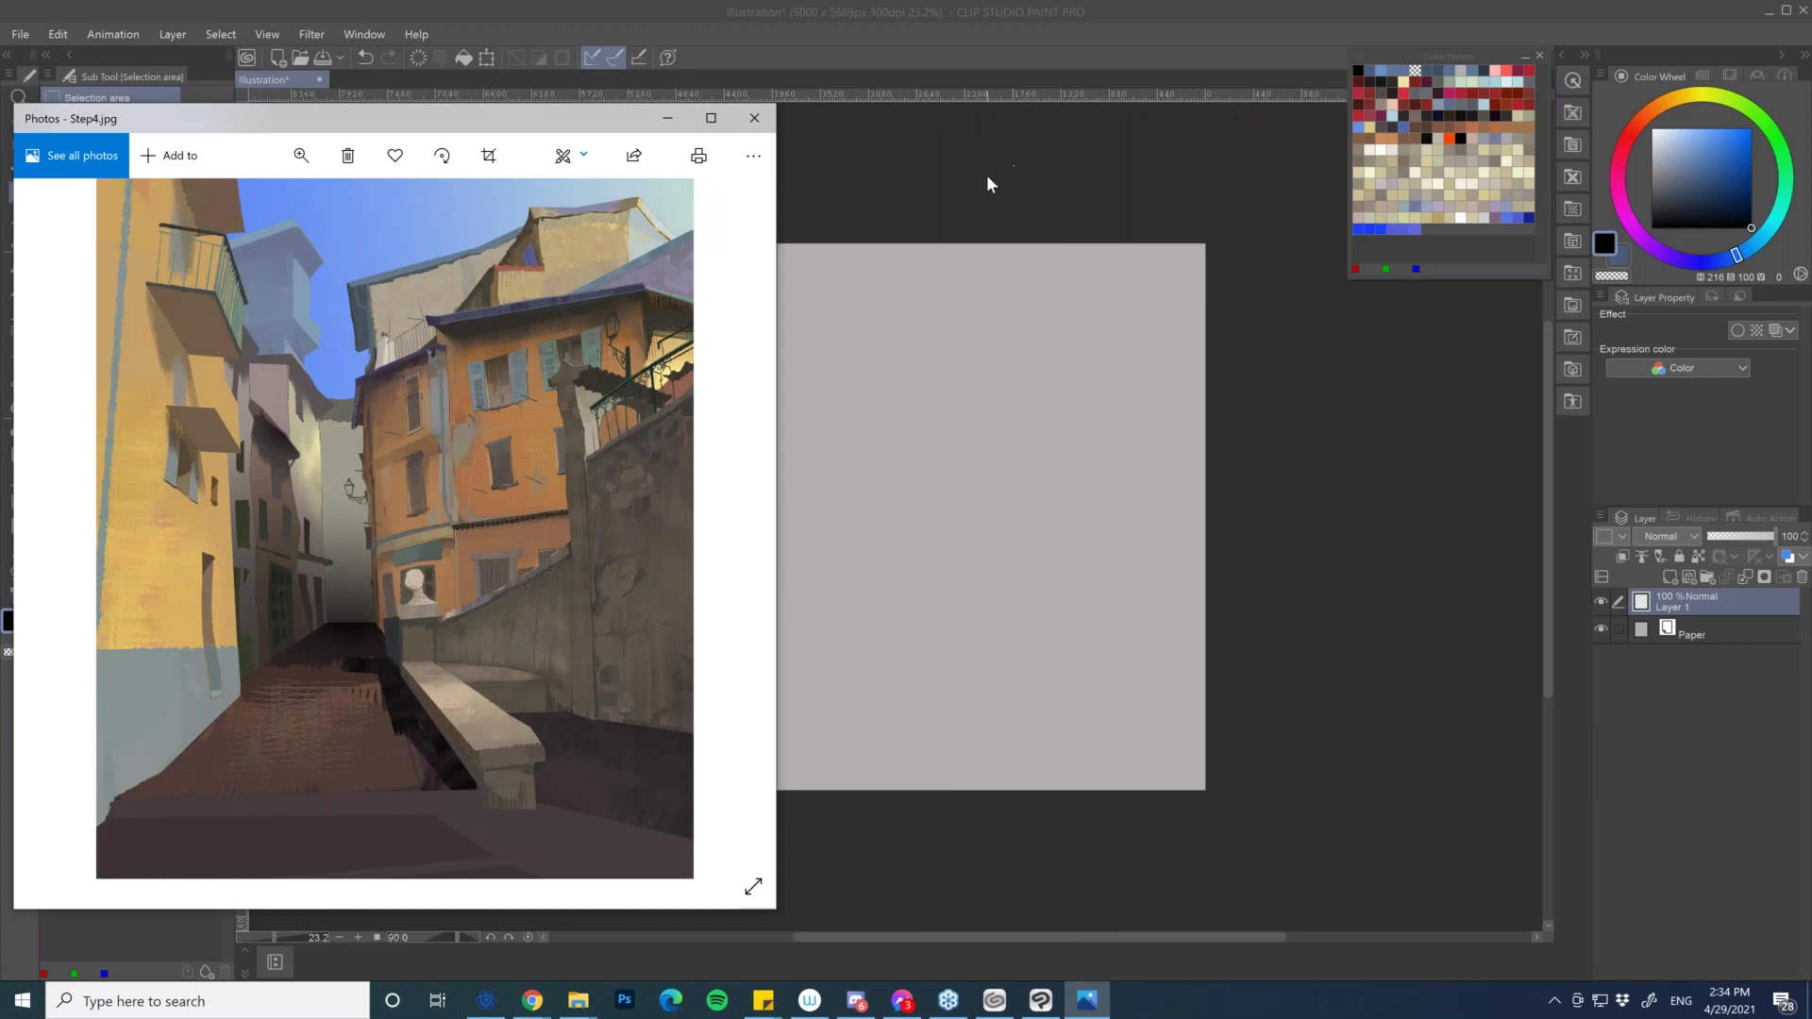
click(987, 173)
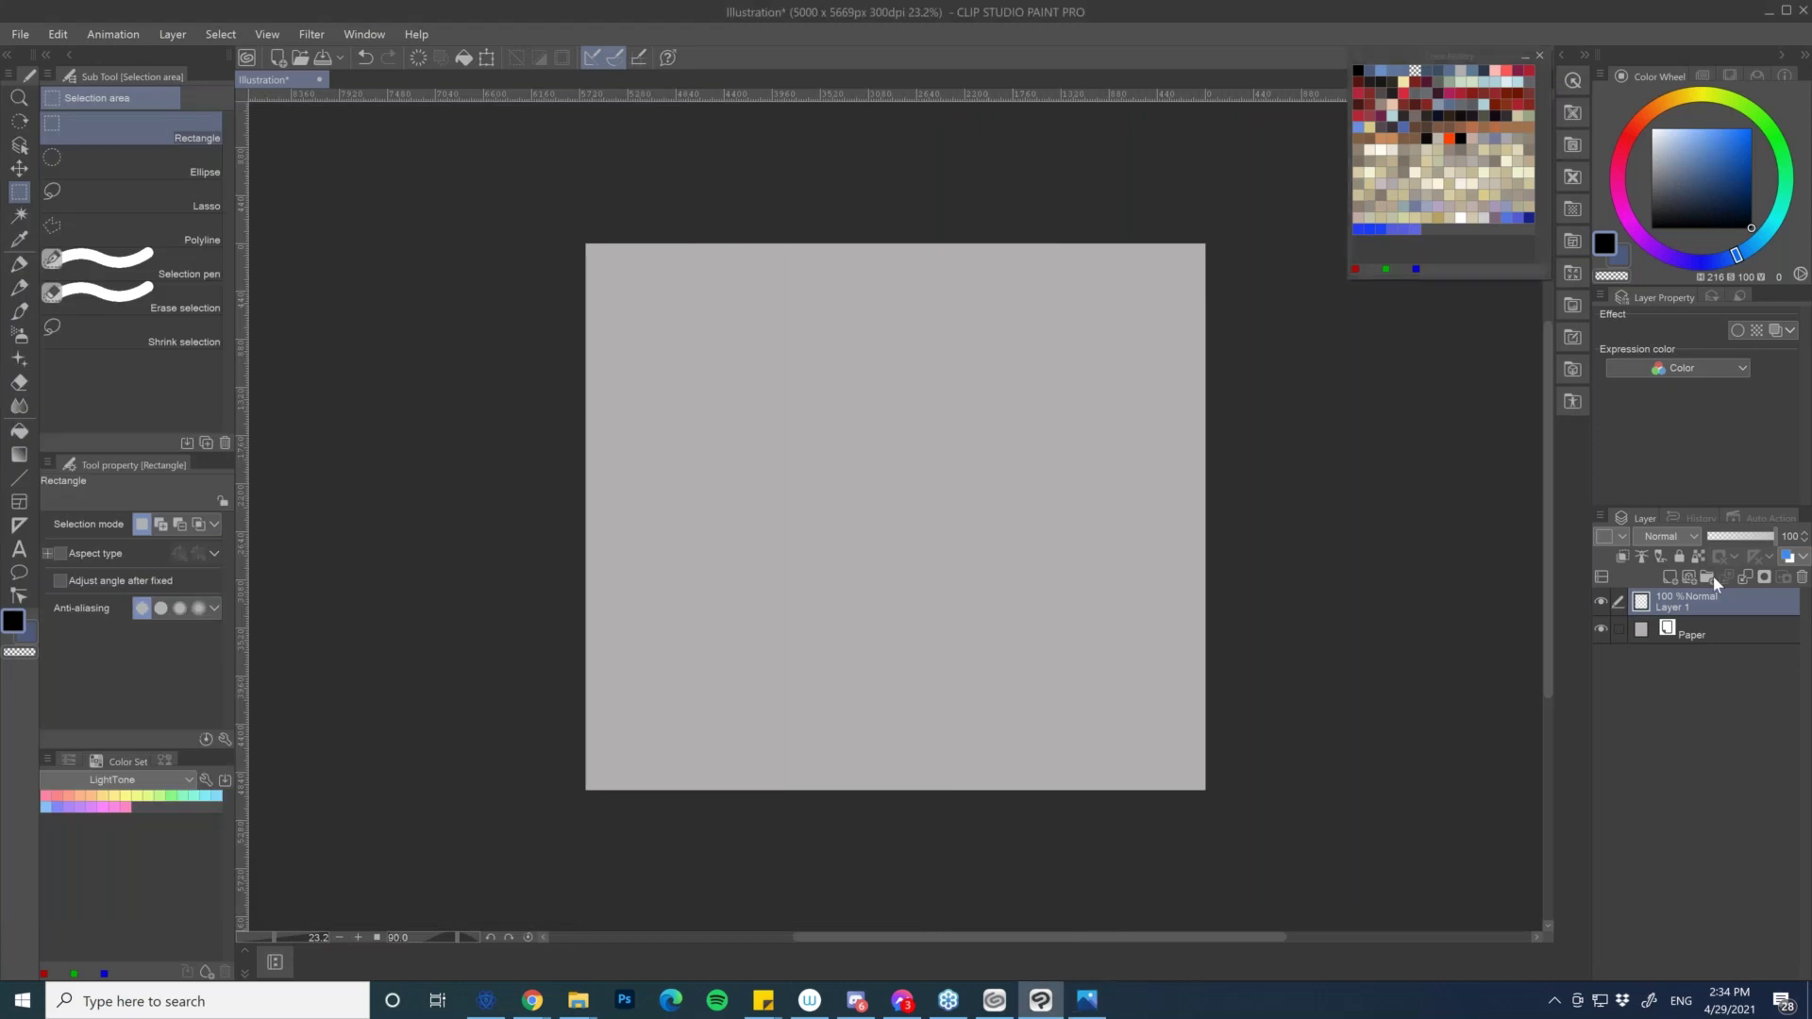
click(840, 459)
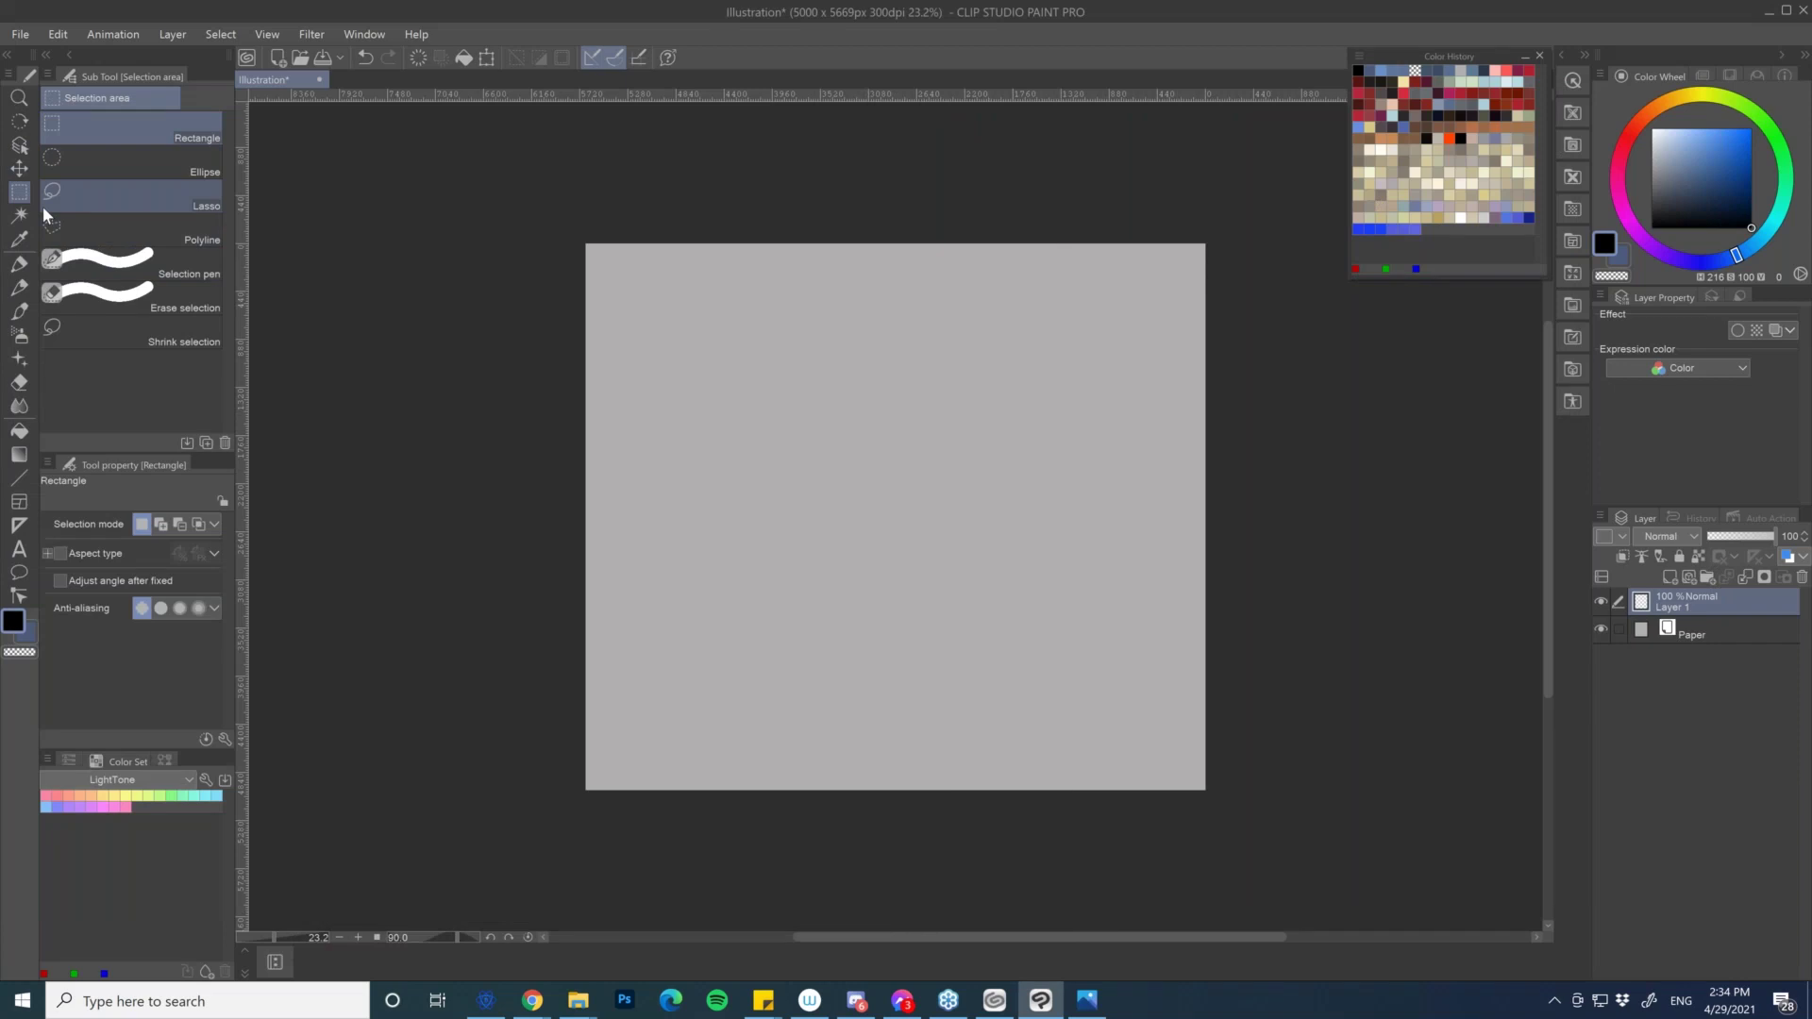
- Paint a rough black block across the middle of the canvas using Sampled Brush 13 1054 2 at sizes 700 and 300
key(b)
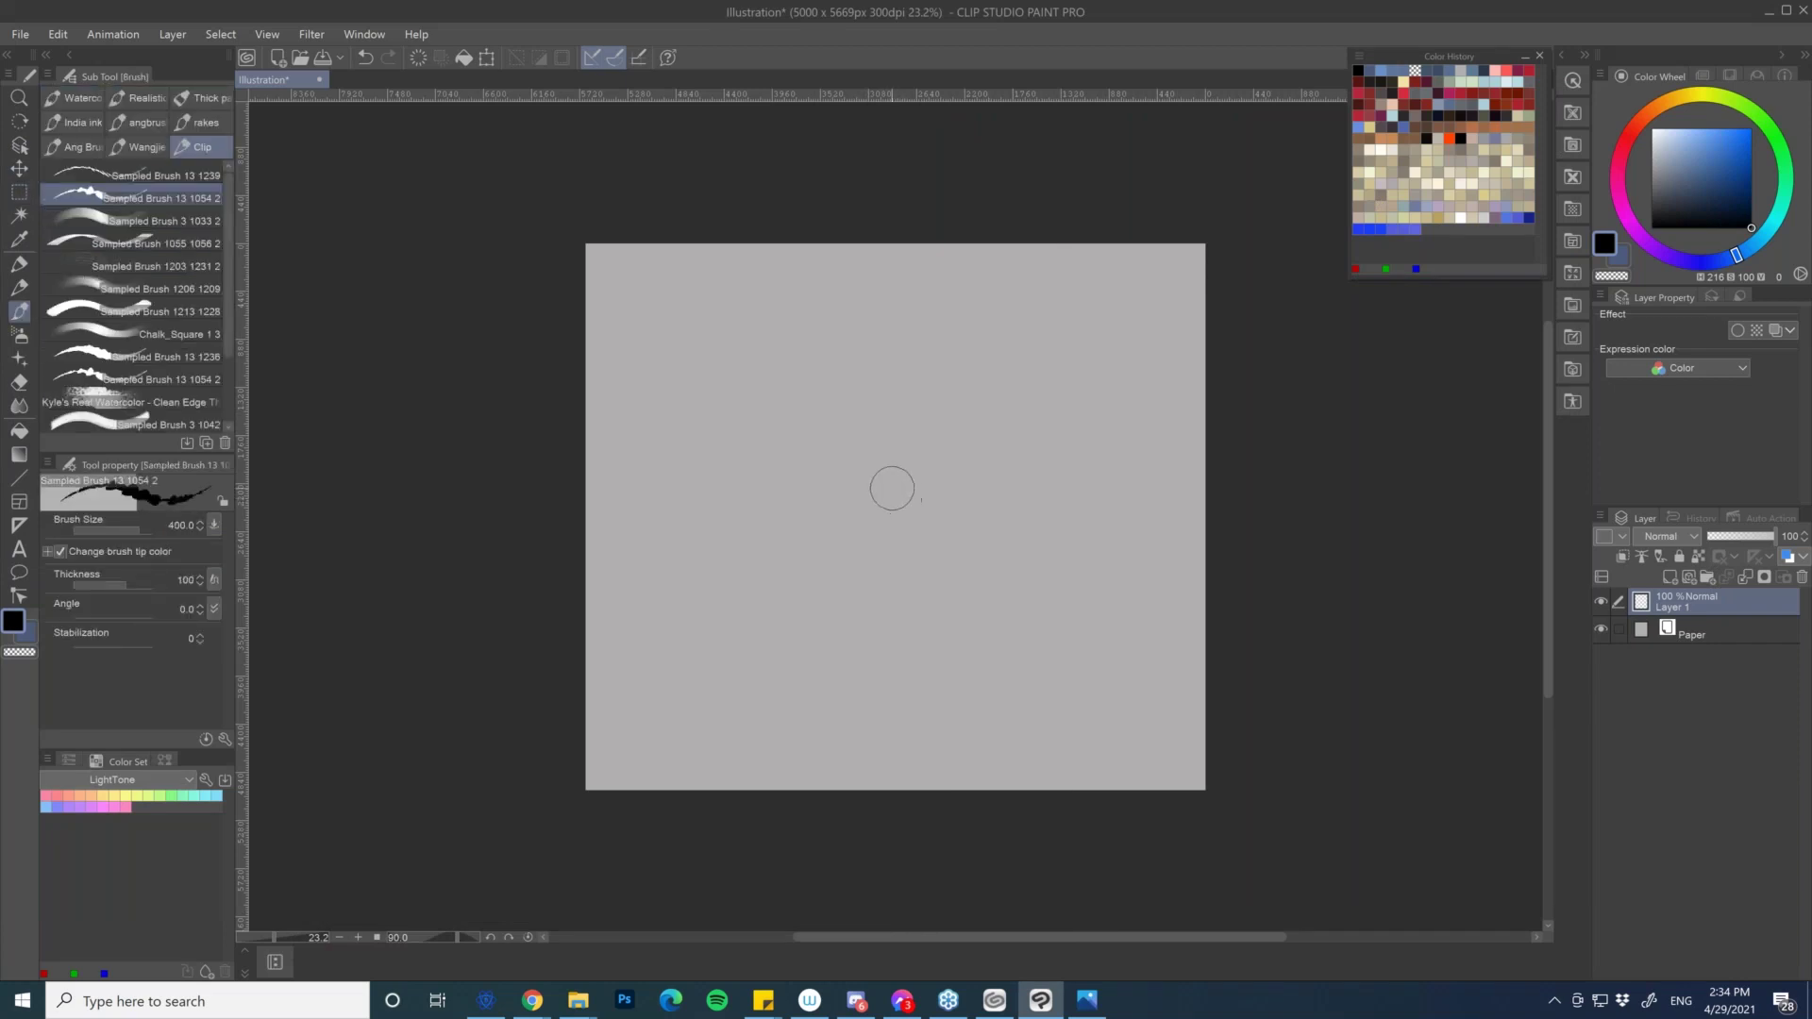
mouse_move(803, 464)
mouse_down()
mouse_move(1066, 399)
mouse_move(813, 440)
mouse_move(821, 711)
mouse_up()
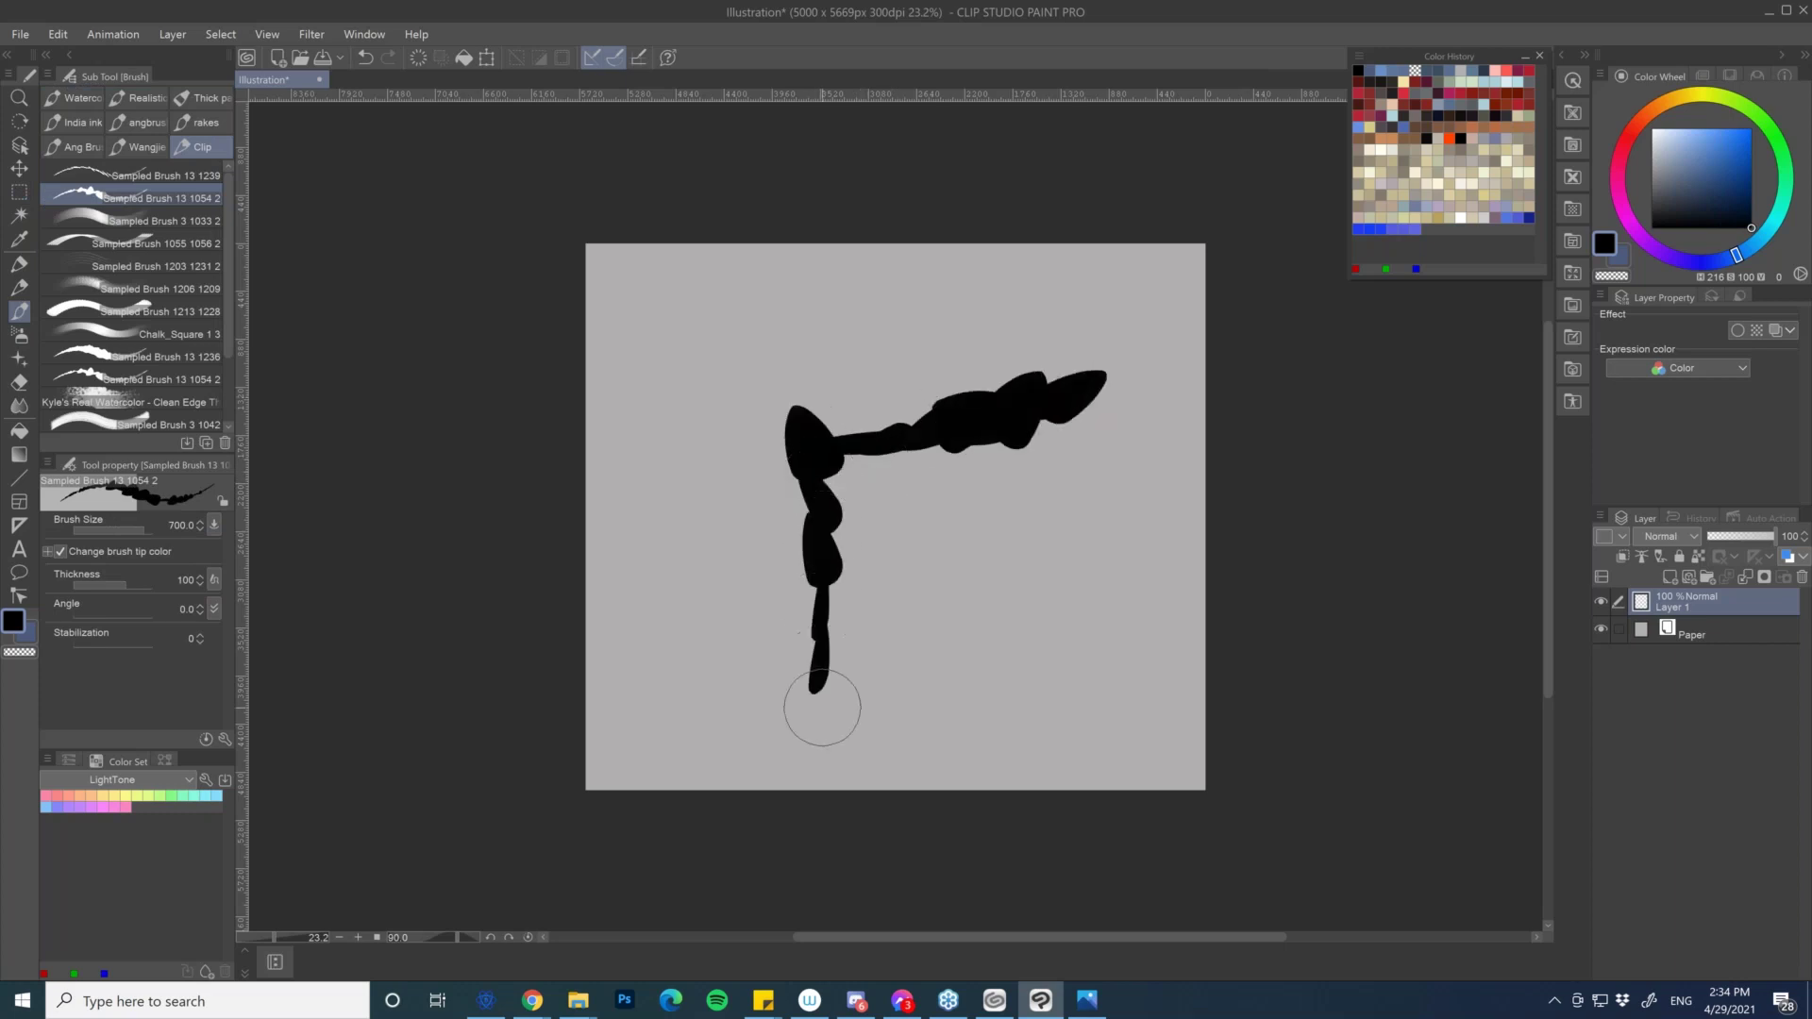
mouse_move(858, 471)
mouse_down()
mouse_move(853, 631)
mouse_move(884, 459)
mouse_move(833, 429)
mouse_move(899, 411)
mouse_move(805, 420)
mouse_move(1100, 377)
mouse_move(1099, 706)
mouse_move(825, 703)
mouse_move(844, 597)
mouse_move(857, 670)
mouse_move(884, 630)
mouse_move(896, 470)
mouse_move(925, 654)
mouse_move(951, 692)
mouse_move(967, 423)
mouse_move(1019, 406)
mouse_move(1025, 552)
mouse_move(1073, 617)
mouse_move(1078, 467)
mouse_move(1088, 500)
mouse_move(1019, 518)
mouse_up()
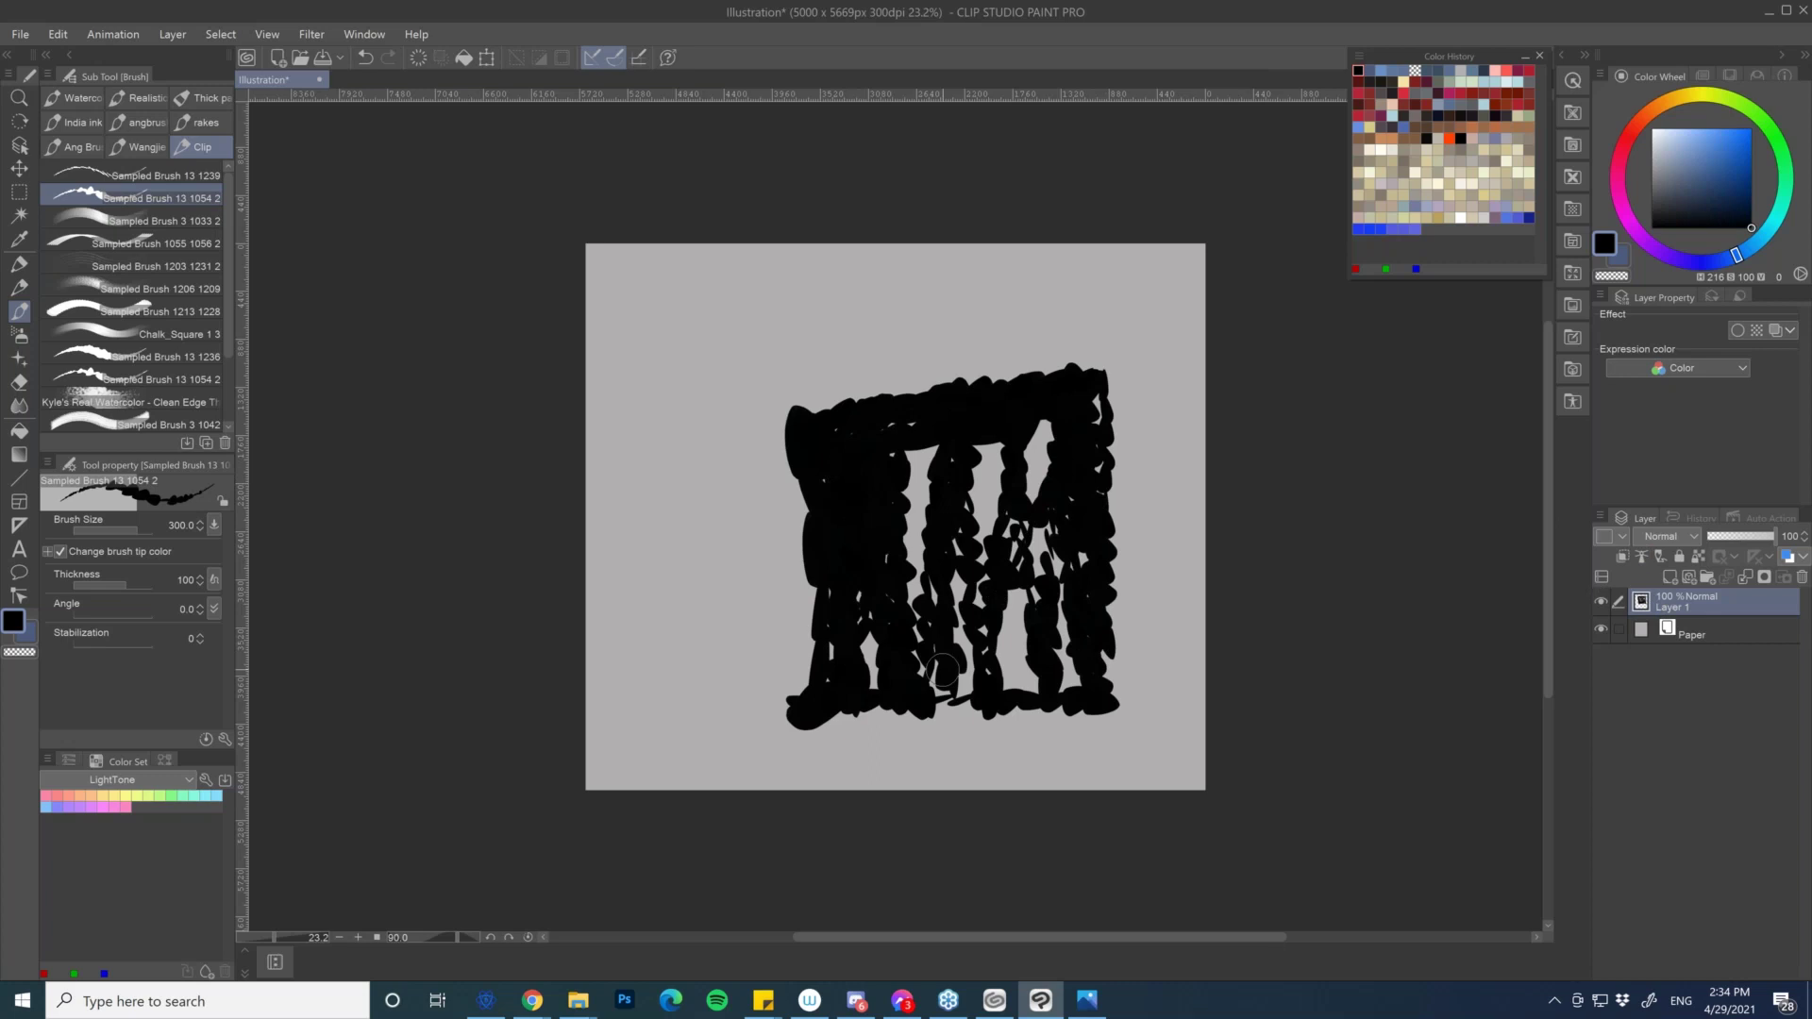
mouse_move(920, 537)
mouse_down()
mouse_move(898, 420)
mouse_move(877, 473)
mouse_move(830, 445)
mouse_move(835, 592)
mouse_move(867, 673)
mouse_move(879, 642)
mouse_move(893, 662)
mouse_move(928, 537)
mouse_up()
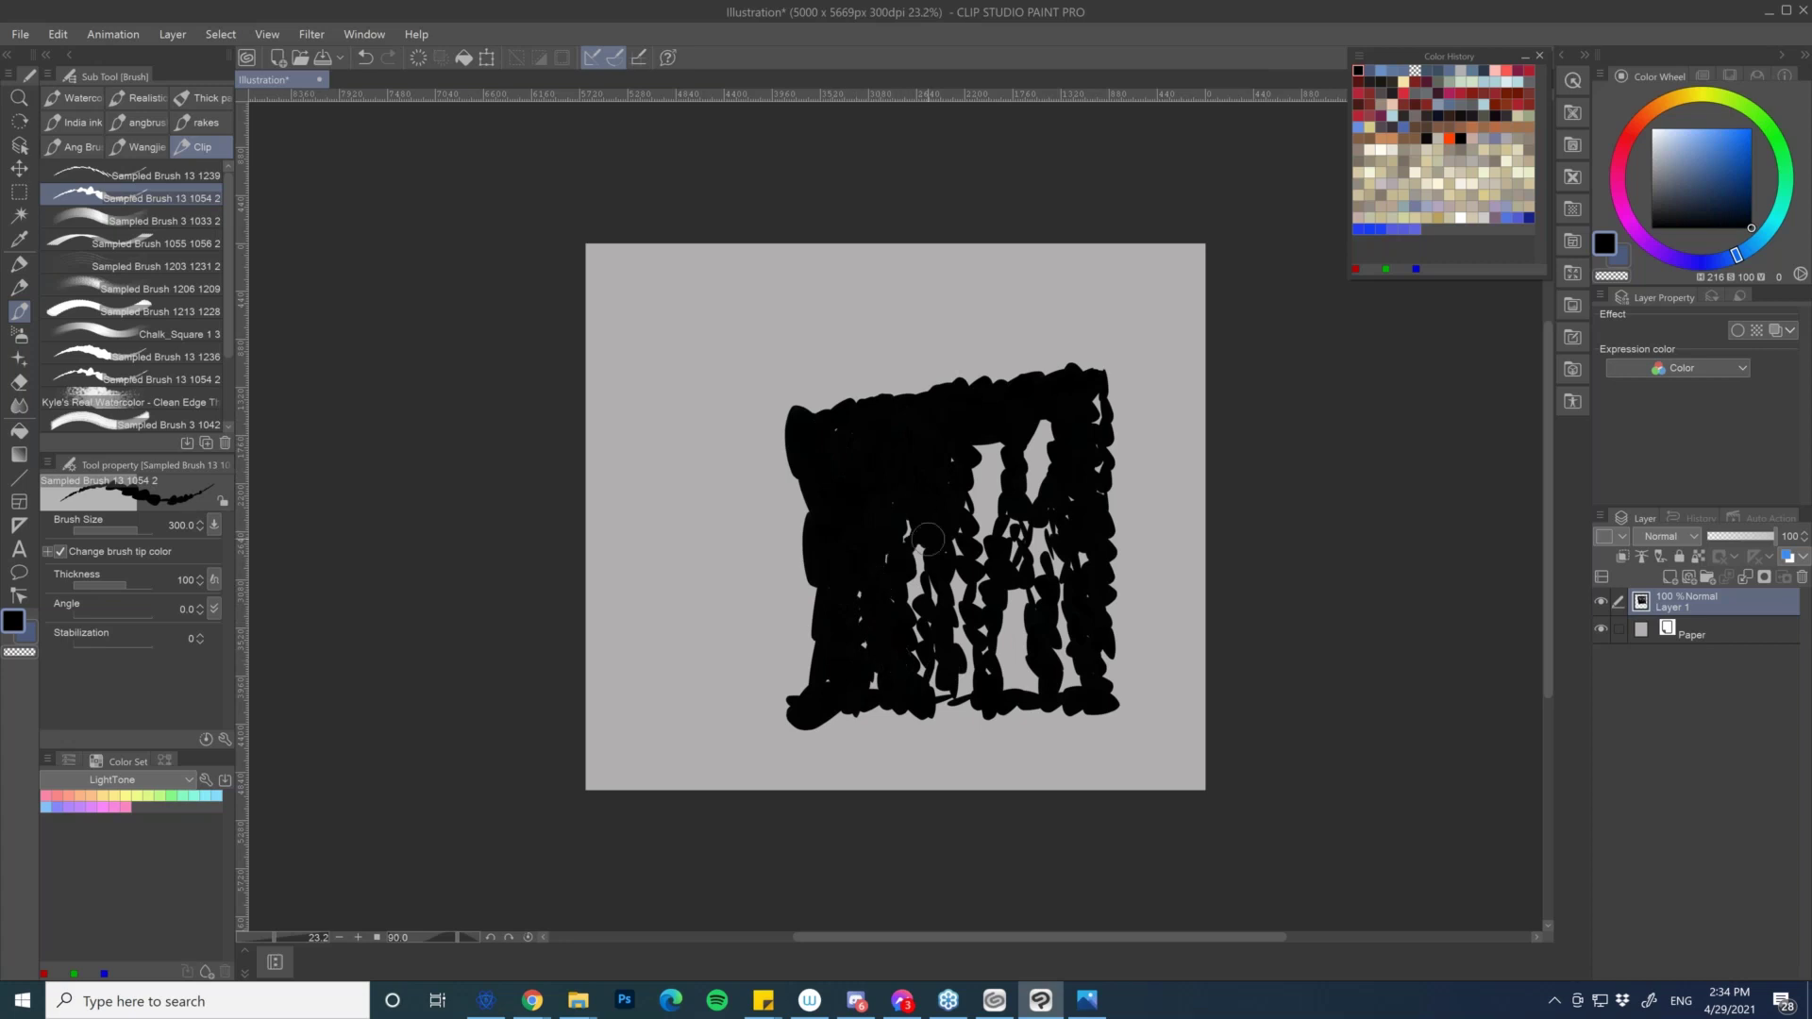
click(928, 538)
- Undo all the black brush strokes of the block on Layer 1
key(ctrl+z)
key(ctrl+z)
key(ctrl+z)
key(ctrl+z)
key(ctrl+z)
key(ctrl+z)
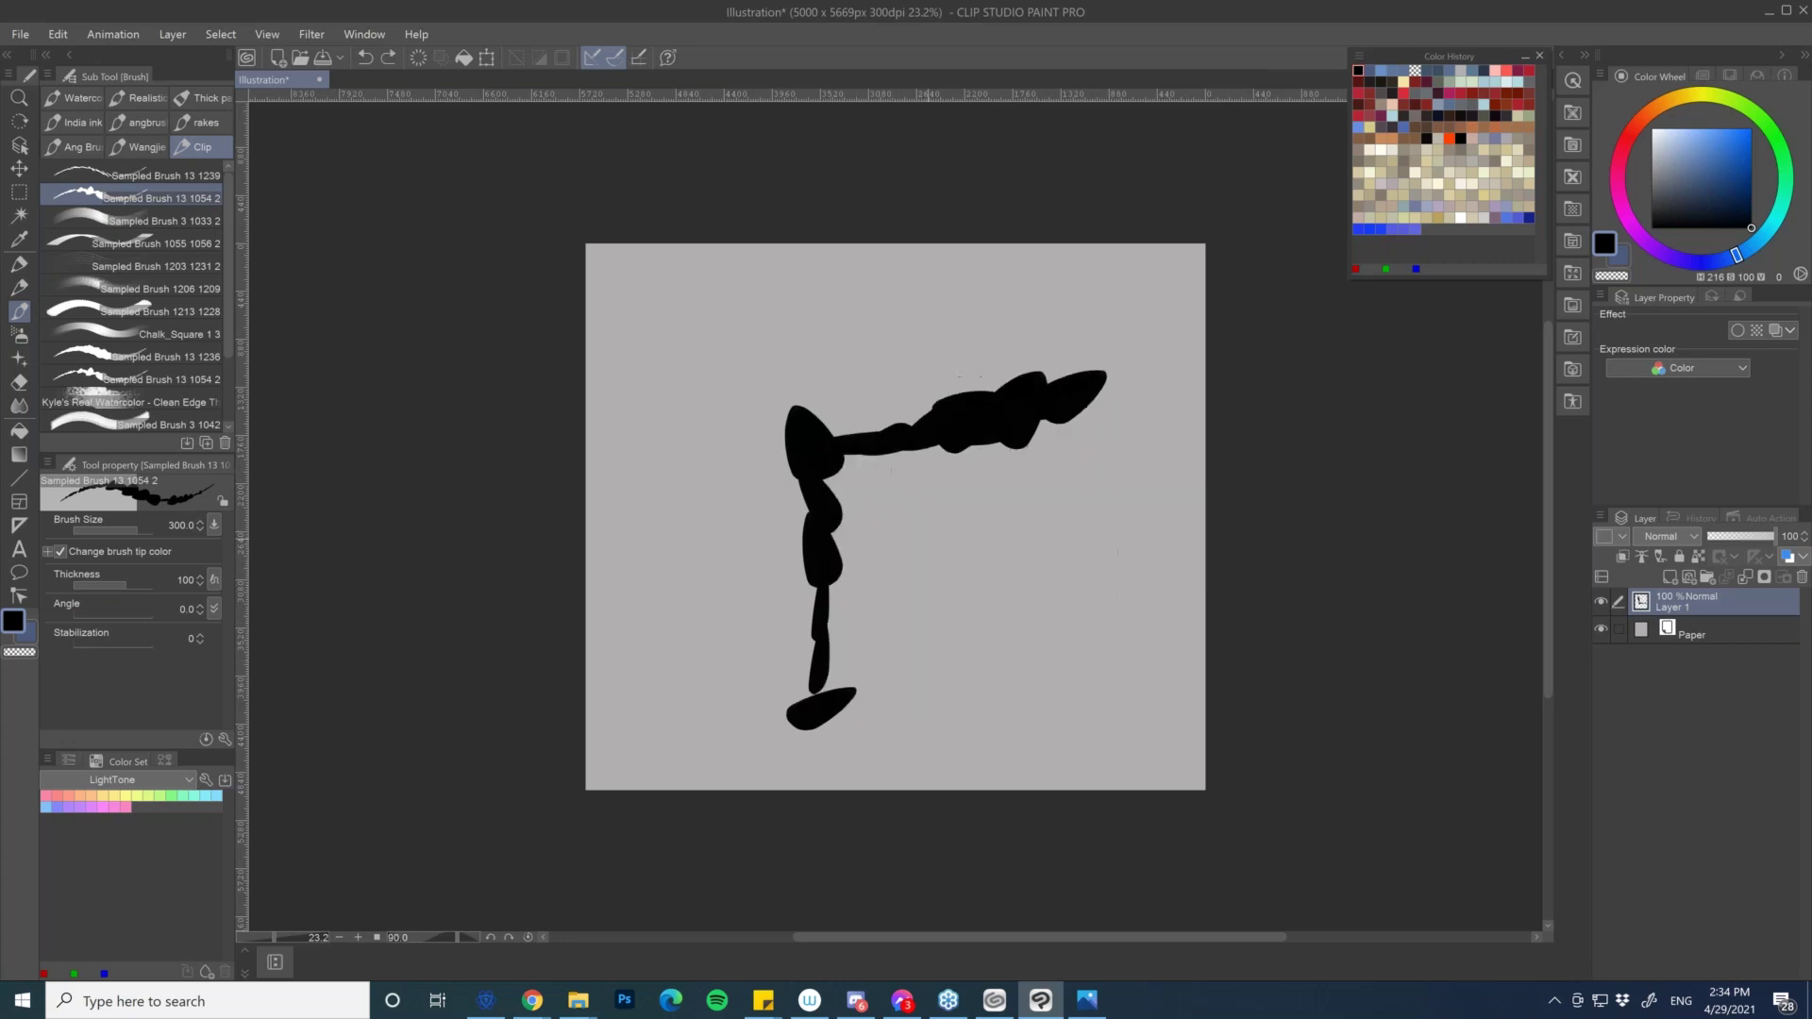
key(ctrl+z)
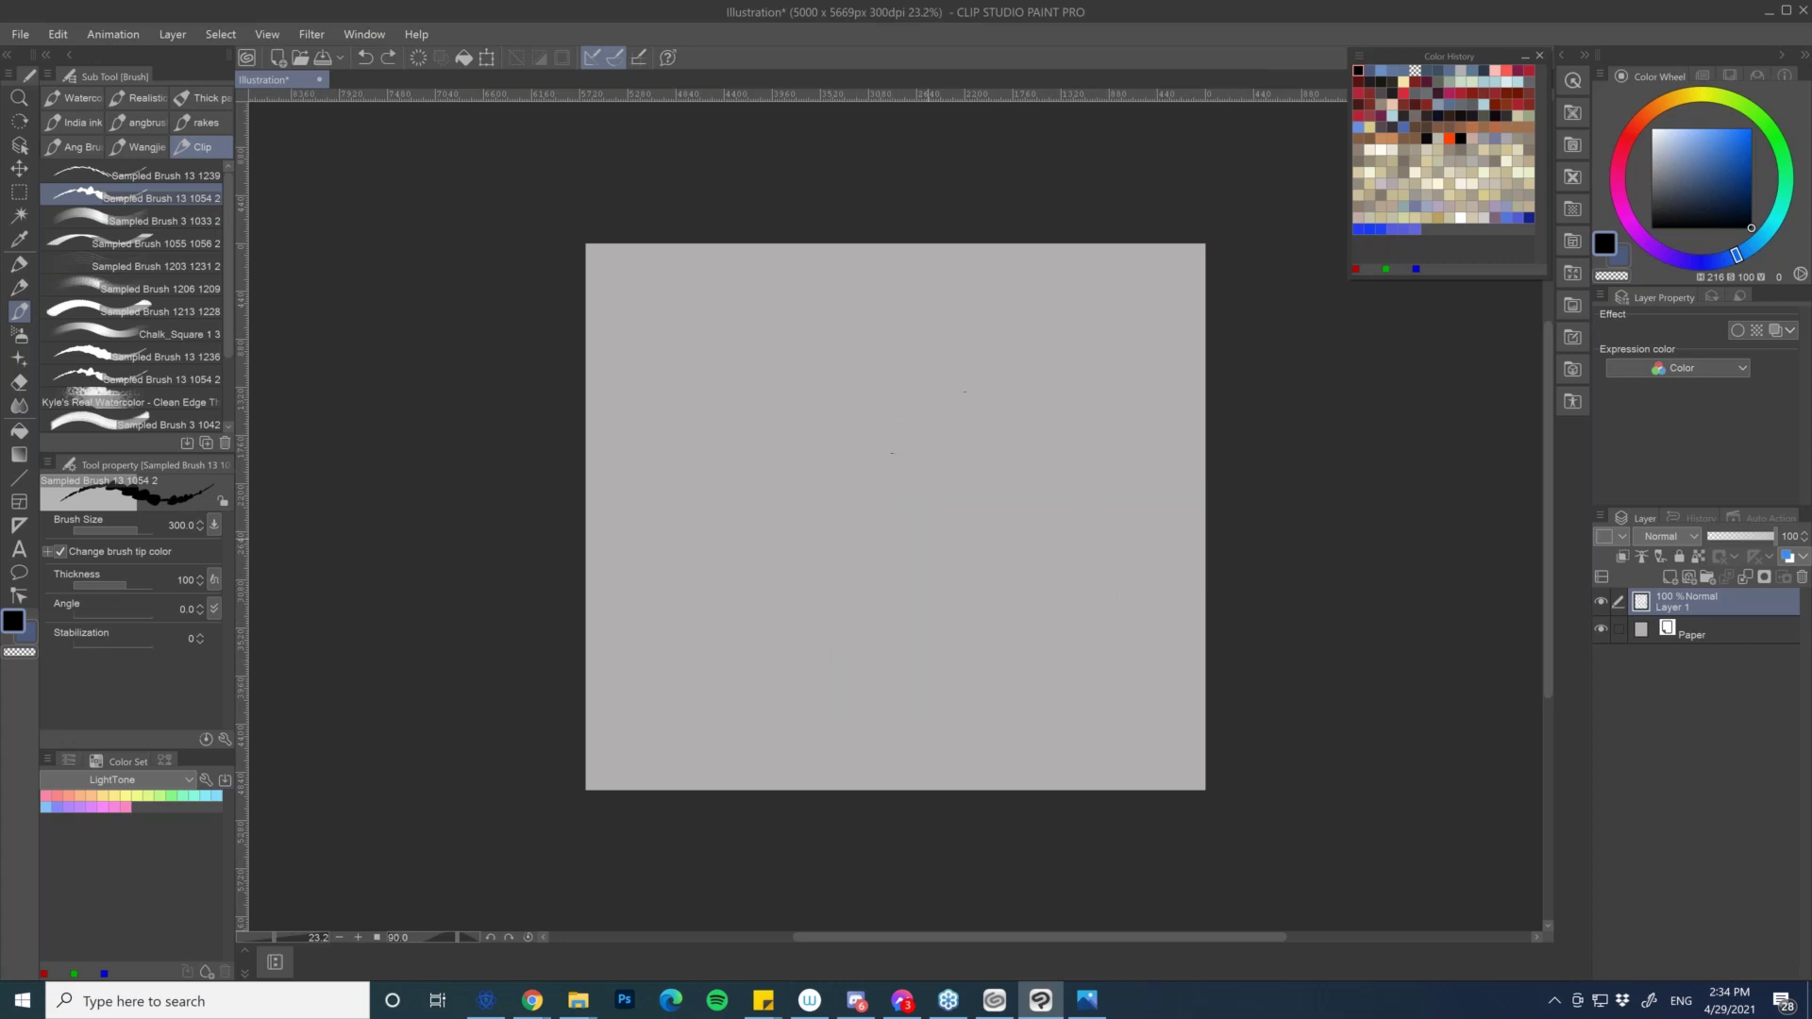
- Review the width, height and resolution settings for a new canvas without creating one
click(55, 36)
click(36, 52)
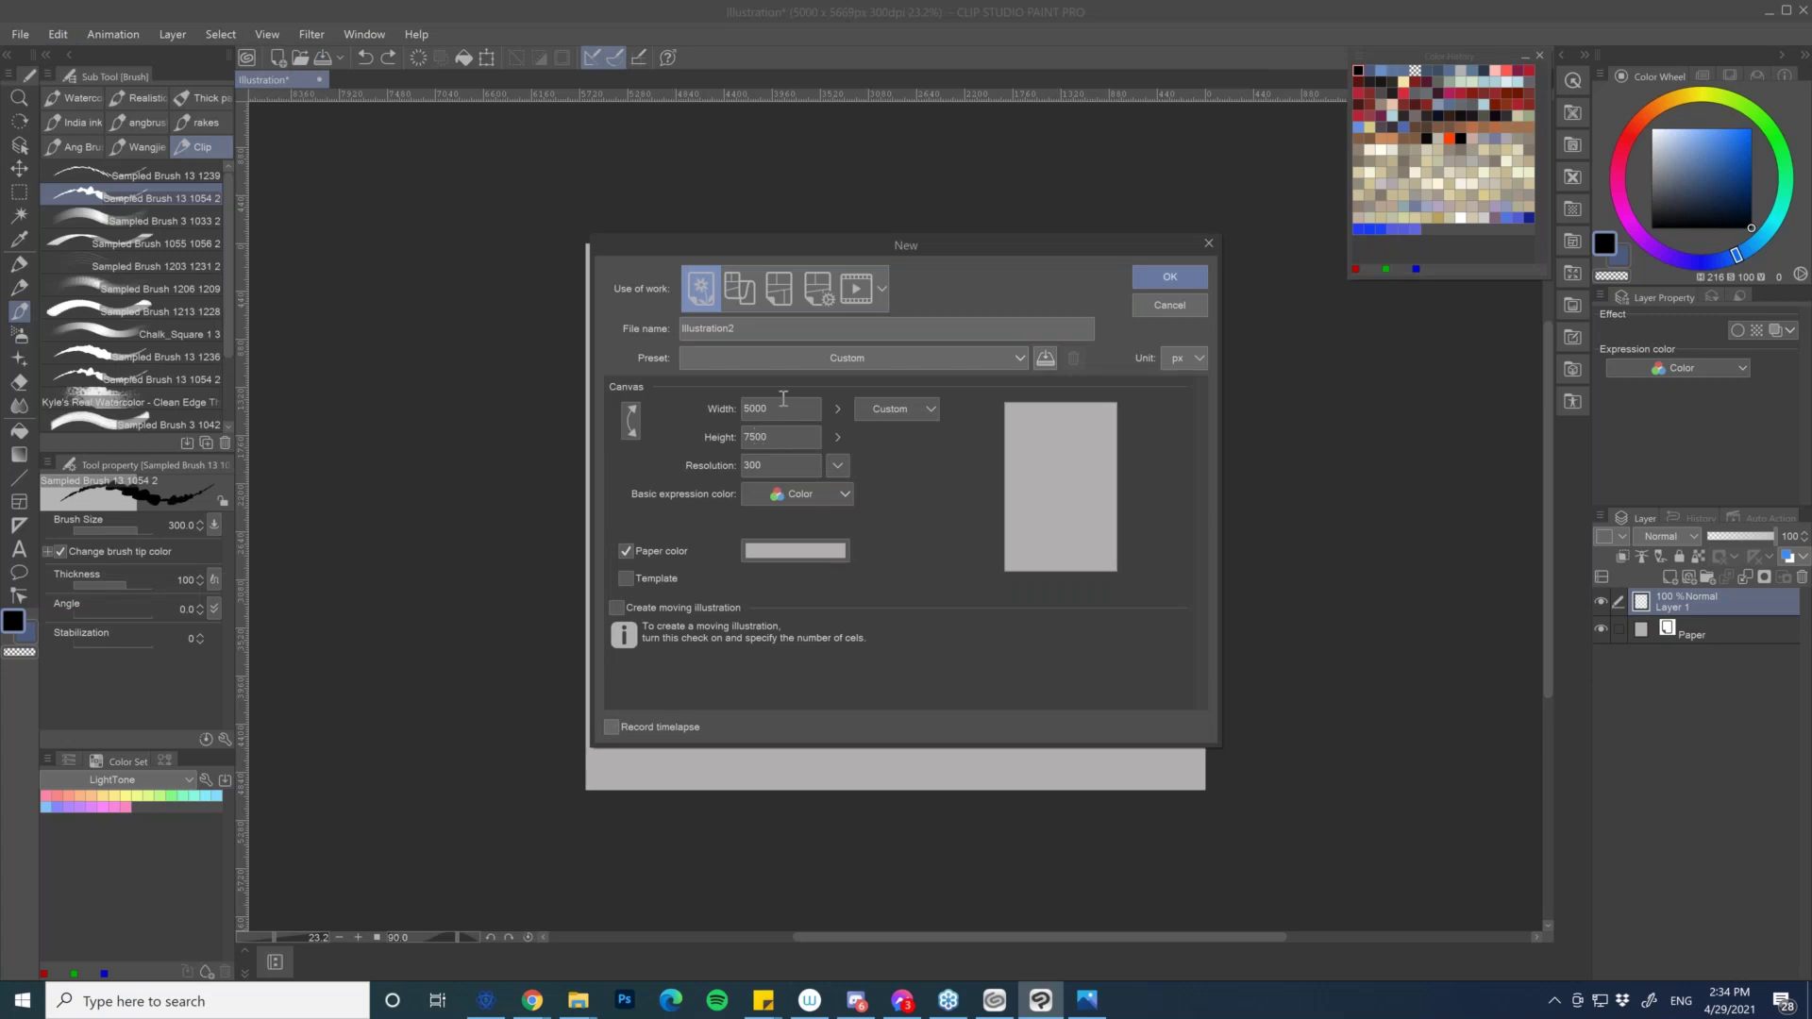
click(1171, 311)
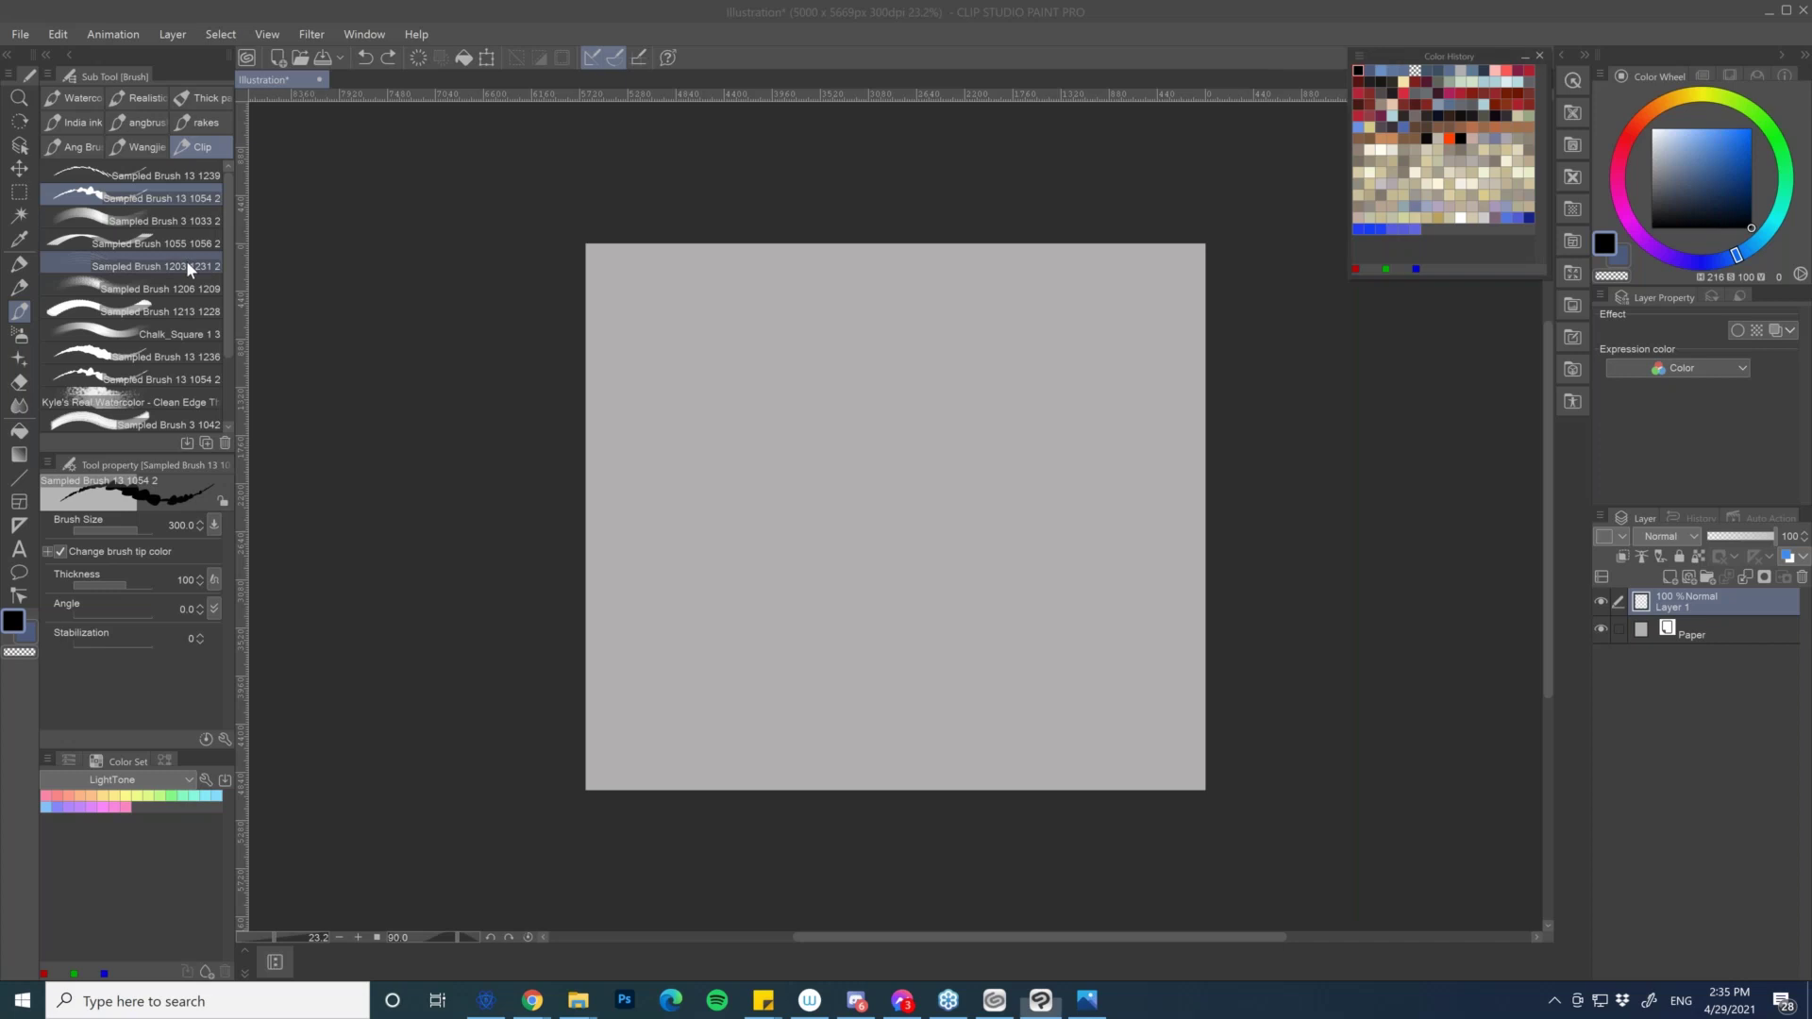
- Draw two patches of black hatching on the canvas with Sampled Brush 1203 1231 2 and reduce the brush size
click(155, 266)
mouse_move(745, 401)
mouse_down()
mouse_move(732, 485)
mouse_move(782, 381)
mouse_move(842, 429)
mouse_move(839, 402)
mouse_move(877, 386)
mouse_move(831, 438)
mouse_move(855, 483)
mouse_up()
key(bracketleft)
key(bracketleft)
key(bracketleft)
key(bracketleft)
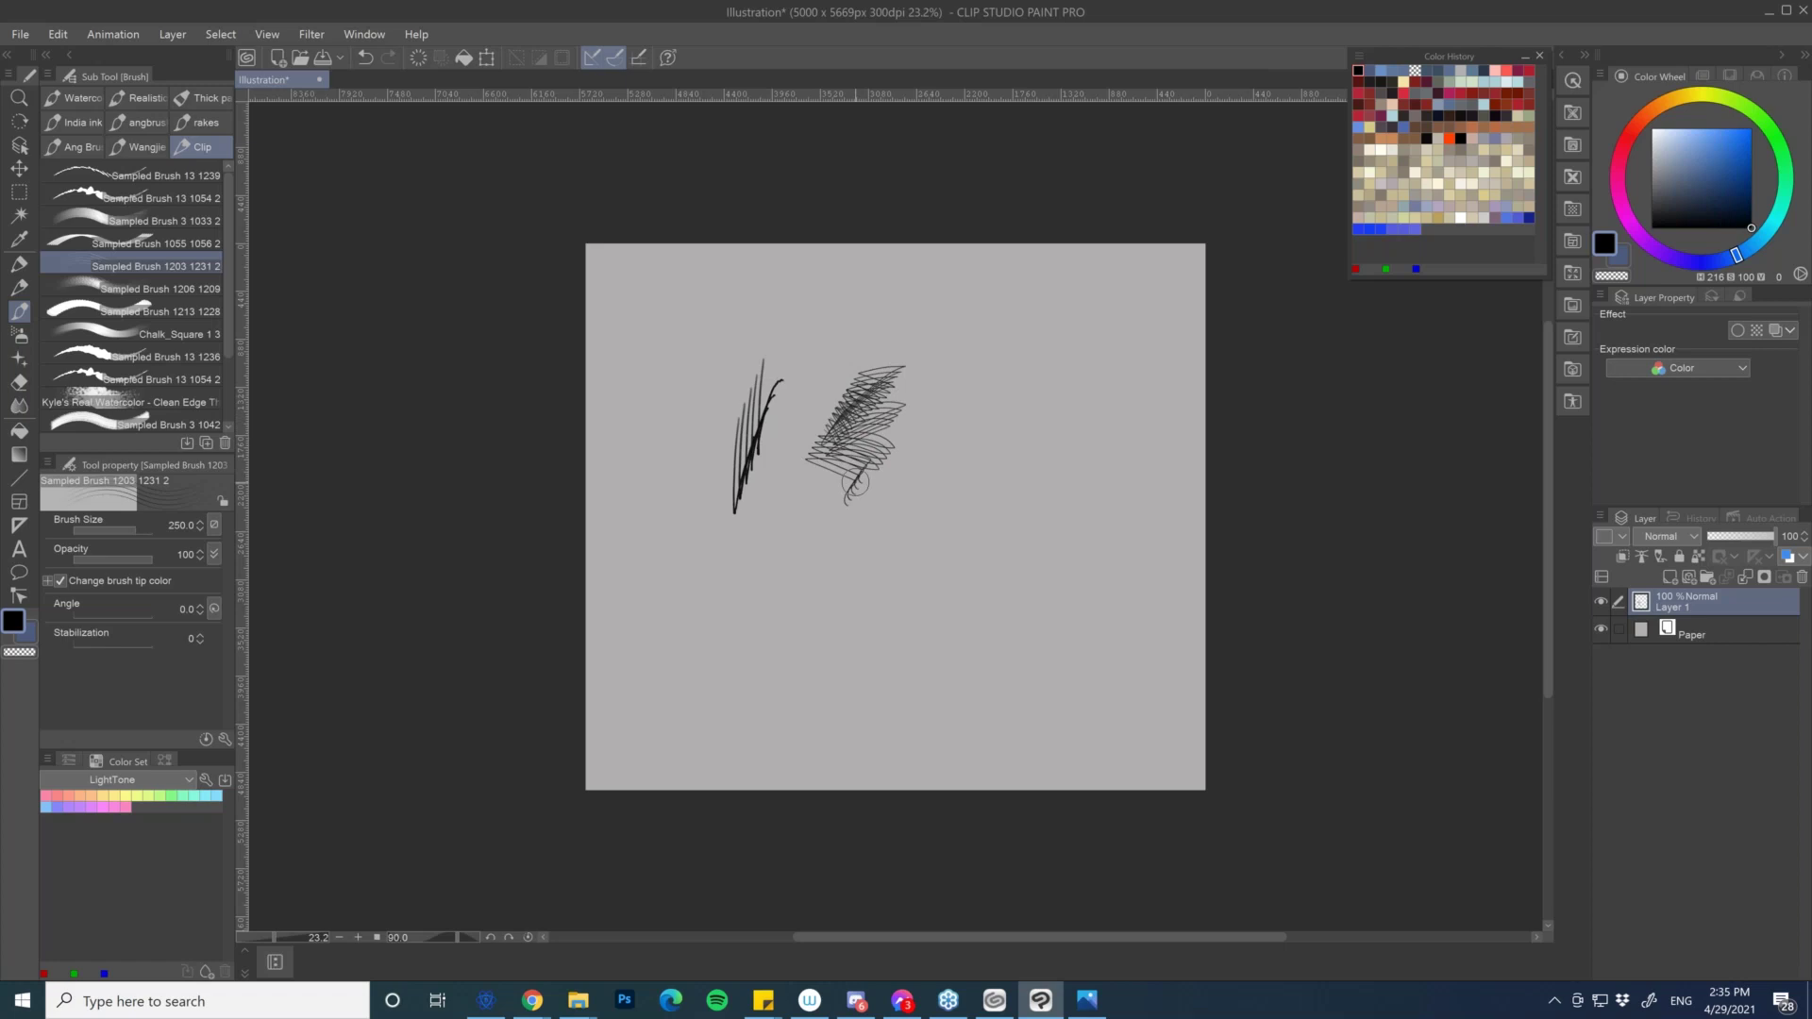
- Sample the canvas grey, switch to Sampled Brush 13 1054 2, and reduce its brush size
alt+click(977, 368)
click(151, 198)
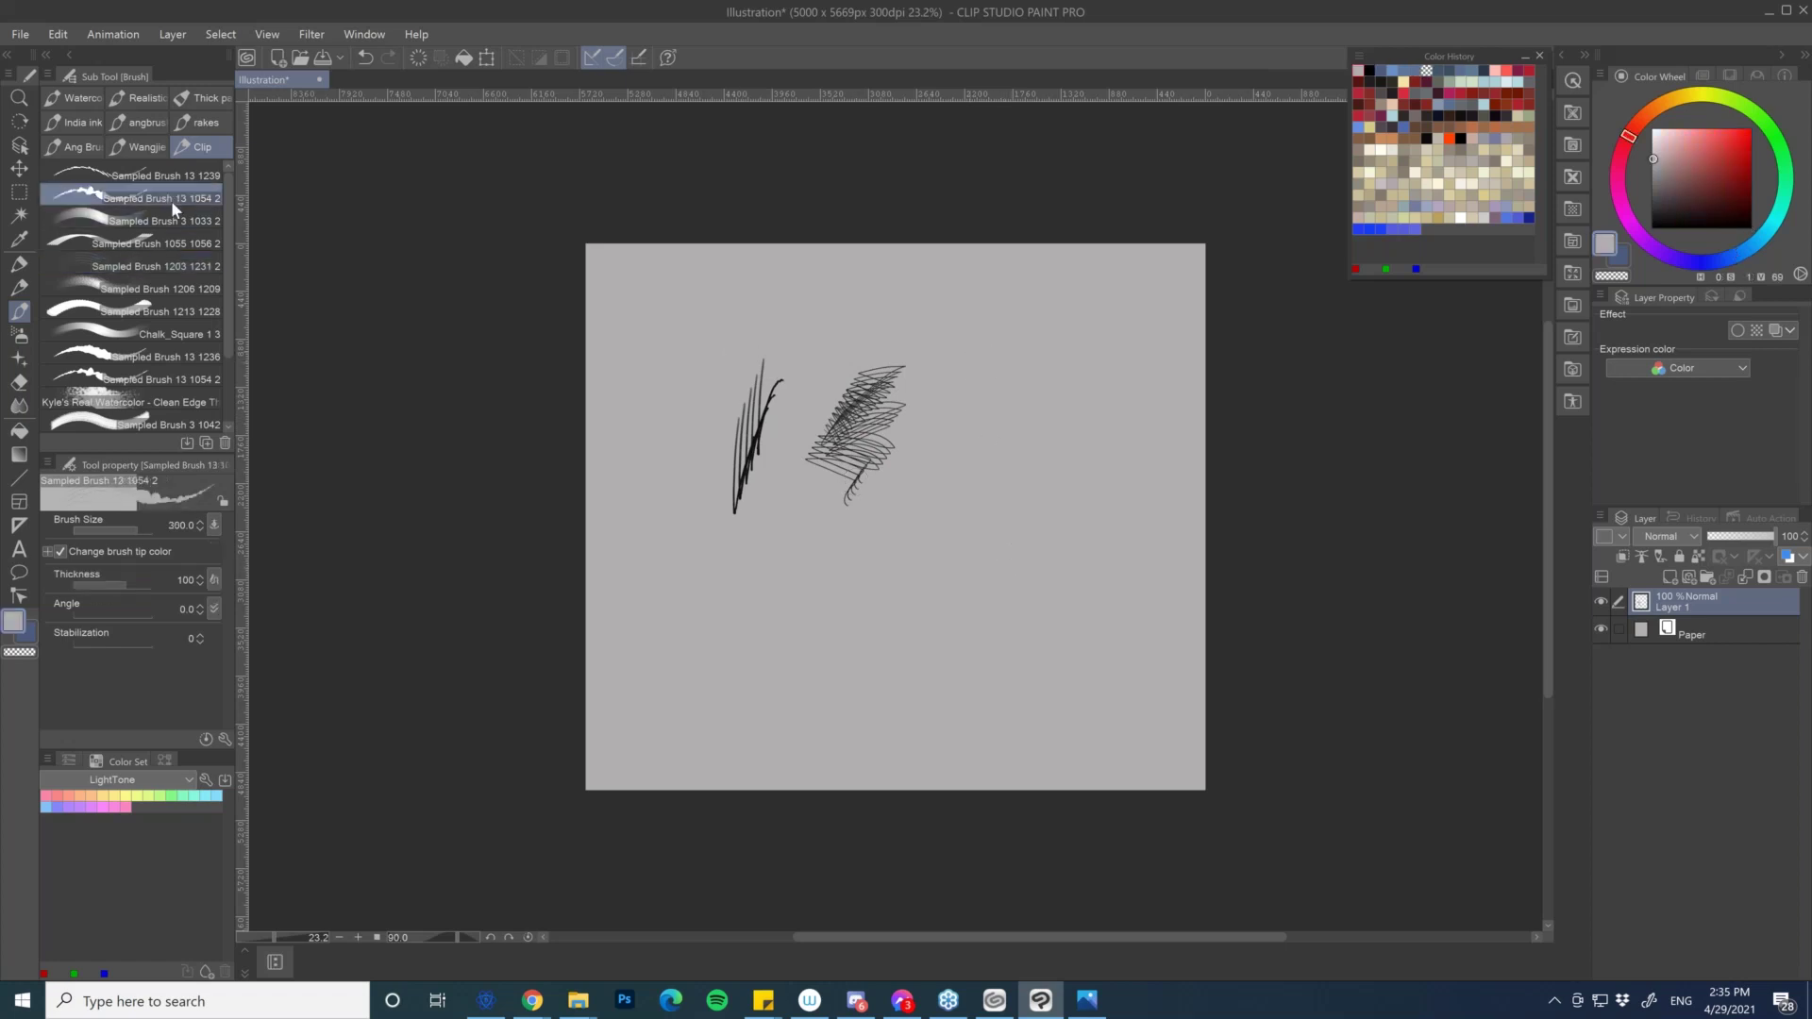
key(bracketleft)
key(bracketleft)
key(bracketleft)
key(bracketleft)
key(bracketleft)
key(bracketleft)
key(bracketleft)
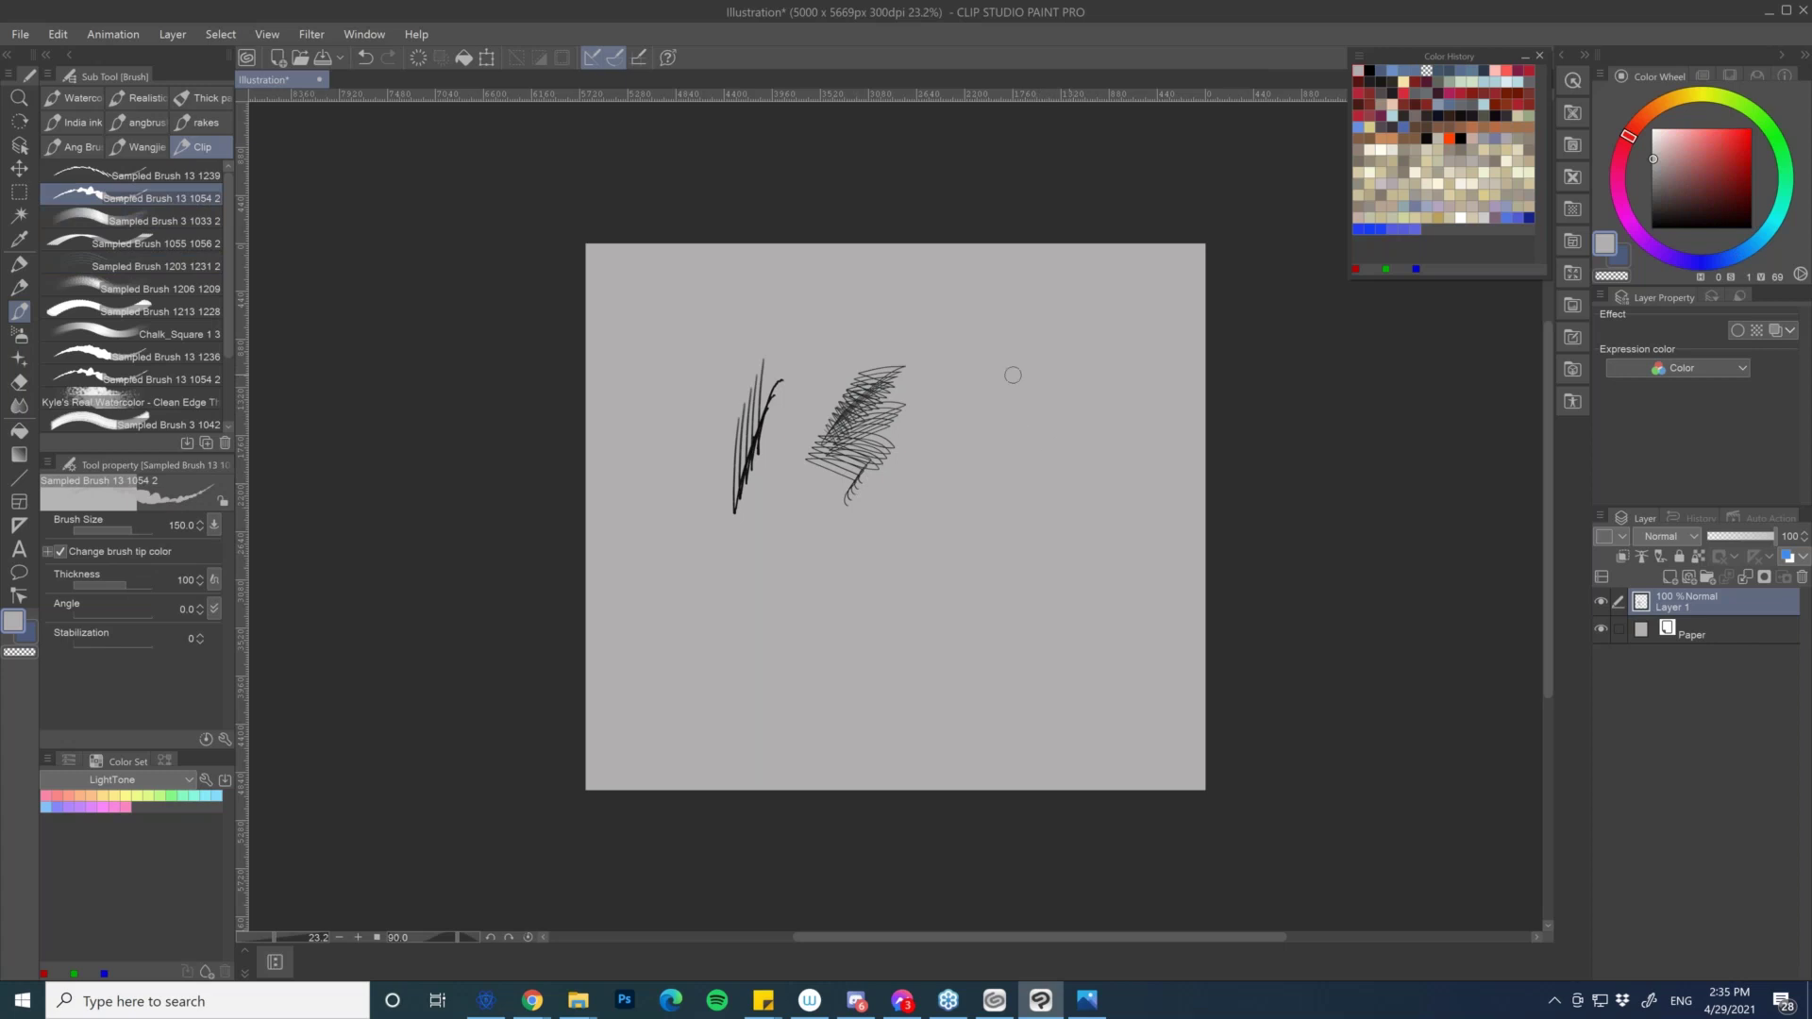
drag(1005, 370, 1009, 373)
- Sketch two small black boxes with the Hard airbrush, size 25, and erase all practice marks with the Rough eraser at size 1000
drag(1701, 209, 1706, 229)
key(b)
mouse_move(1025, 361)
mouse_down()
mouse_move(1088, 351)
mouse_move(1089, 406)
mouse_move(1029, 420)
mouse_move(1075, 482)
mouse_move(1026, 484)
mouse_move(1025, 451)
mouse_move(1097, 450)
mouse_move(1096, 495)
mouse_move(1061, 514)
mouse_move(1044, 481)
mouse_move(1066, 549)
mouse_up()
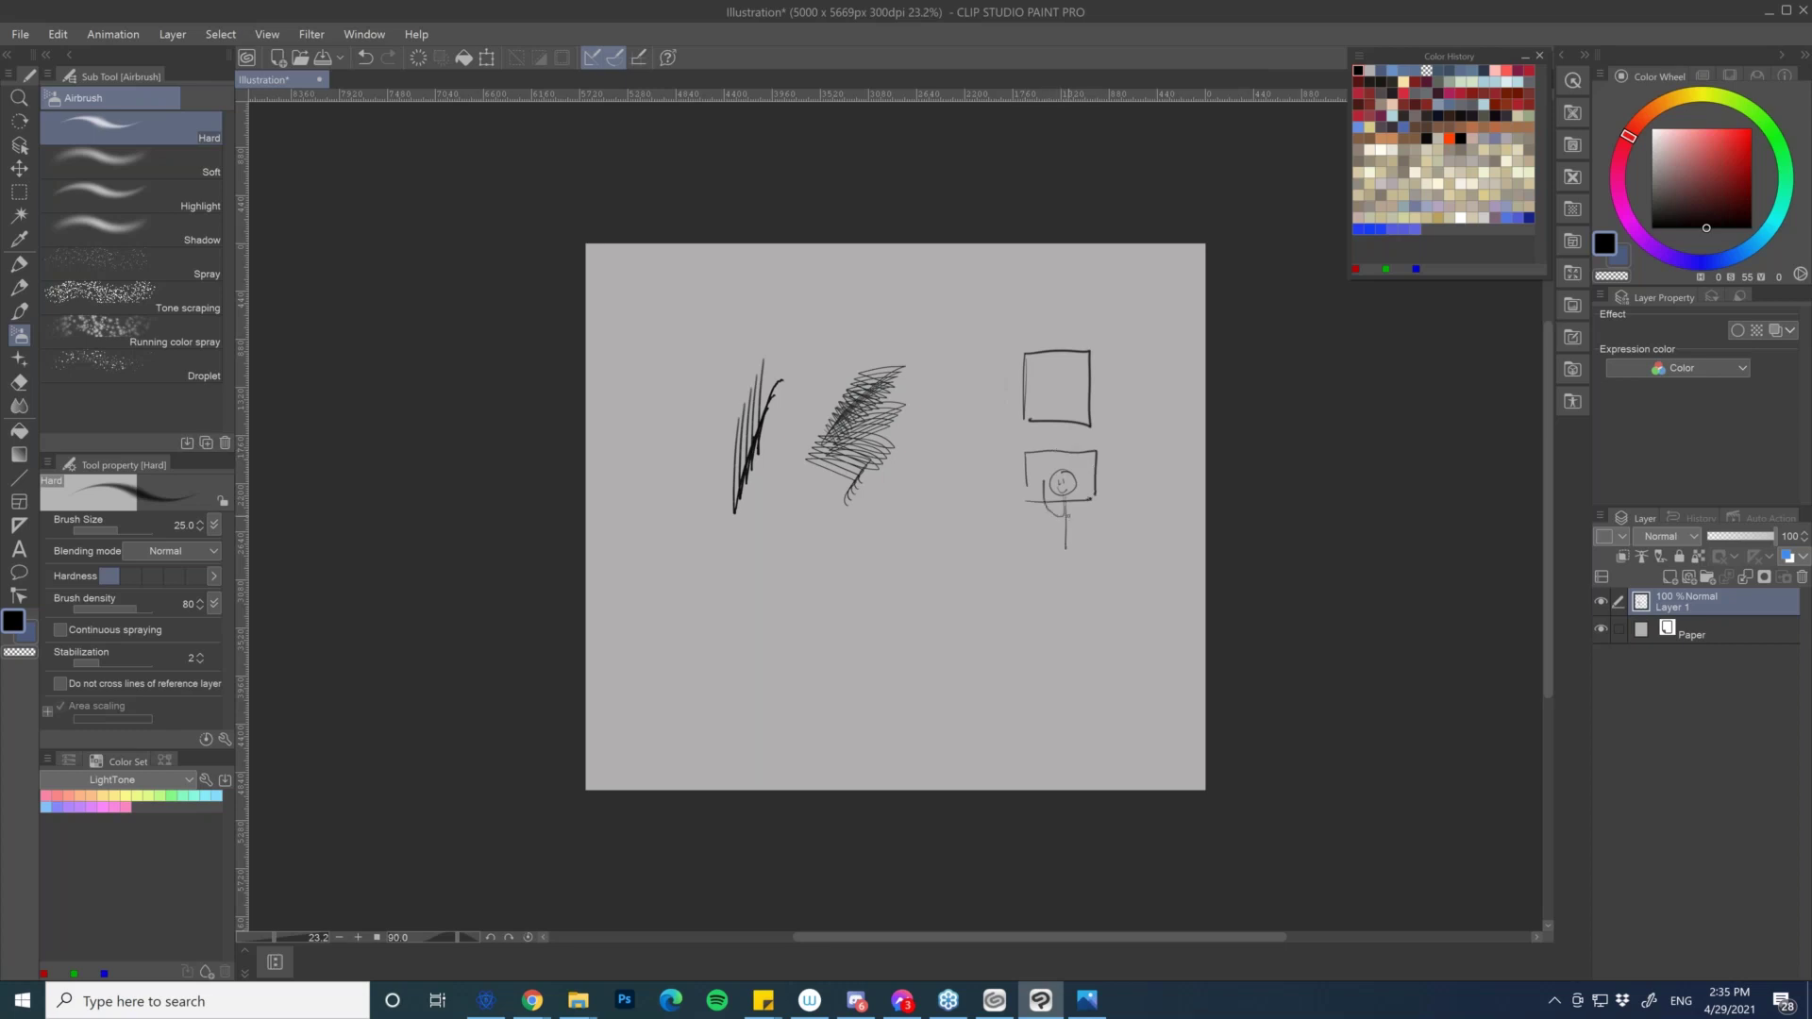
key(e)
mouse_move(1068, 516)
mouse_down()
mouse_move(1071, 405)
mouse_move(867, 414)
mouse_move(772, 339)
mouse_up()
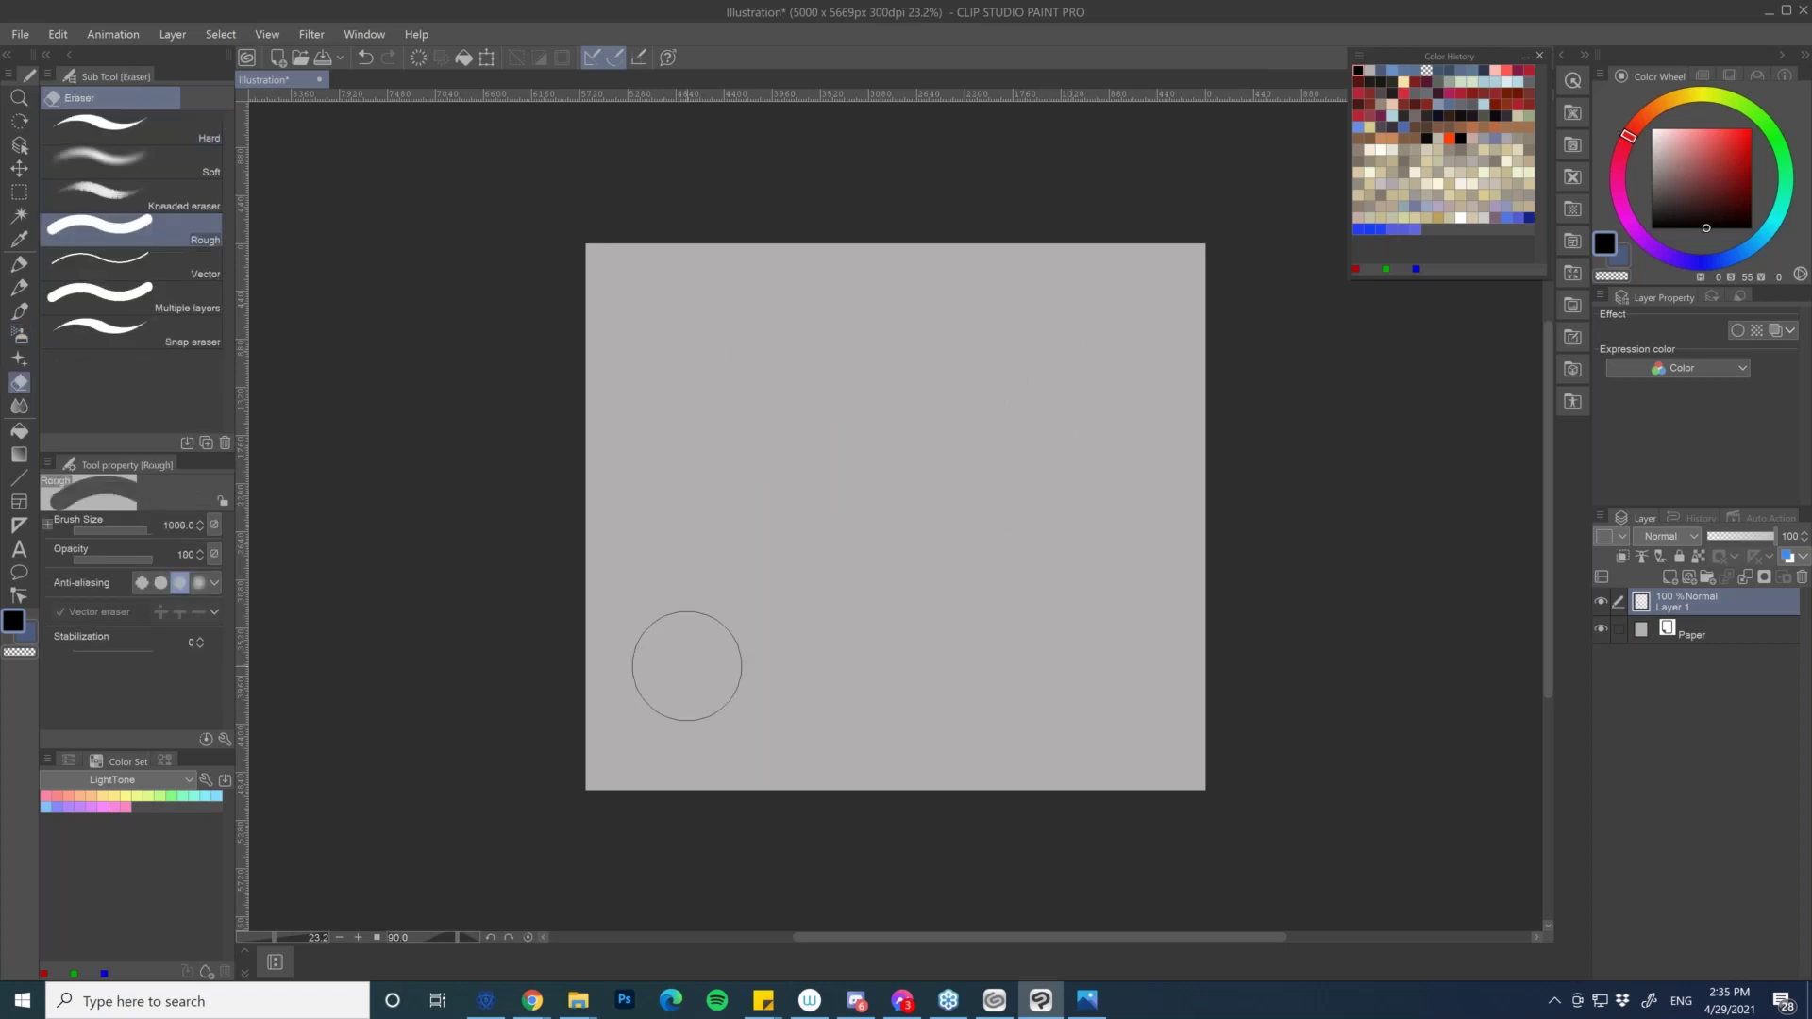
- Return to Sampled Brush 13 1054 2 and set its brush size to 200
key(b)
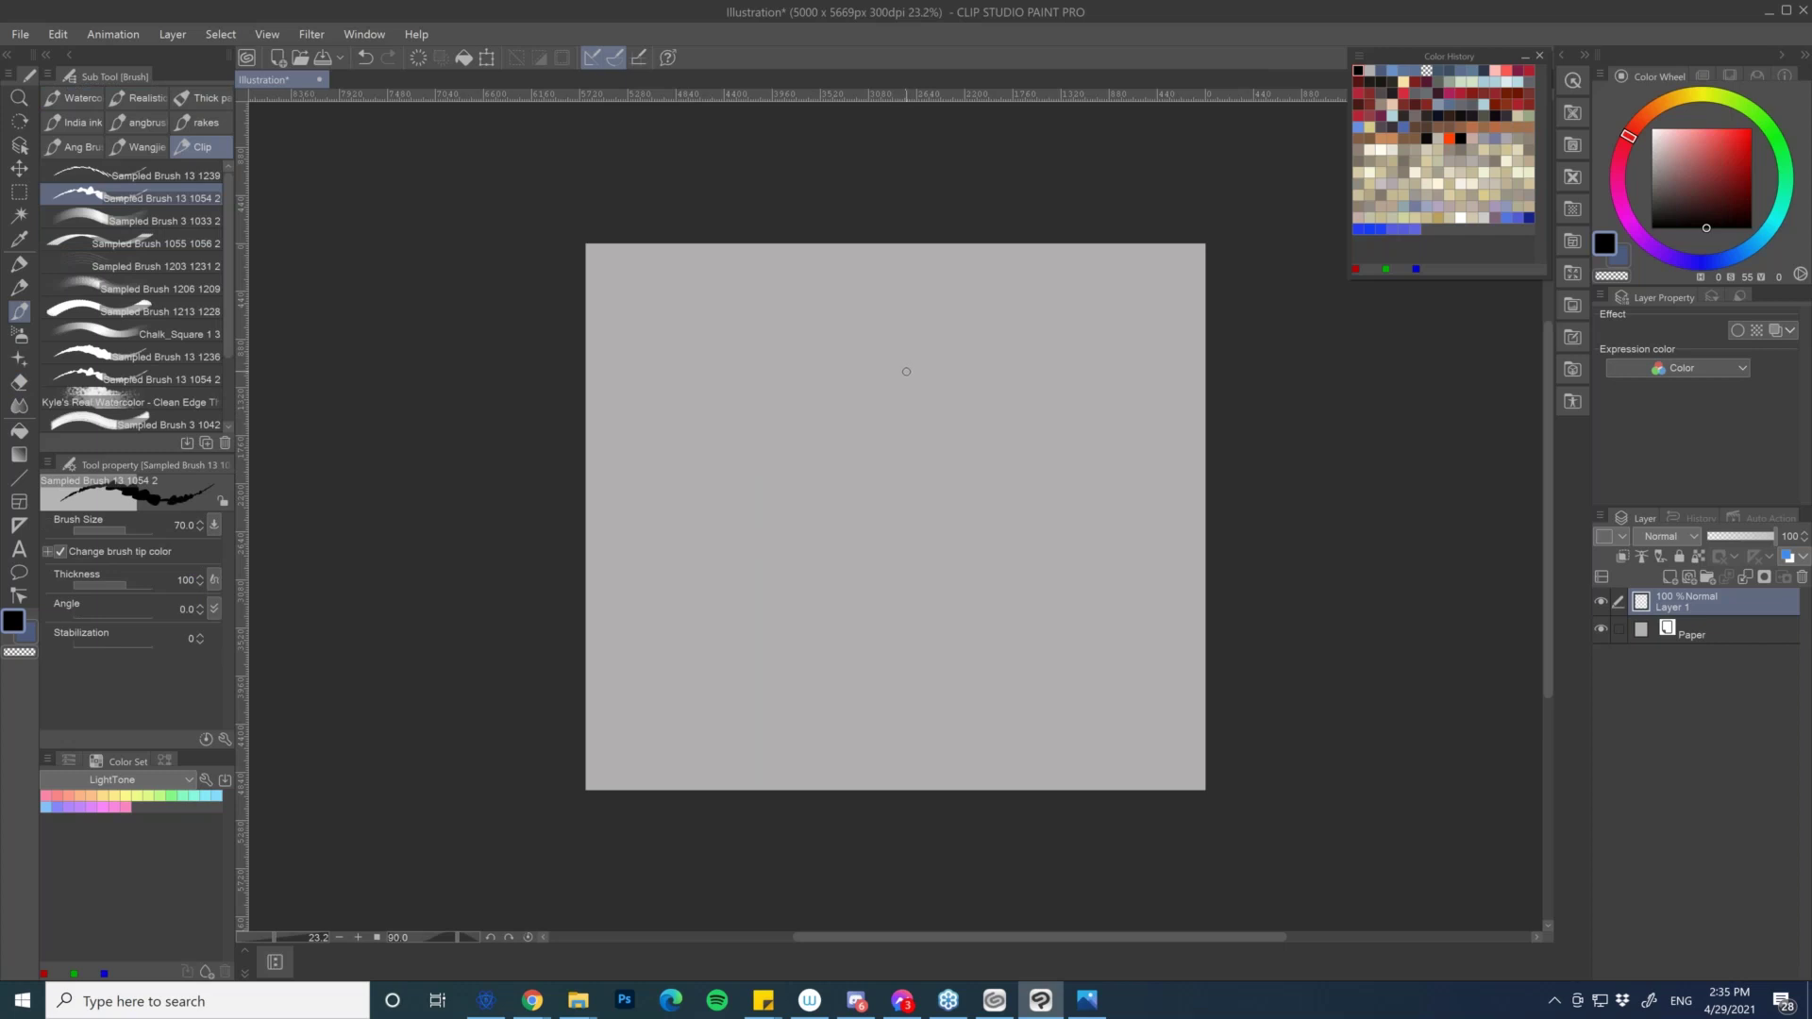
key(bracketright)
key(bracketright)
key(bracketright)
key(bracketright)
key(bracketright)
key(bracketright)
- Examine the finished paintings 19-4Small.jpg and Step6.png at full-screen size and close them
click(1086, 1000)
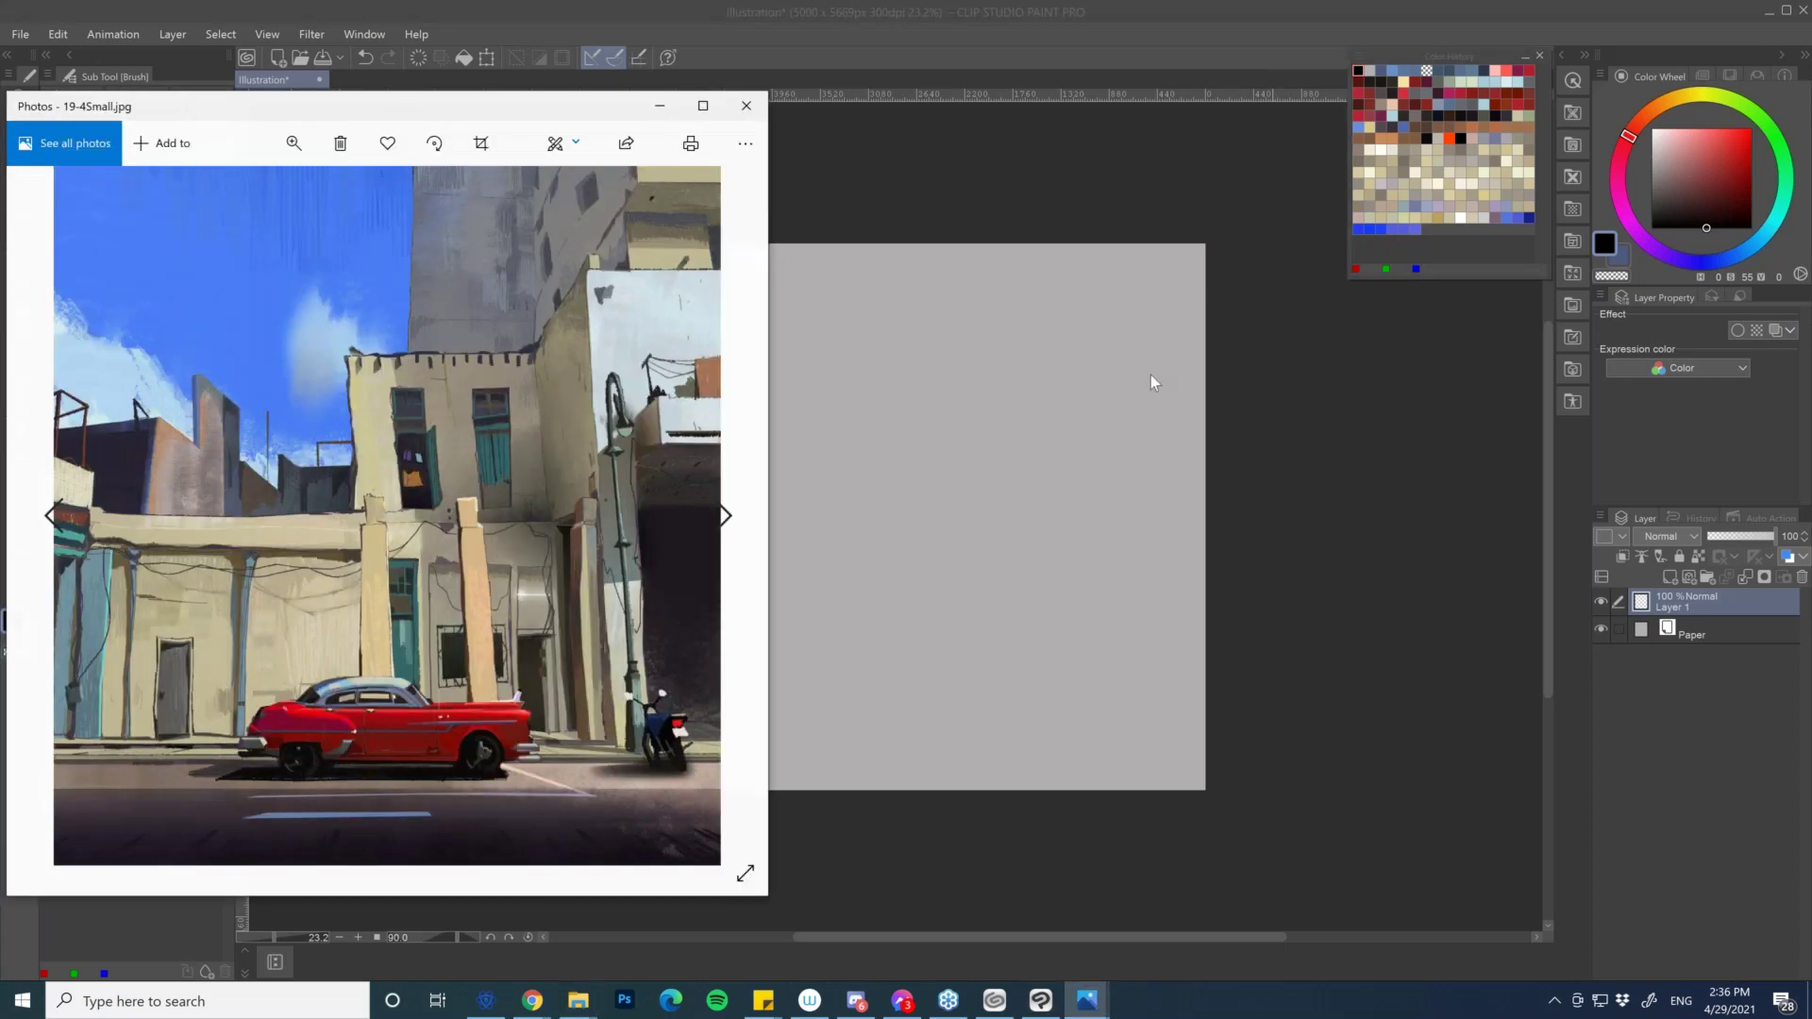
click(703, 105)
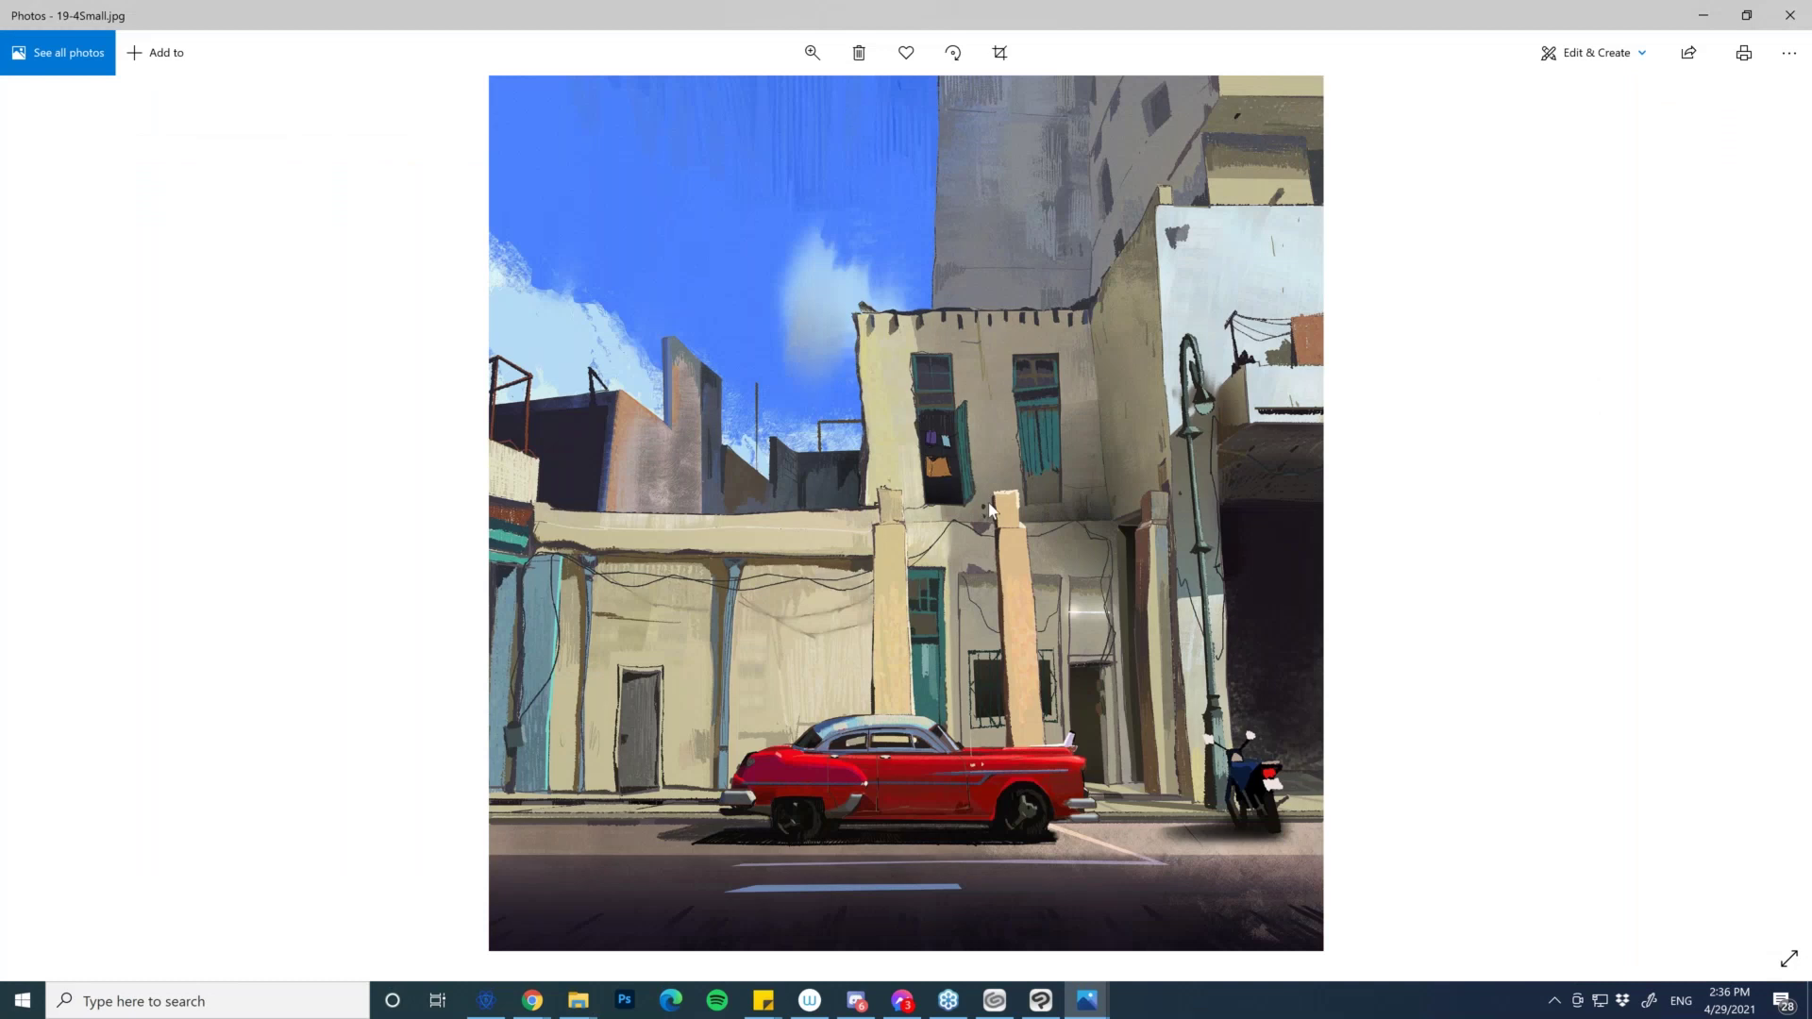
click(1772, 21)
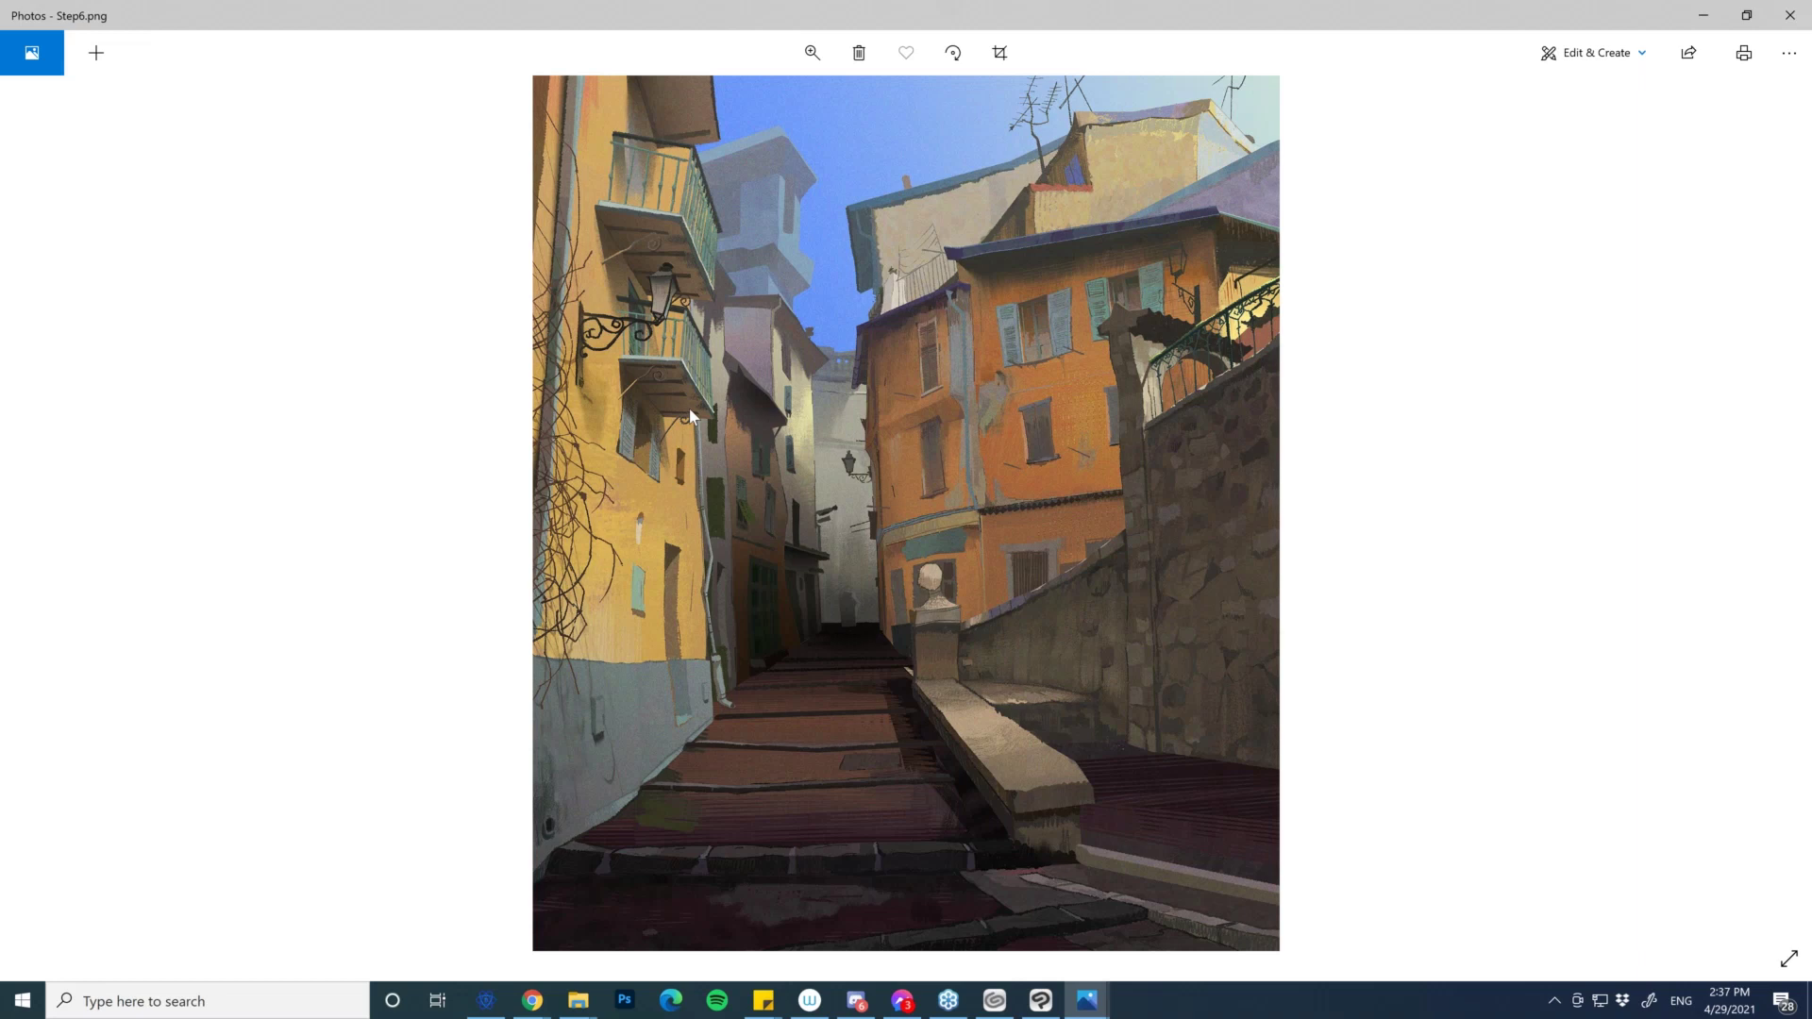
click(1793, 21)
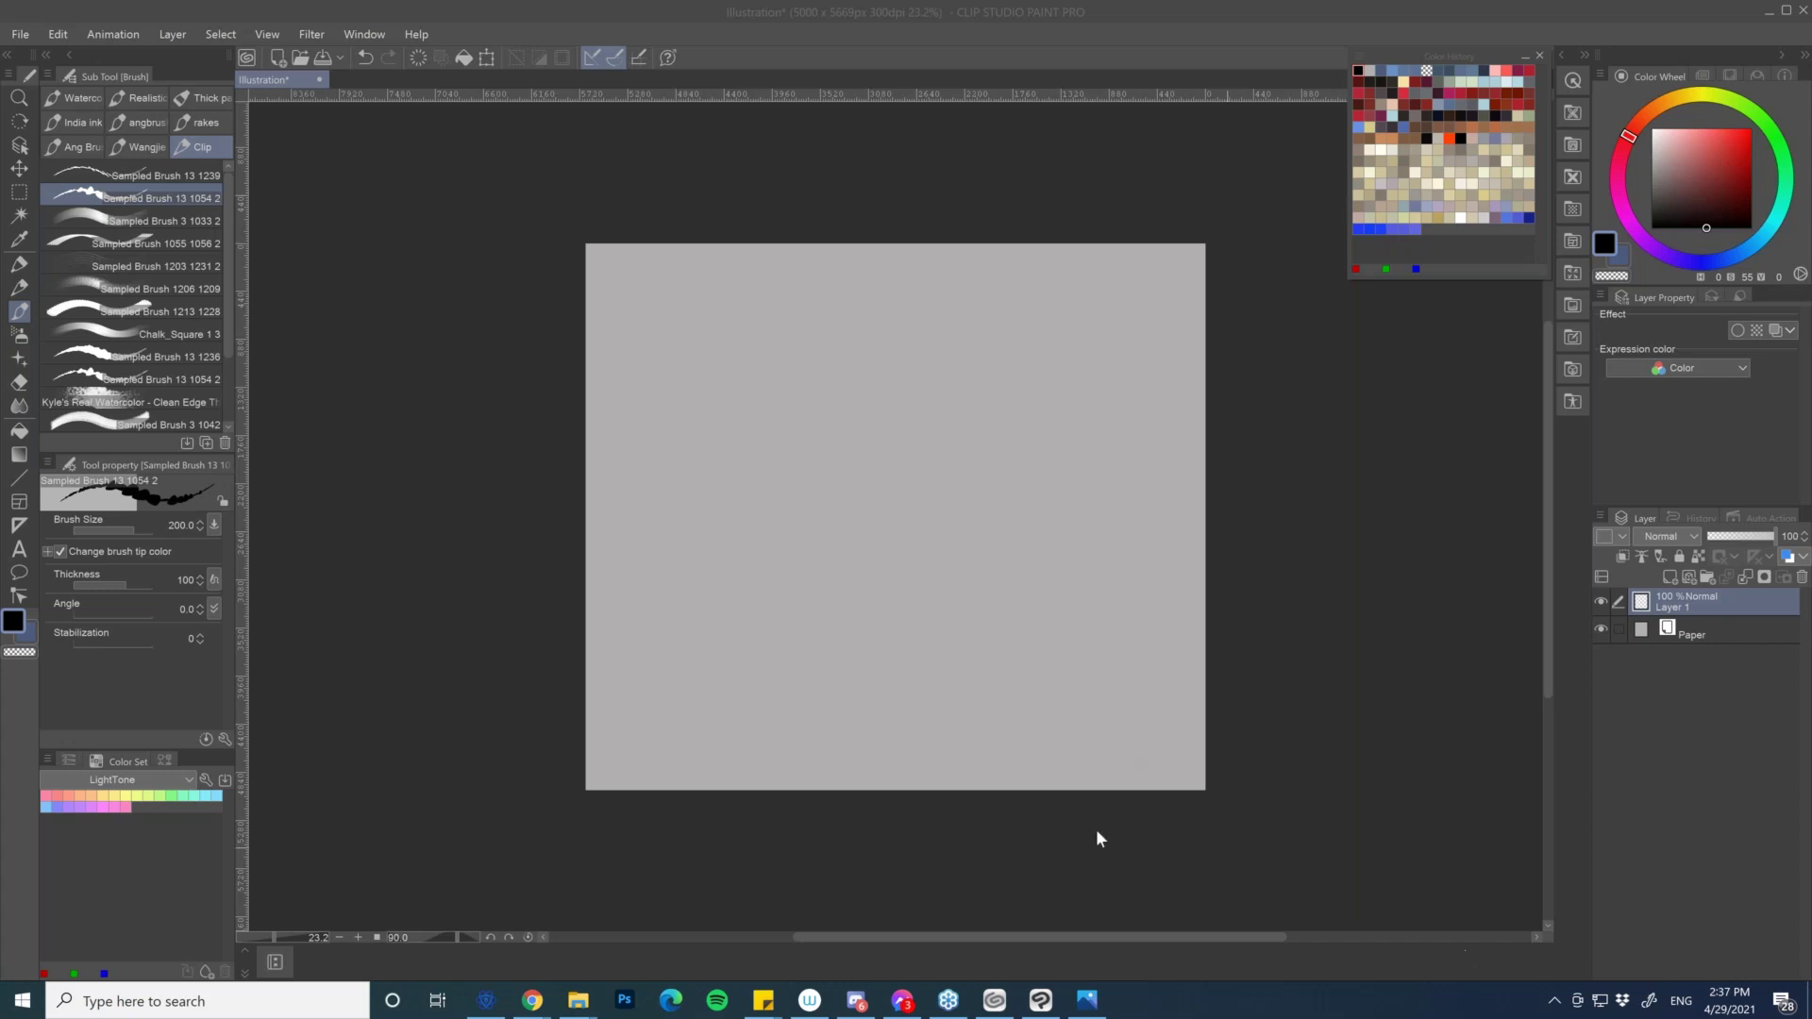
- Examine the alley painting's stages from Step4.jpg back to the Step1.jpg perspective sketch, and forward to the Step2.jpg flat colors
click(1094, 998)
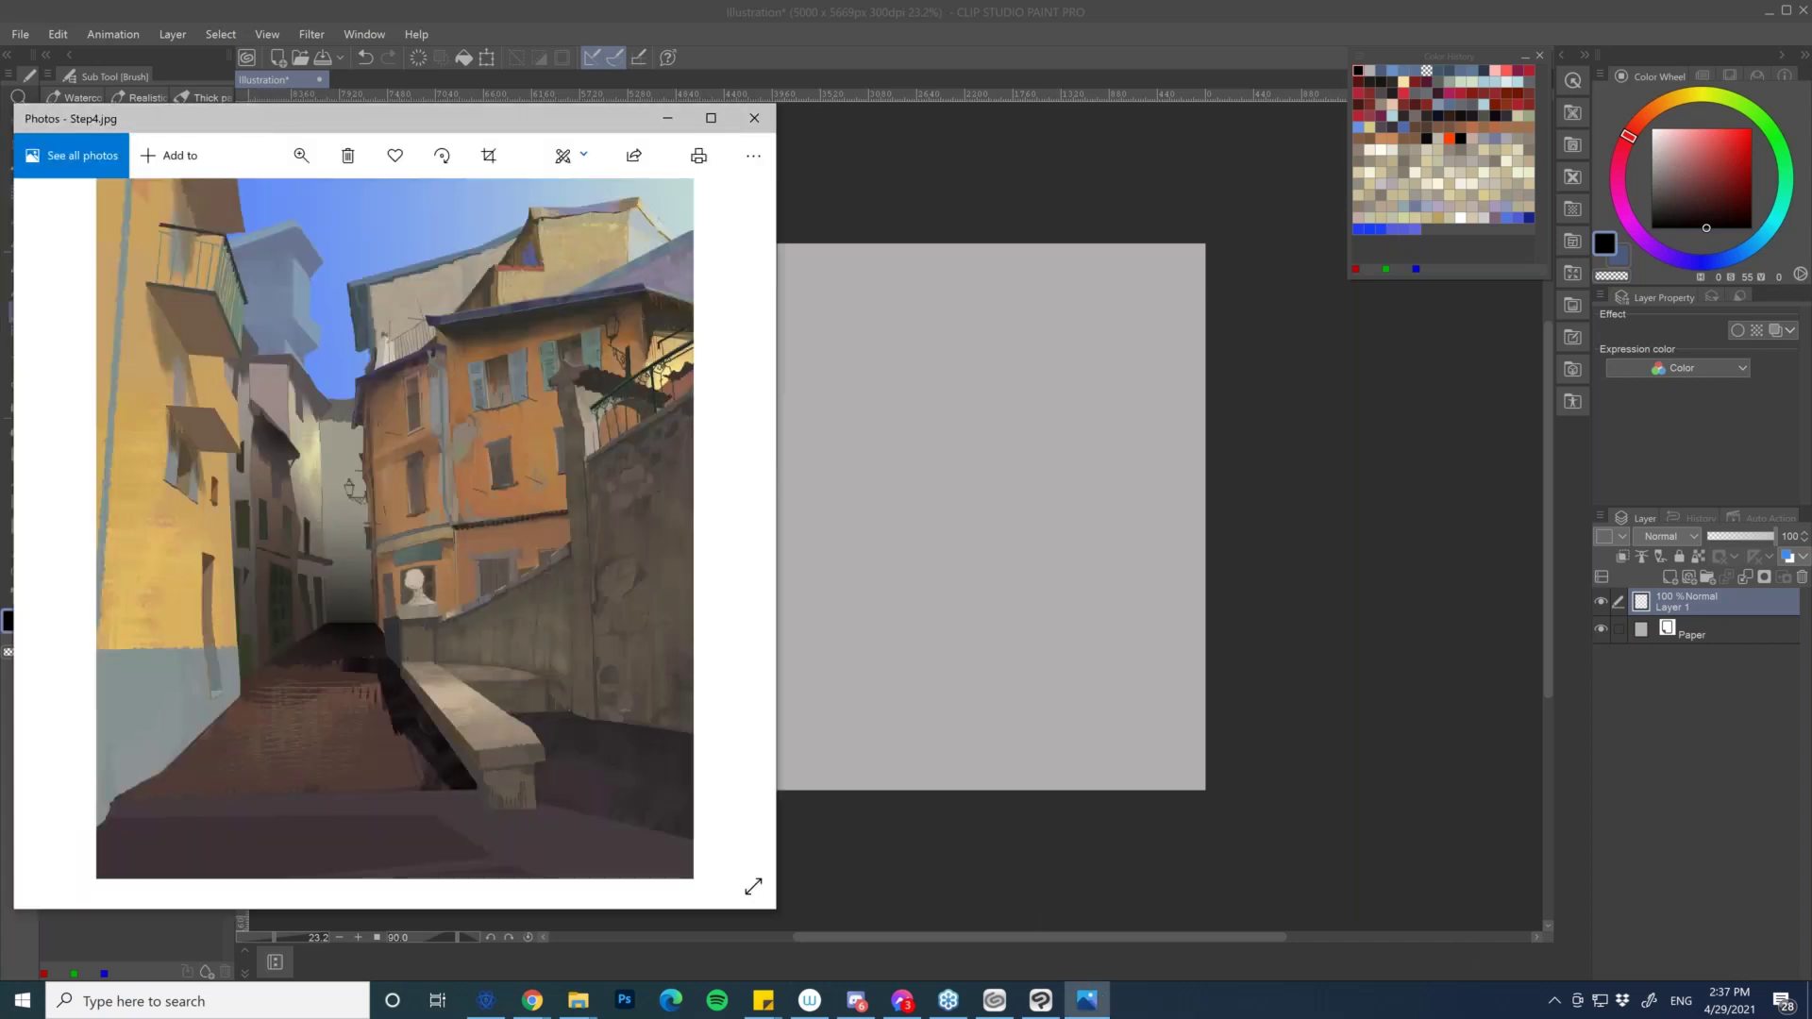
click(577, 1000)
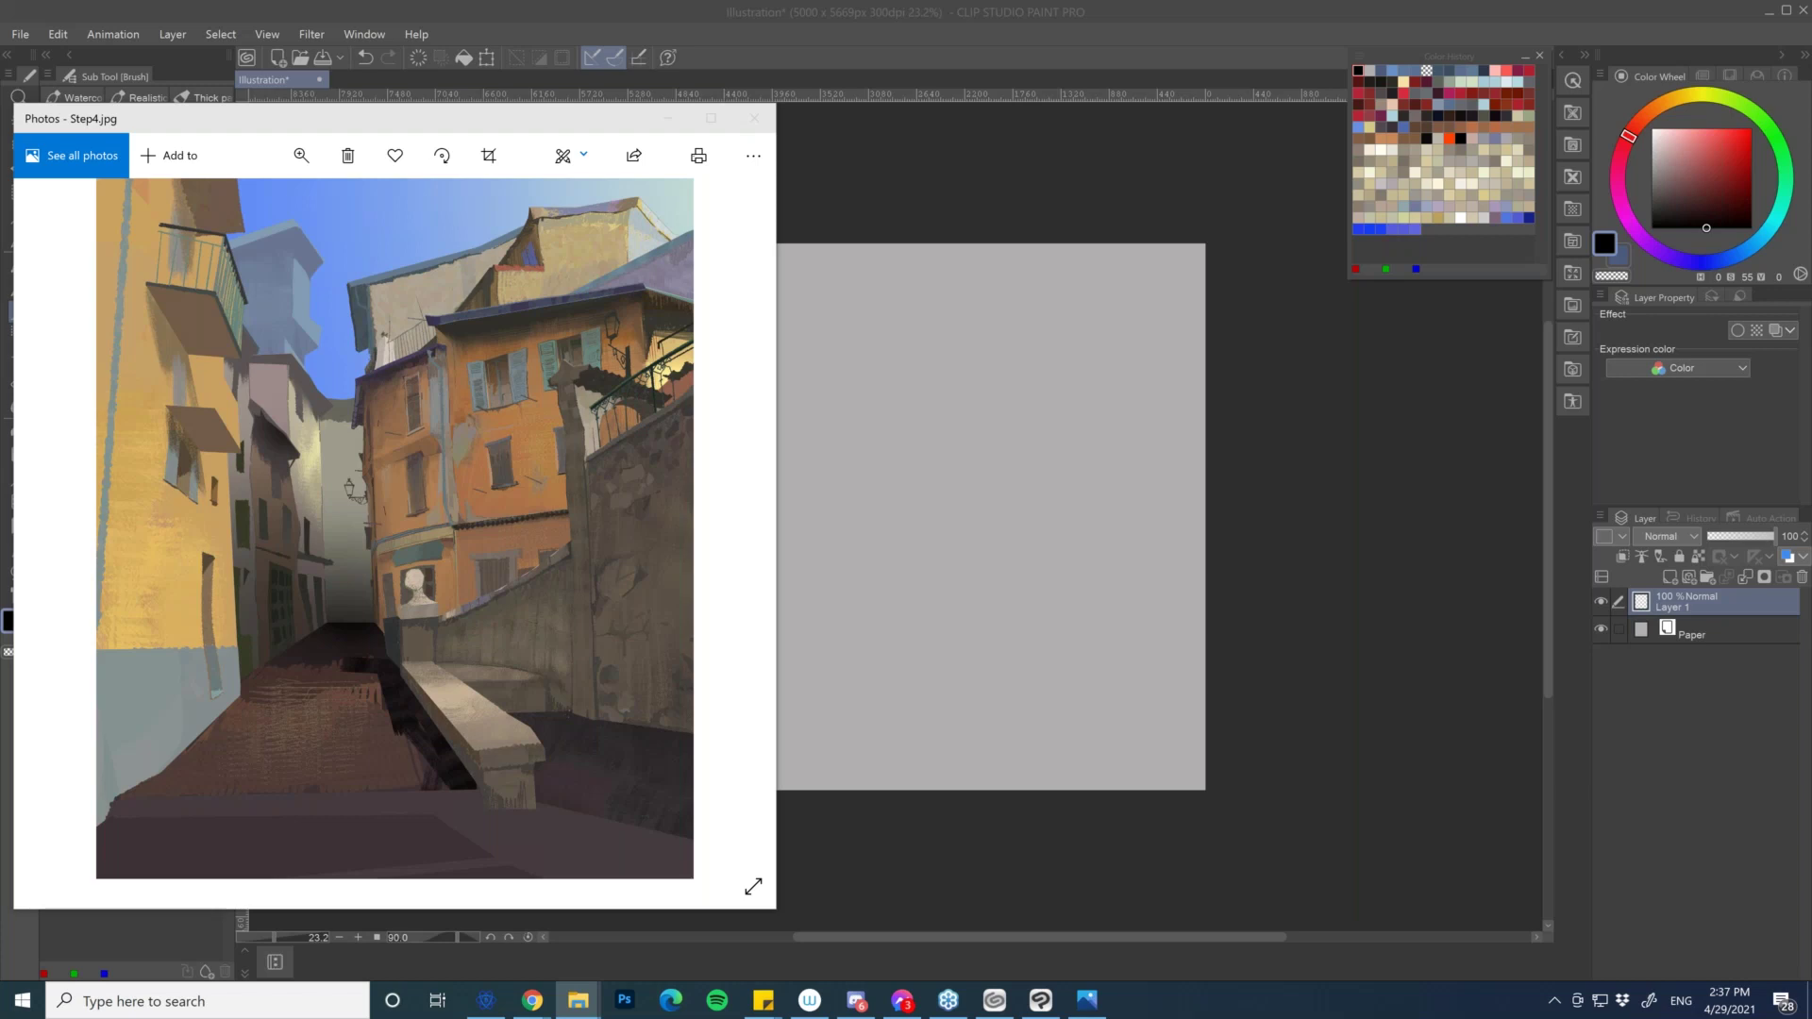
click(1259, 404)
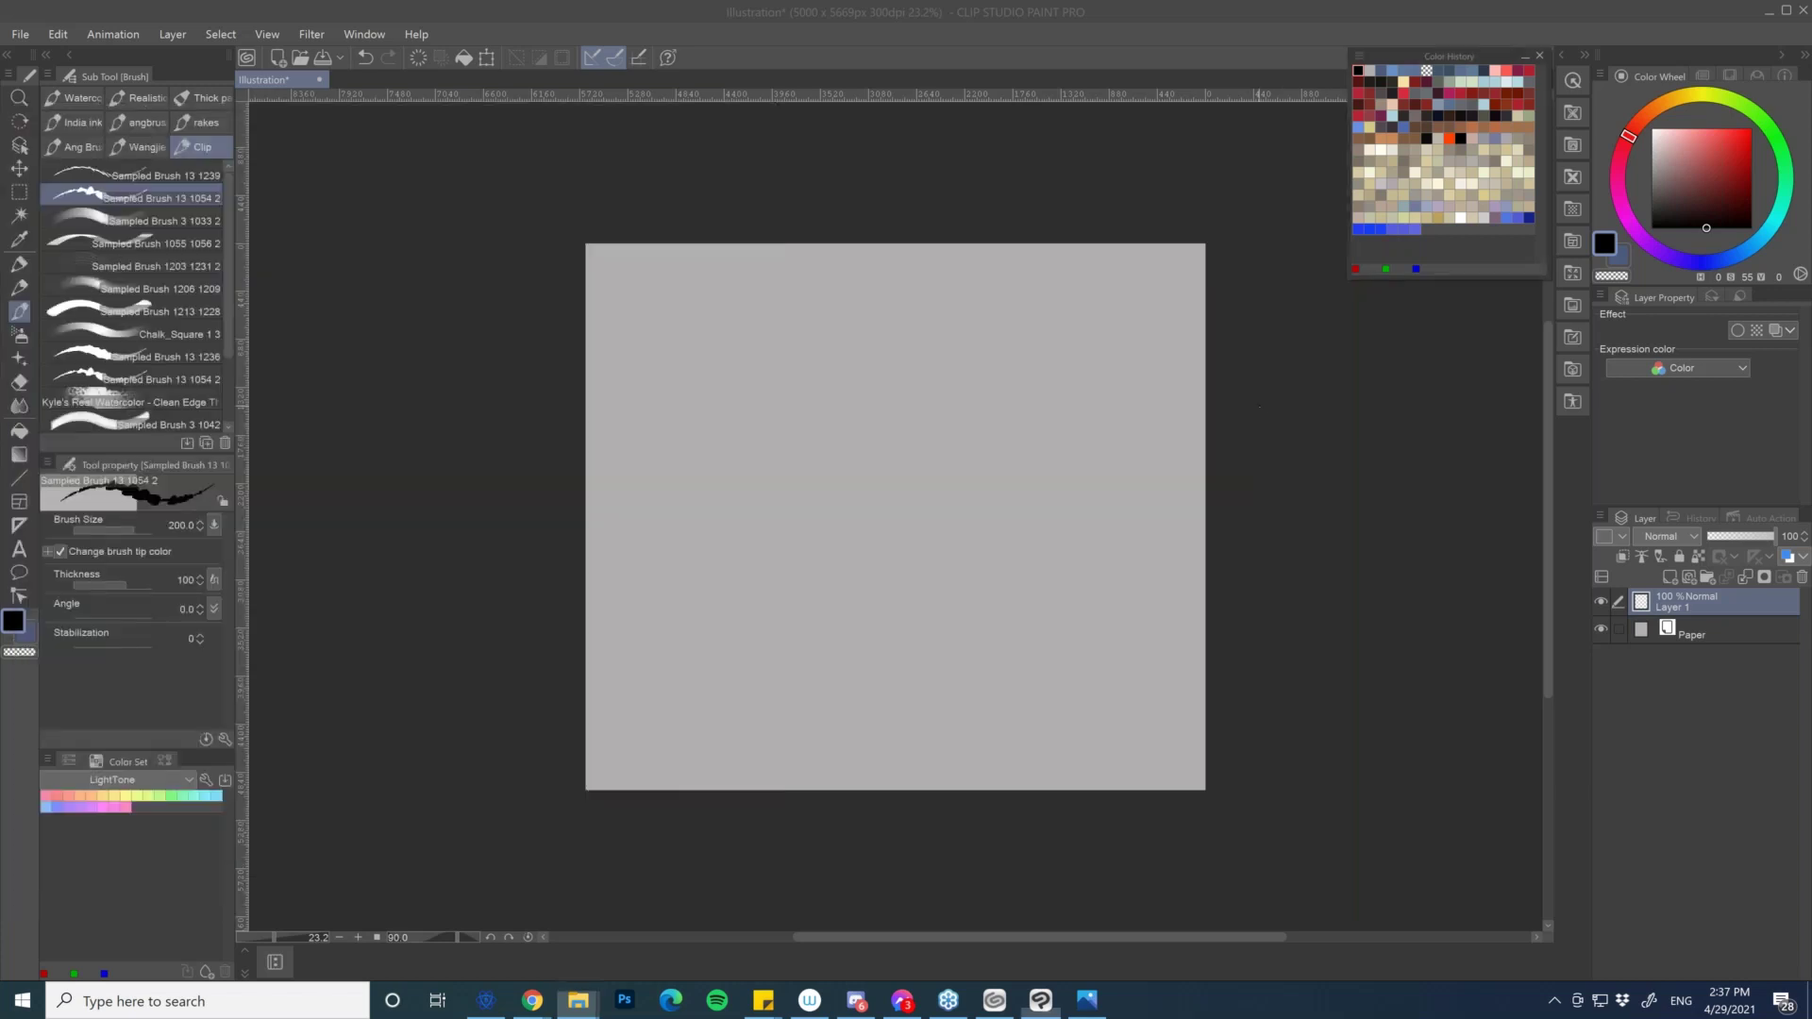
click(1086, 999)
key(Left)
key(Left)
key(Left)
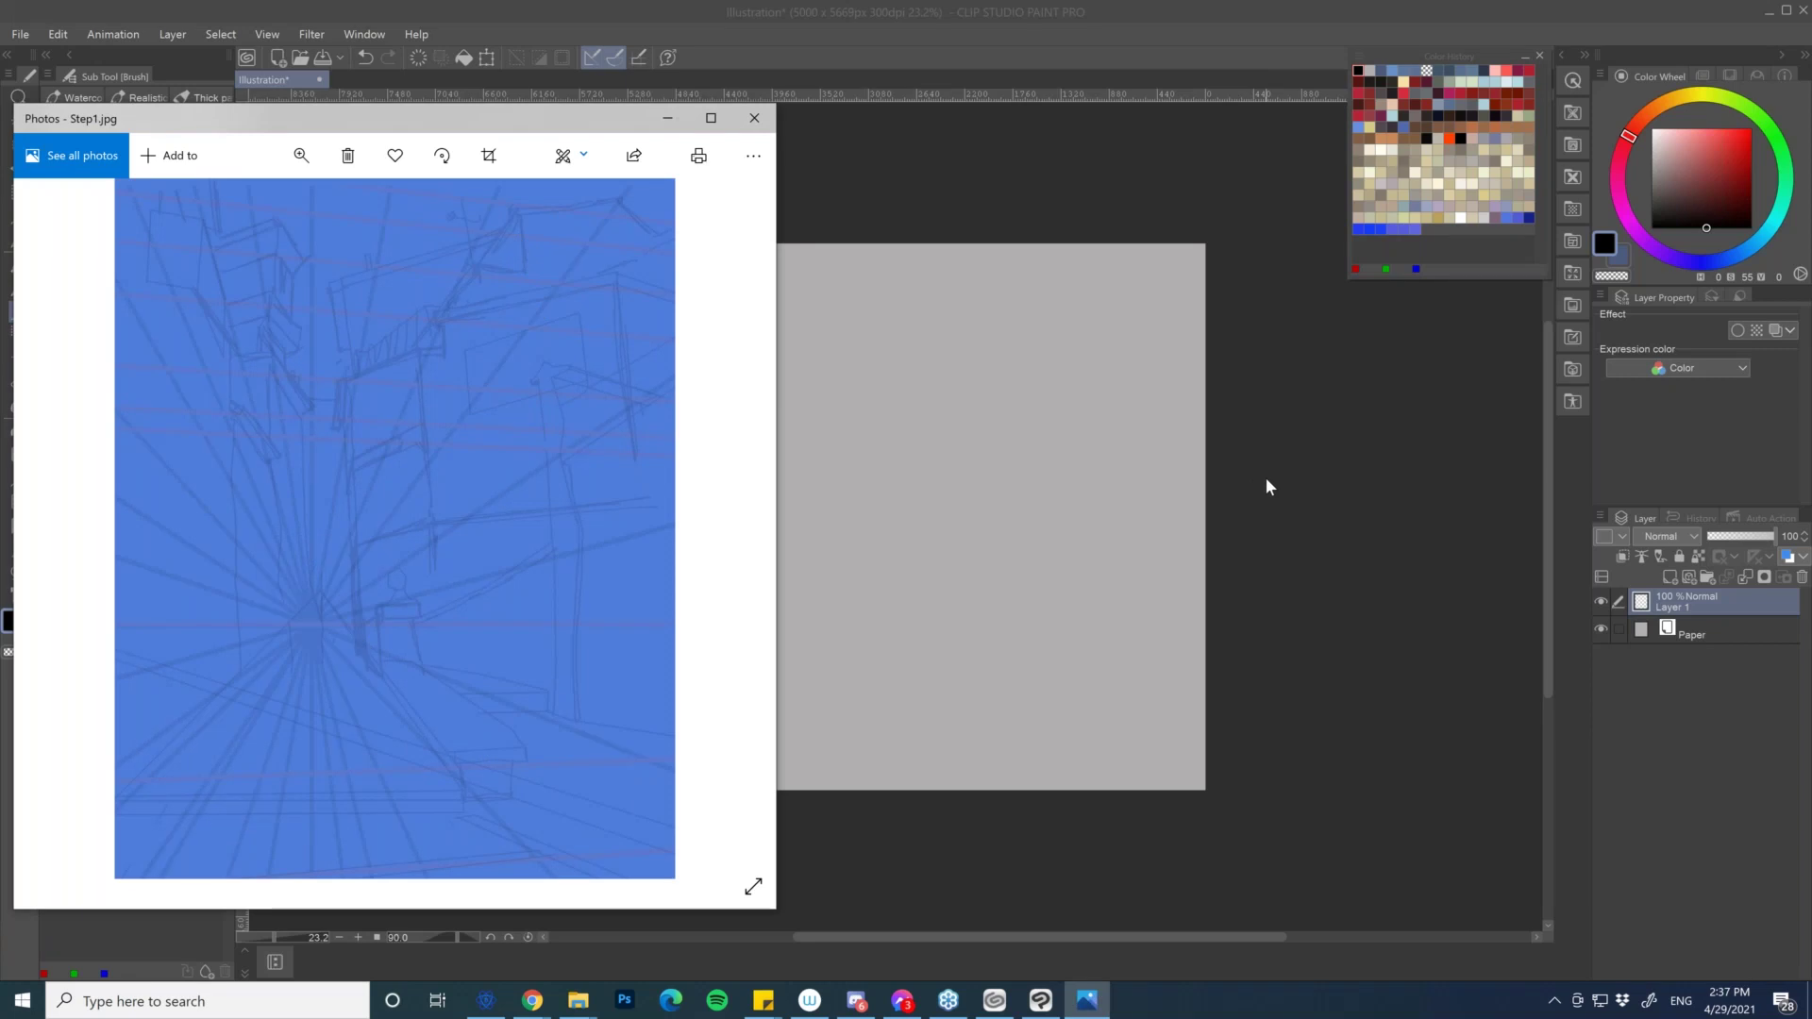
key(Right)
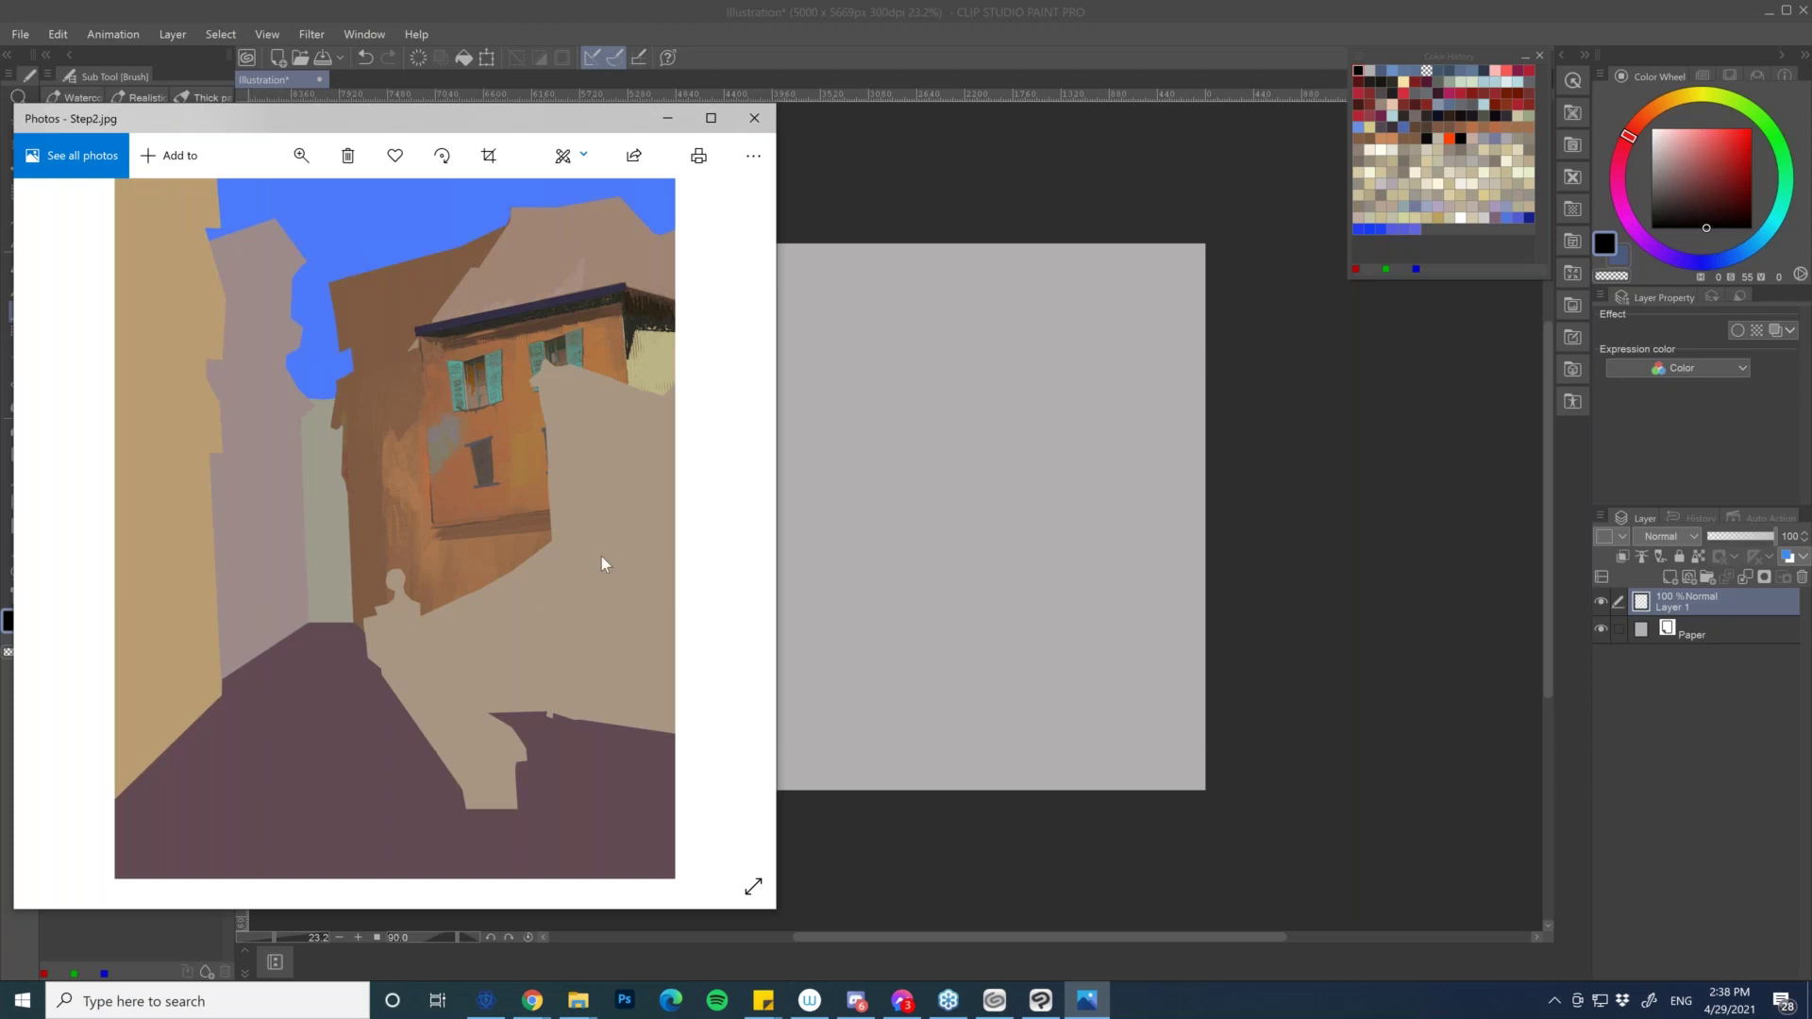
- Pick a fully saturated red and paint a small round spot in the upper-left area of the blank canvas
click(1335, 442)
drag(1713, 219, 1786, 112)
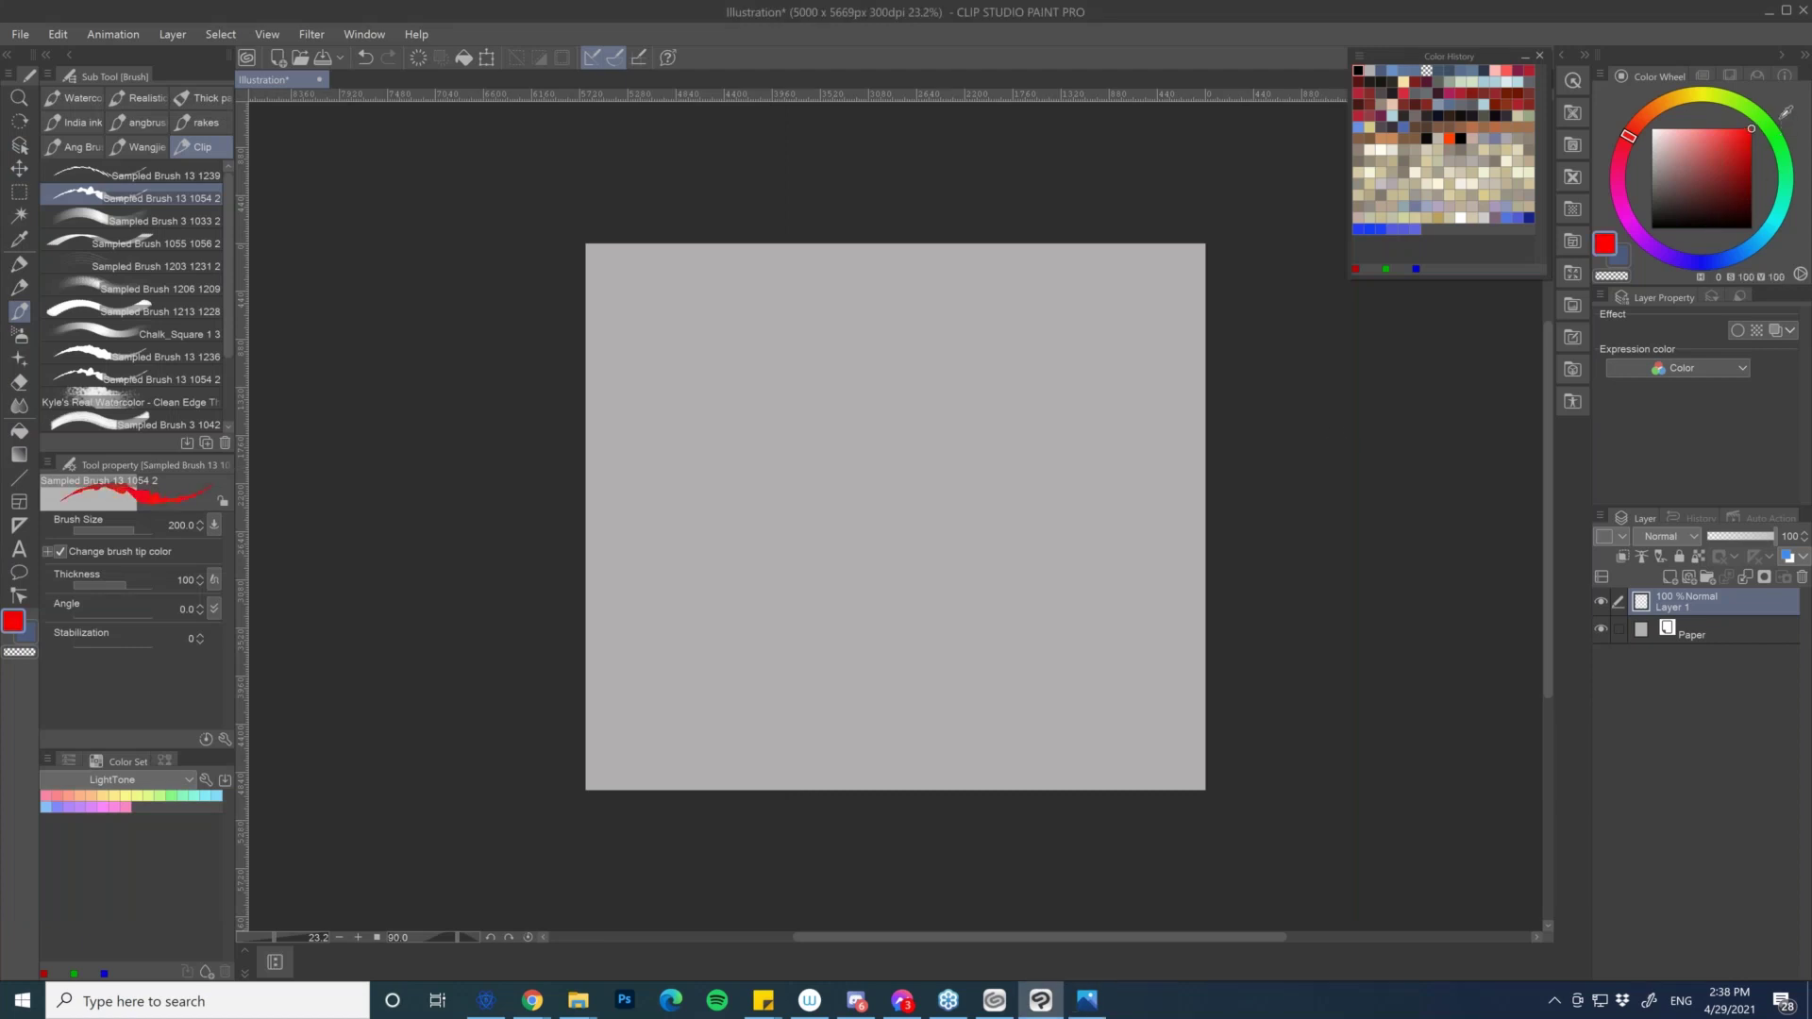
mouse_move(728, 315)
mouse_down()
mouse_move(743, 347)
mouse_move(736, 321)
mouse_move(725, 338)
mouse_move(747, 338)
mouse_move(744, 321)
mouse_up()
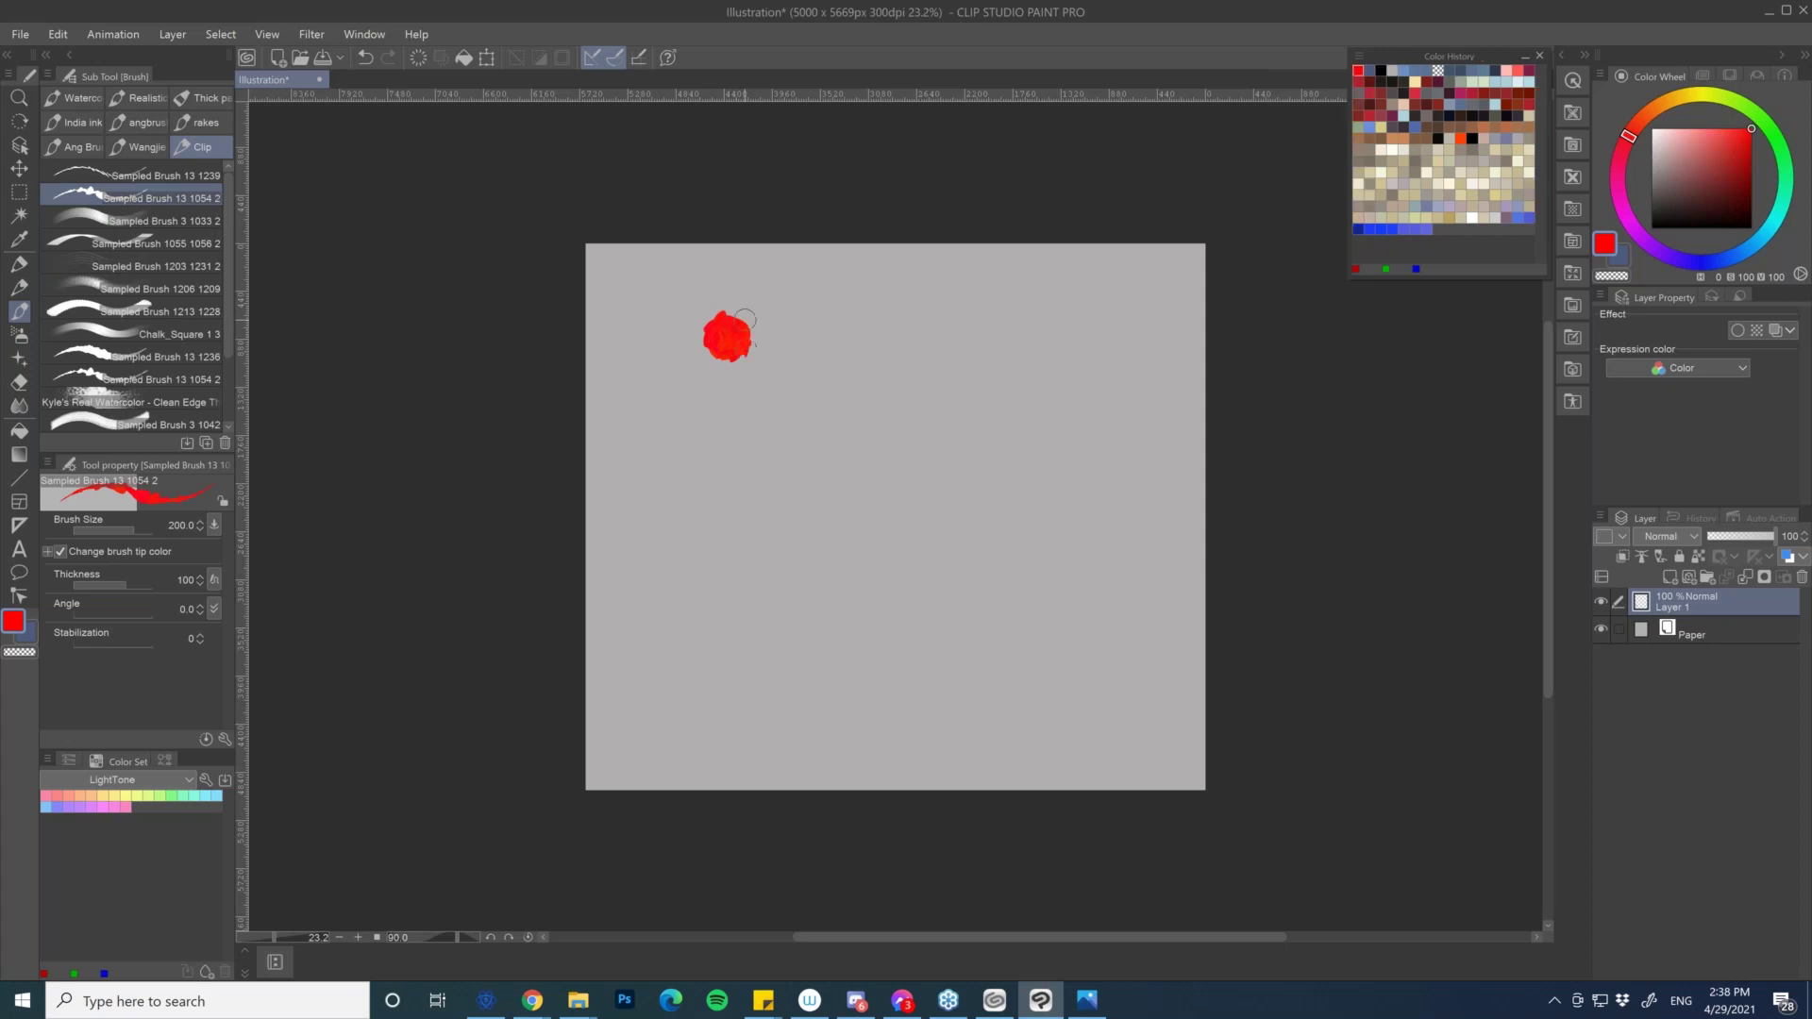
- Paint a magenta spot beside the red one and a deep blue and a lighter blue spot farther along the row
click(1627, 218)
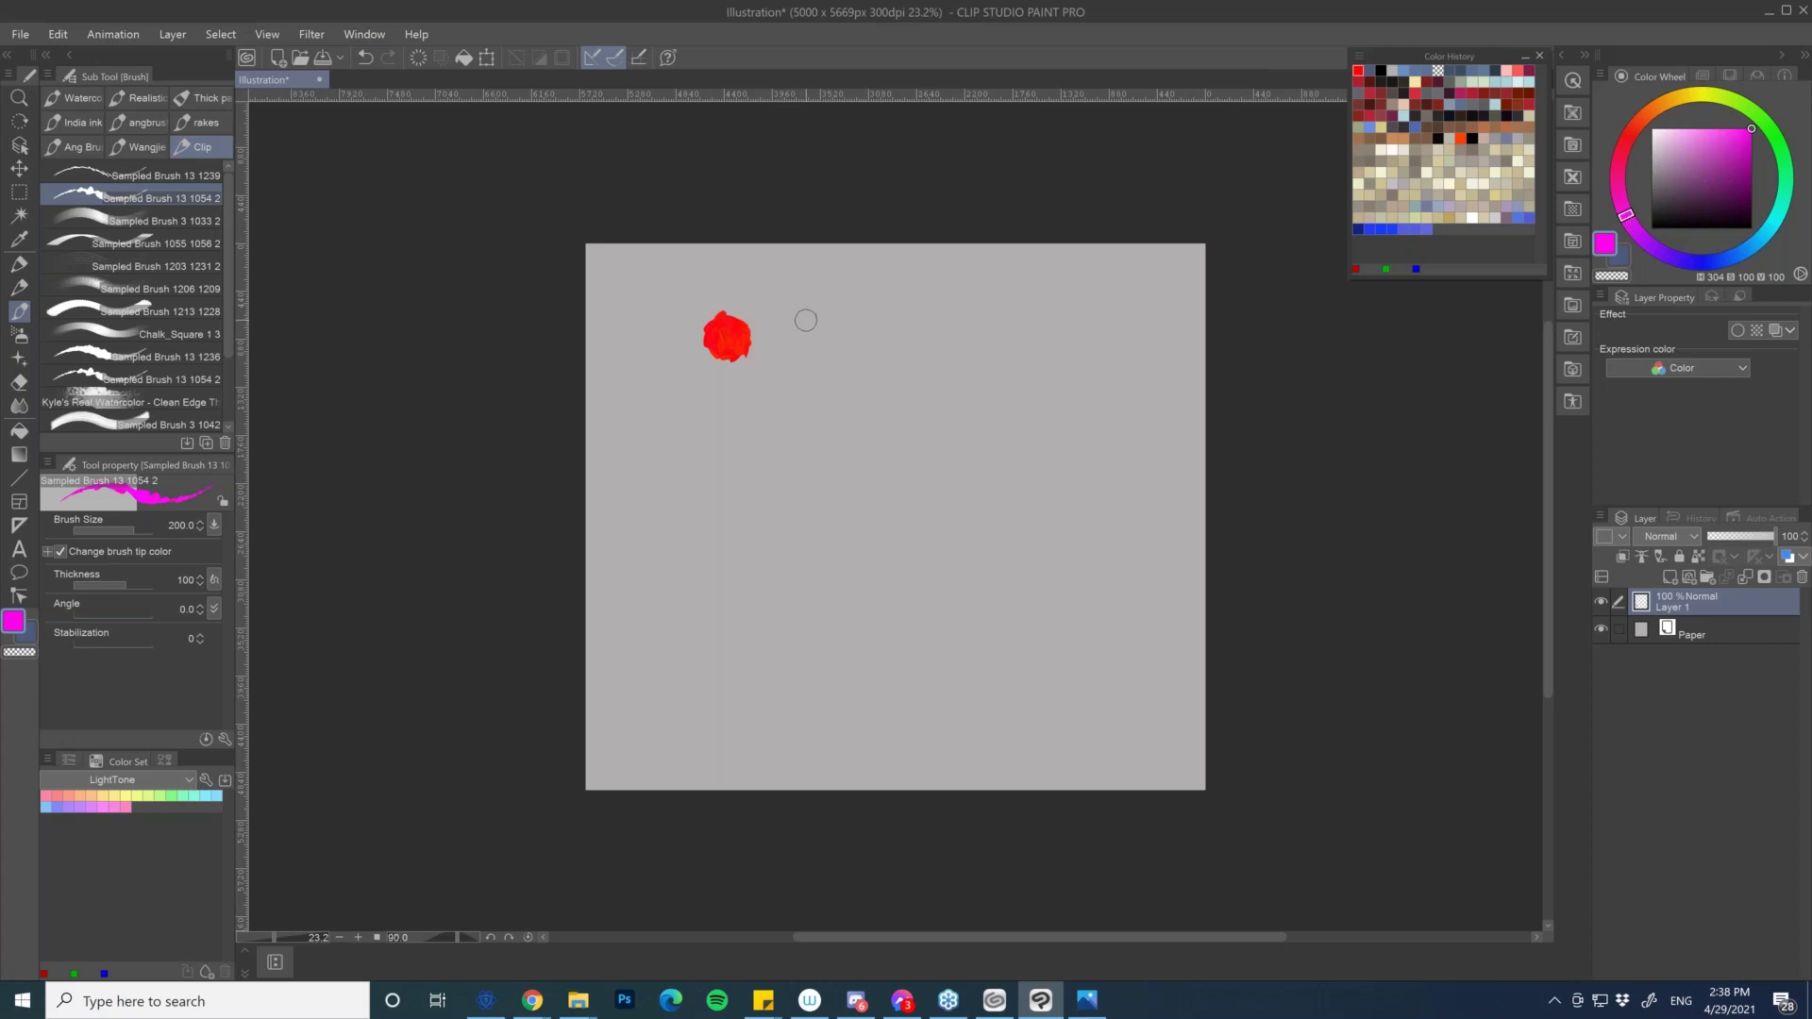
drag(782, 341, 817, 331)
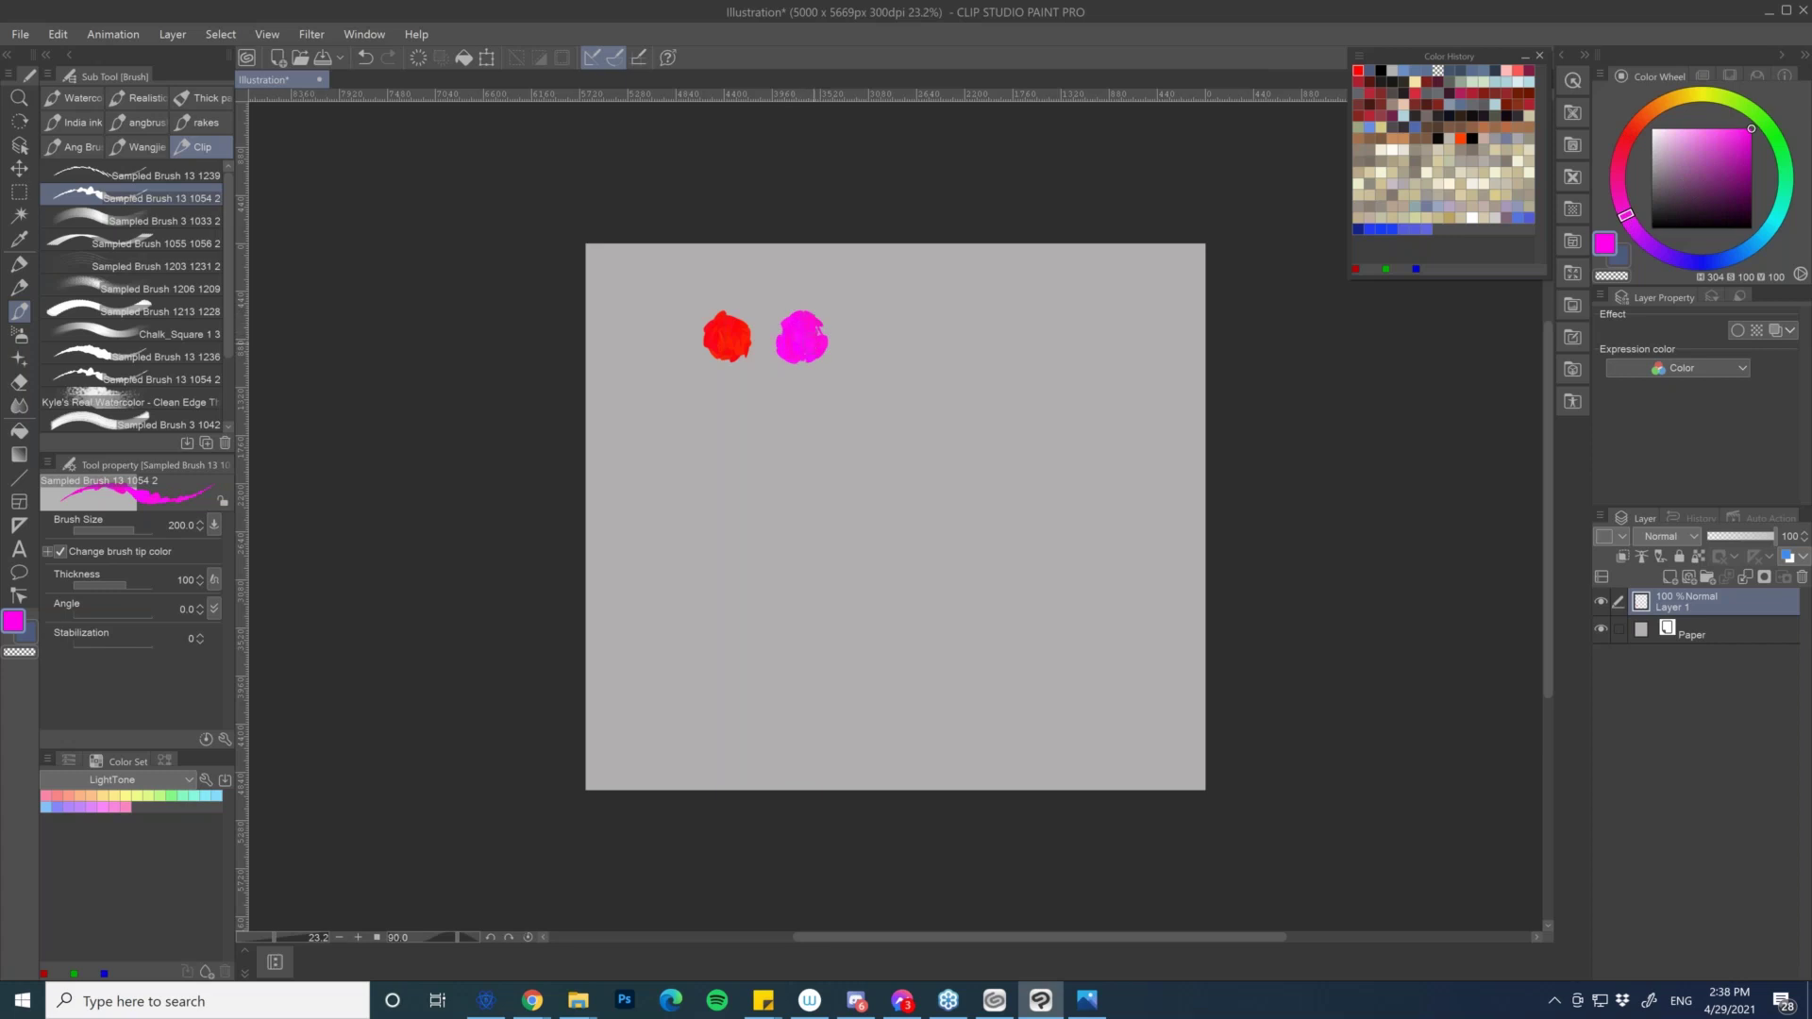
click(1689, 261)
drag(941, 319, 943, 315)
drag(1703, 269, 1732, 256)
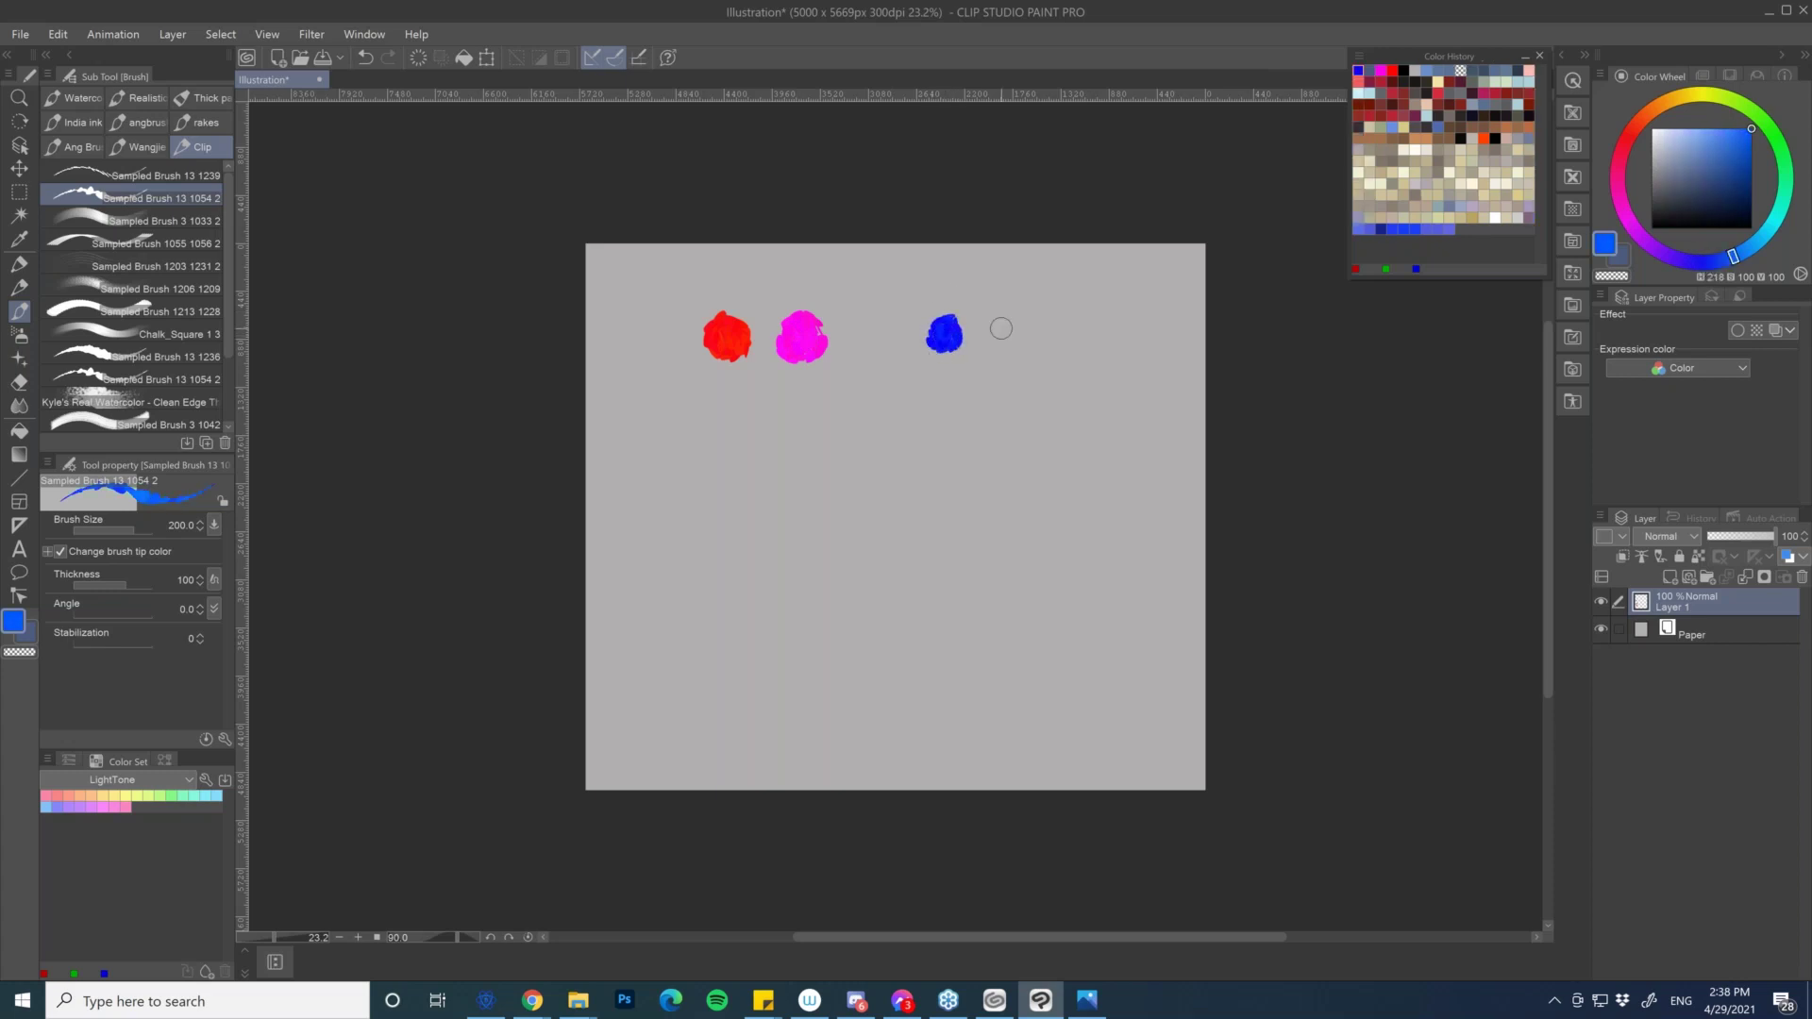
drag(1028, 321, 1016, 325)
- Paint a second row of spots in yellow-green, green, yellow and orange-yellow beneath the first row
drag(1776, 143, 1733, 113)
drag(723, 449, 724, 449)
drag(1760, 123, 1781, 150)
drag(796, 450, 803, 457)
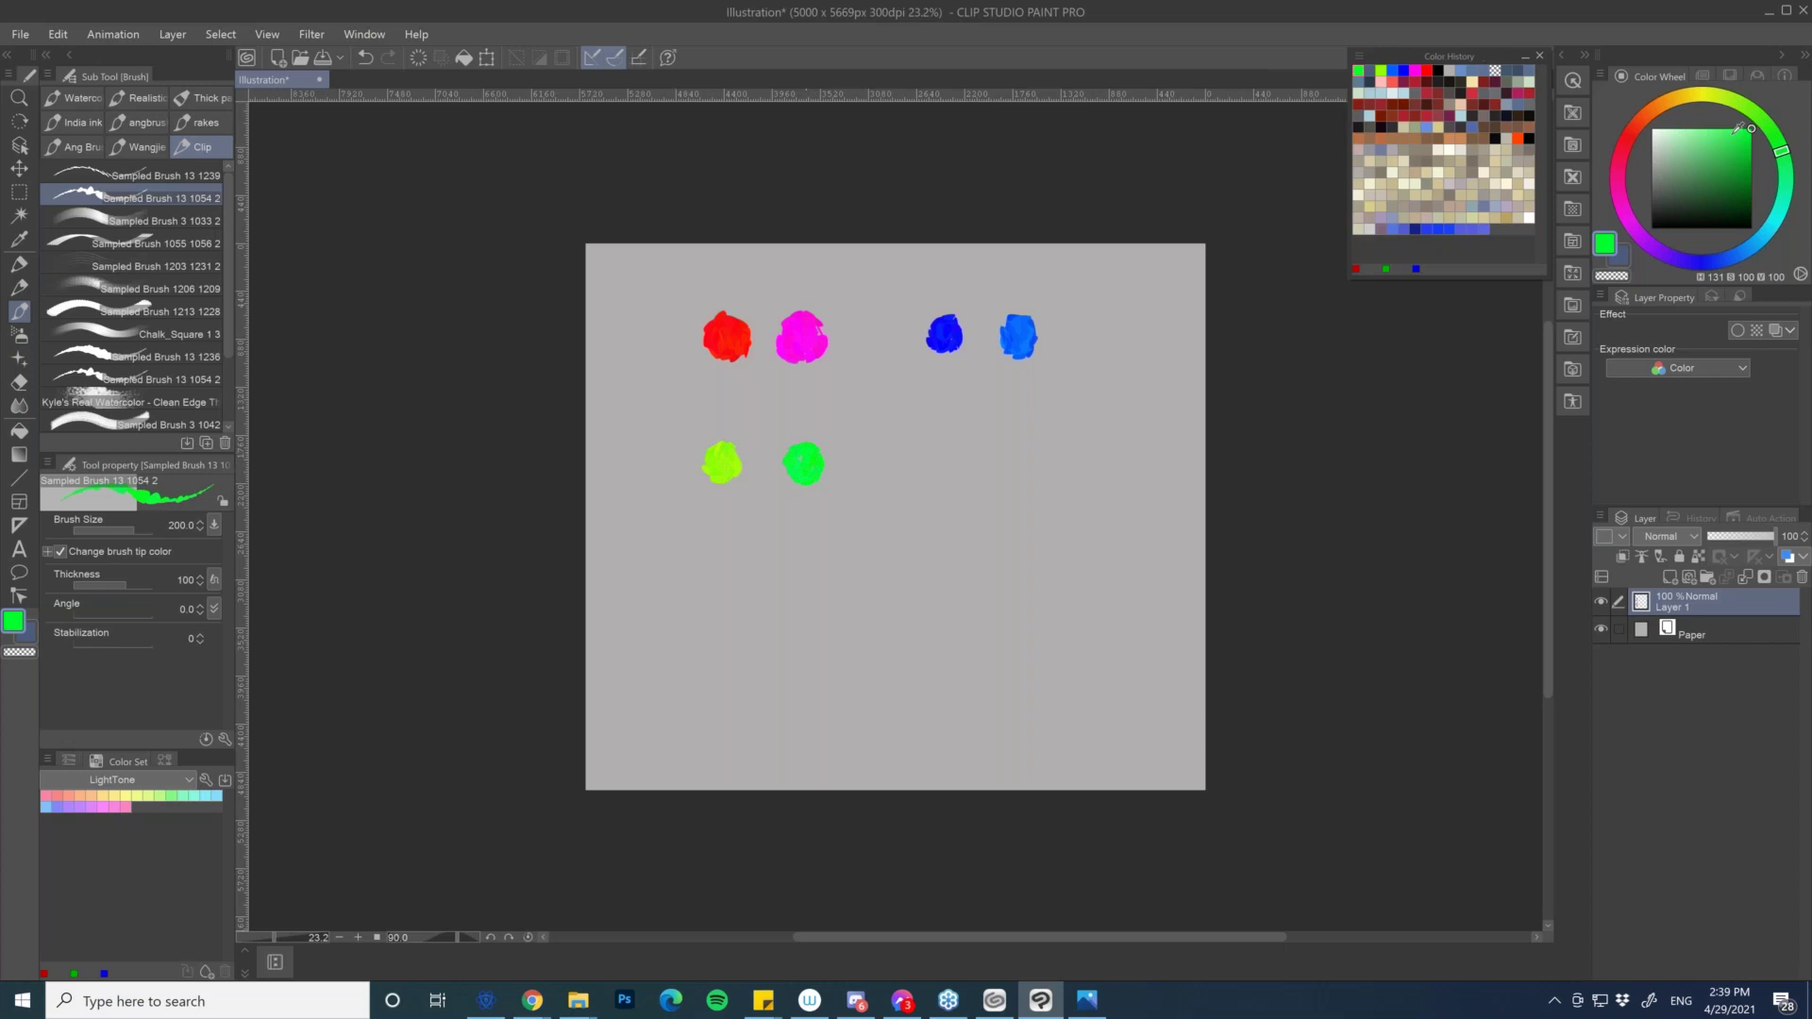
drag(1745, 113, 1694, 99)
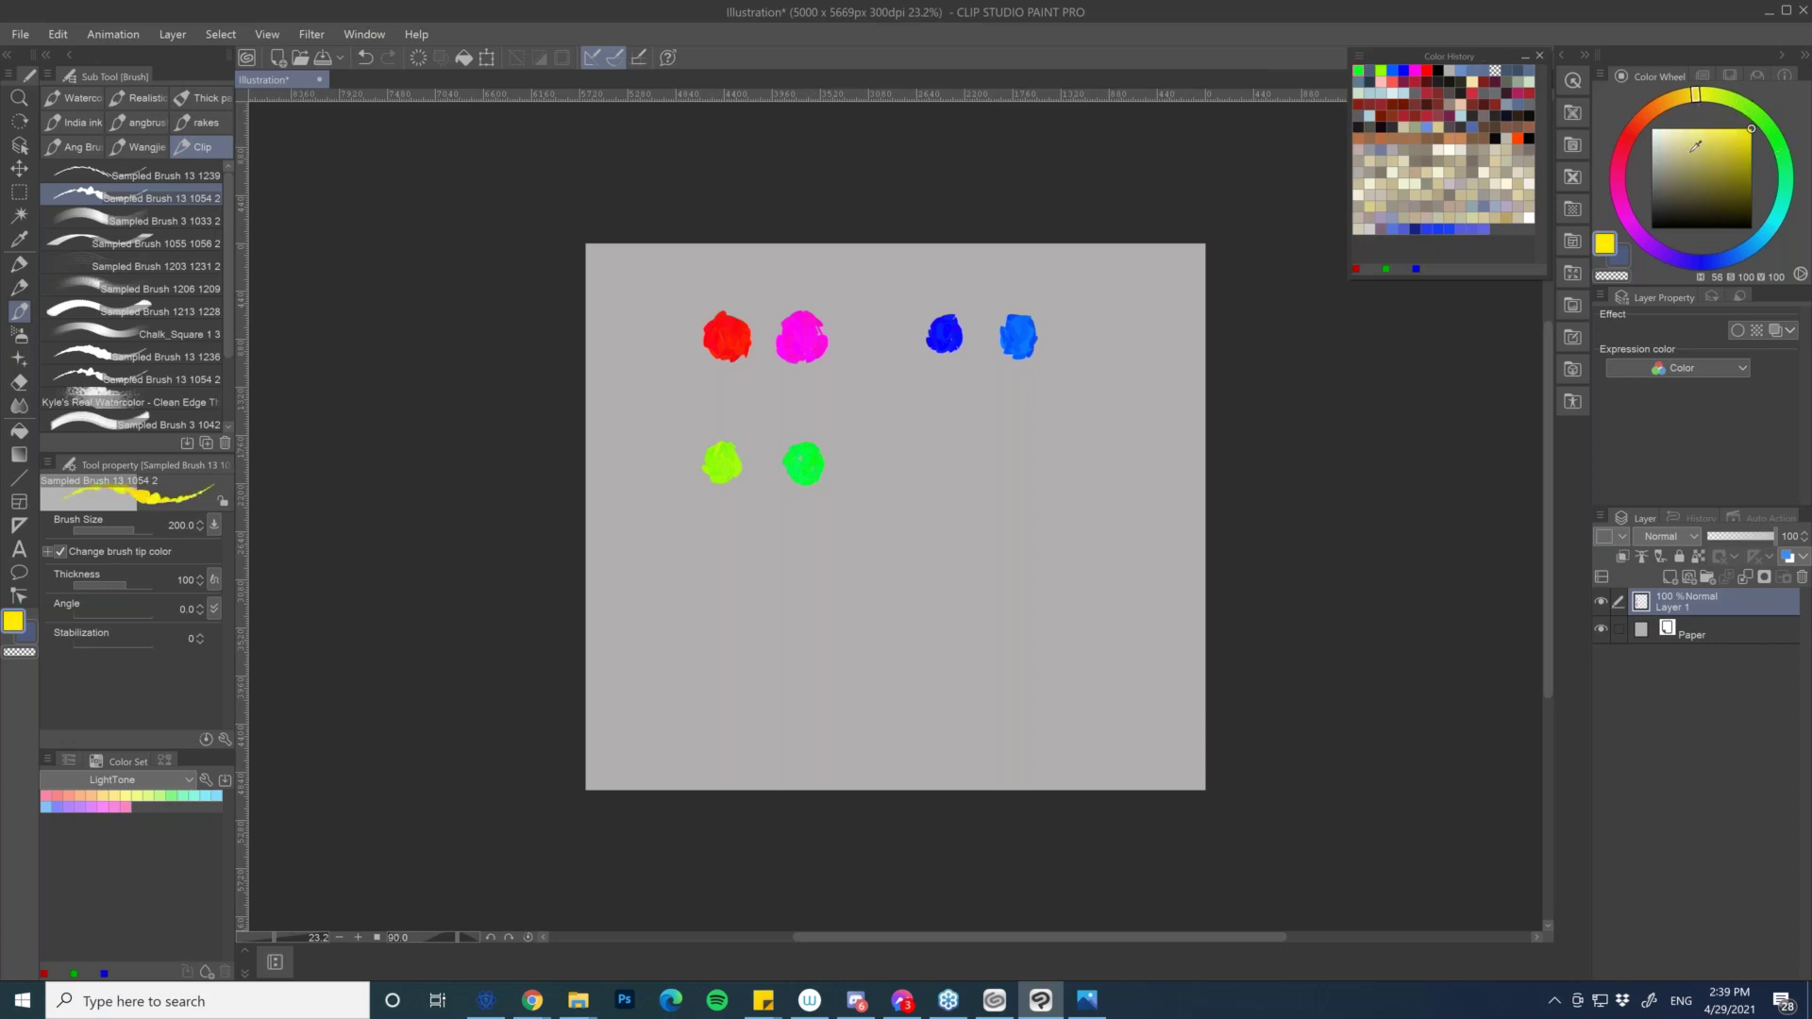
drag(946, 445, 942, 460)
drag(1704, 104, 1683, 98)
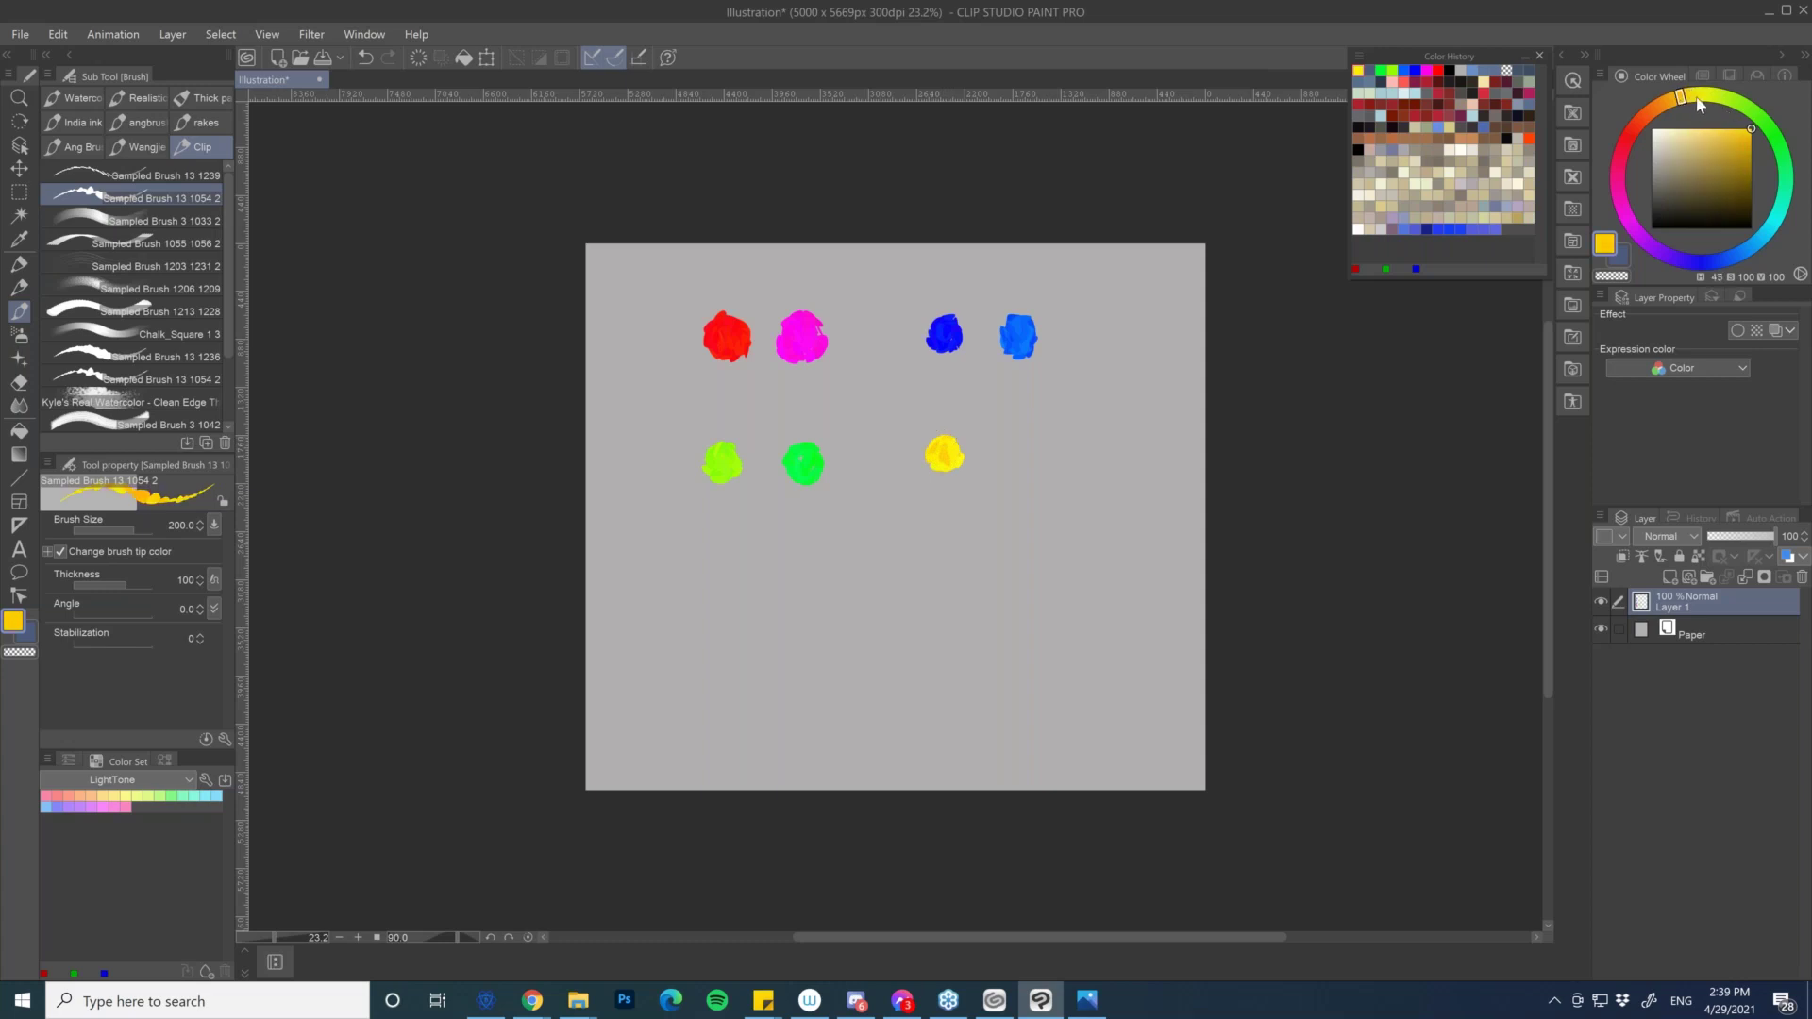
drag(1015, 445, 1023, 439)
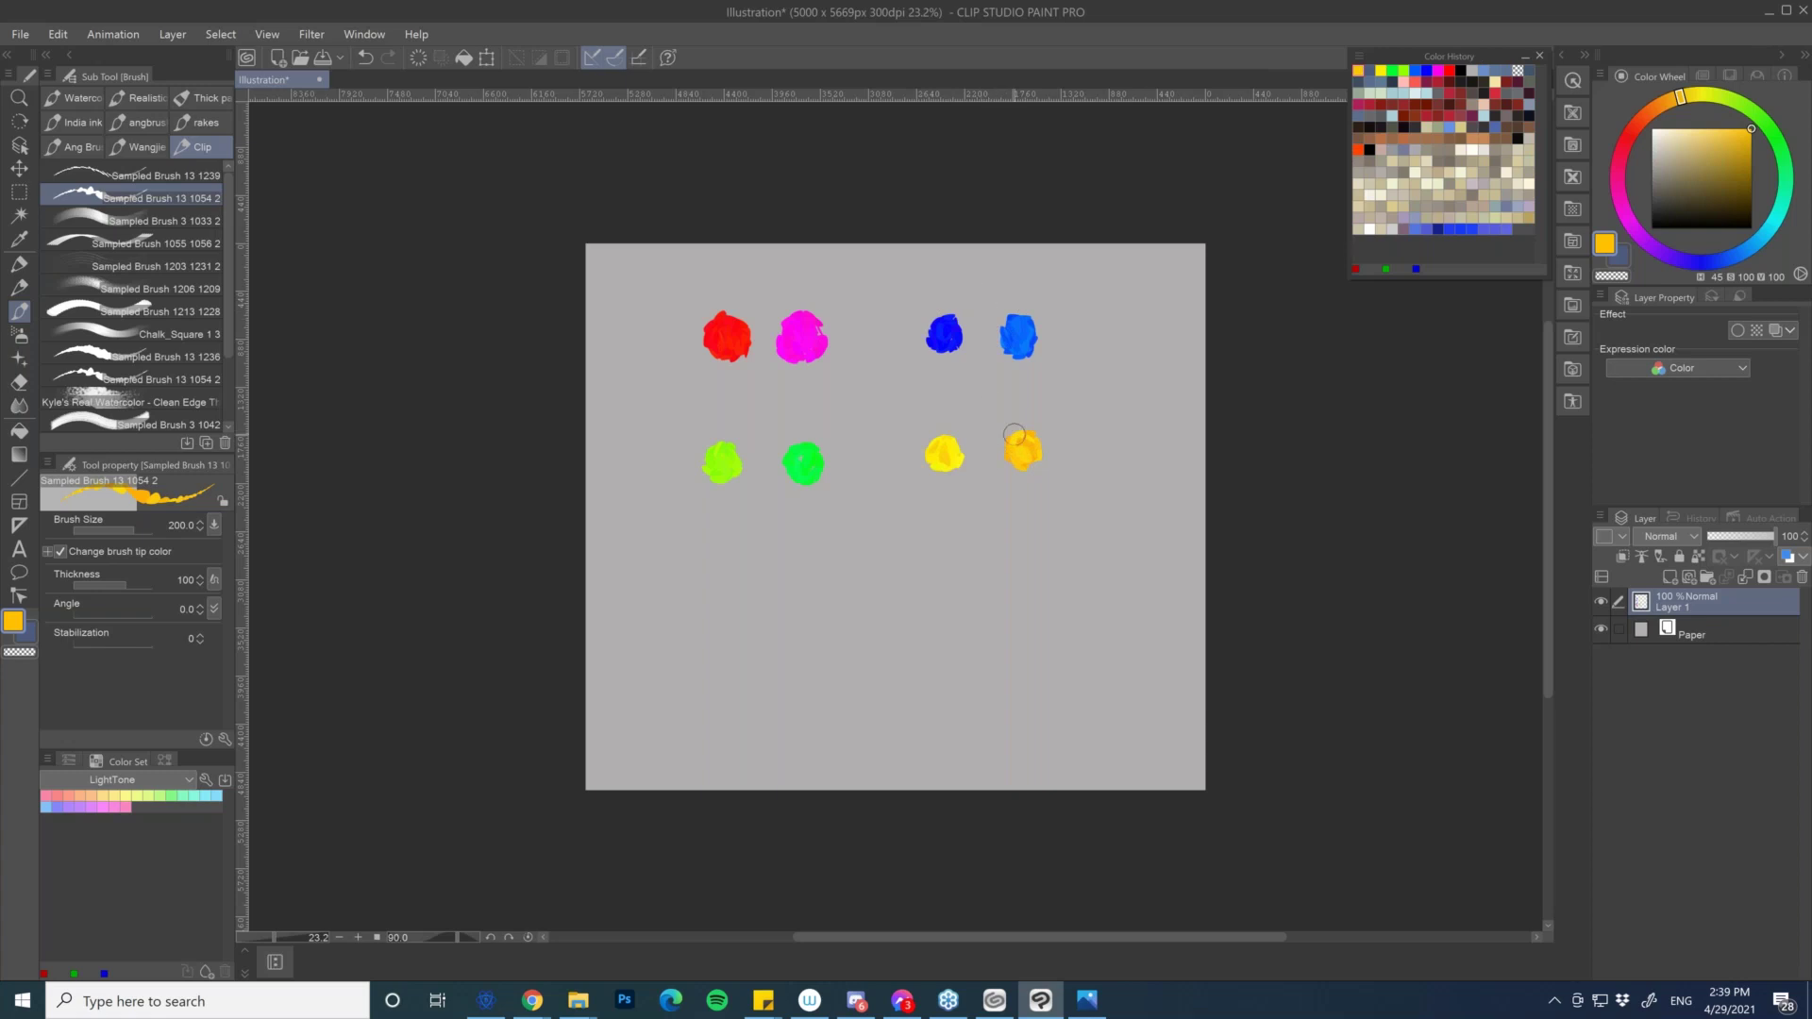
- Paint three square patches in light orange, saturated orange and muted beige below the green spots
click(1654, 109)
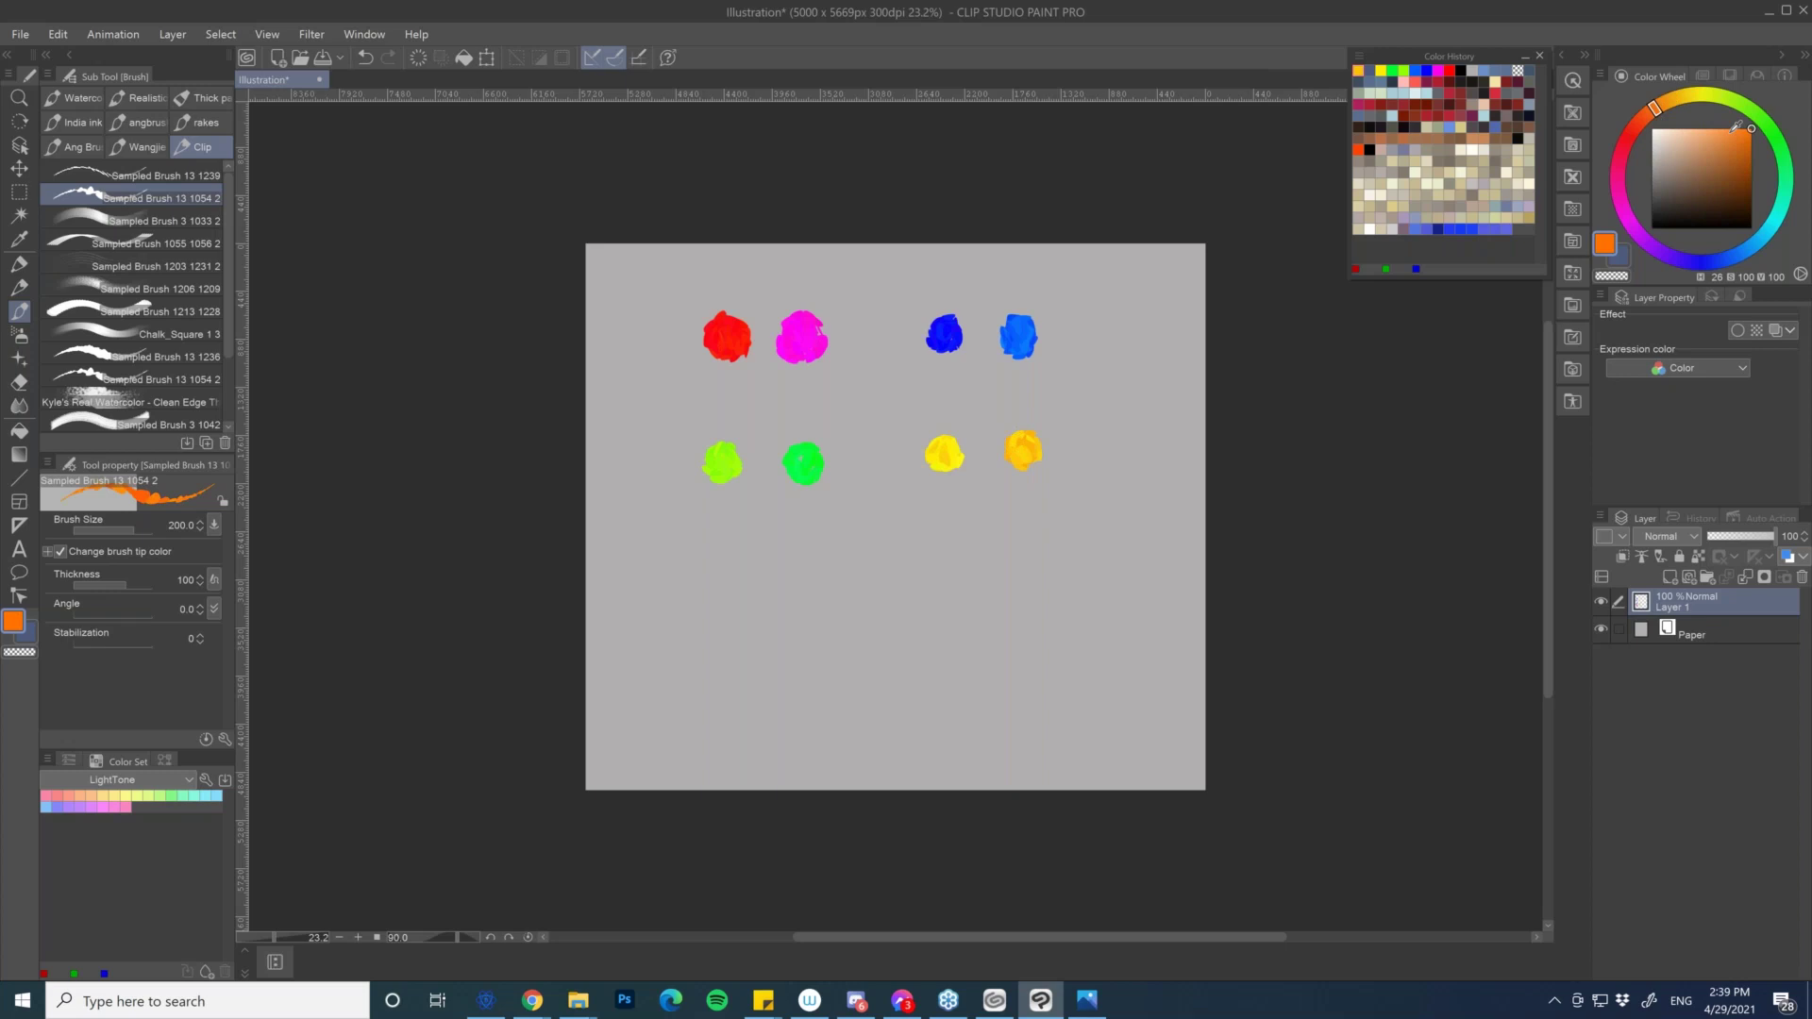
mouse_move(775, 546)
mouse_down()
mouse_move(777, 599)
mouse_move(775, 548)
mouse_move(812, 548)
mouse_move(819, 604)
mouse_move(781, 606)
mouse_move(781, 559)
mouse_move(817, 578)
mouse_up()
click(1736, 131)
drag(1736, 131, 1662, 102)
mouse_move(732, 559)
mouse_down()
mouse_move(727, 600)
mouse_move(759, 547)
mouse_move(754, 609)
mouse_move(728, 557)
mouse_move(745, 594)
mouse_move(759, 549)
mouse_move(728, 607)
mouse_move(754, 594)
mouse_up()
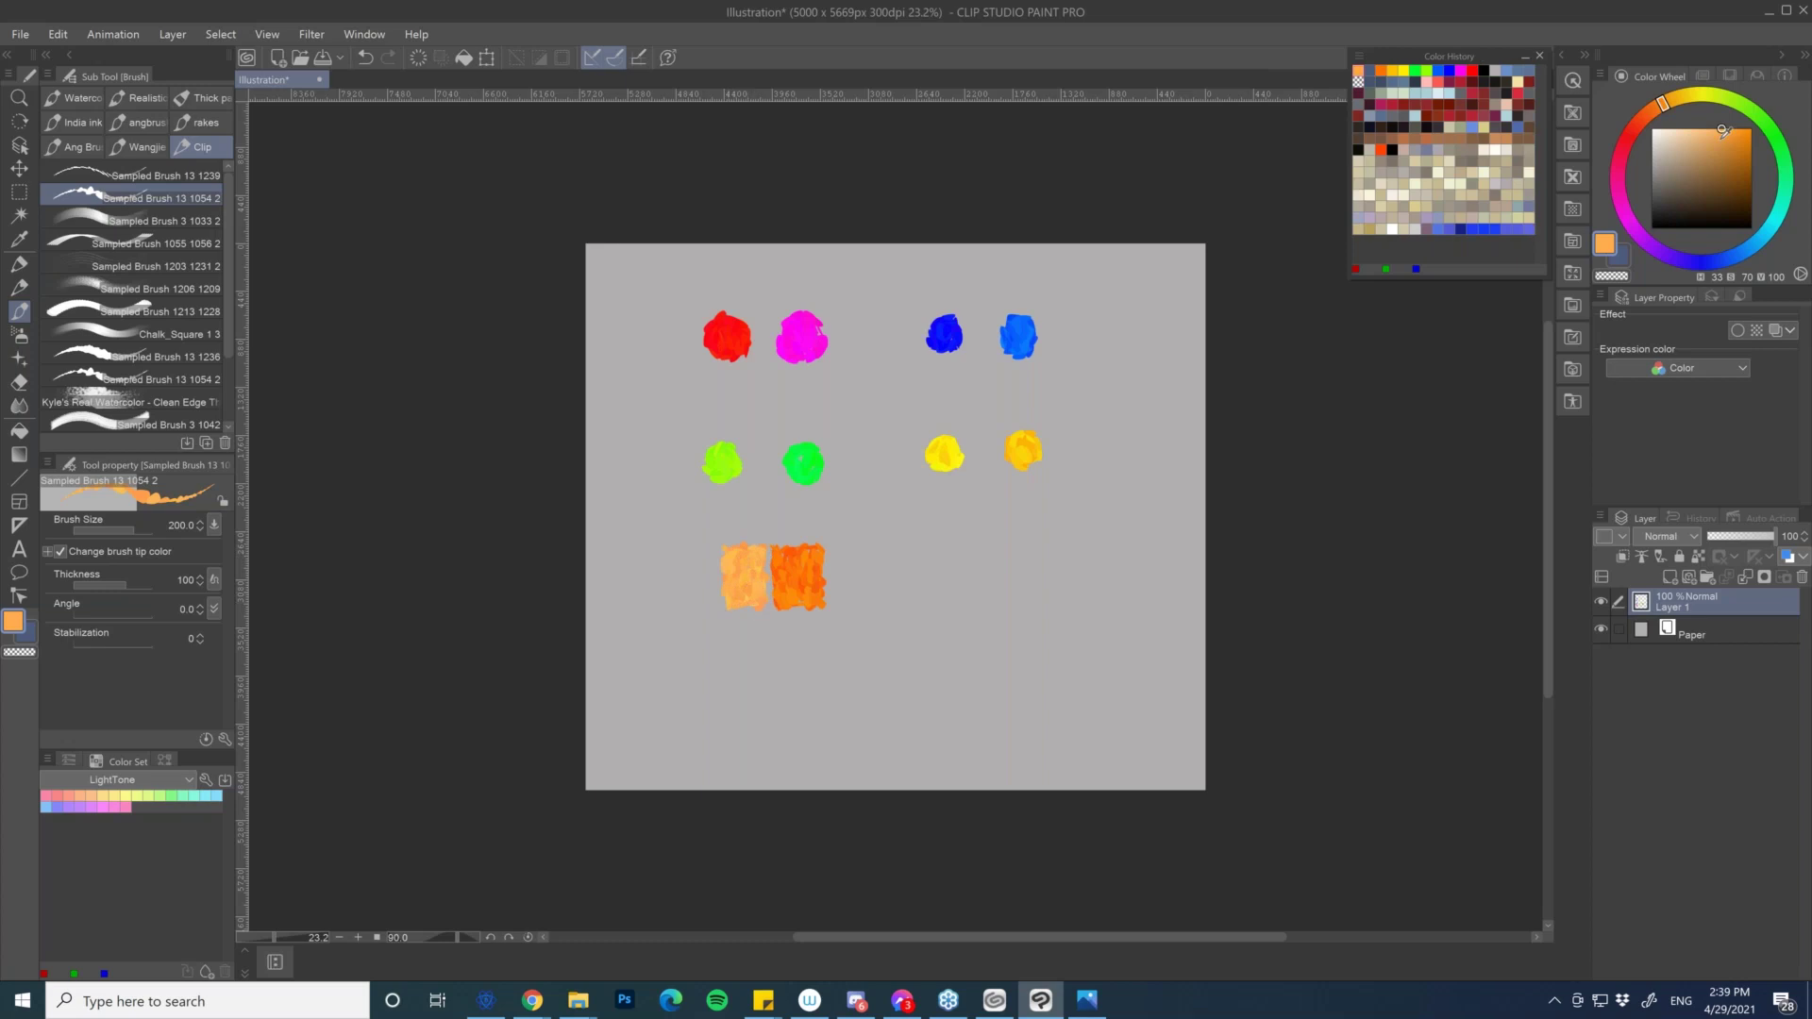
click(1679, 102)
click(1711, 135)
drag(1711, 135, 1683, 146)
mouse_move(844, 545)
mouse_down()
mouse_move(846, 601)
mouse_move(843, 550)
mouse_move(883, 551)
mouse_move(892, 583)
mouse_move(846, 597)
mouse_move(851, 555)
mouse_move(861, 590)
mouse_move(884, 567)
mouse_move(885, 593)
mouse_move(849, 560)
mouse_move(847, 599)
mouse_move(890, 581)
mouse_up()
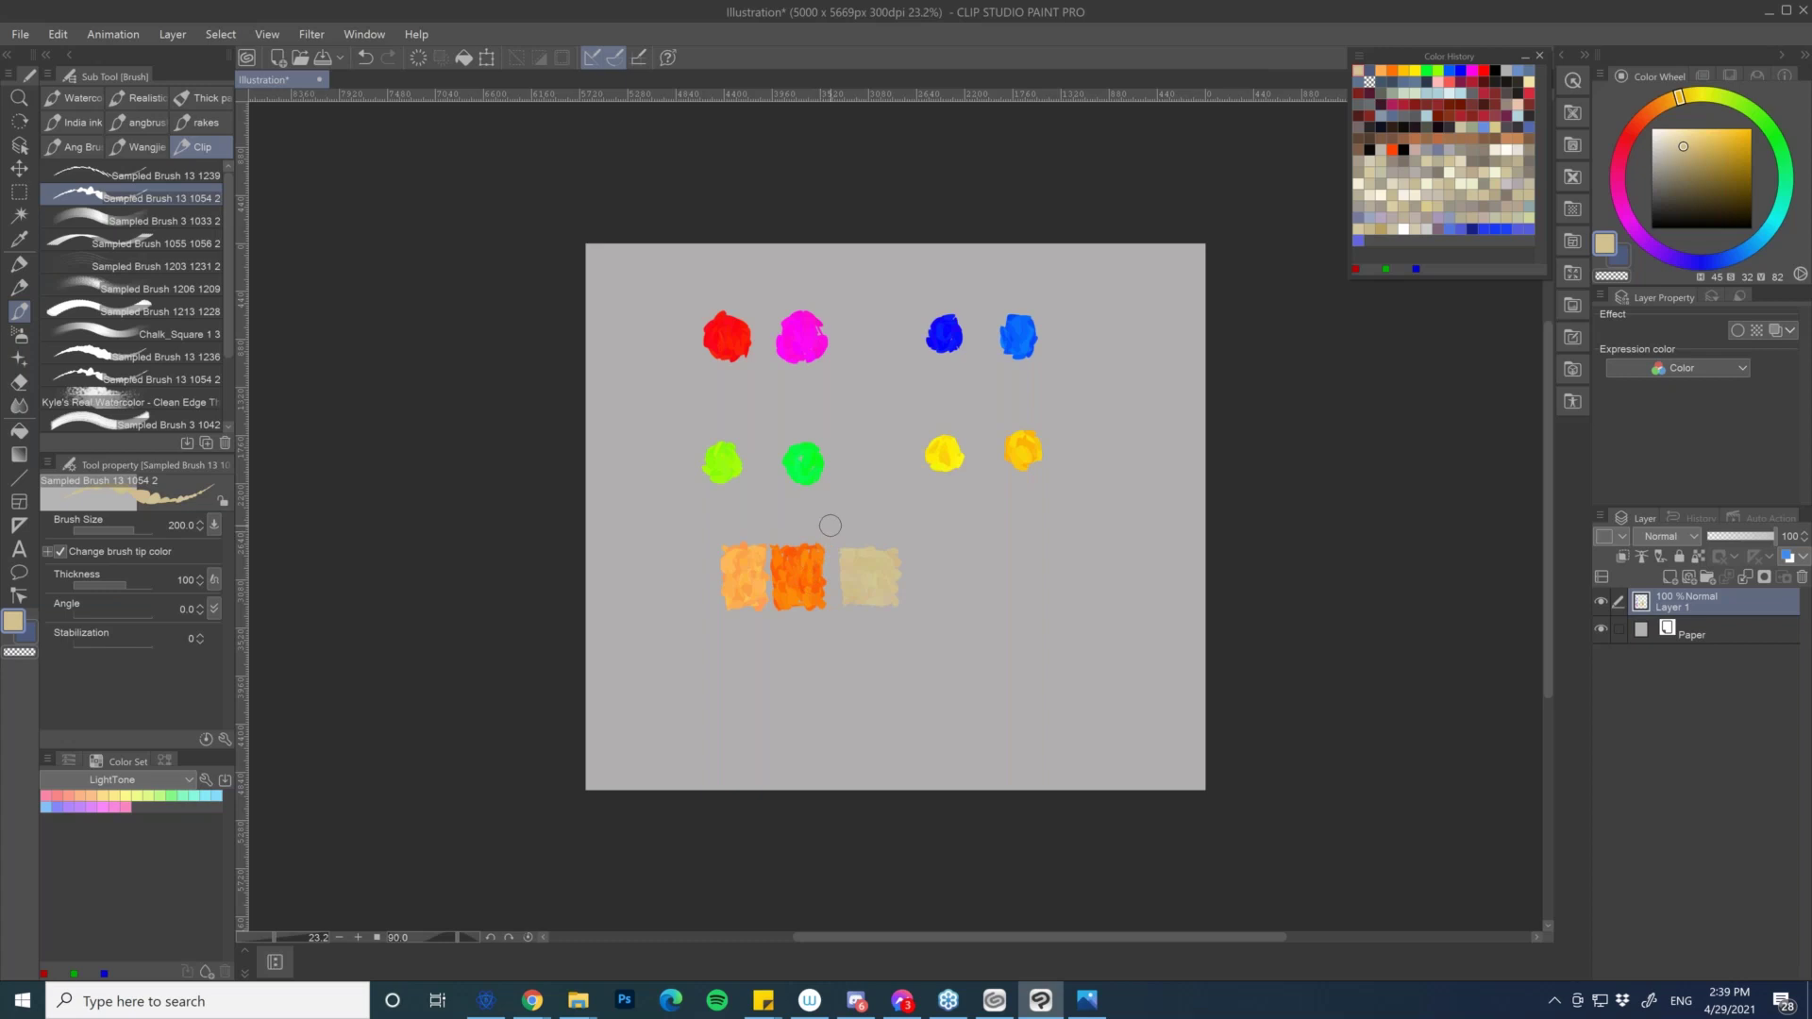
- Sample the color of the red spot and return to Sampled Brush 13 1054 2
drag(727, 337, 728, 335)
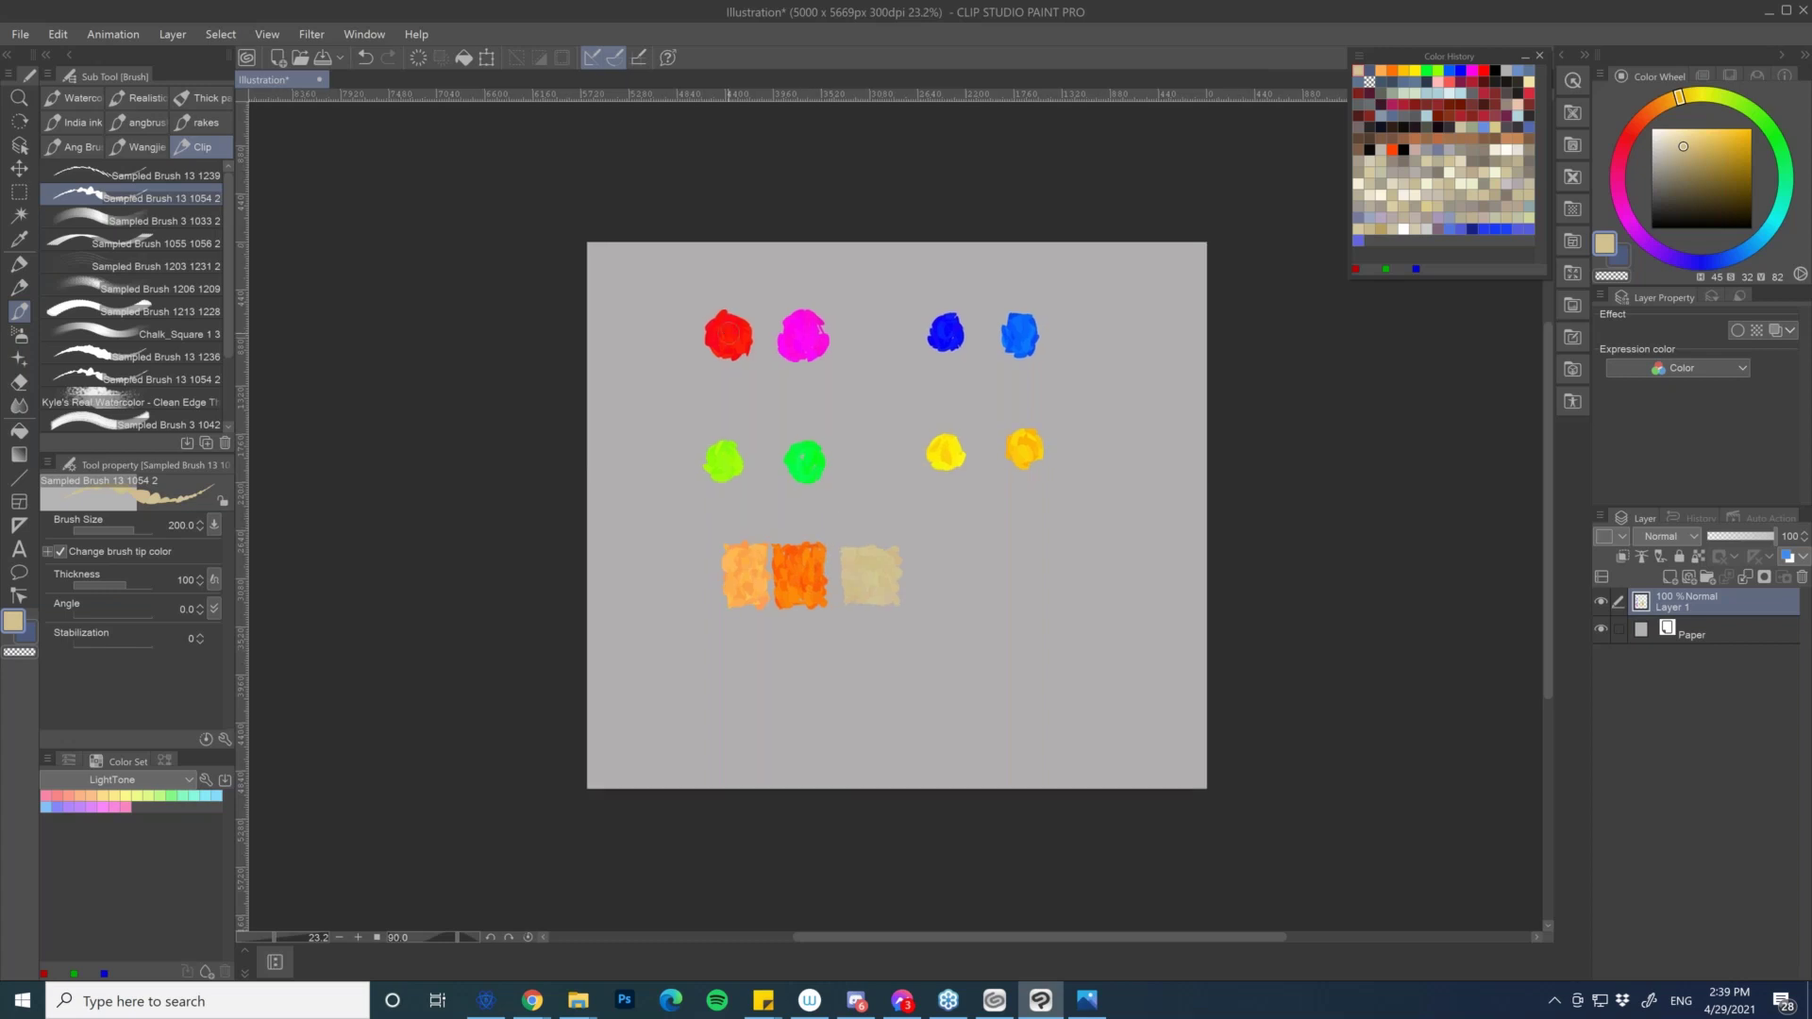
key(b)
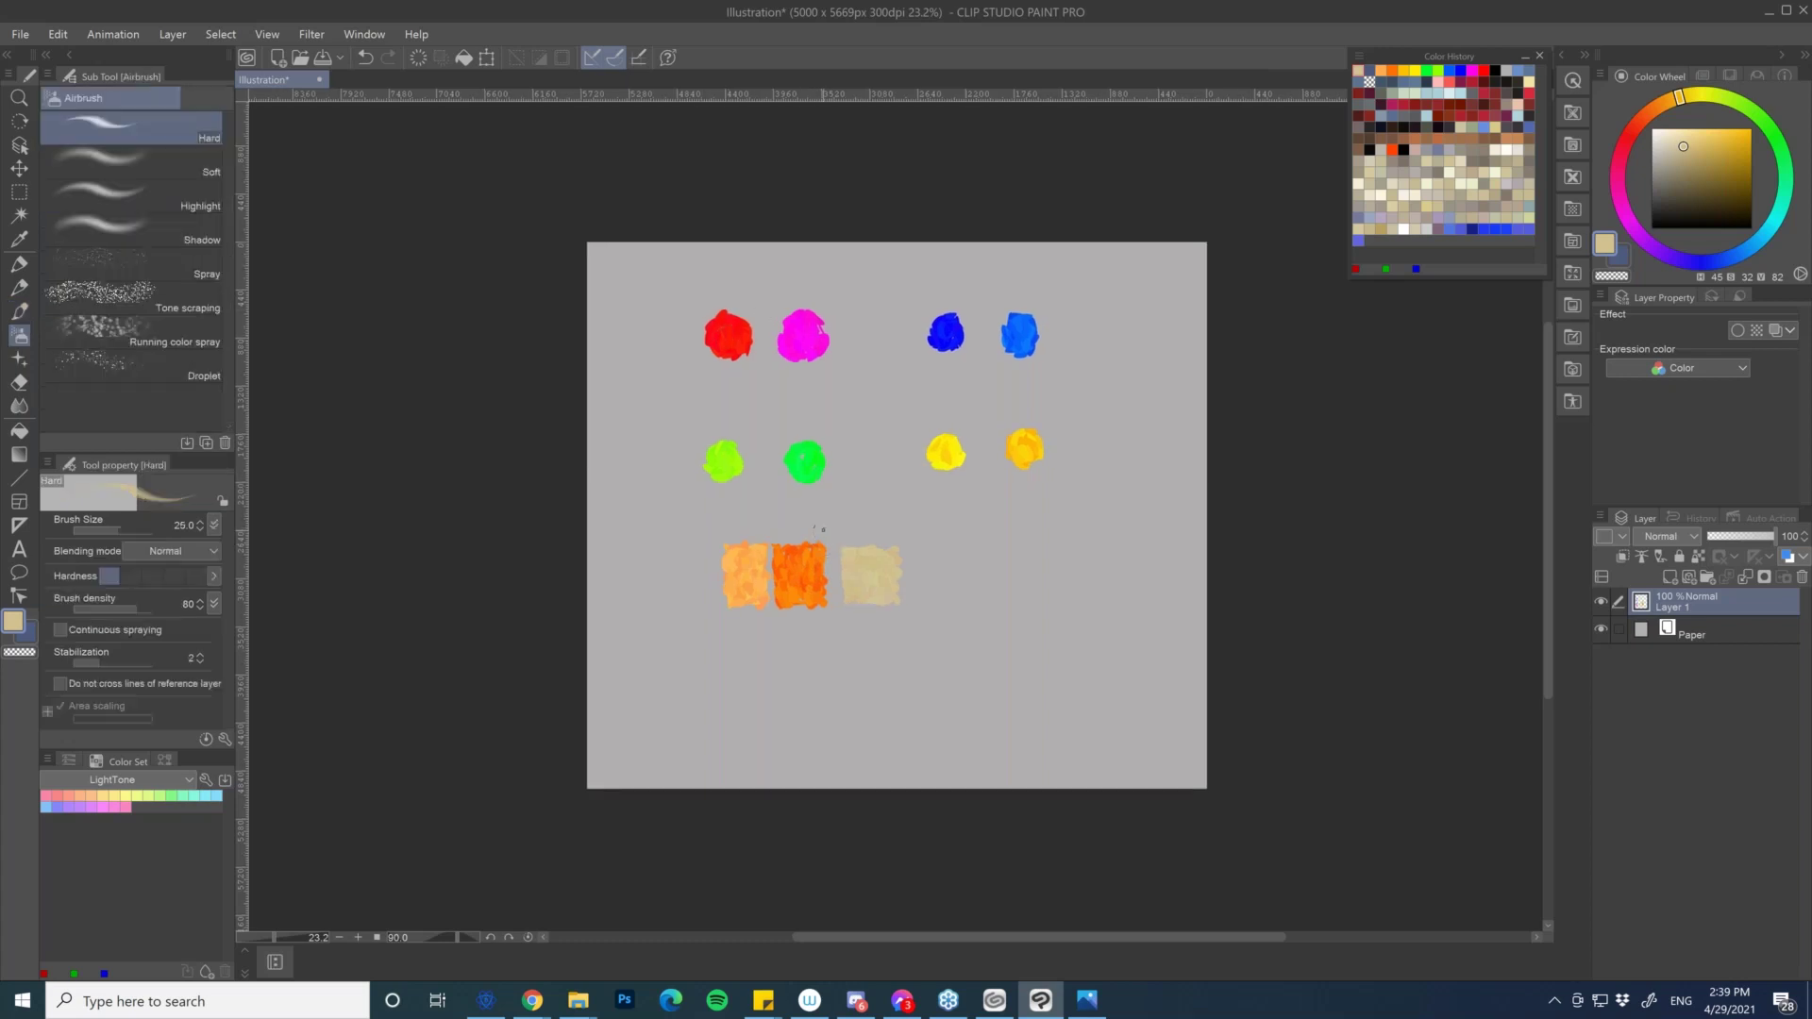
alt+click(733, 326)
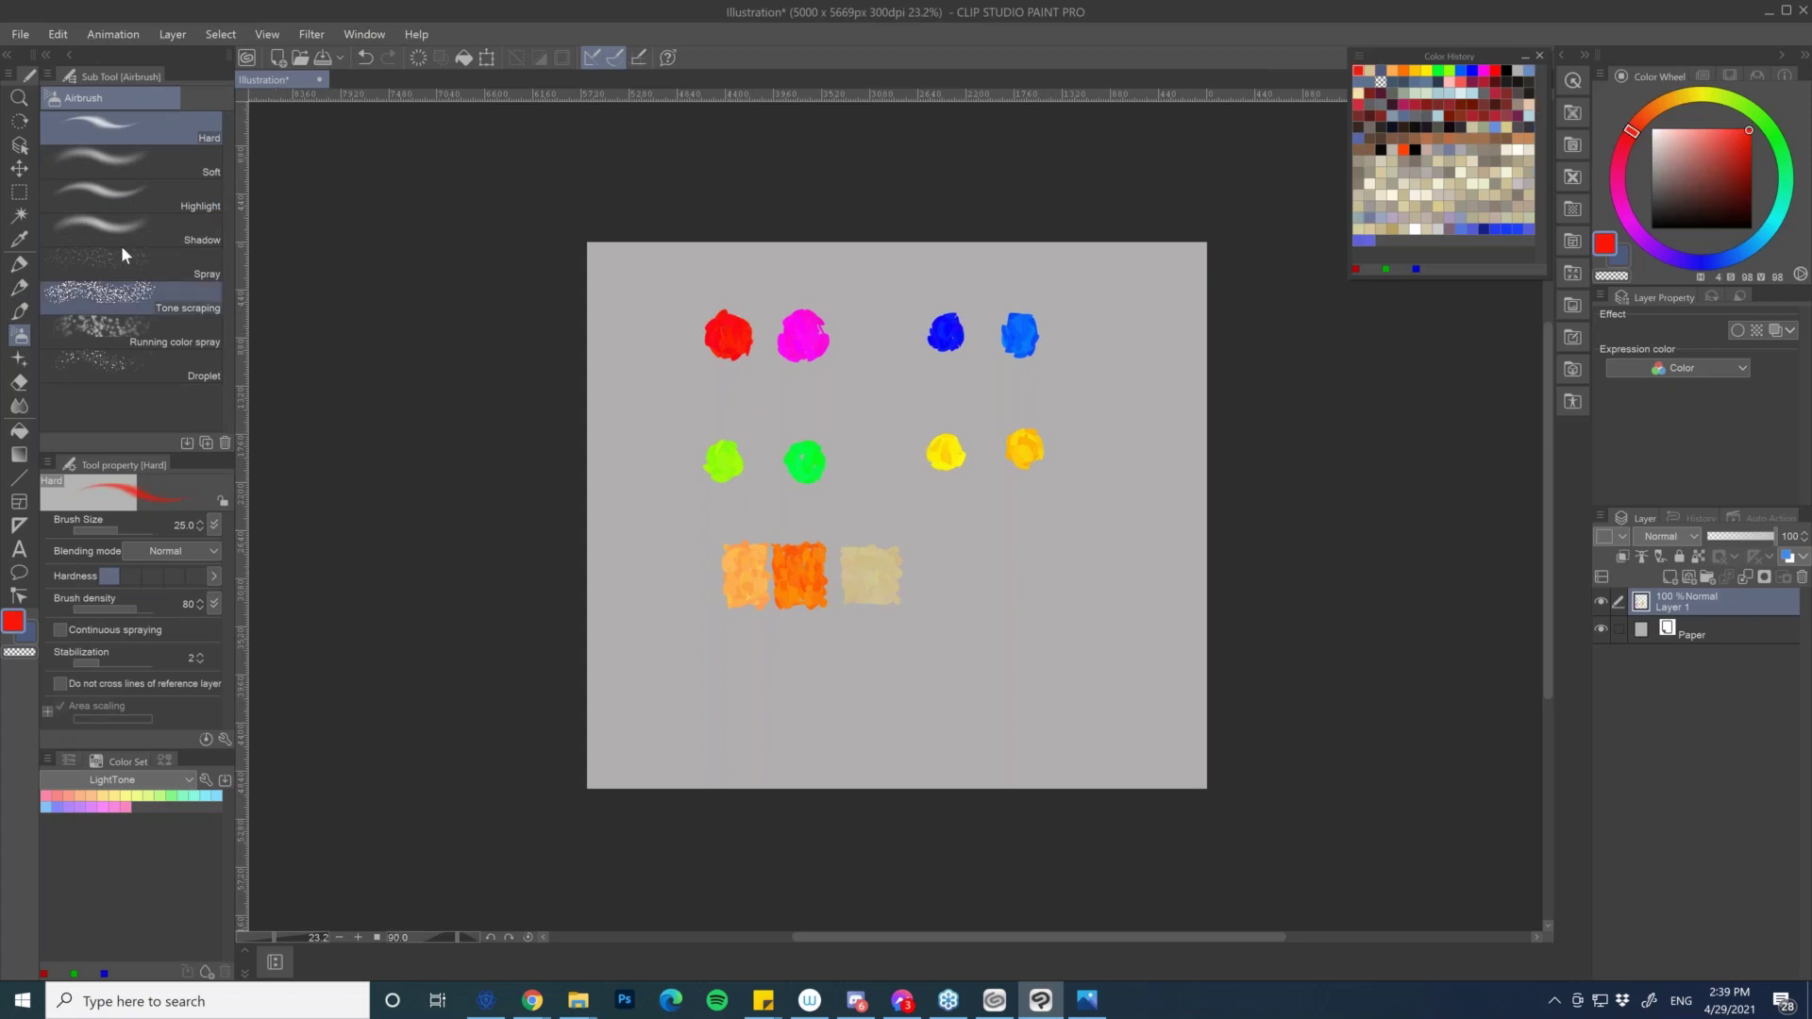
click(28, 276)
click(20, 264)
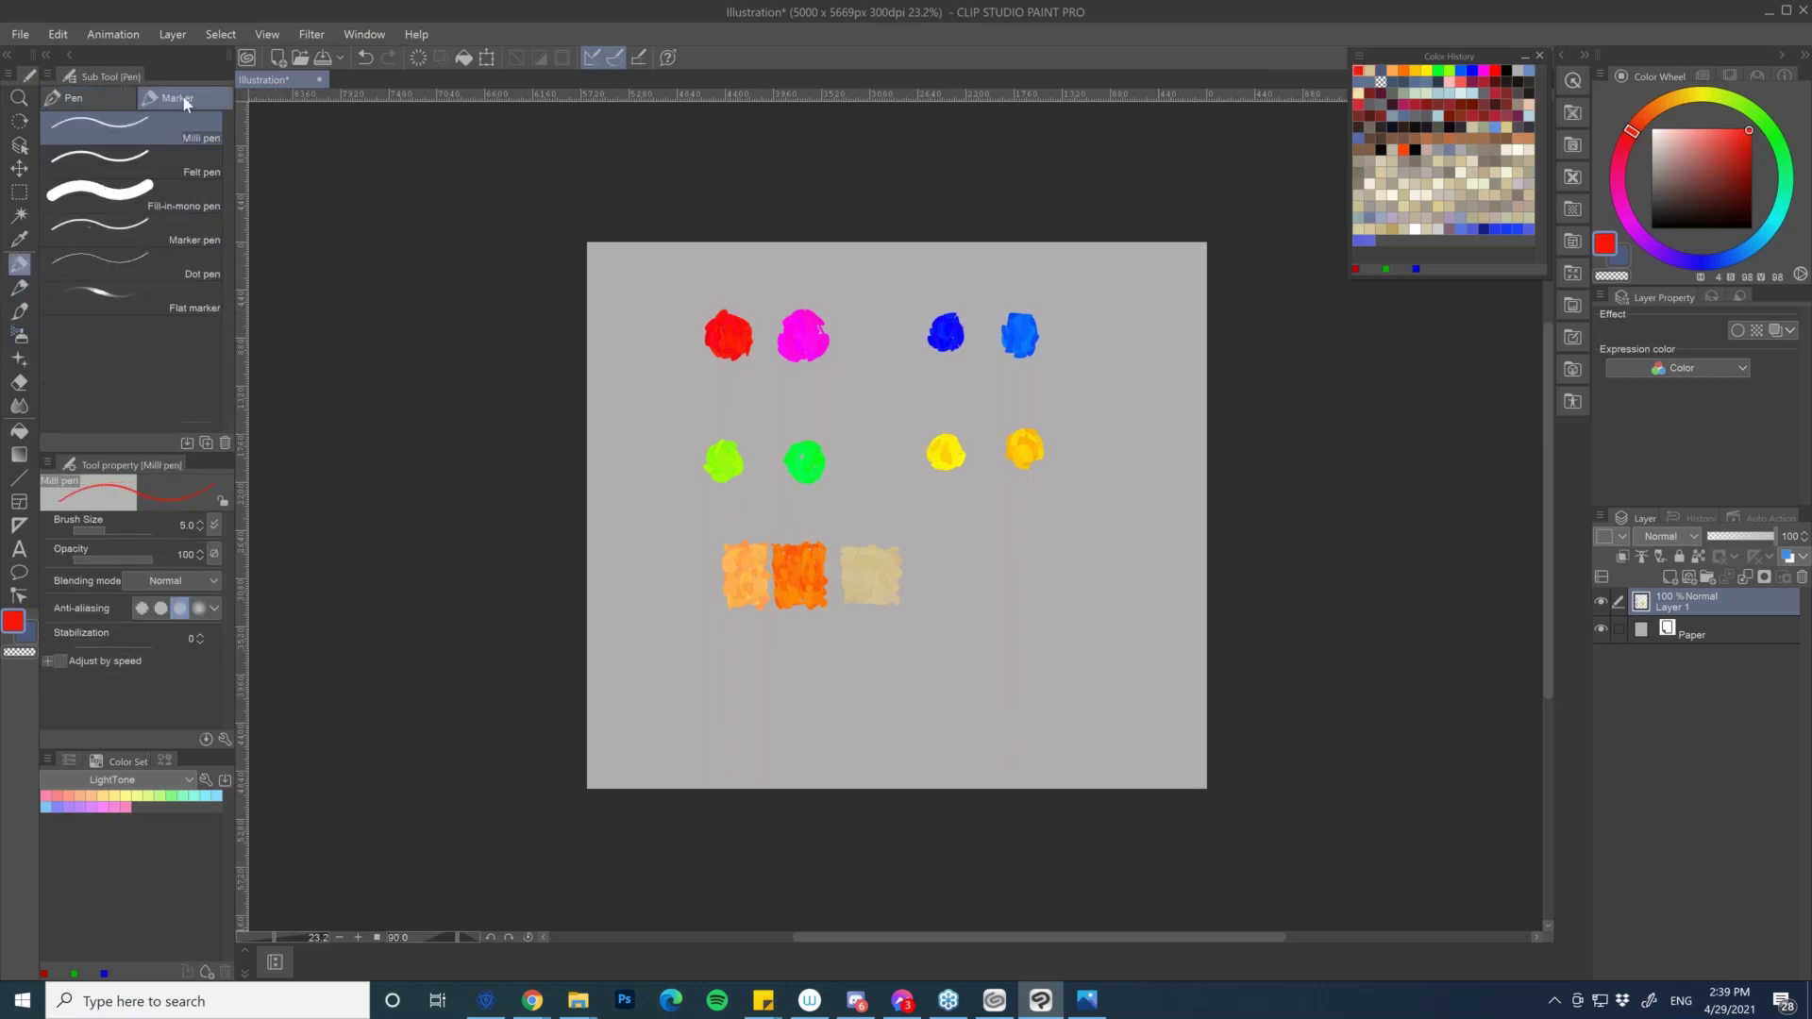
click(20, 312)
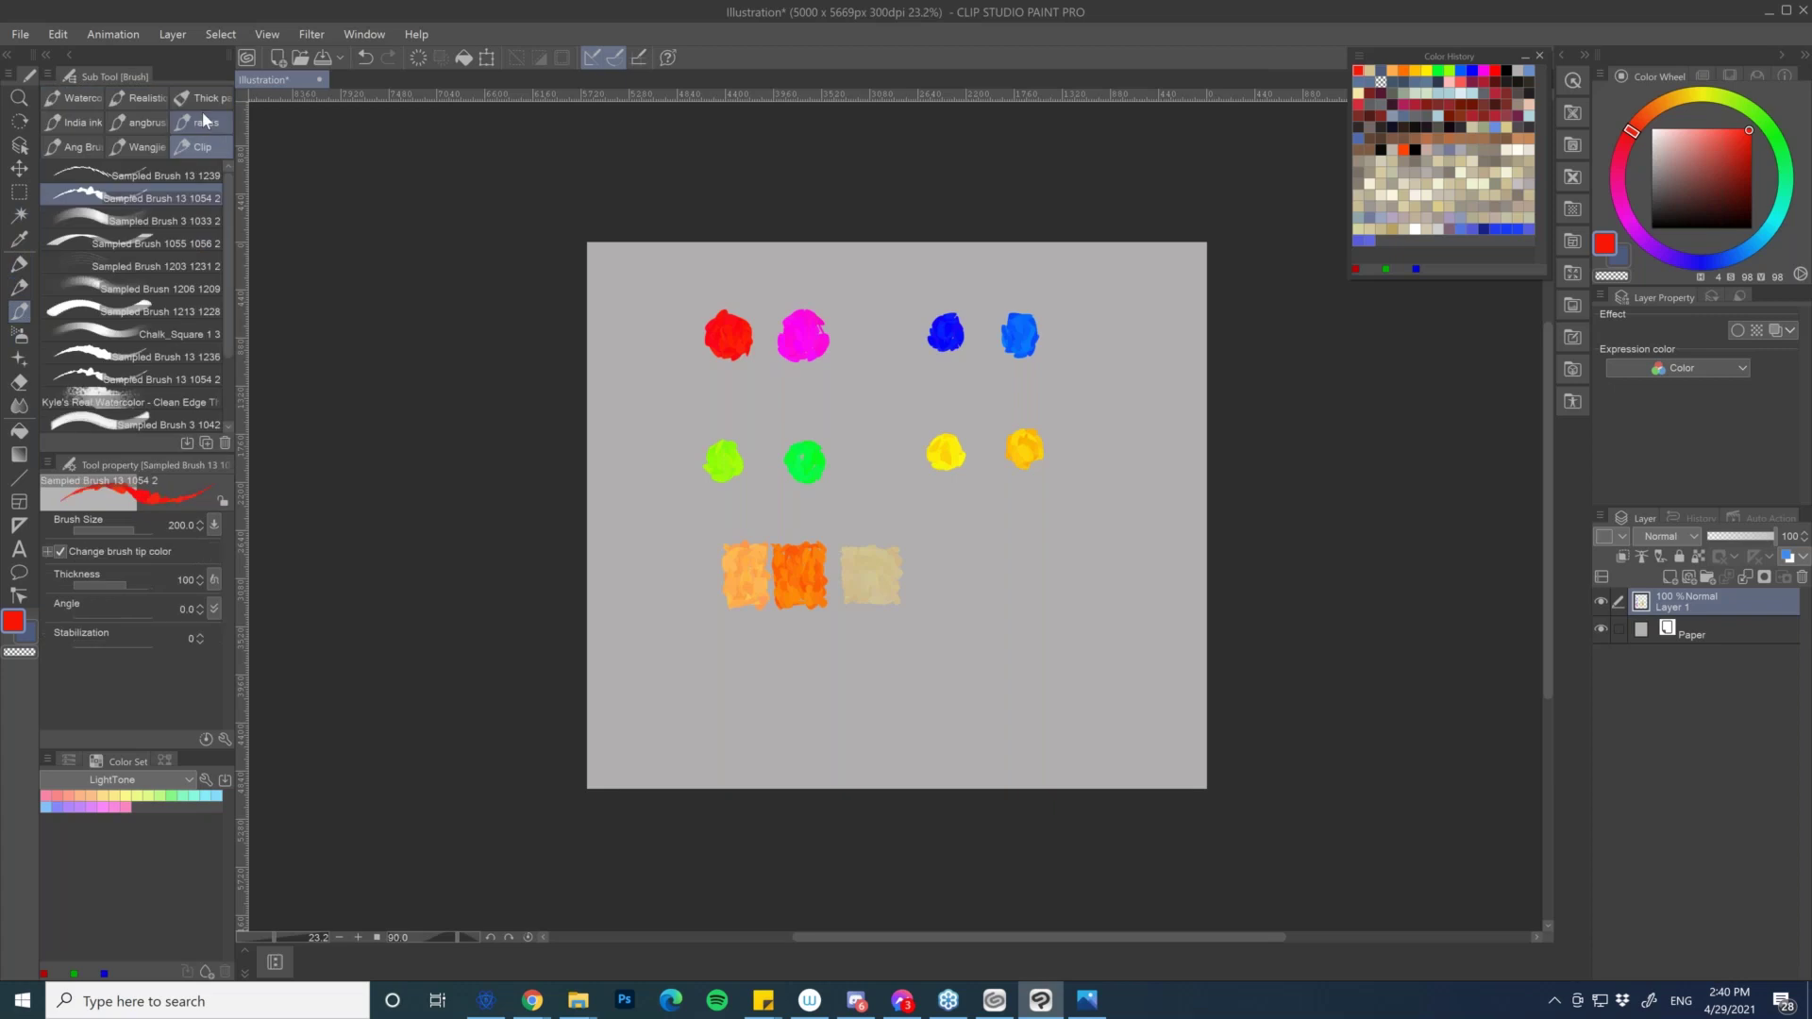
- Draw red arrows above and below the square patches and frame the red and magenta spots with red outlines
drag(798, 535, 831, 517)
mouse_move(797, 620)
mouse_down()
mouse_move(797, 660)
mouse_move(789, 646)
mouse_move(881, 638)
mouse_up()
mouse_move(744, 609)
mouse_down()
mouse_move(746, 656)
mouse_move(757, 638)
mouse_up()
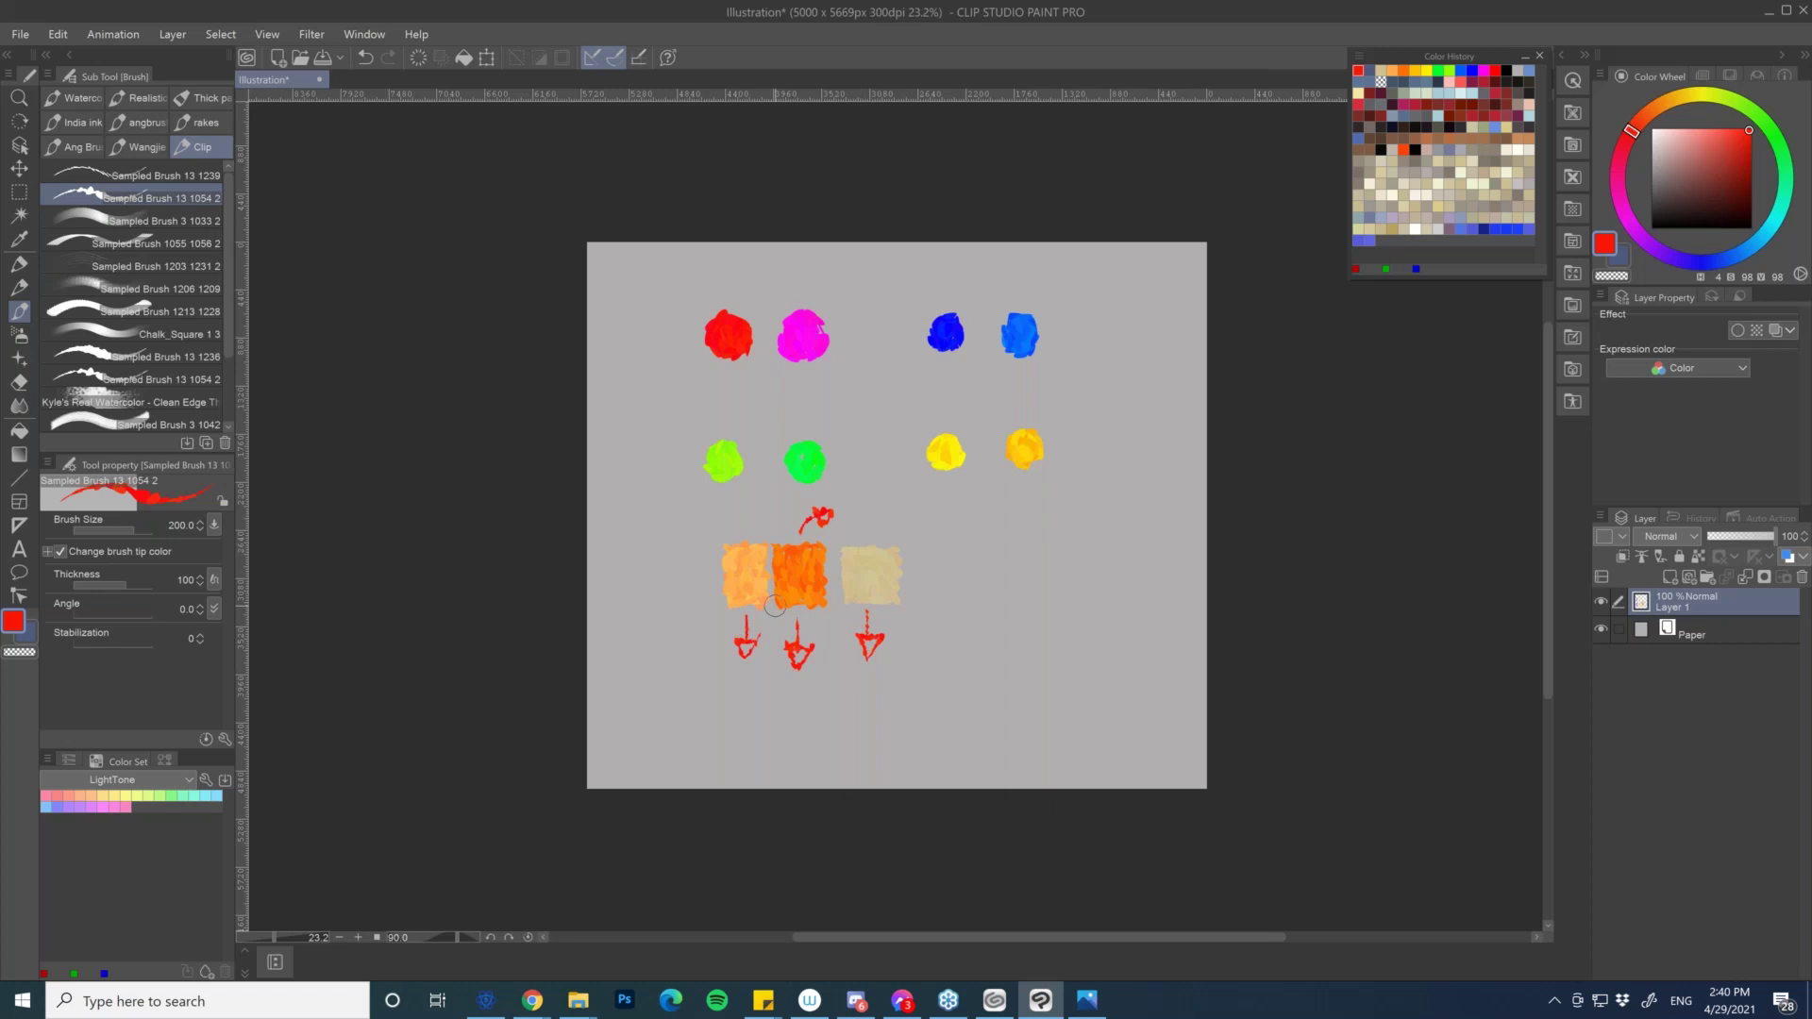
mouse_move(741, 290)
mouse_down()
mouse_move(697, 325)
mouse_move(727, 369)
mouse_move(754, 316)
mouse_move(732, 300)
mouse_move(763, 303)
mouse_move(771, 365)
mouse_move(841, 355)
mouse_move(833, 301)
mouse_move(767, 294)
mouse_up()
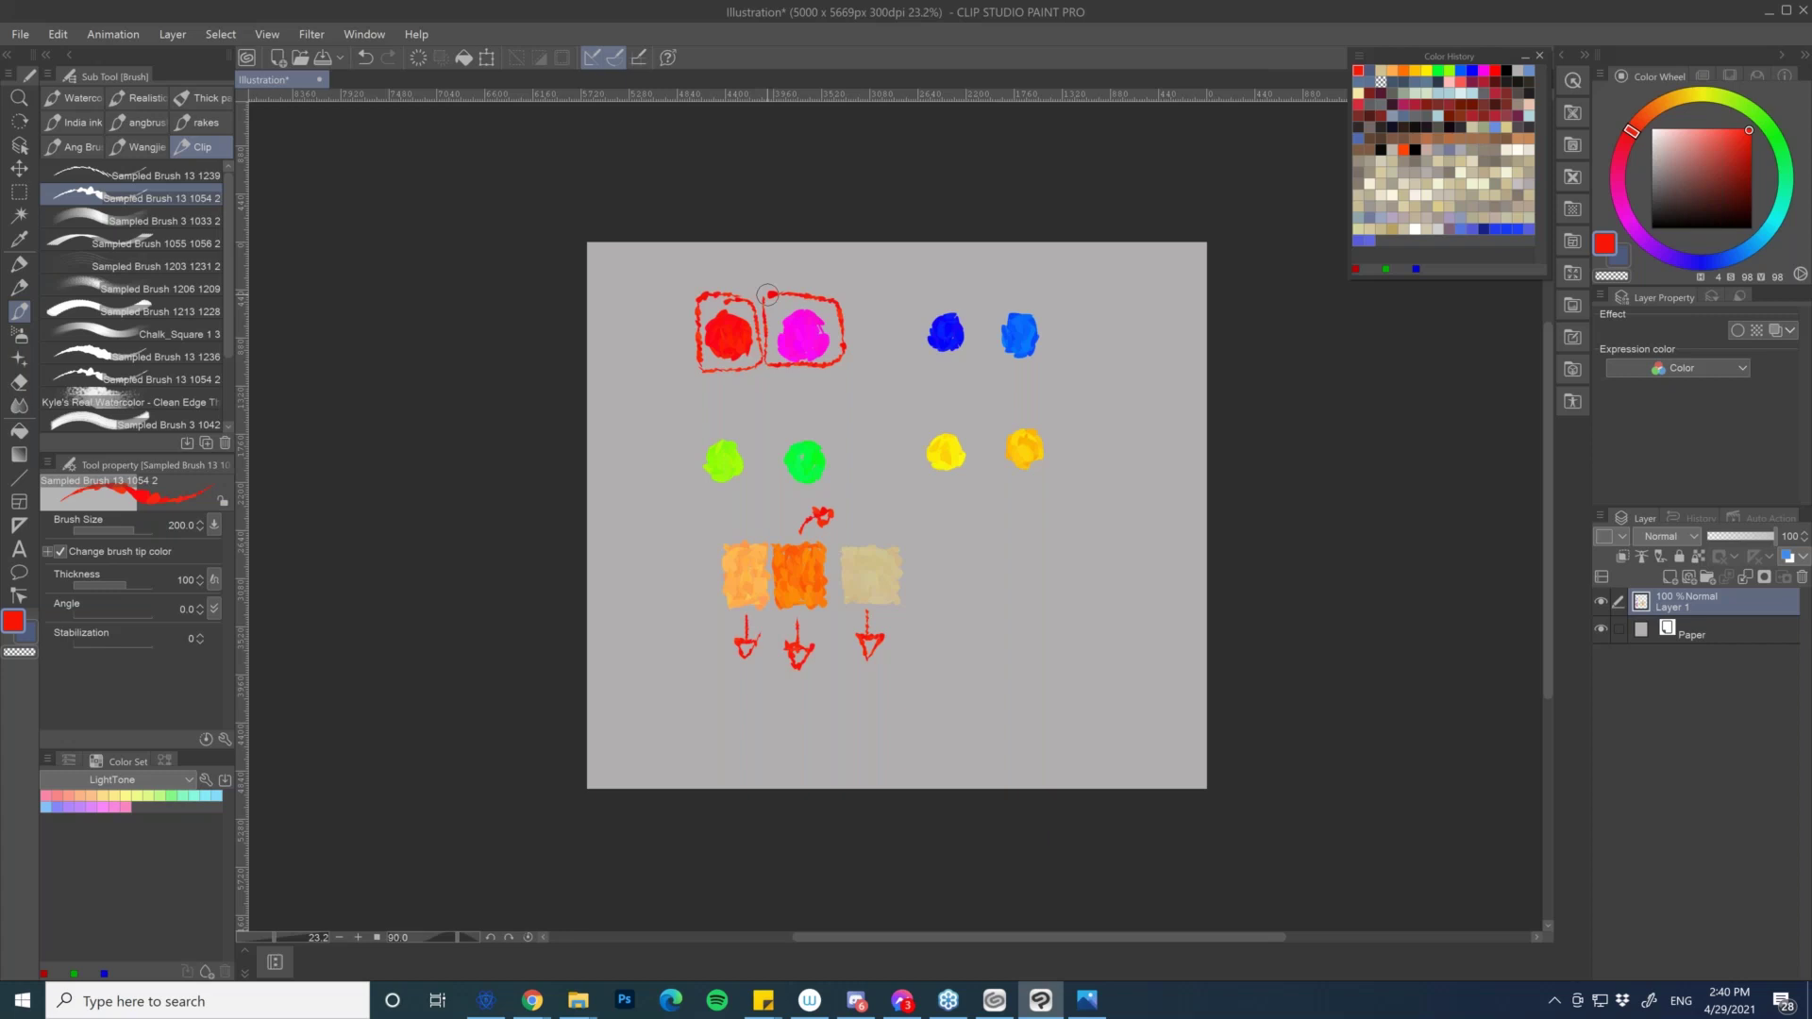
- Scribble crossing red strokes beneath the orange-yellow spot with Sampled Brush 13 1239 at size 170
click(200, 170)
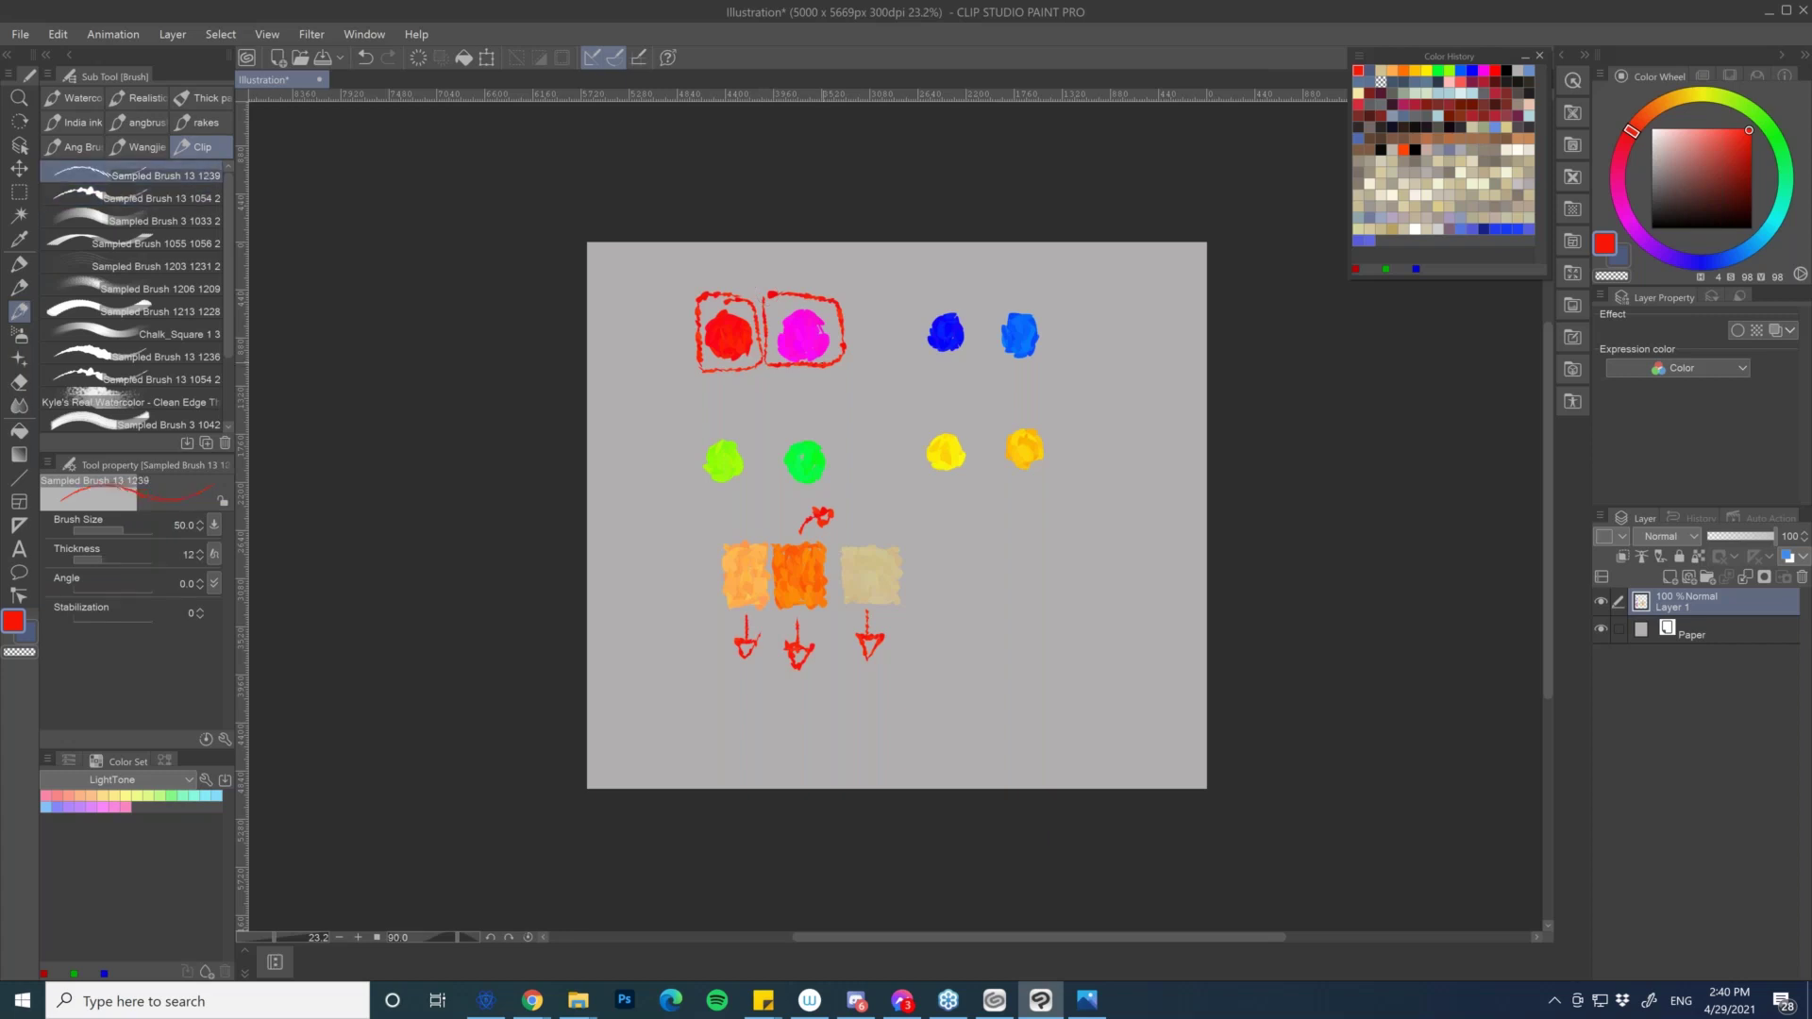
drag(1024, 524, 1033, 609)
mouse_move(1024, 476)
mouse_down()
mouse_move(1028, 604)
mouse_move(986, 585)
mouse_up()
drag(1038, 529, 1010, 632)
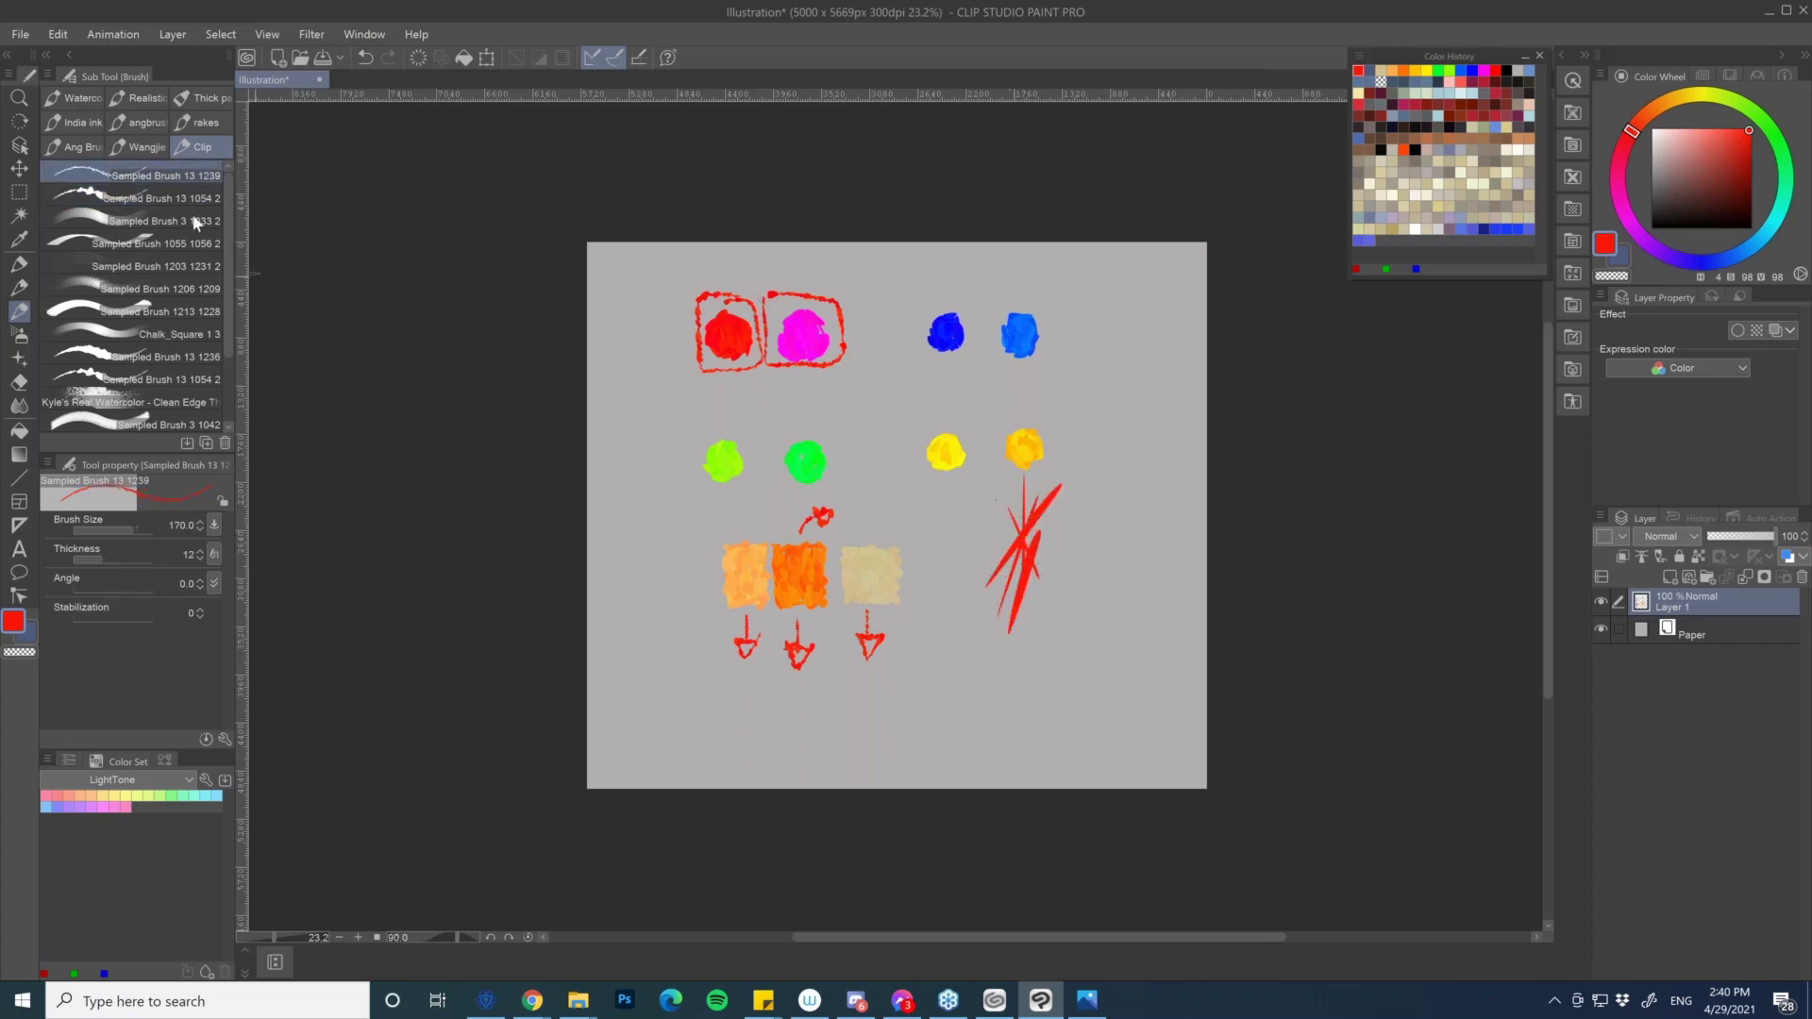
- Hatch broad red strokes over the lower-right area of the canvas with Sampled Brush 1055 1056 2, ending at brush size 200
click(160, 243)
mouse_move(1046, 539)
mouse_down()
mouse_move(1052, 566)
mouse_move(1085, 529)
mouse_move(1061, 627)
mouse_move(866, 724)
mouse_up()
key(bracketleft)
key(bracketleft)
key(bracketleft)
key(bracketleft)
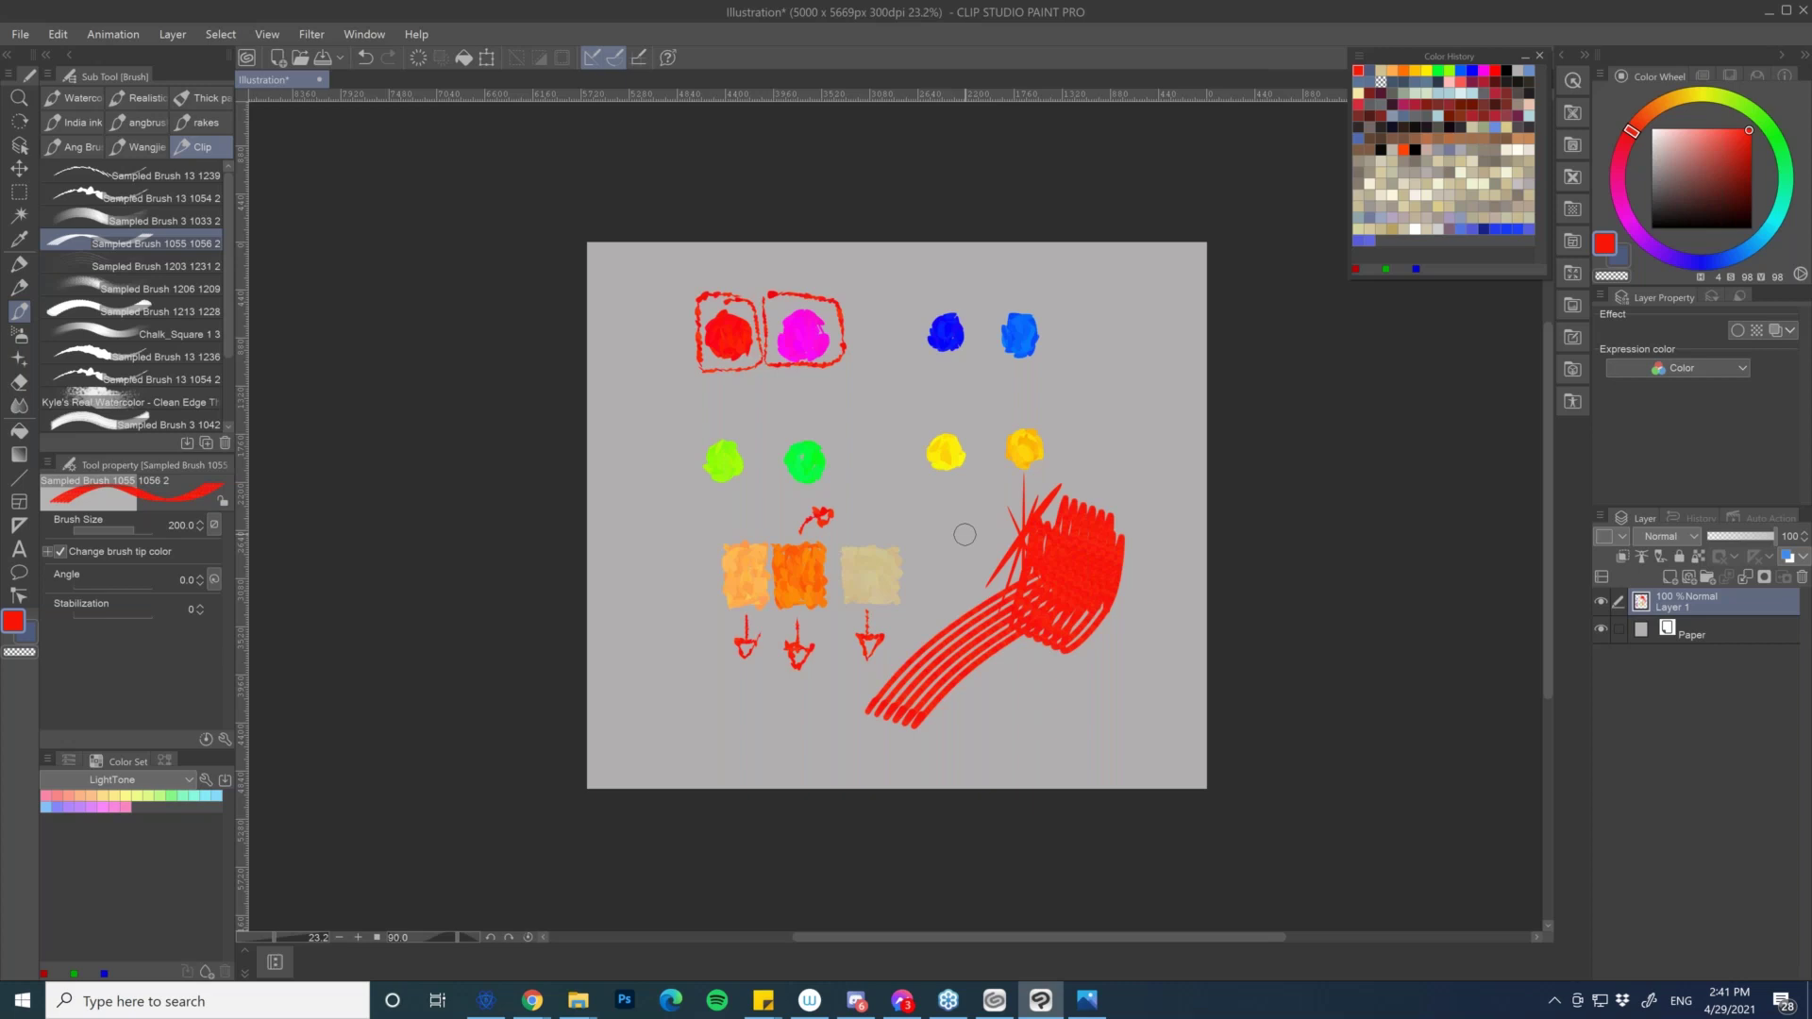
- Try a fully saturated blue as the Paper layer's color and undo the change
click(1650, 629)
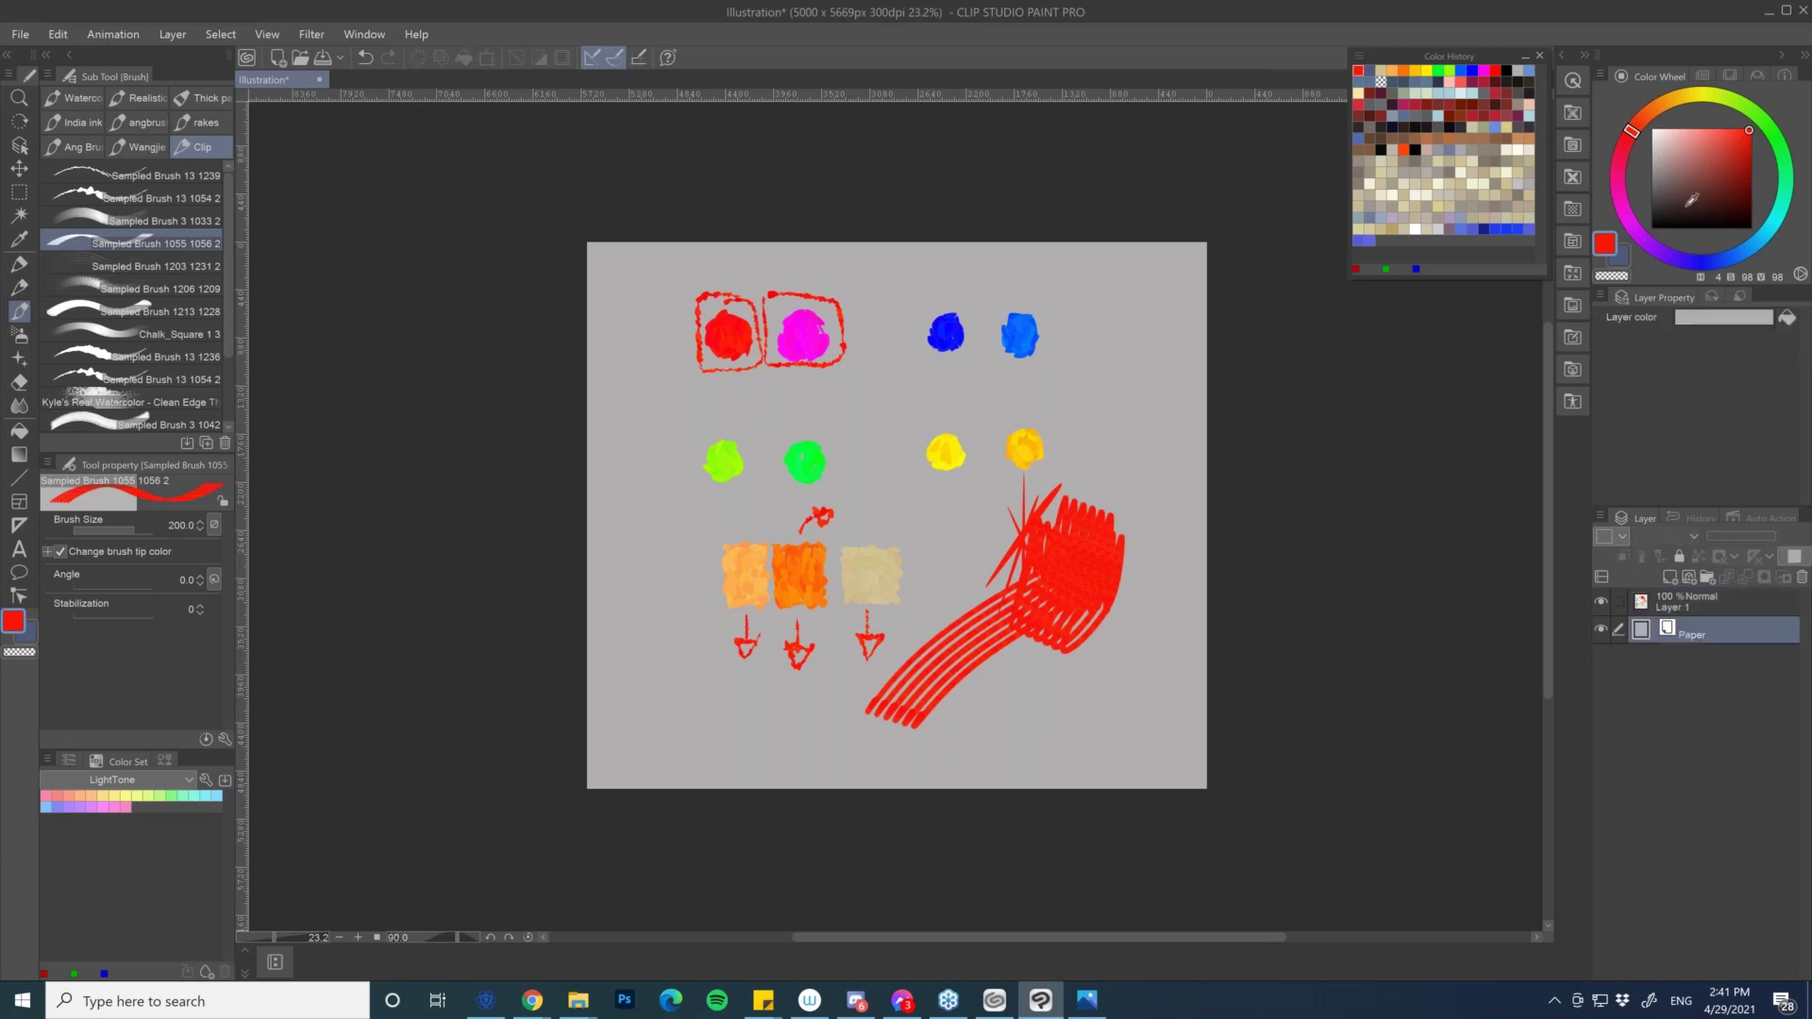
click(1721, 320)
drag(970, 325, 1498, 458)
click(1425, 548)
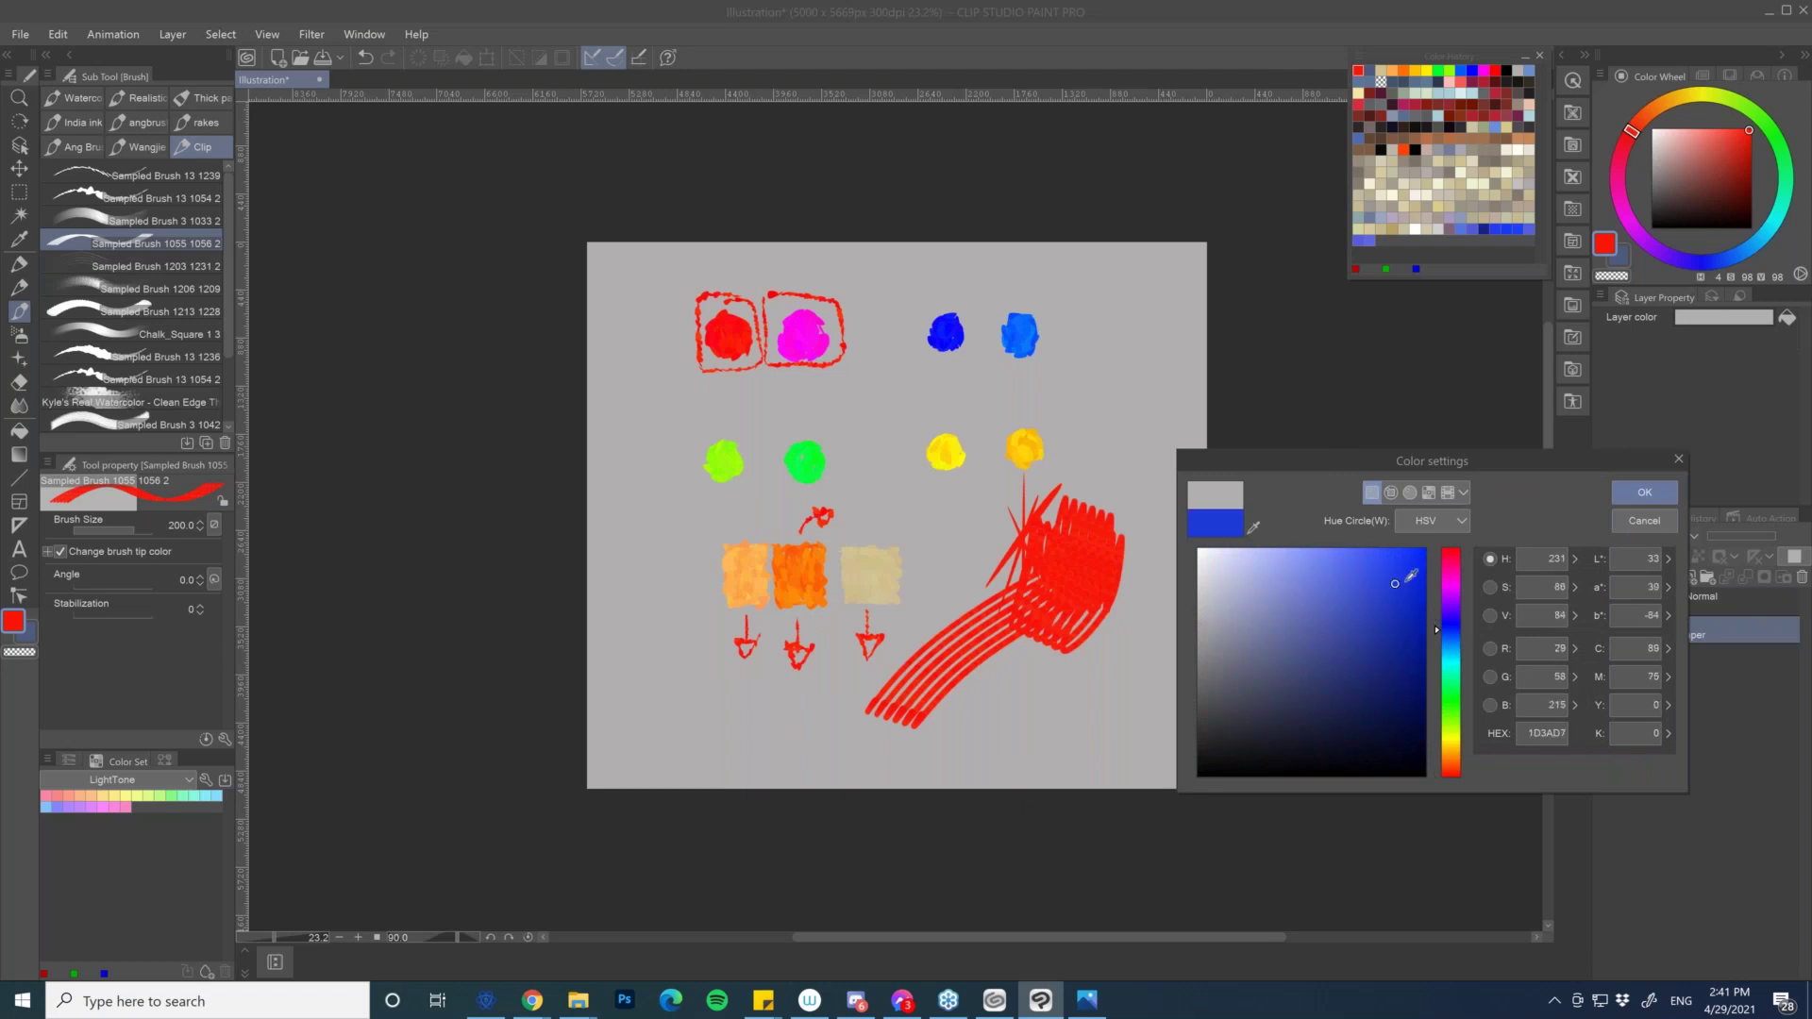
click(1644, 493)
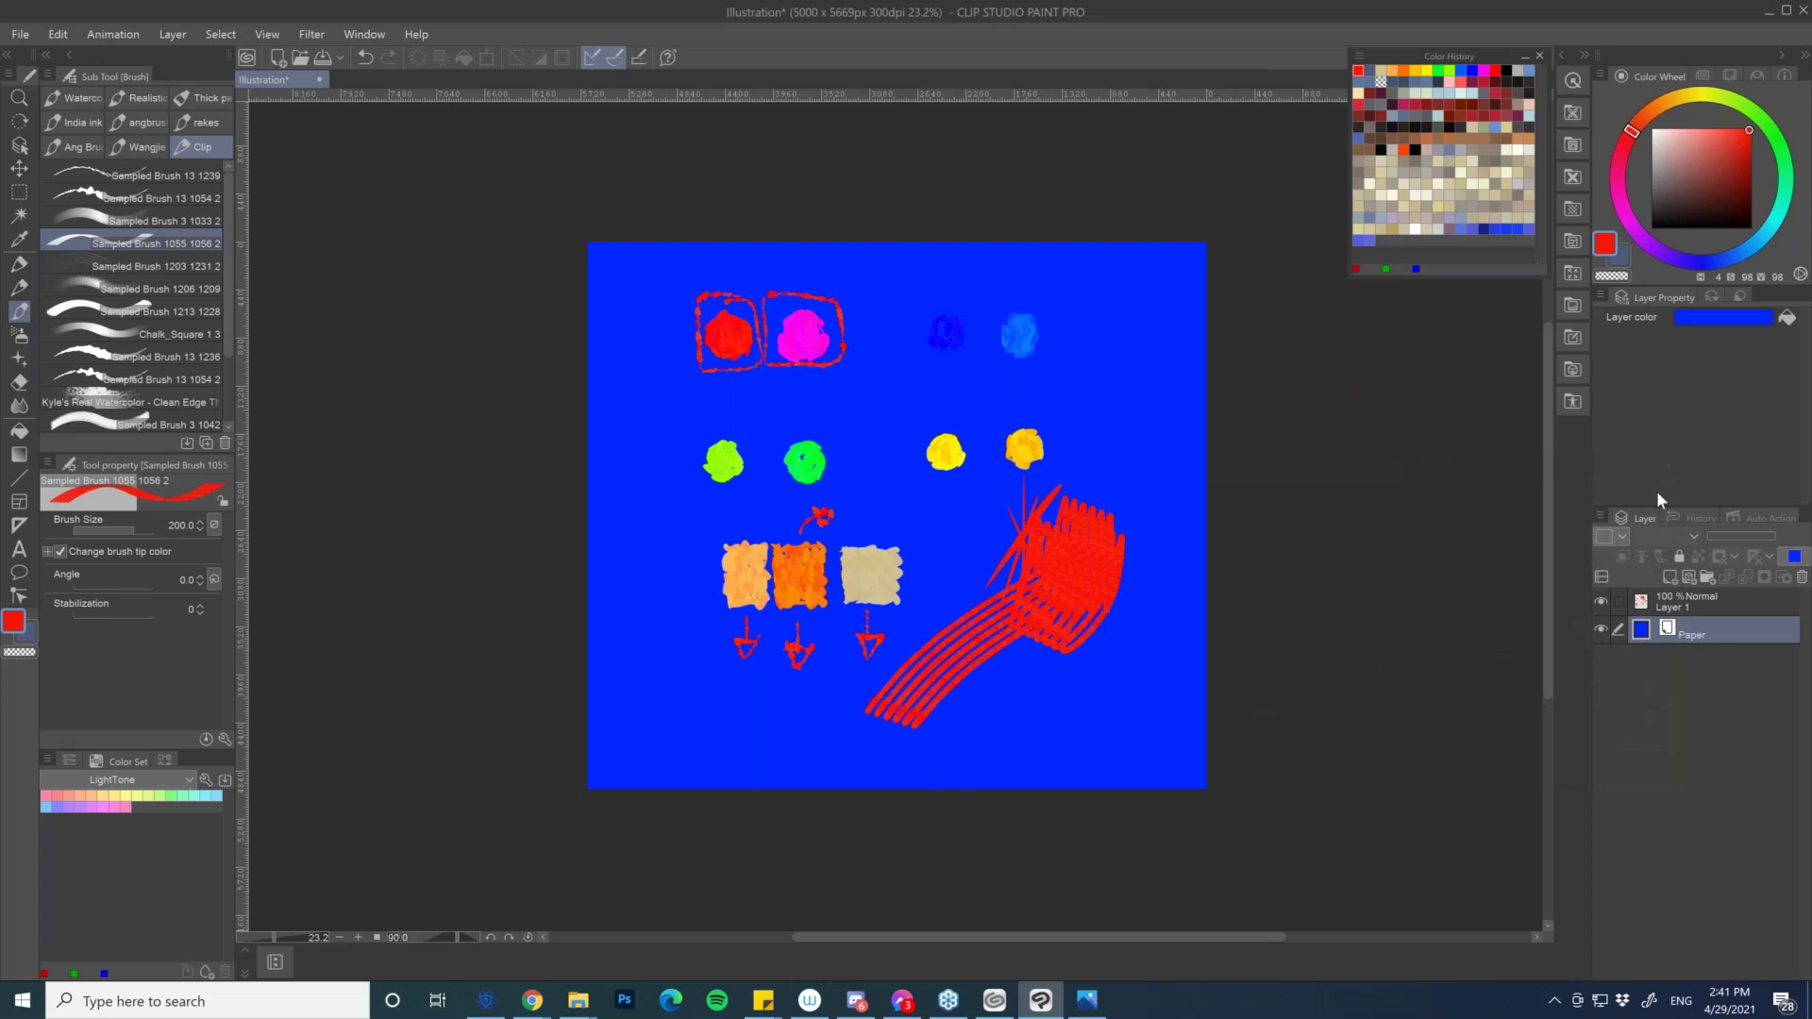
key(ctrl+z)
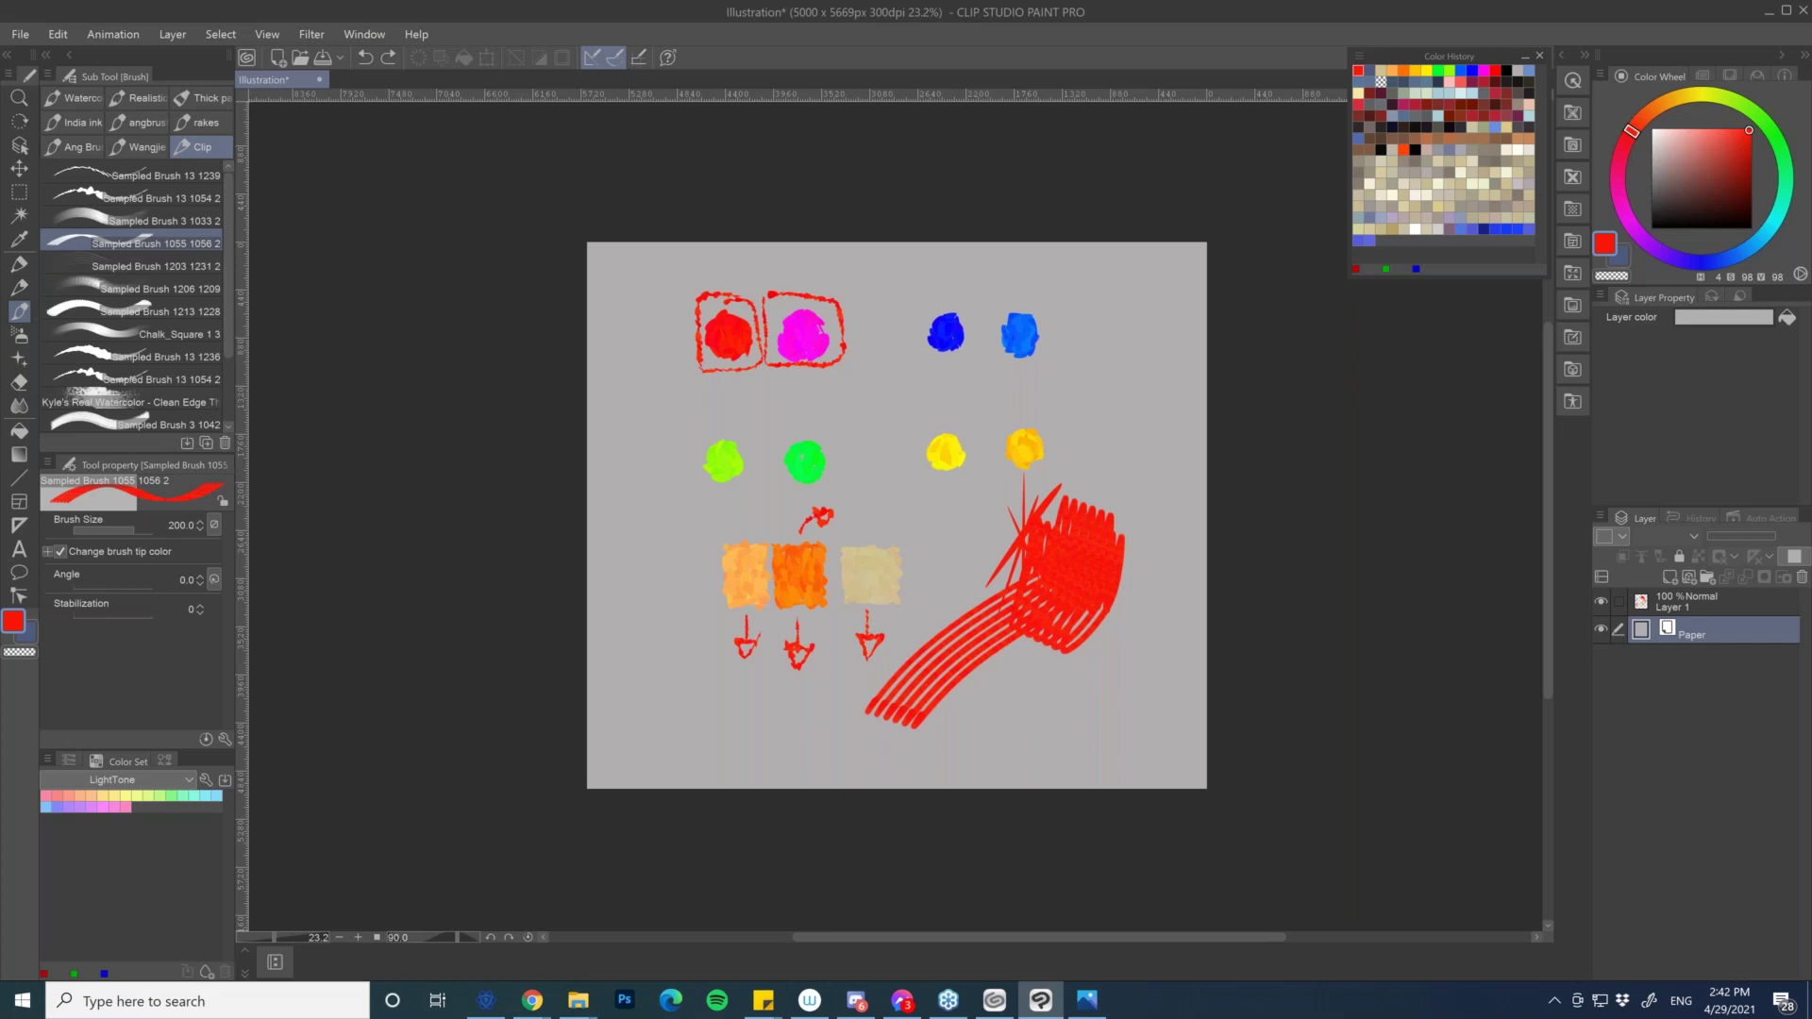
- Clear all swatches and strokes from Layer 1 and return to the brush
click(1663, 608)
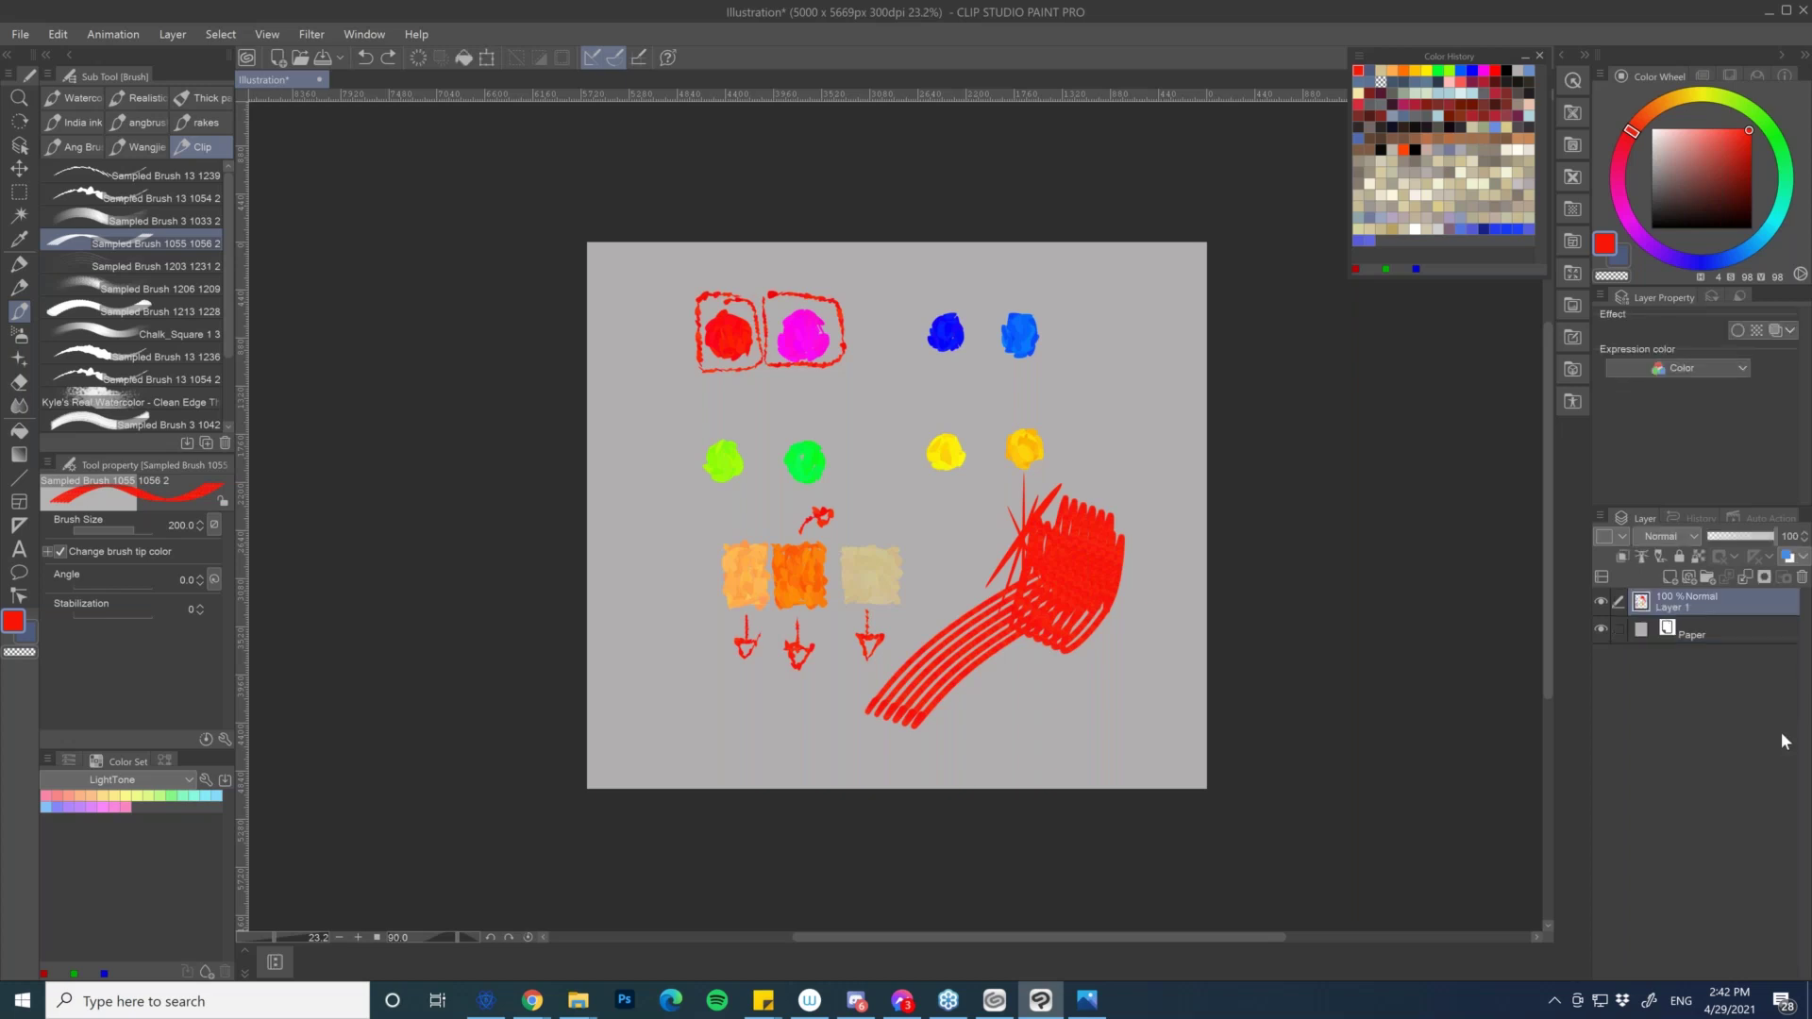
right_click(1679, 606)
click(1649, 642)
key(e)
mouse_move(712, 282)
mouse_down()
mouse_move(772, 619)
mouse_move(802, 268)
mouse_move(843, 669)
mouse_move(911, 369)
mouse_move(953, 461)
mouse_move(955, 679)
mouse_move(1041, 335)
mouse_move(1043, 449)
mouse_move(1128, 449)
mouse_up()
key(b)
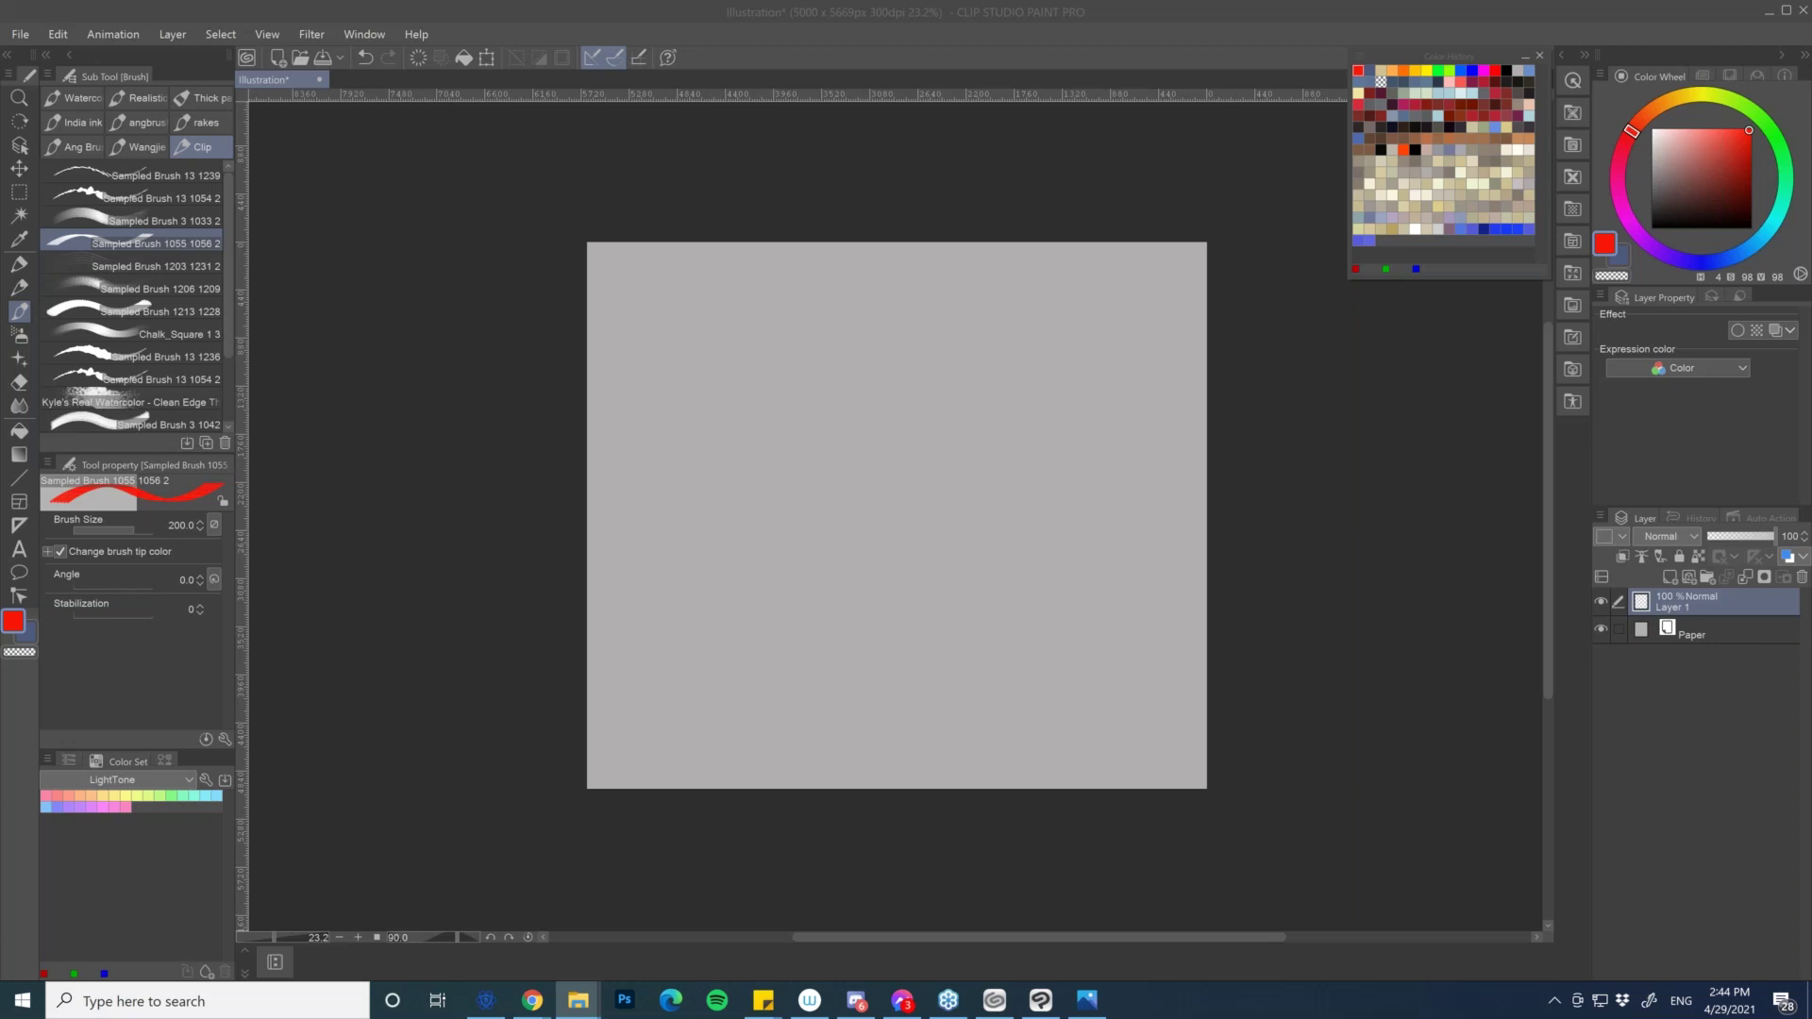
- Switch to Photos, examine Step2.jpg and the red car painting Step 5.jpg, and return to the blank canvas in Clip Studio Paint
click(834, 174)
click(1086, 1000)
click(705, 121)
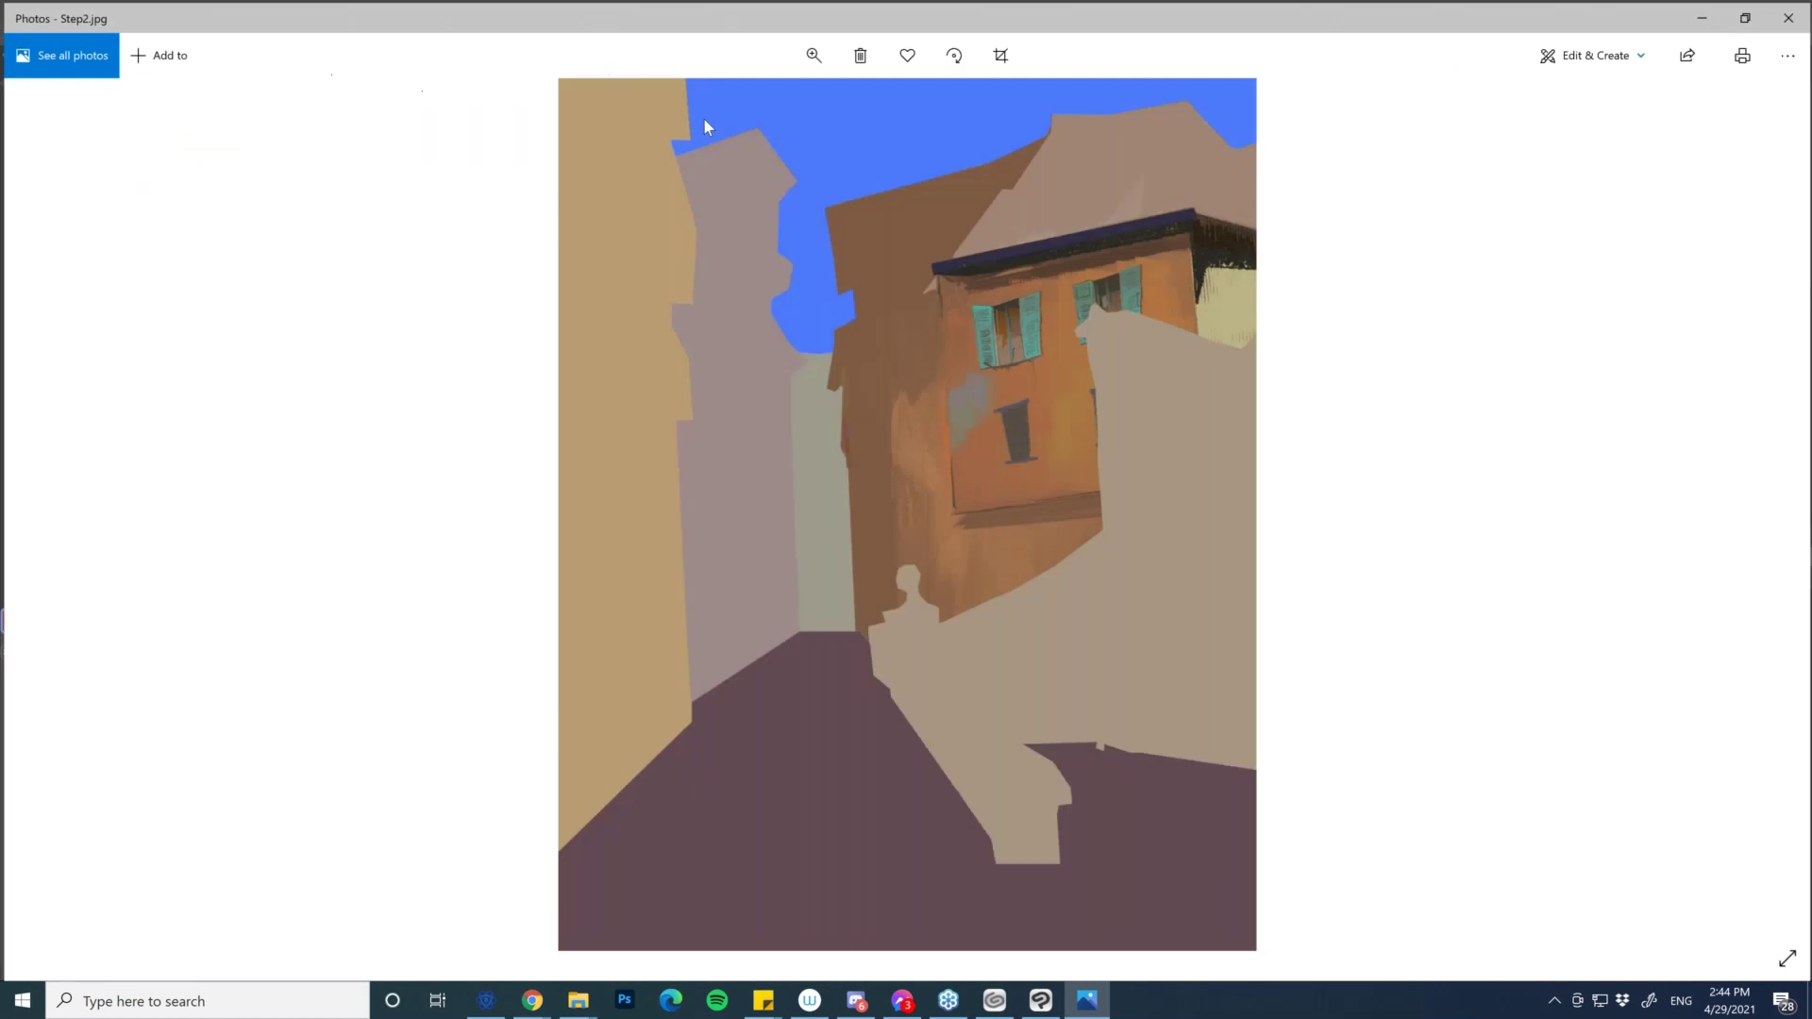
key(Right)
key(Right)
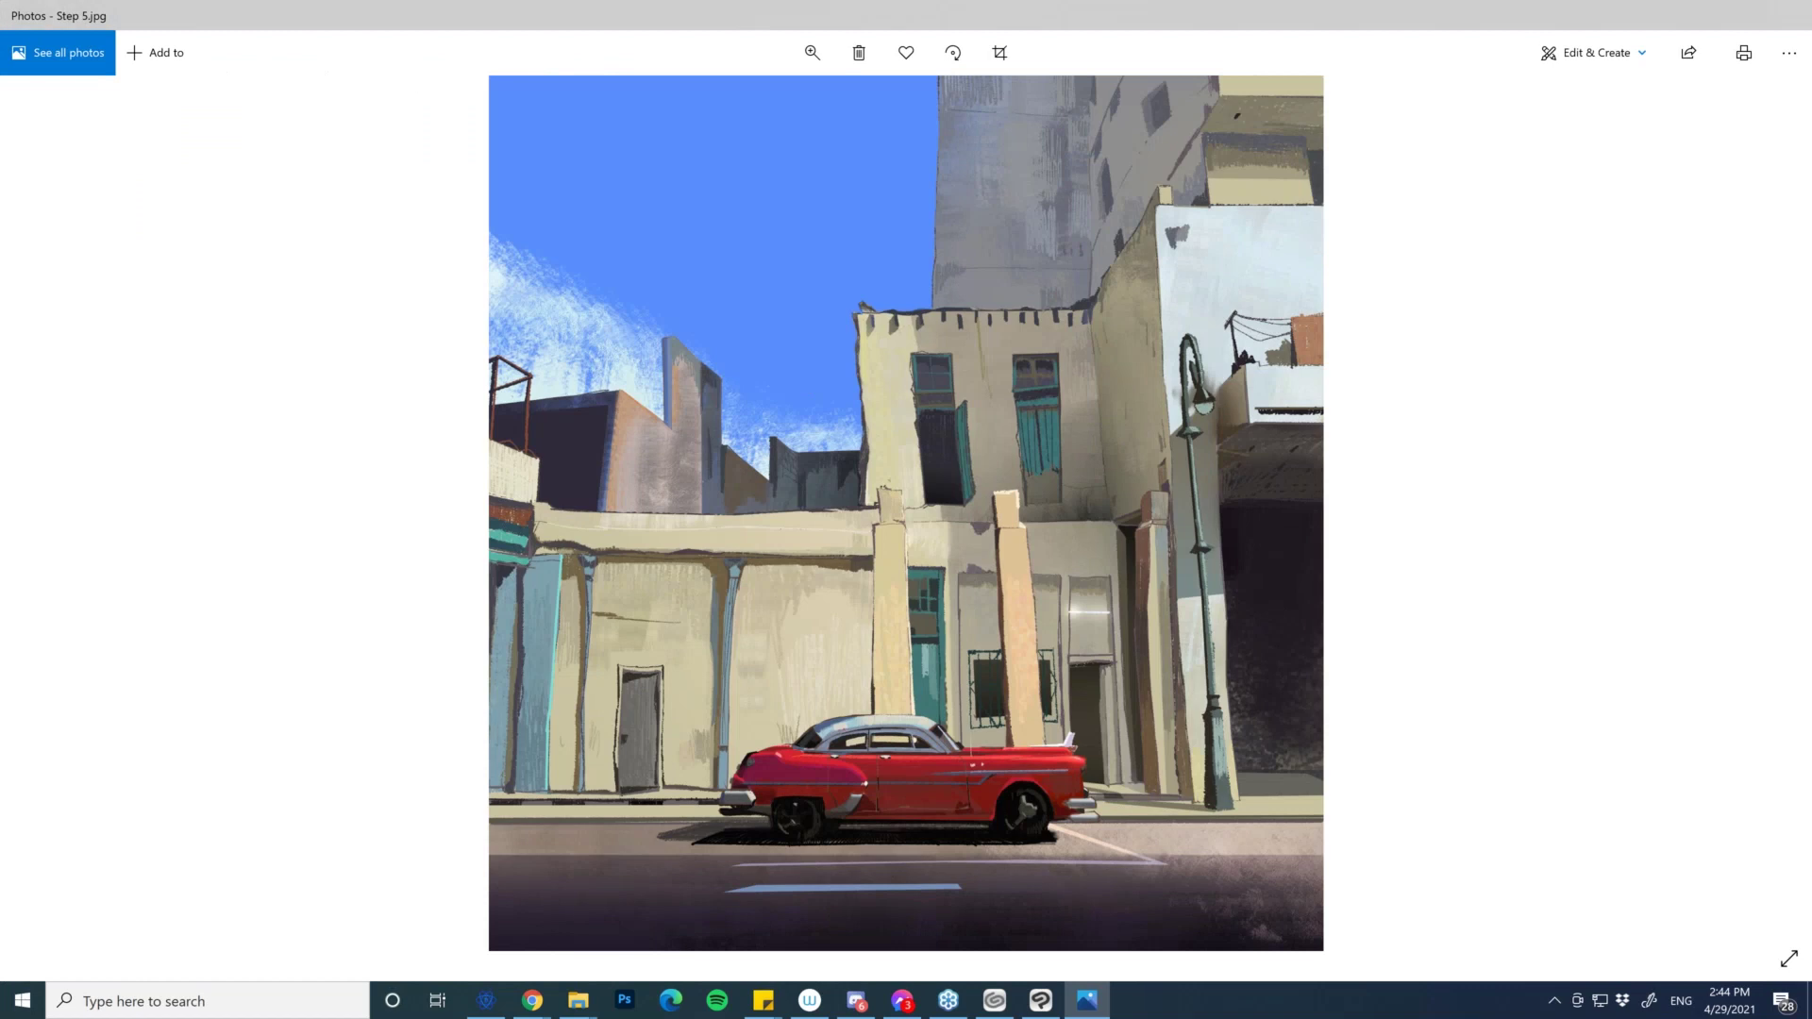
click(577, 1000)
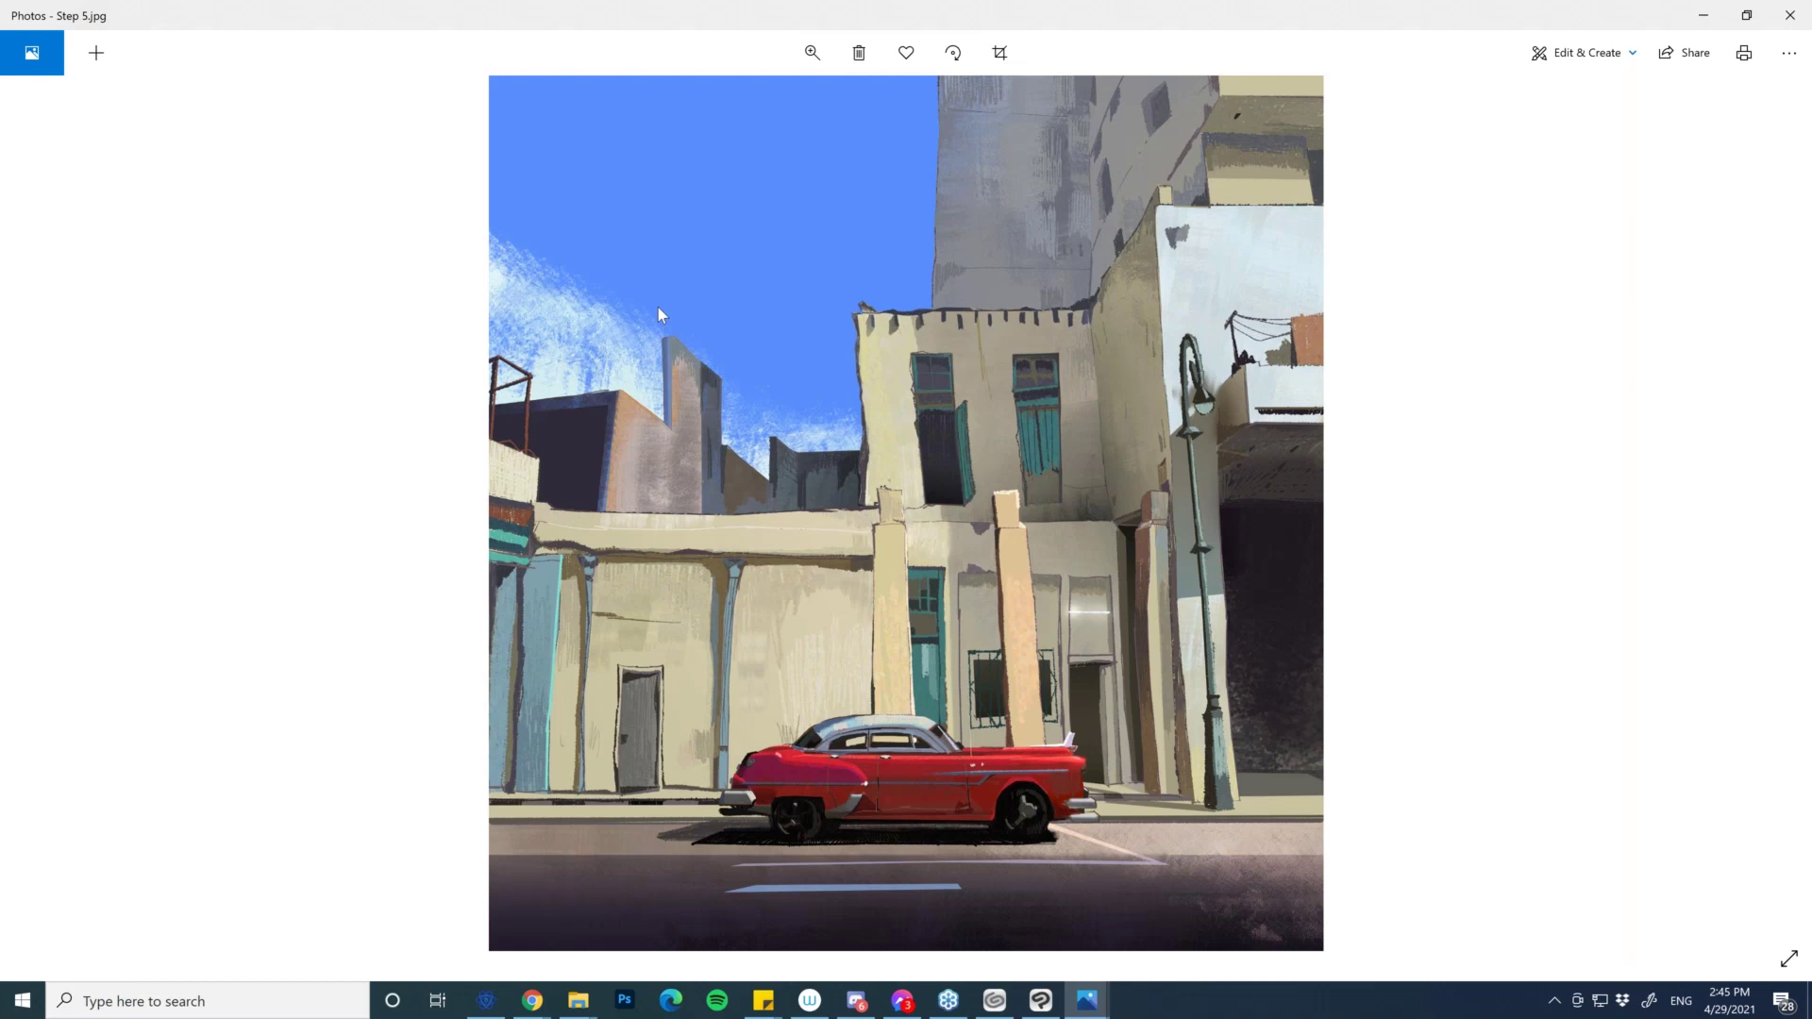
click(1706, 21)
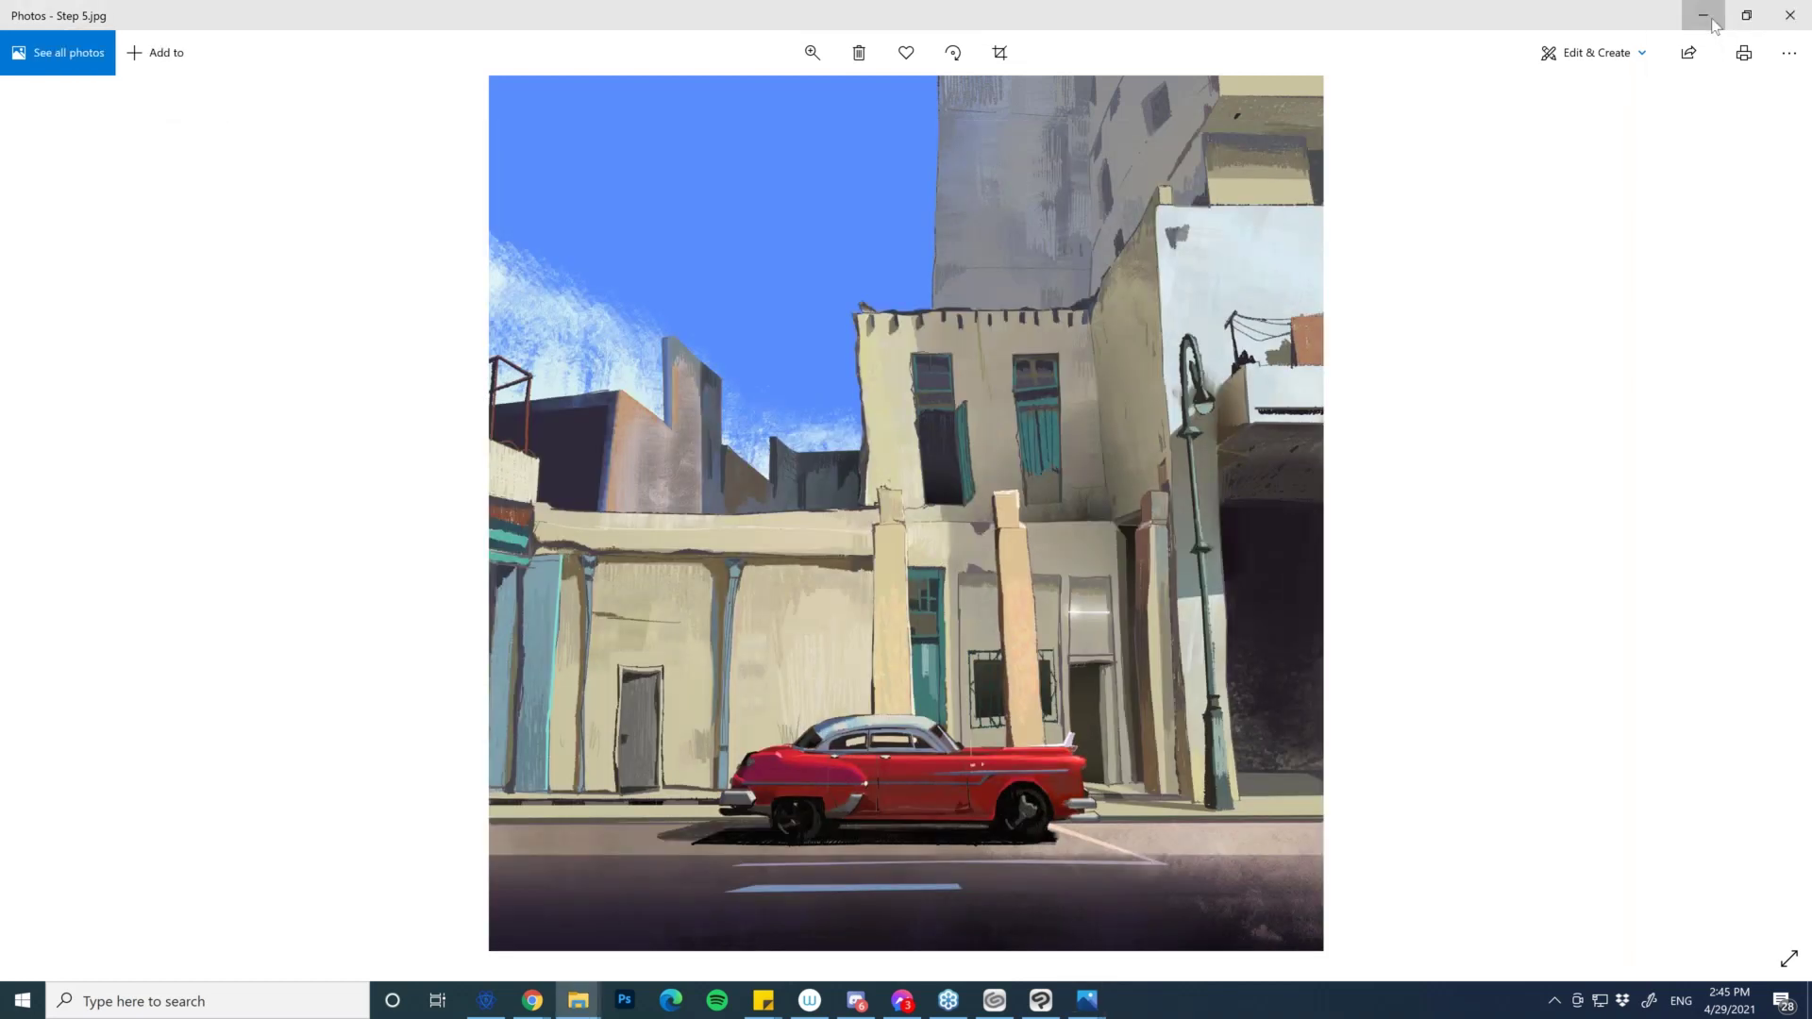
click(1706, 17)
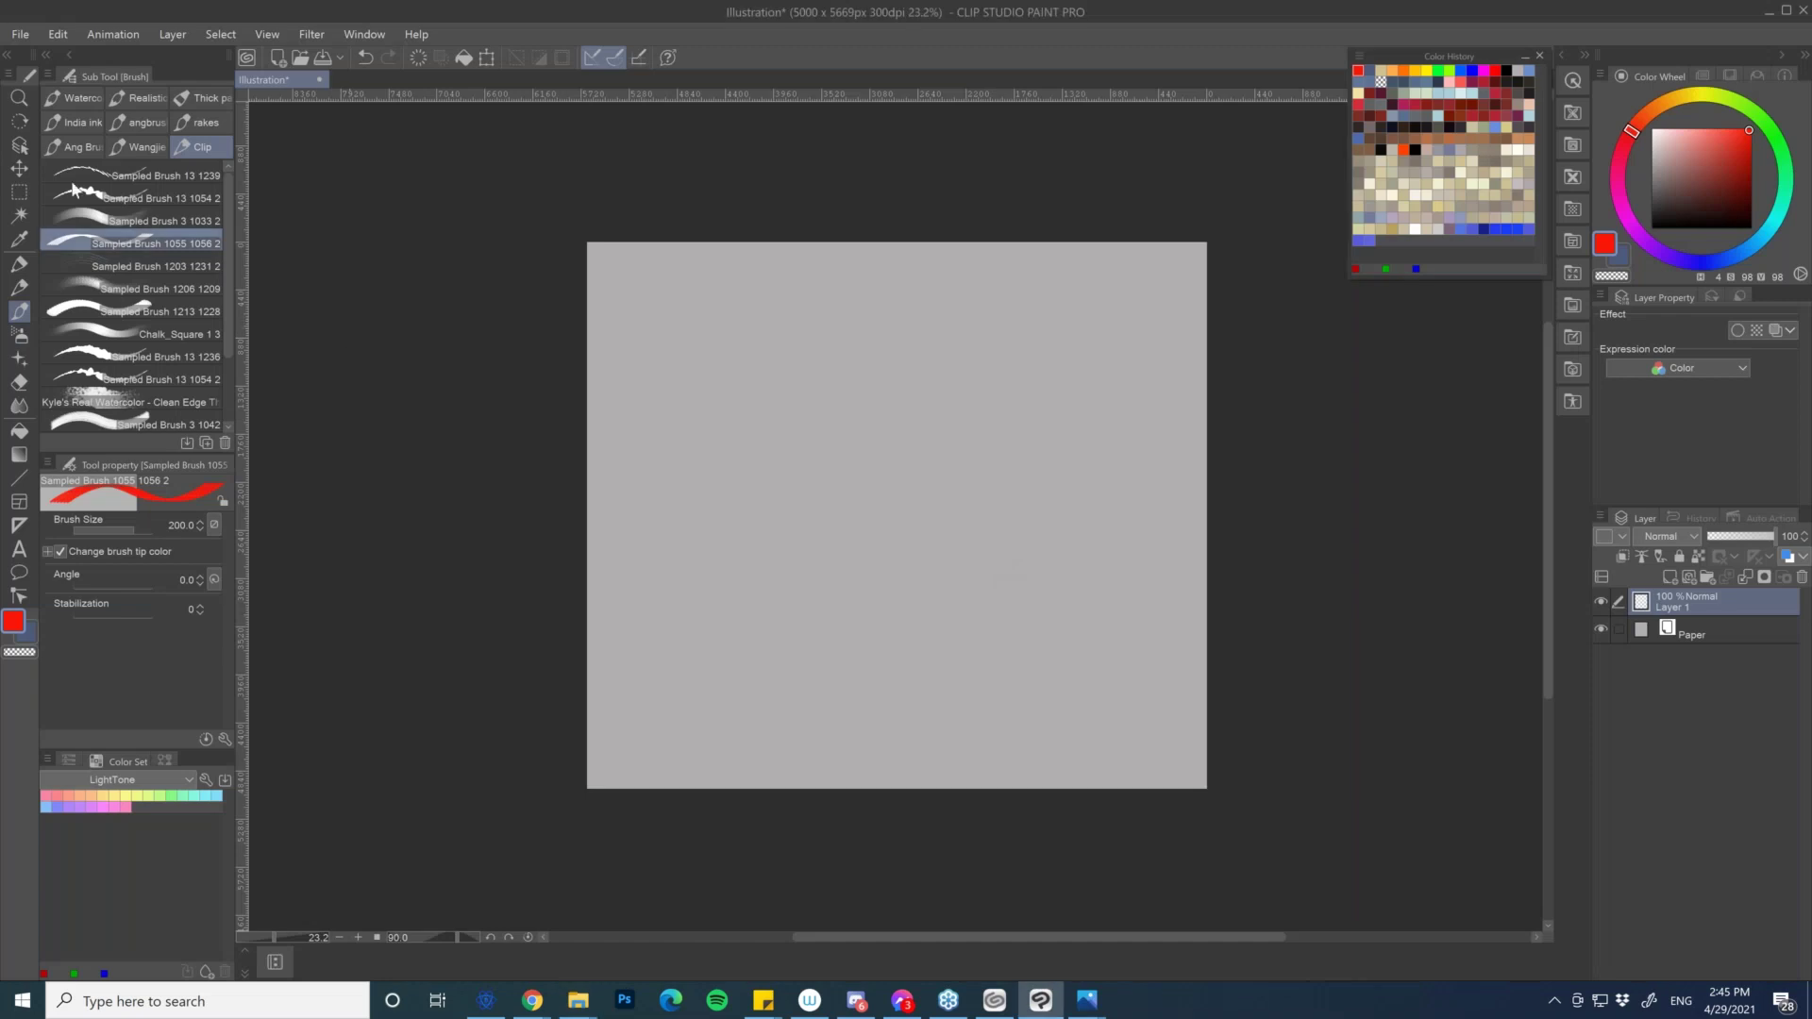
- Select a large rectangle on the left half of the canvas, fill it with the current red and deselect it
click(20, 193)
drag(658, 328, 913, 618)
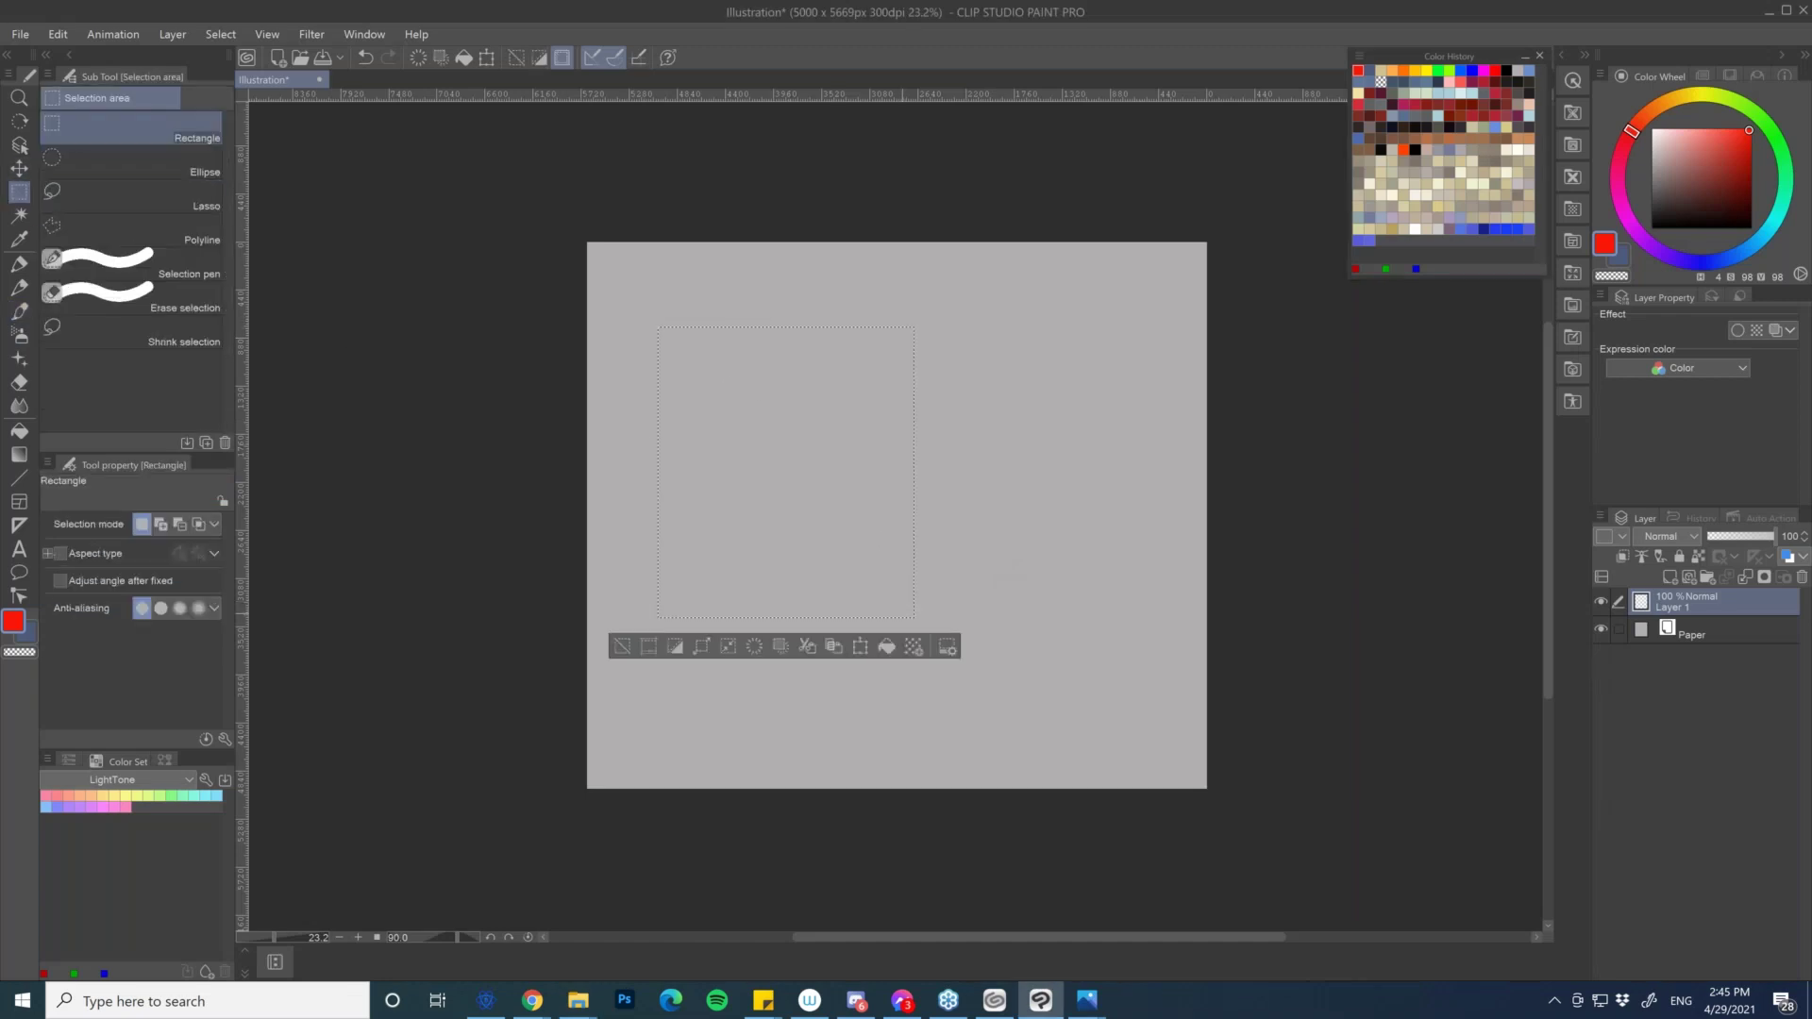
click(19, 430)
click(863, 445)
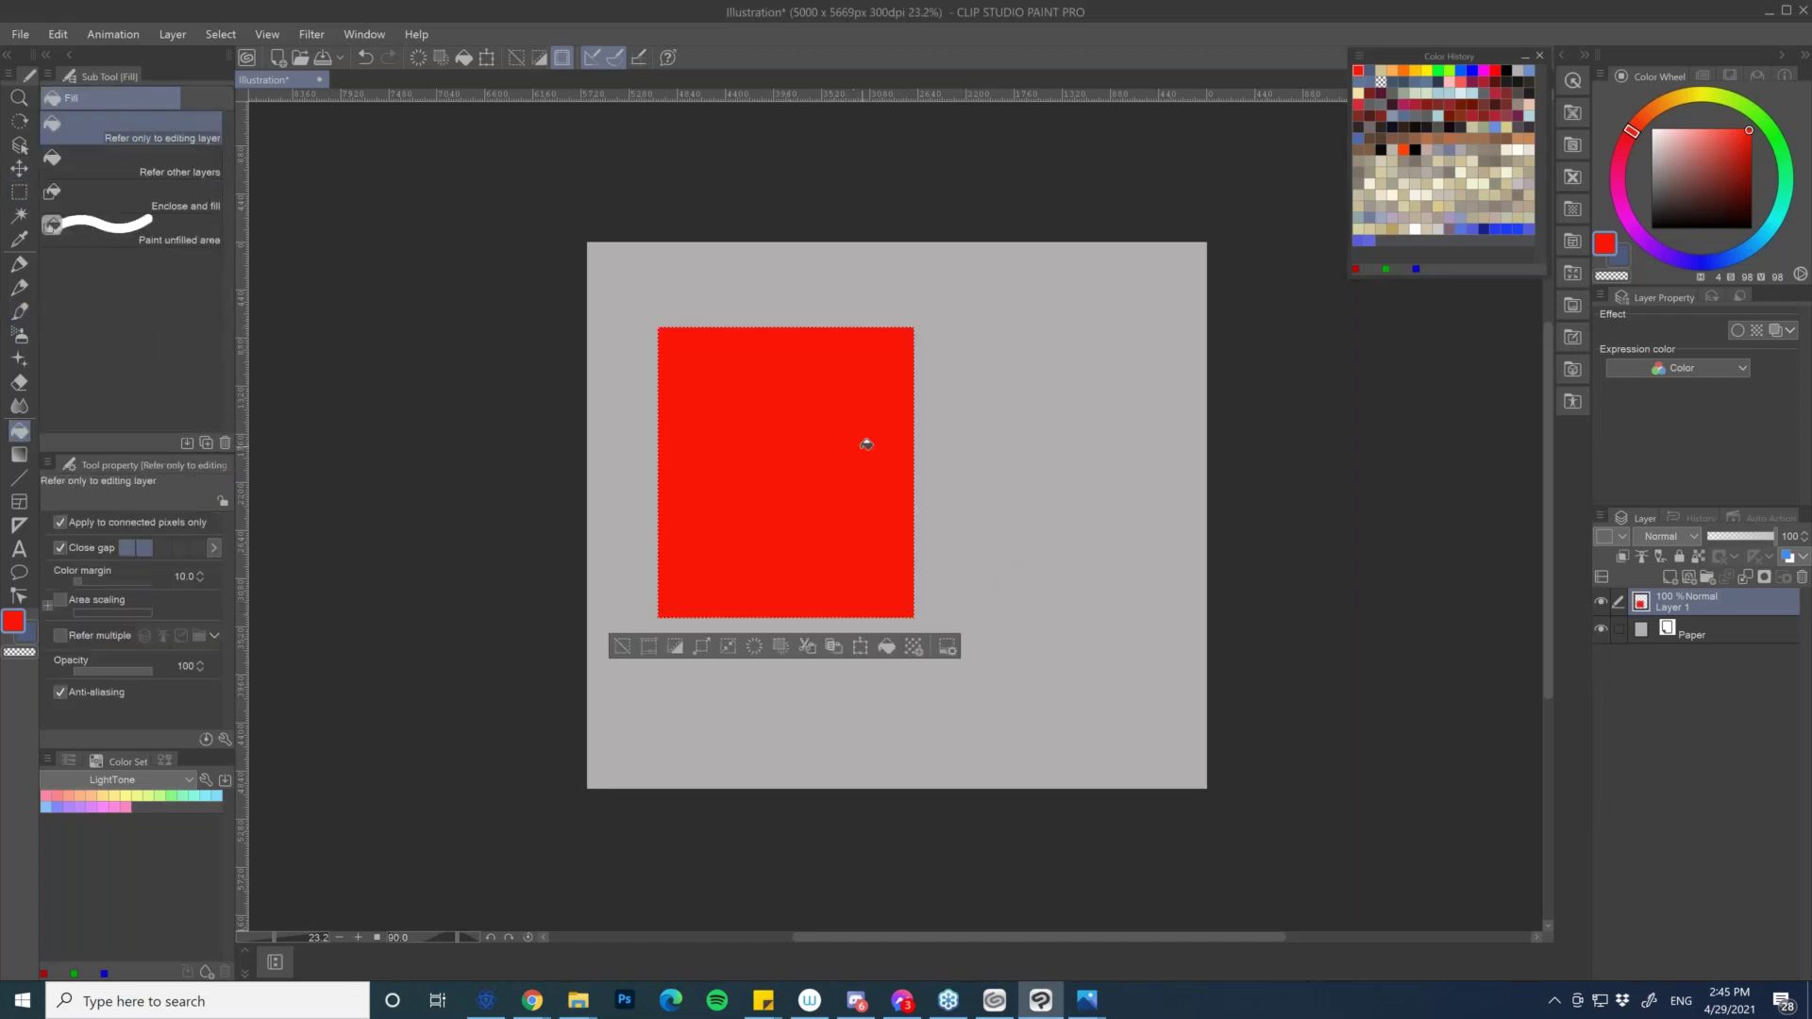
key(ctrl+d)
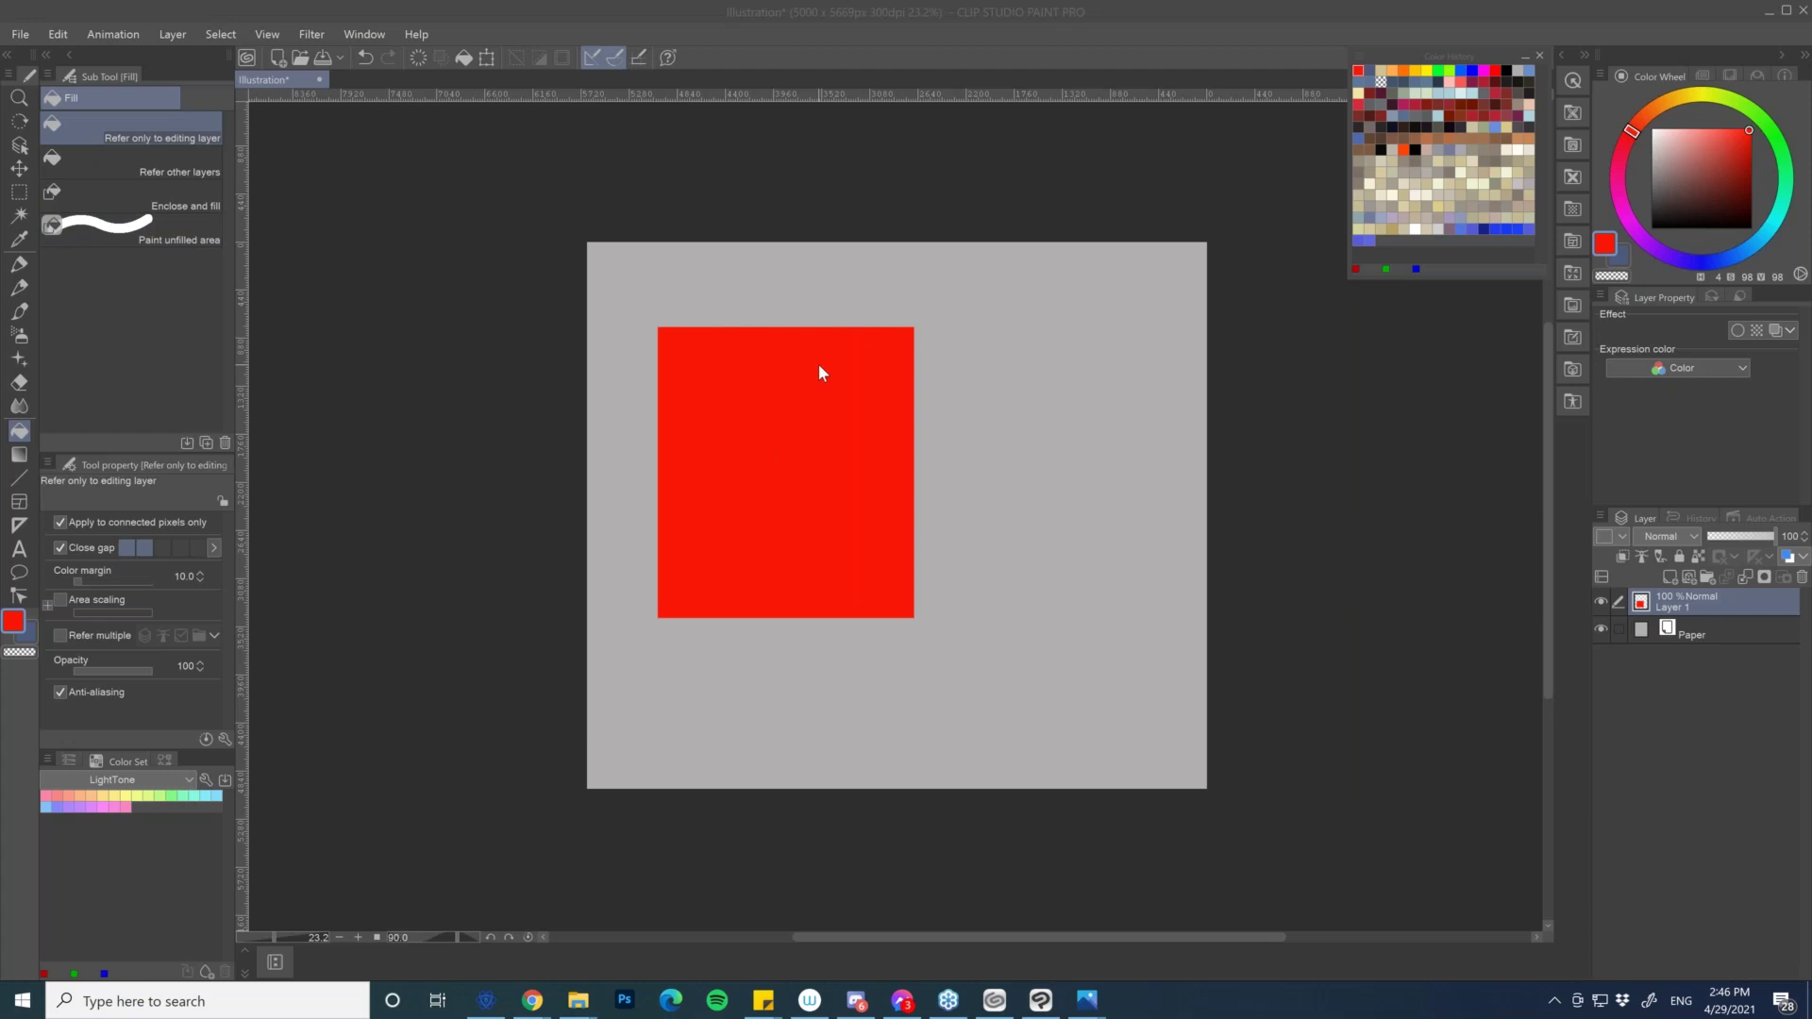
- Reselect the red rectangle, refill it with a muted grayish red (H 4, S 19, V 52) and deselect it
click(1649, 200)
key(ctrl+shift+d)
click(1736, 172)
drag(1736, 172, 1671, 172)
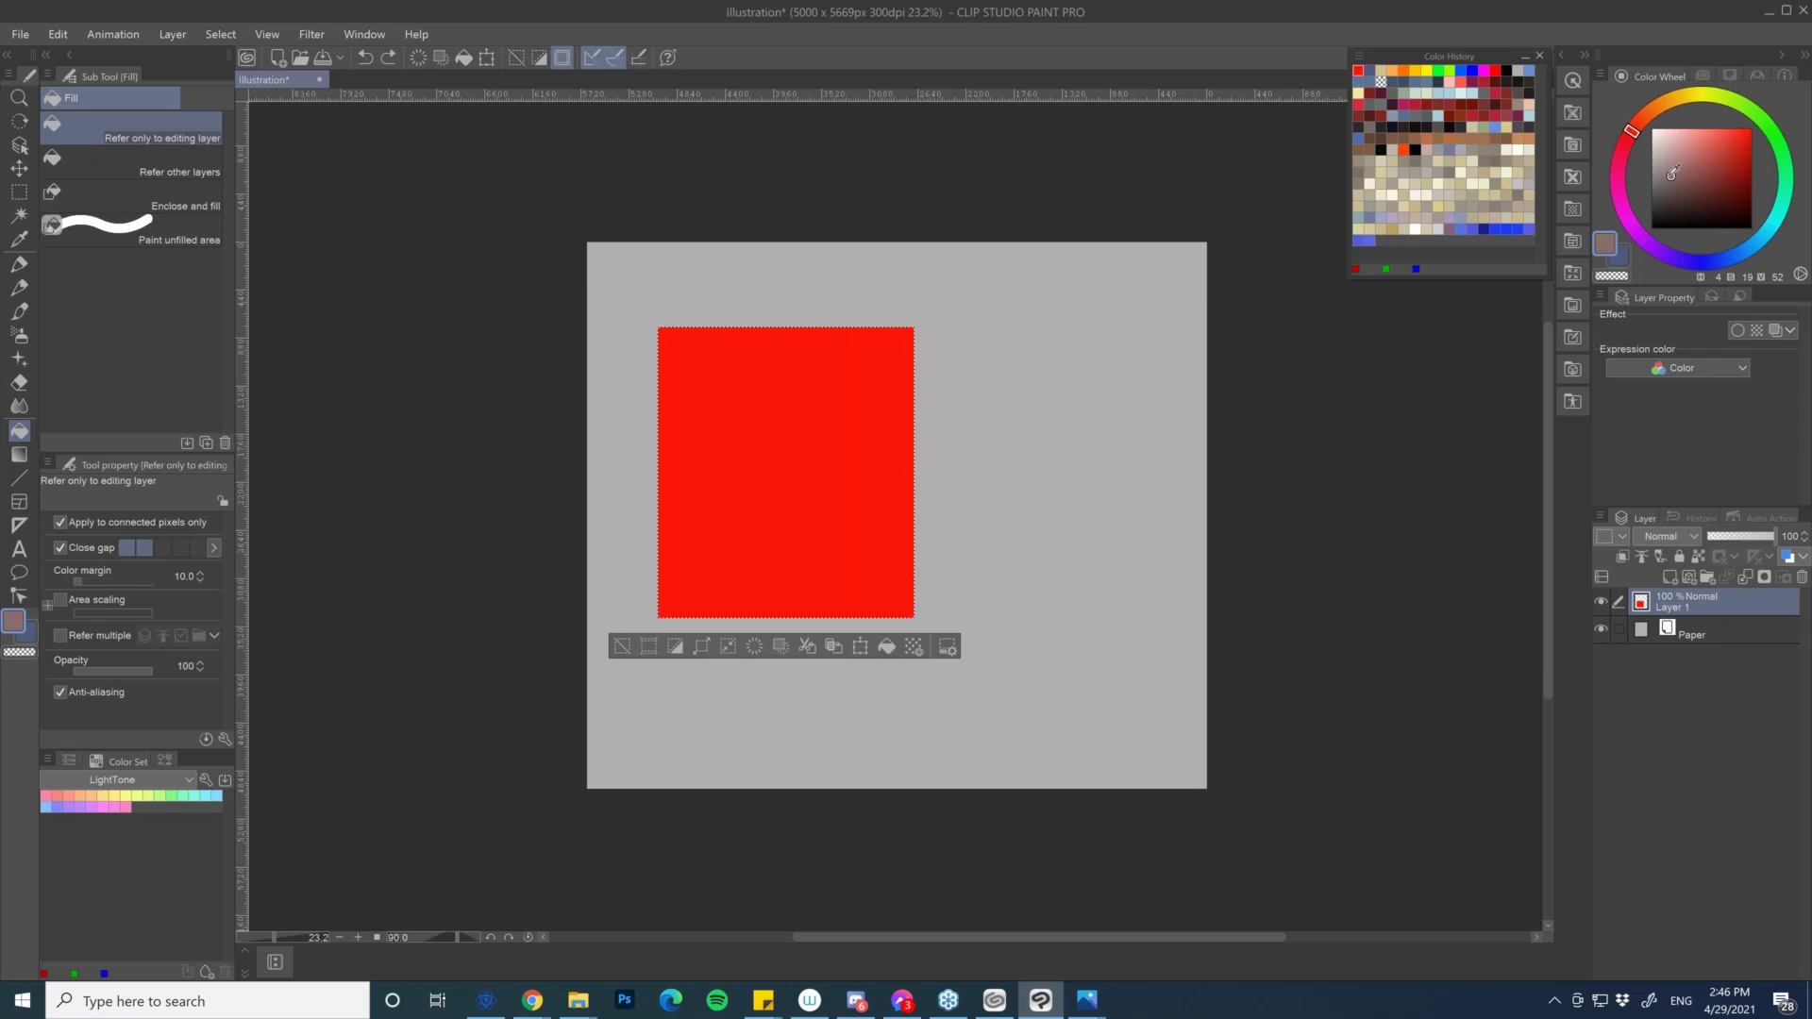
click(762, 449)
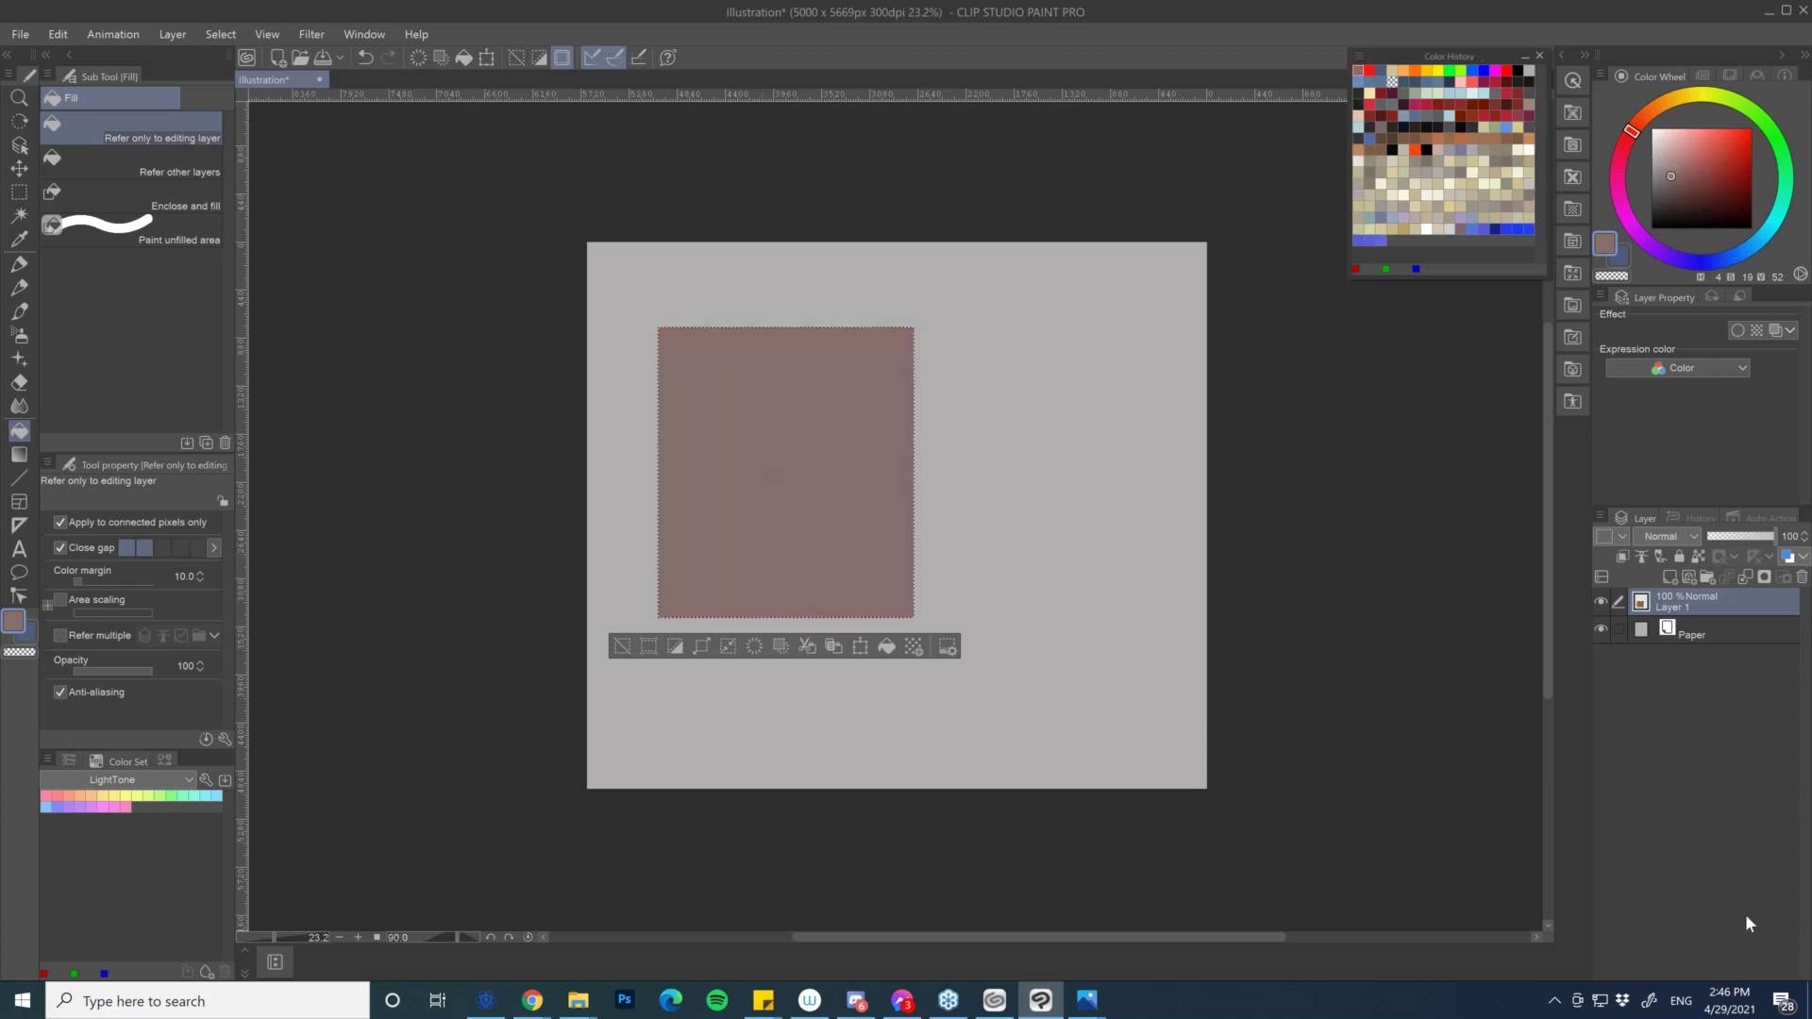
key(ctrl+d)
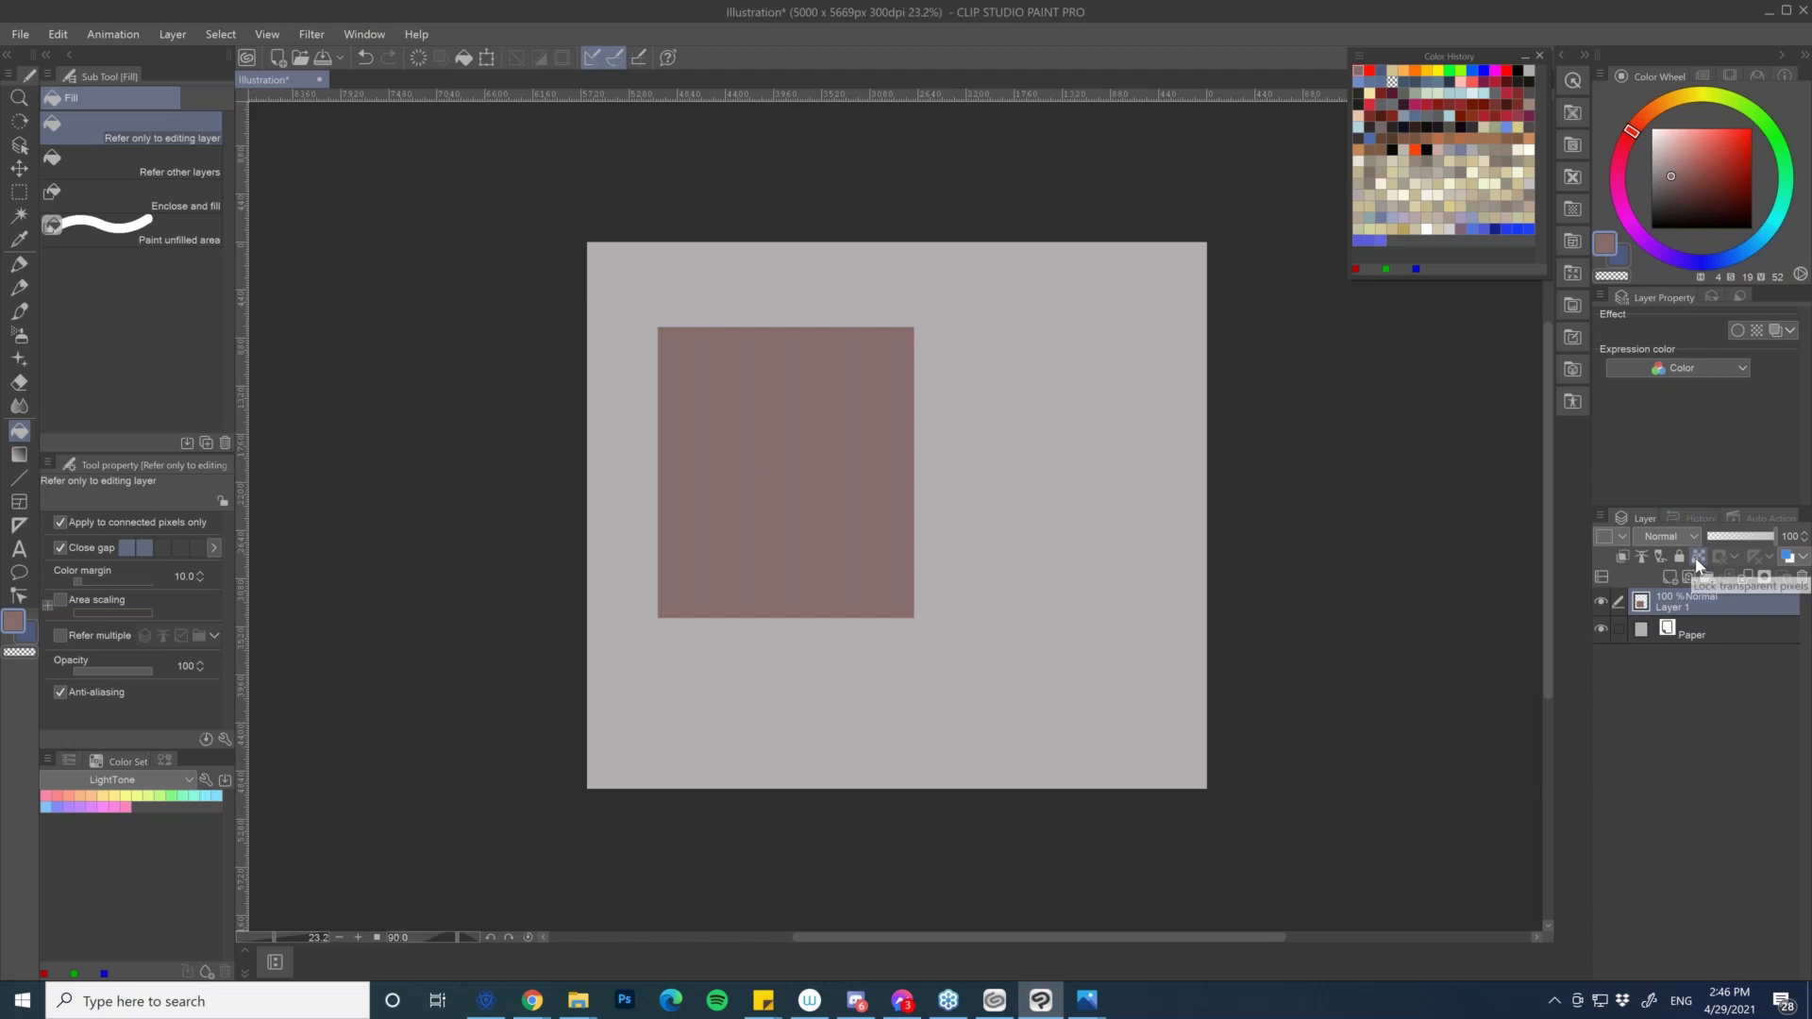
- Lock Layer 1's transparent pixels and brush test strokes across the rectangle with Sampled Brush 1206 1209 at size 500
click(1695, 556)
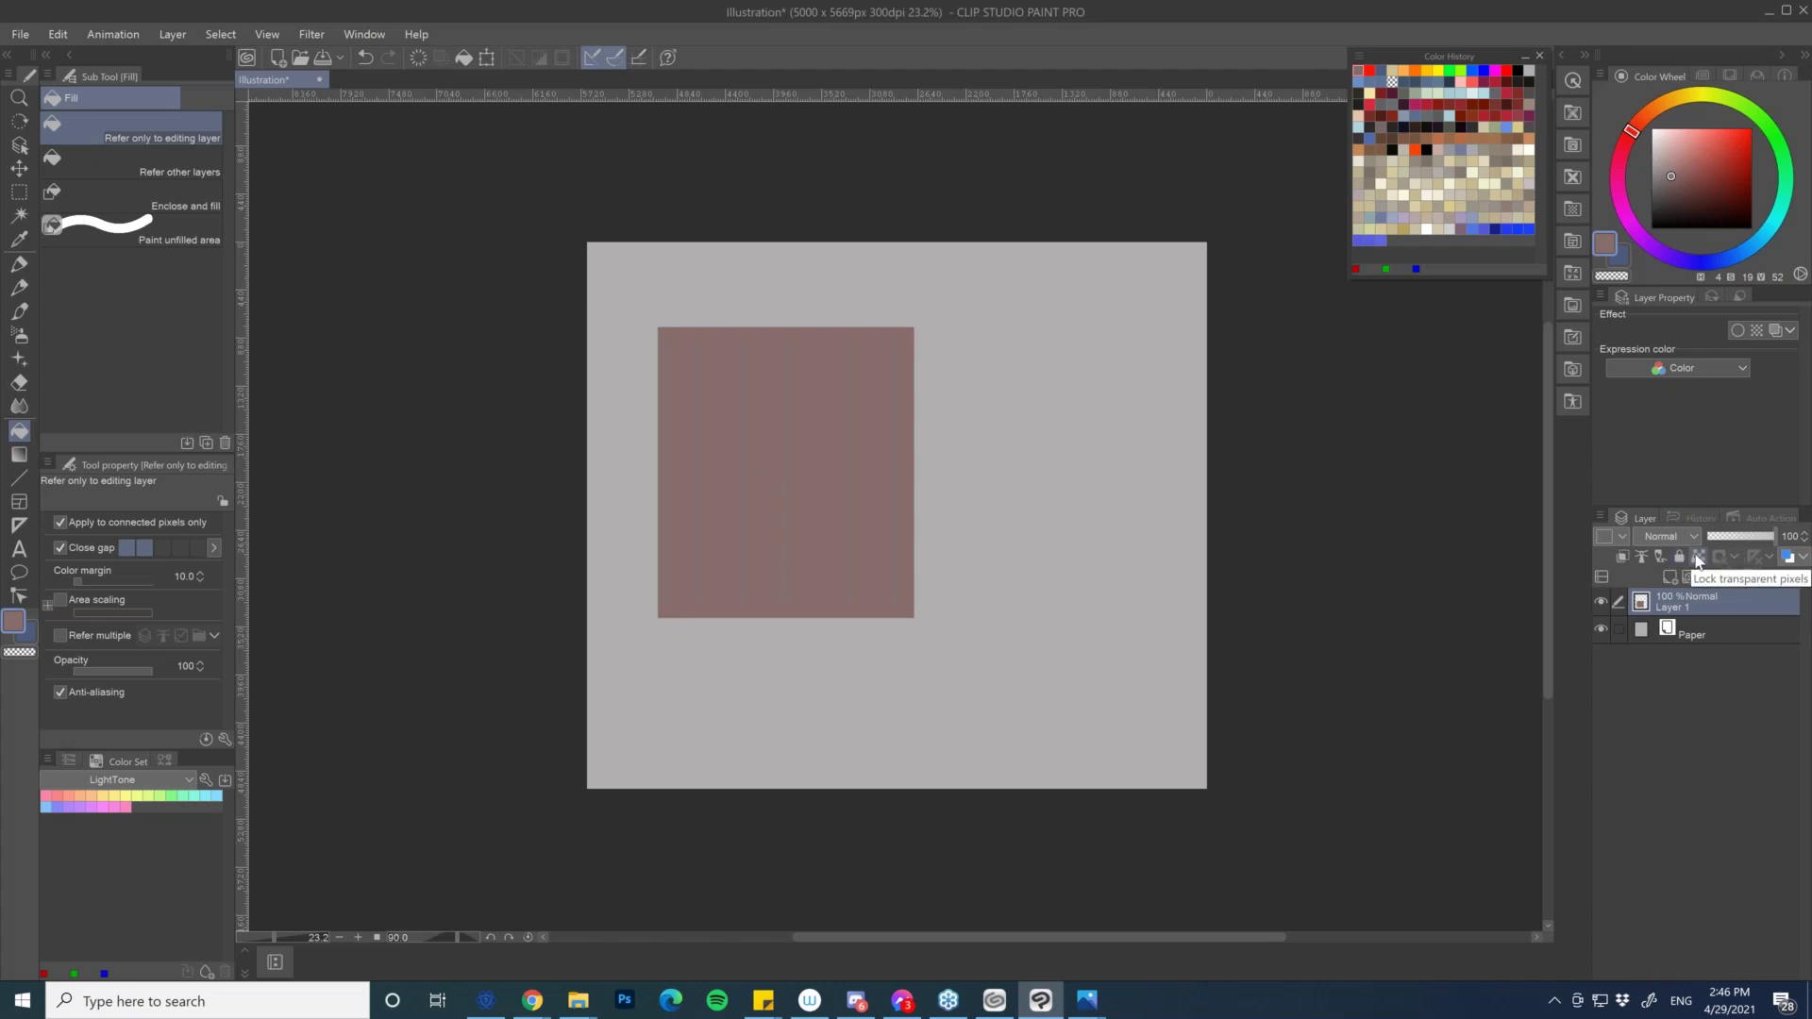
key(b)
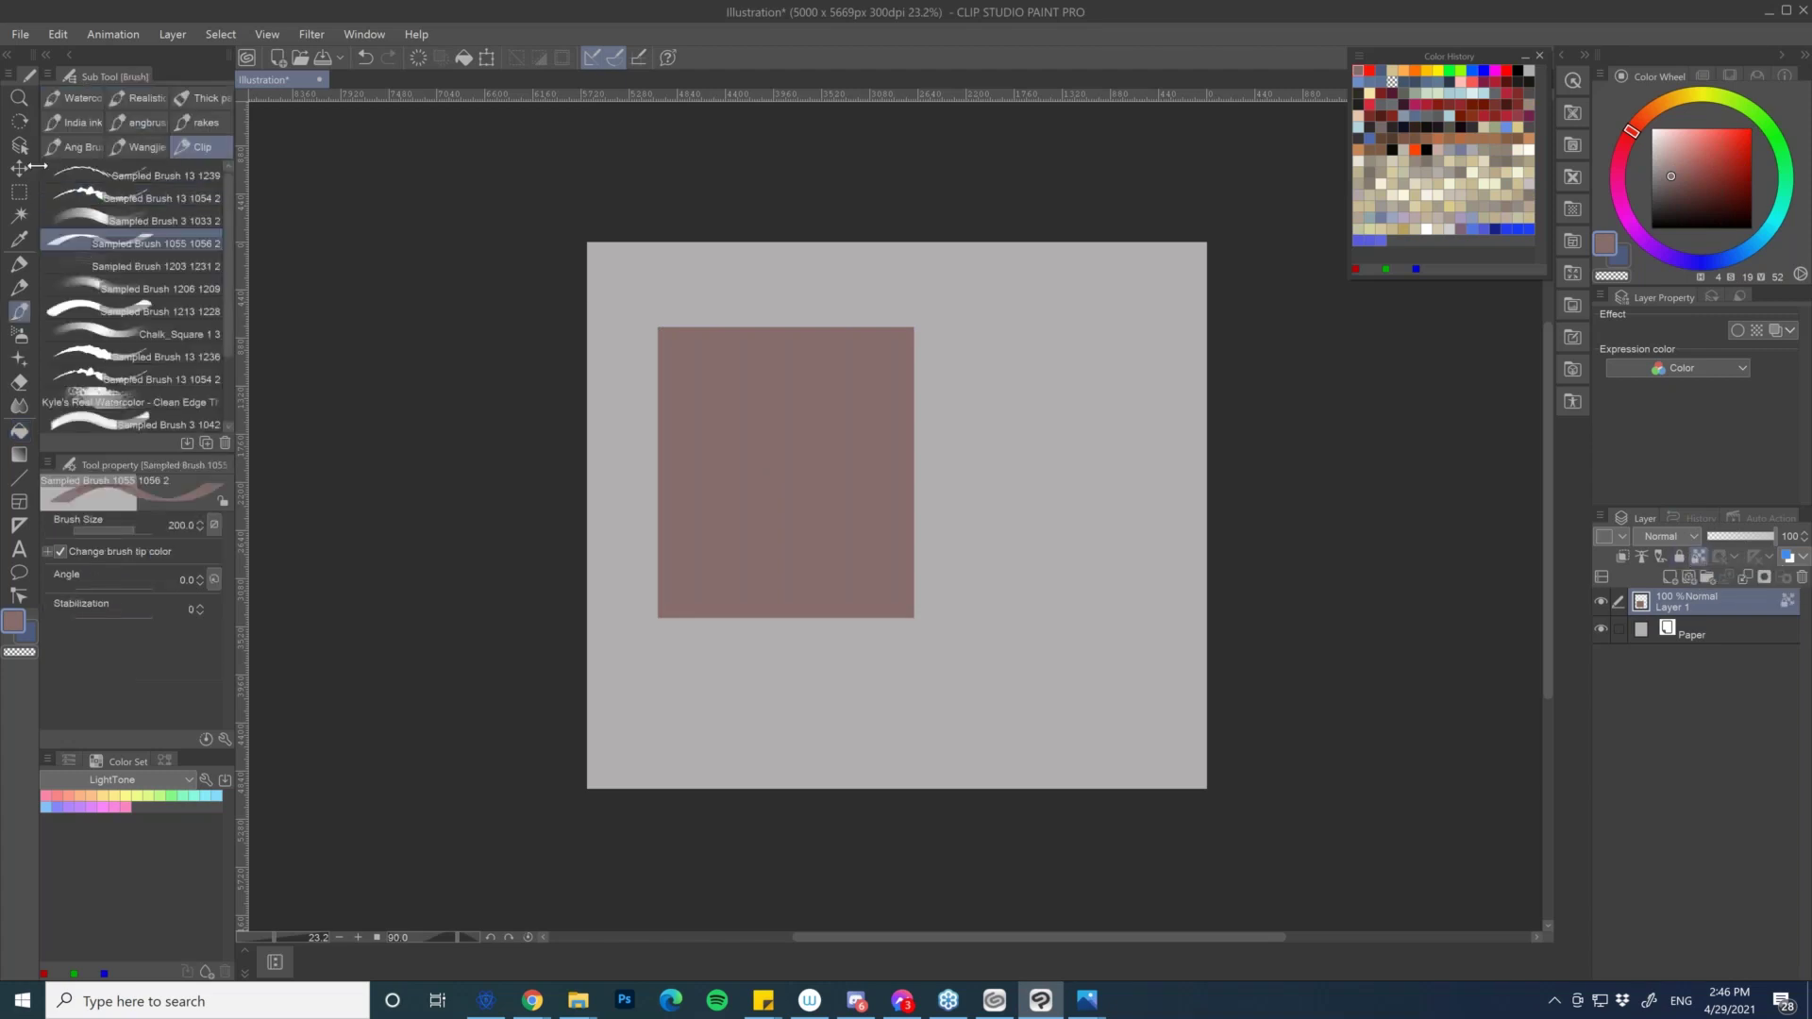
scroll(226, 249, down, 2)
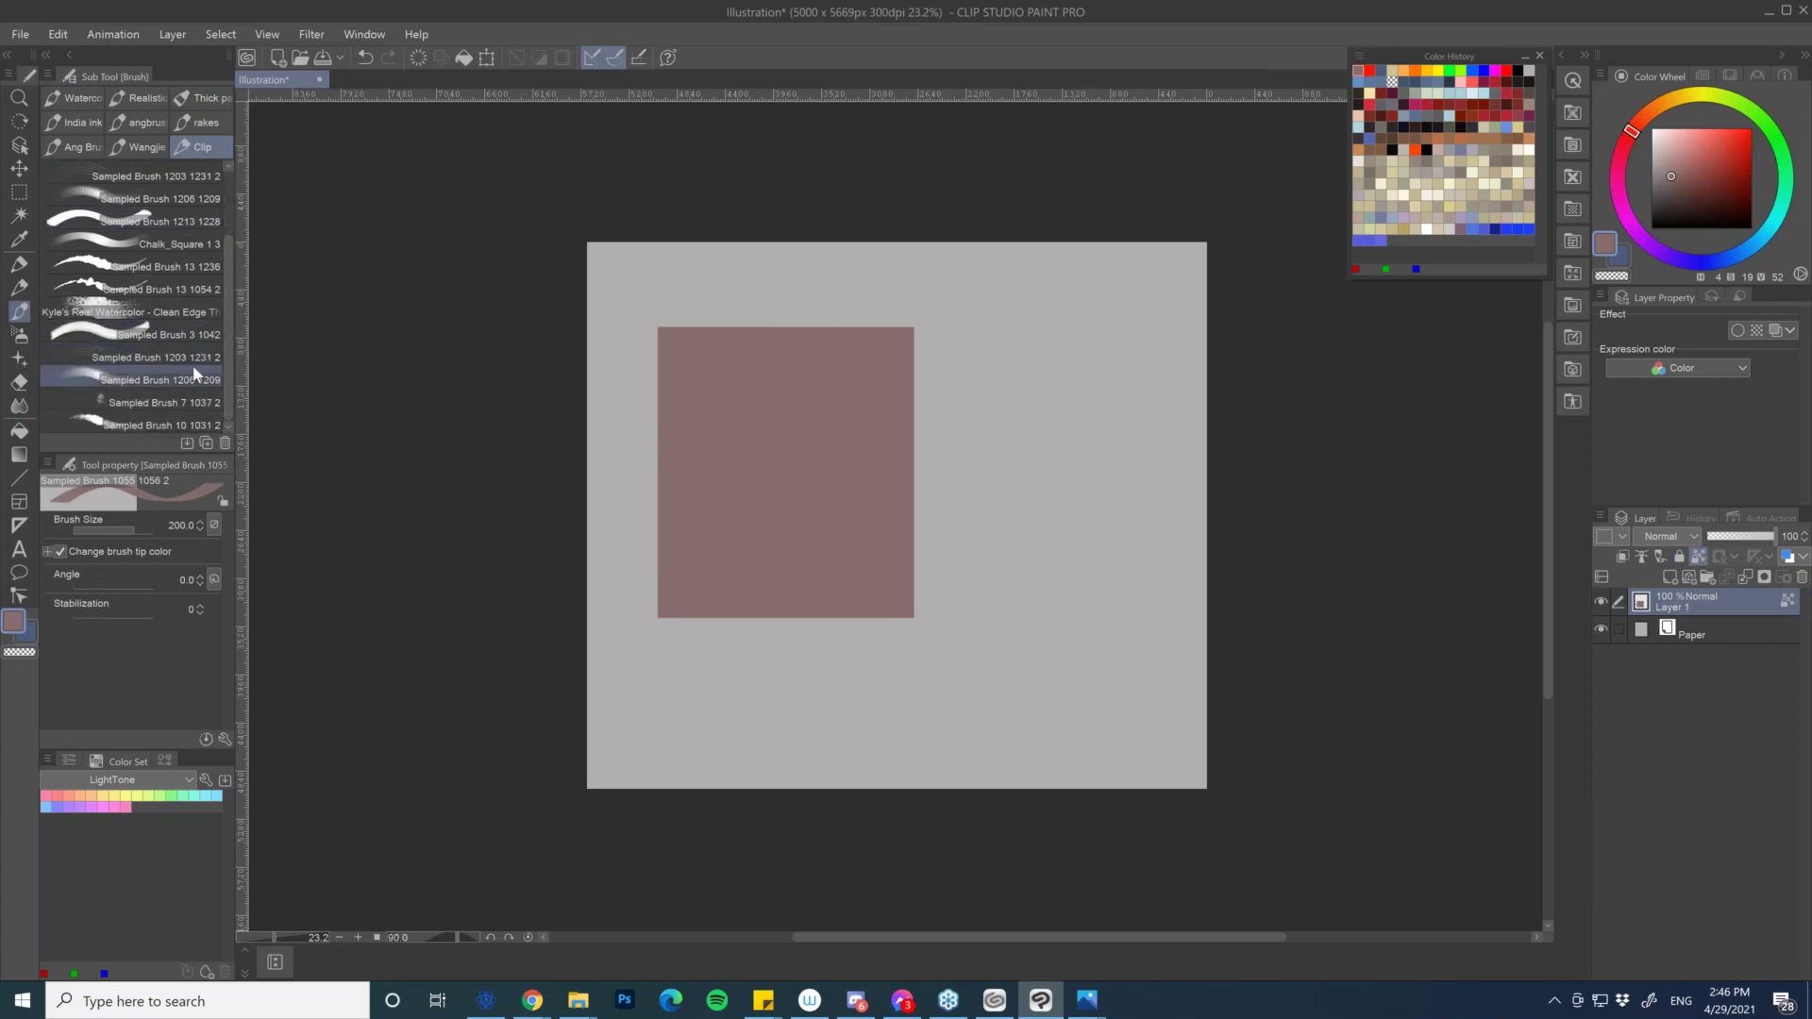
click(195, 376)
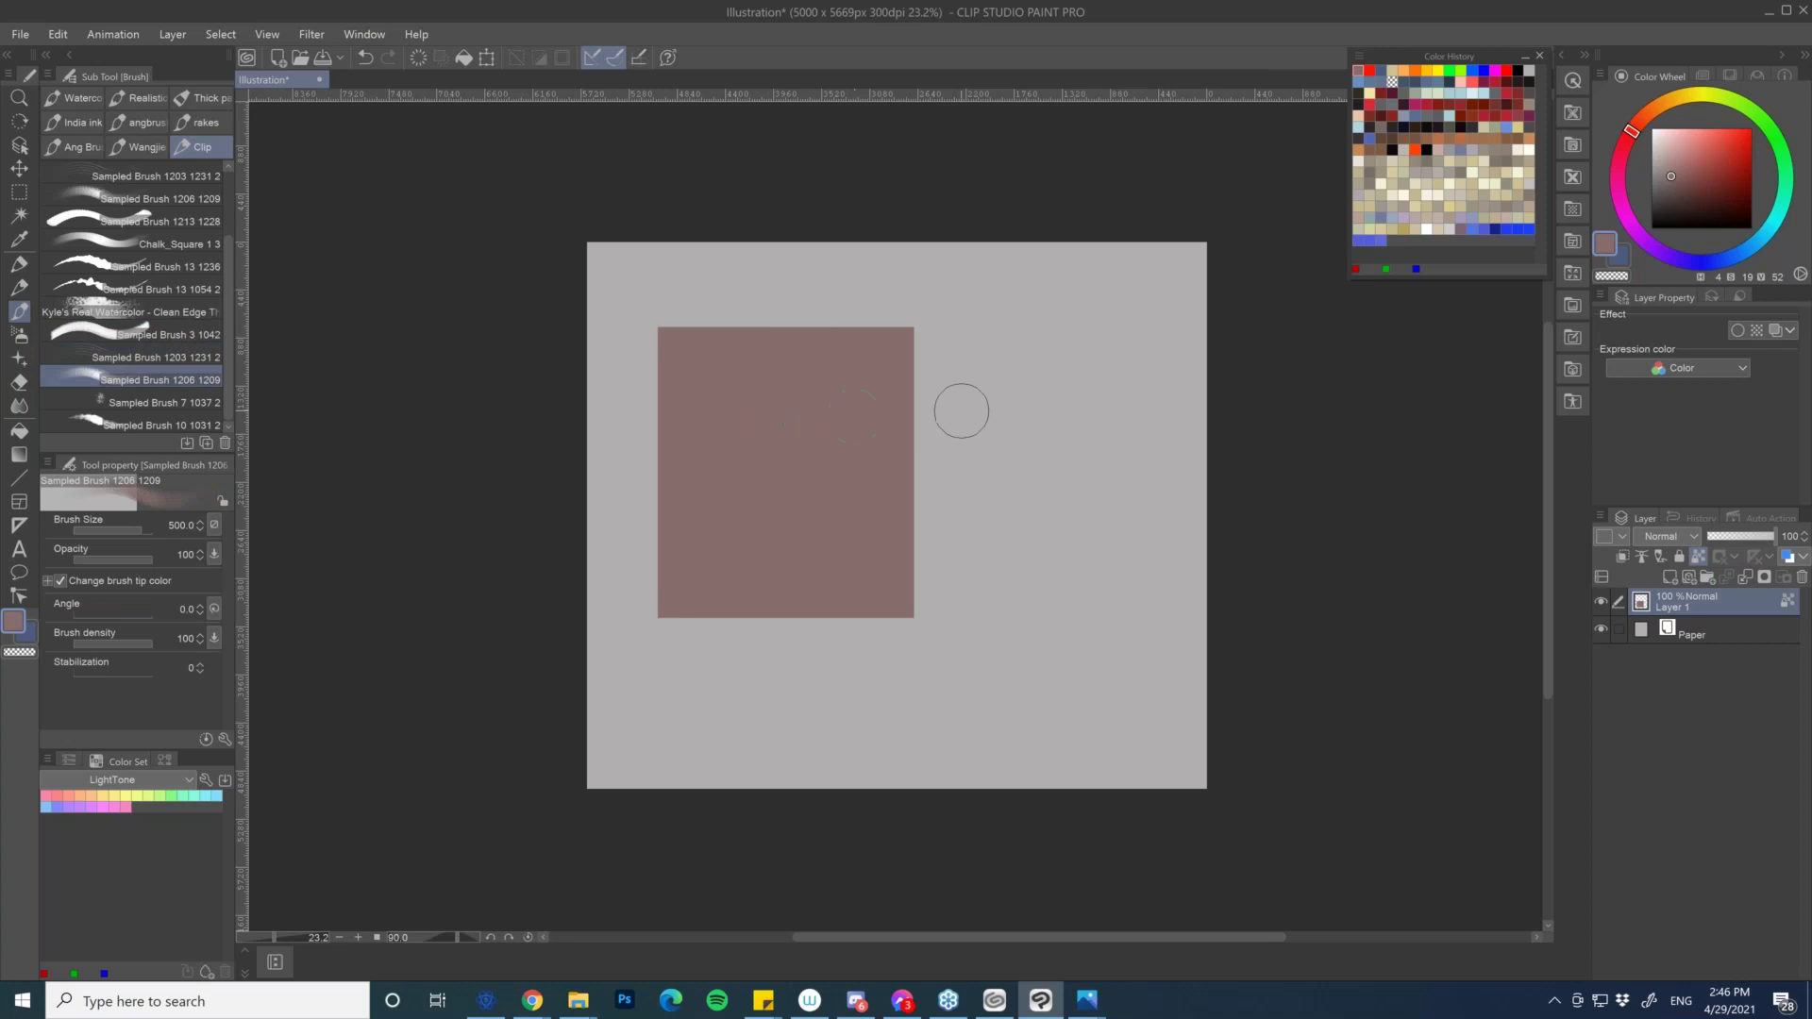
drag(958, 409, 816, 460)
- Hatch fine strokes over the rectangle's upper part with Sampled Brush 1206 1209 at size 90, and soften them with Sampled Brush 3 1042
scroll(229, 241, up, 3)
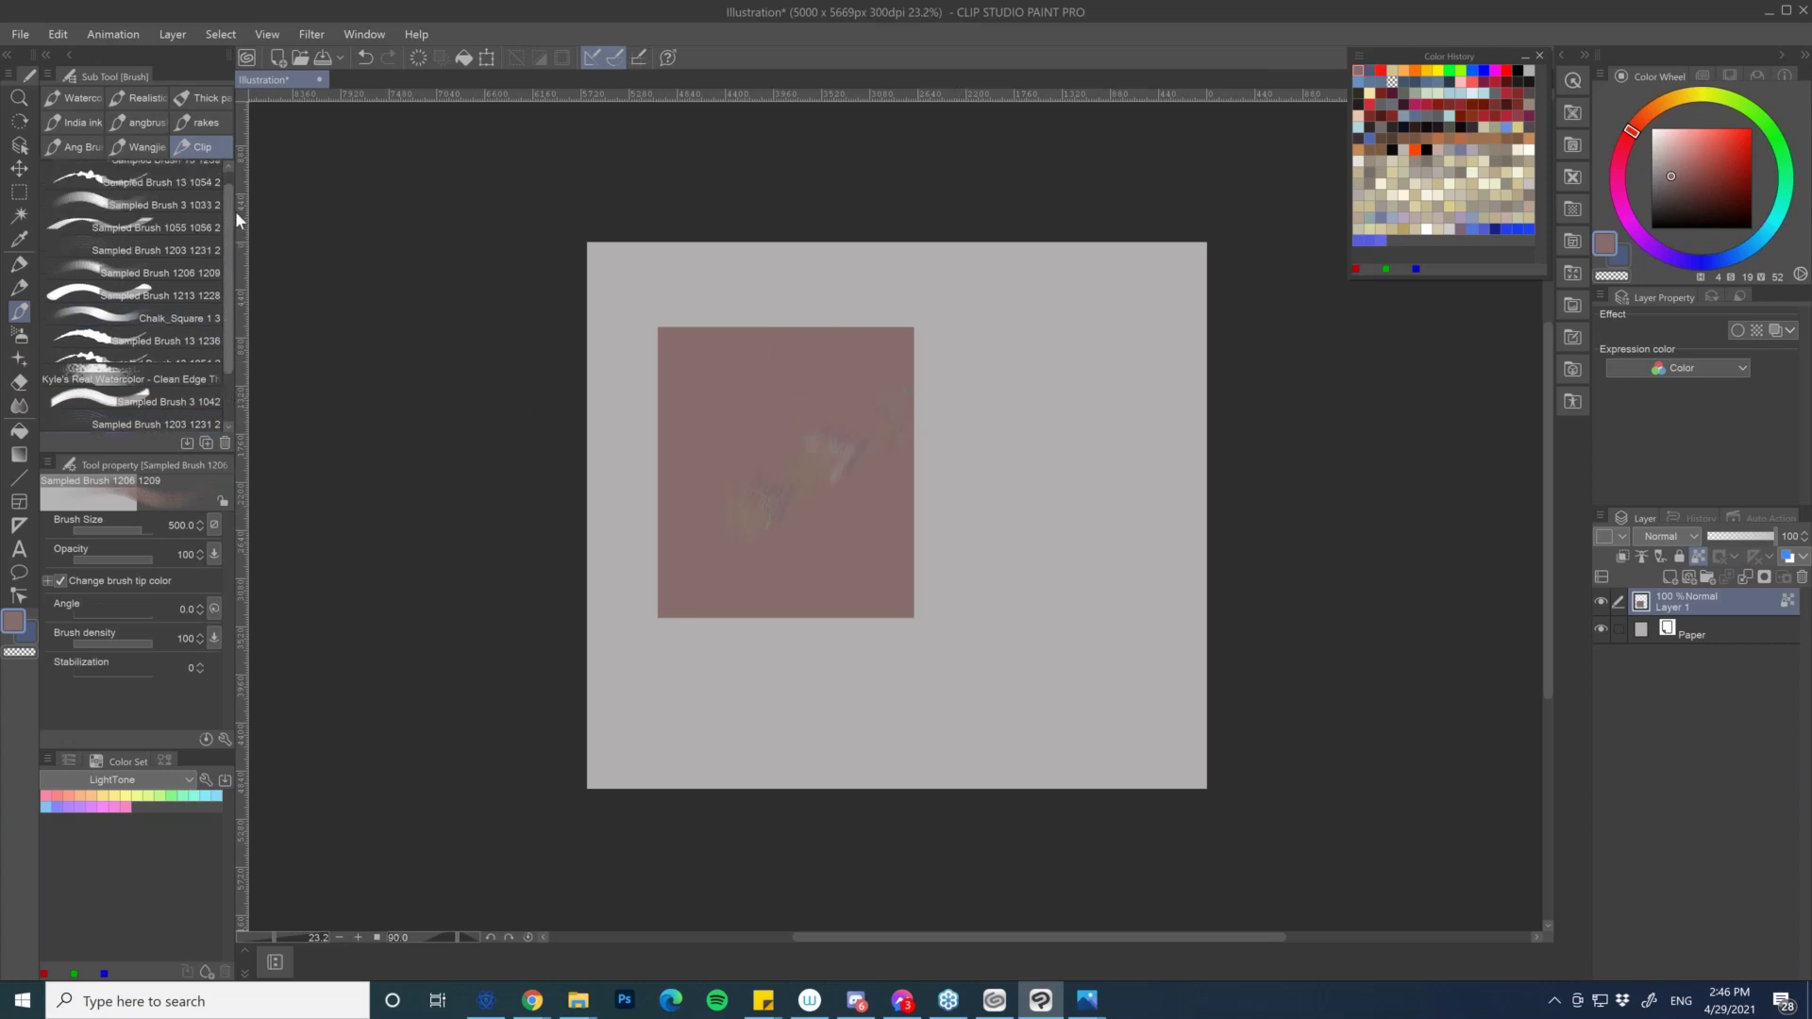
click(206, 286)
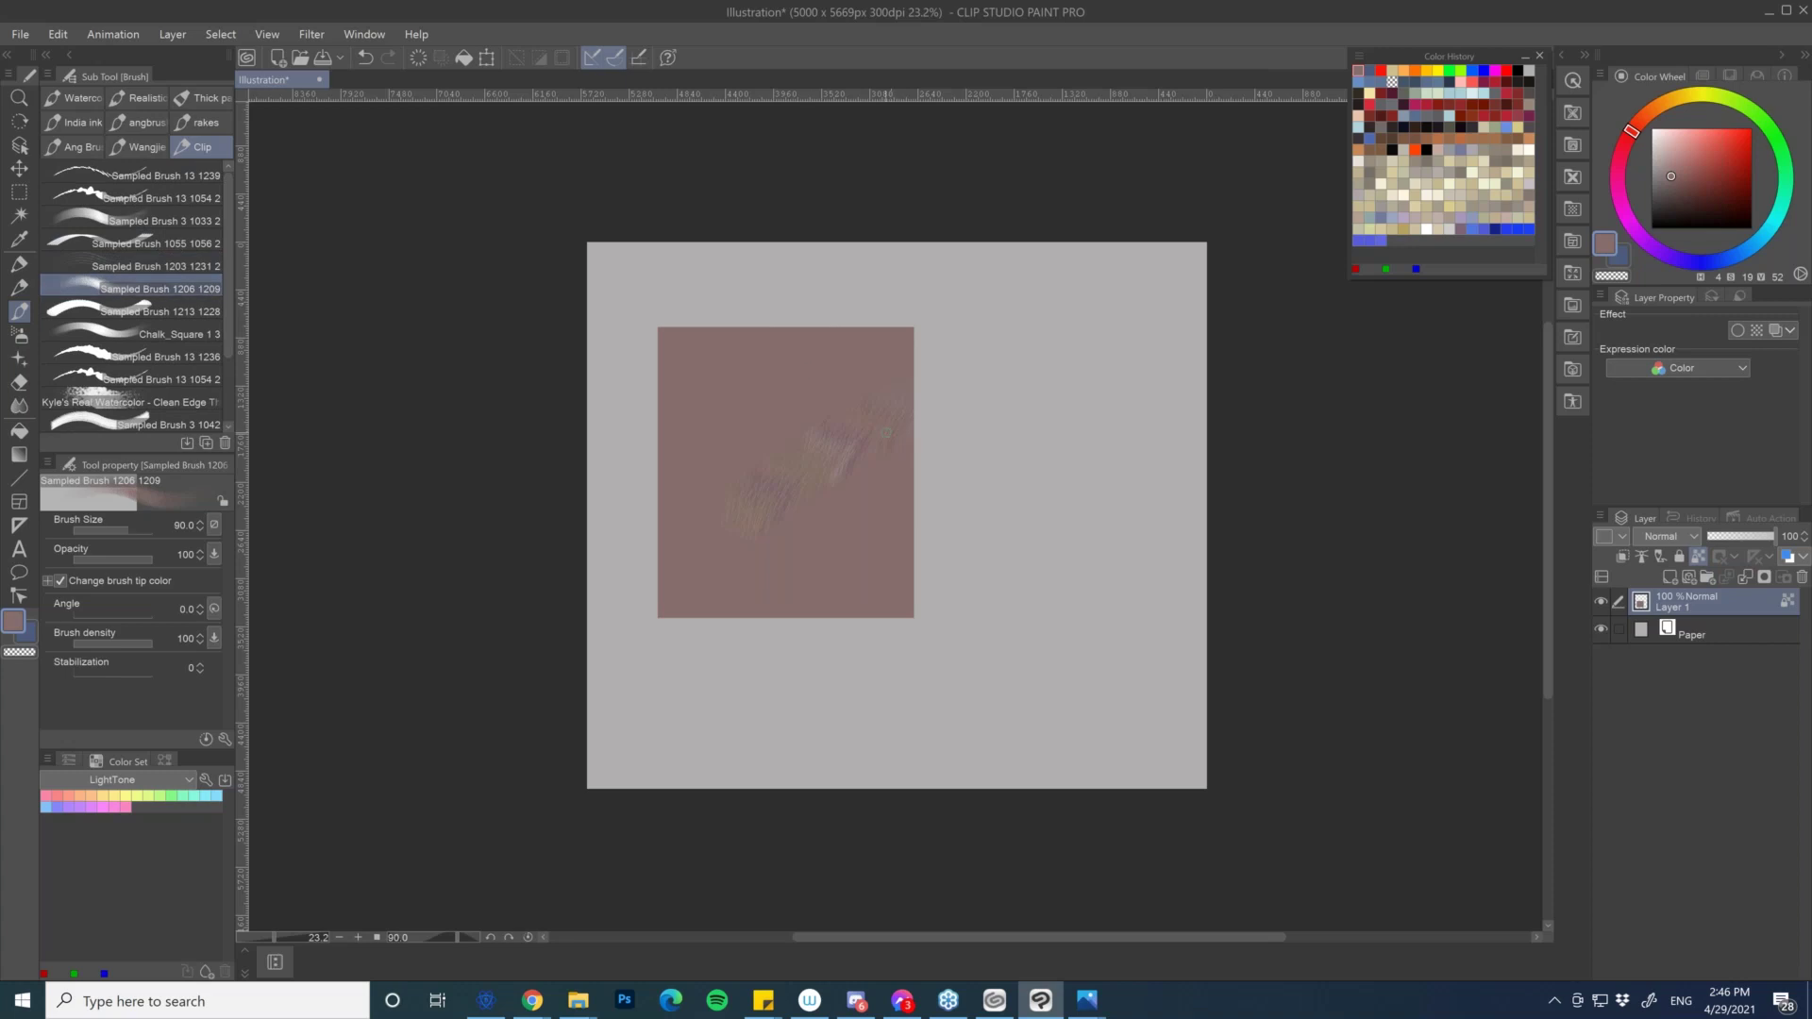
drag(908, 422, 779, 429)
key(bracketleft)
scroll(225, 268, down, 3)
click(191, 332)
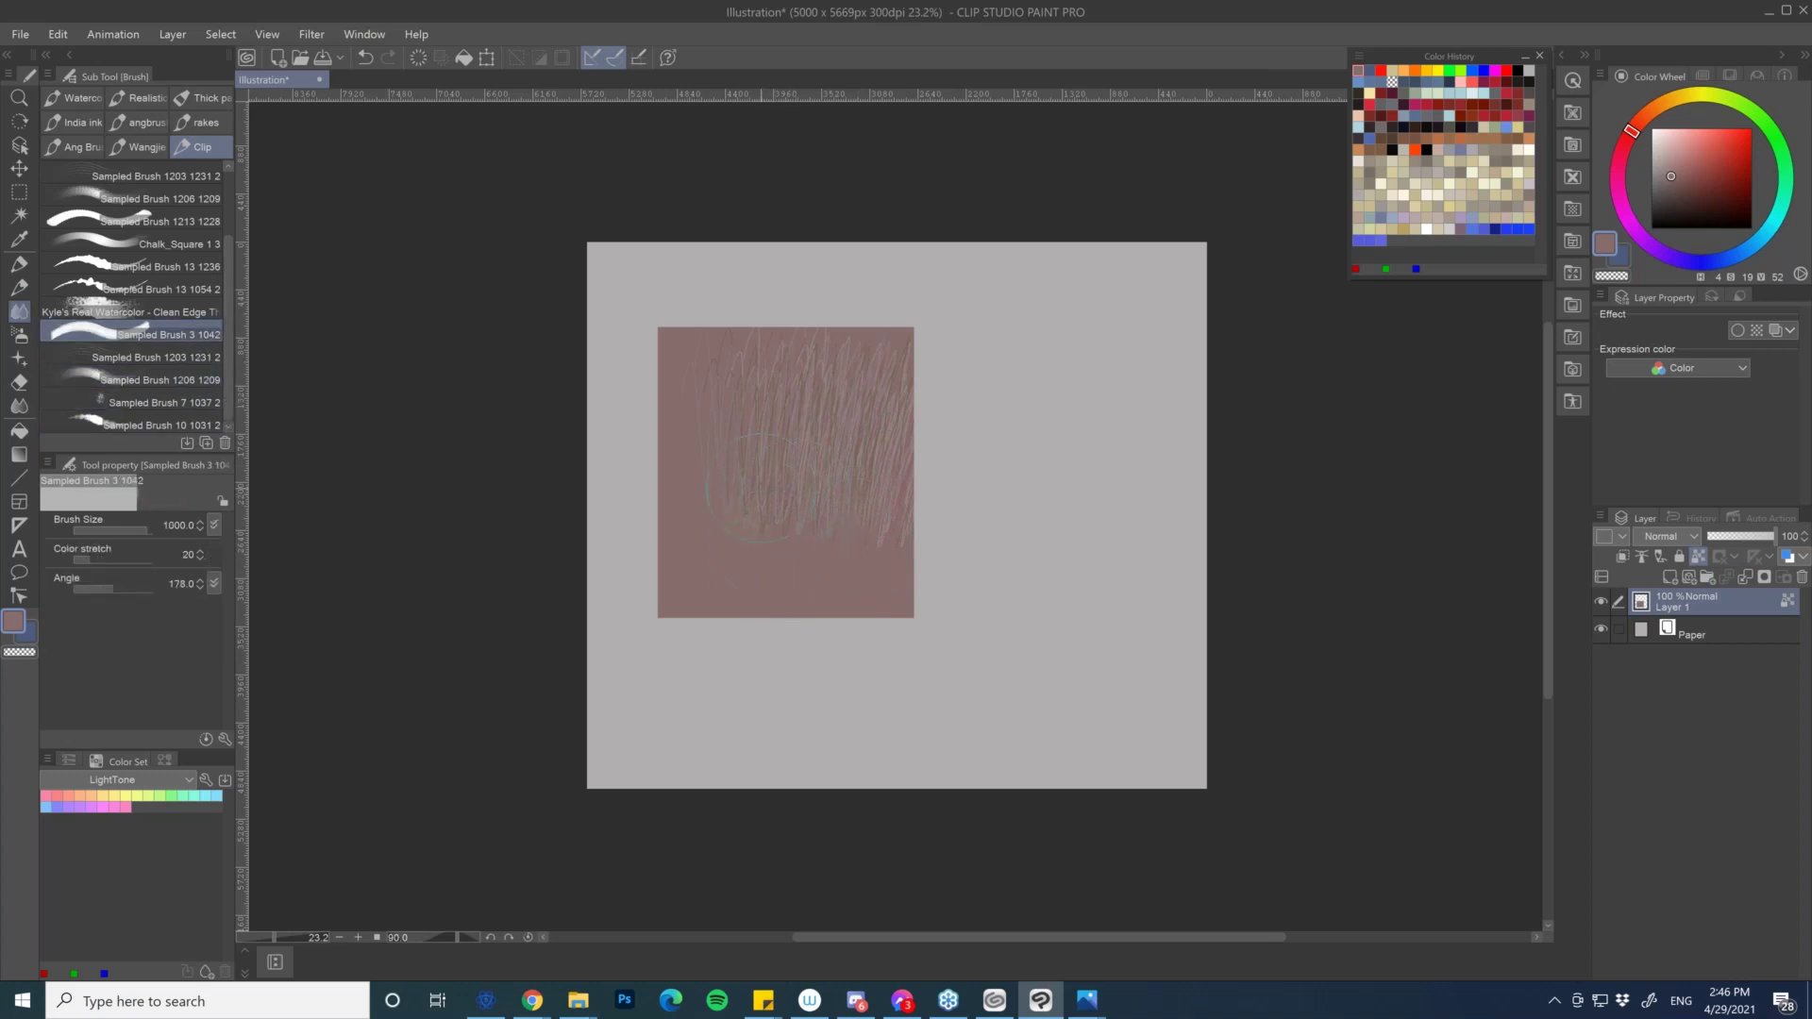
- Set the drawing color to H 4, S 26, V 57 and paint over the rectangle's lower part with Sampled Brush 3 1033 2
drag(1682, 198, 1667, 177)
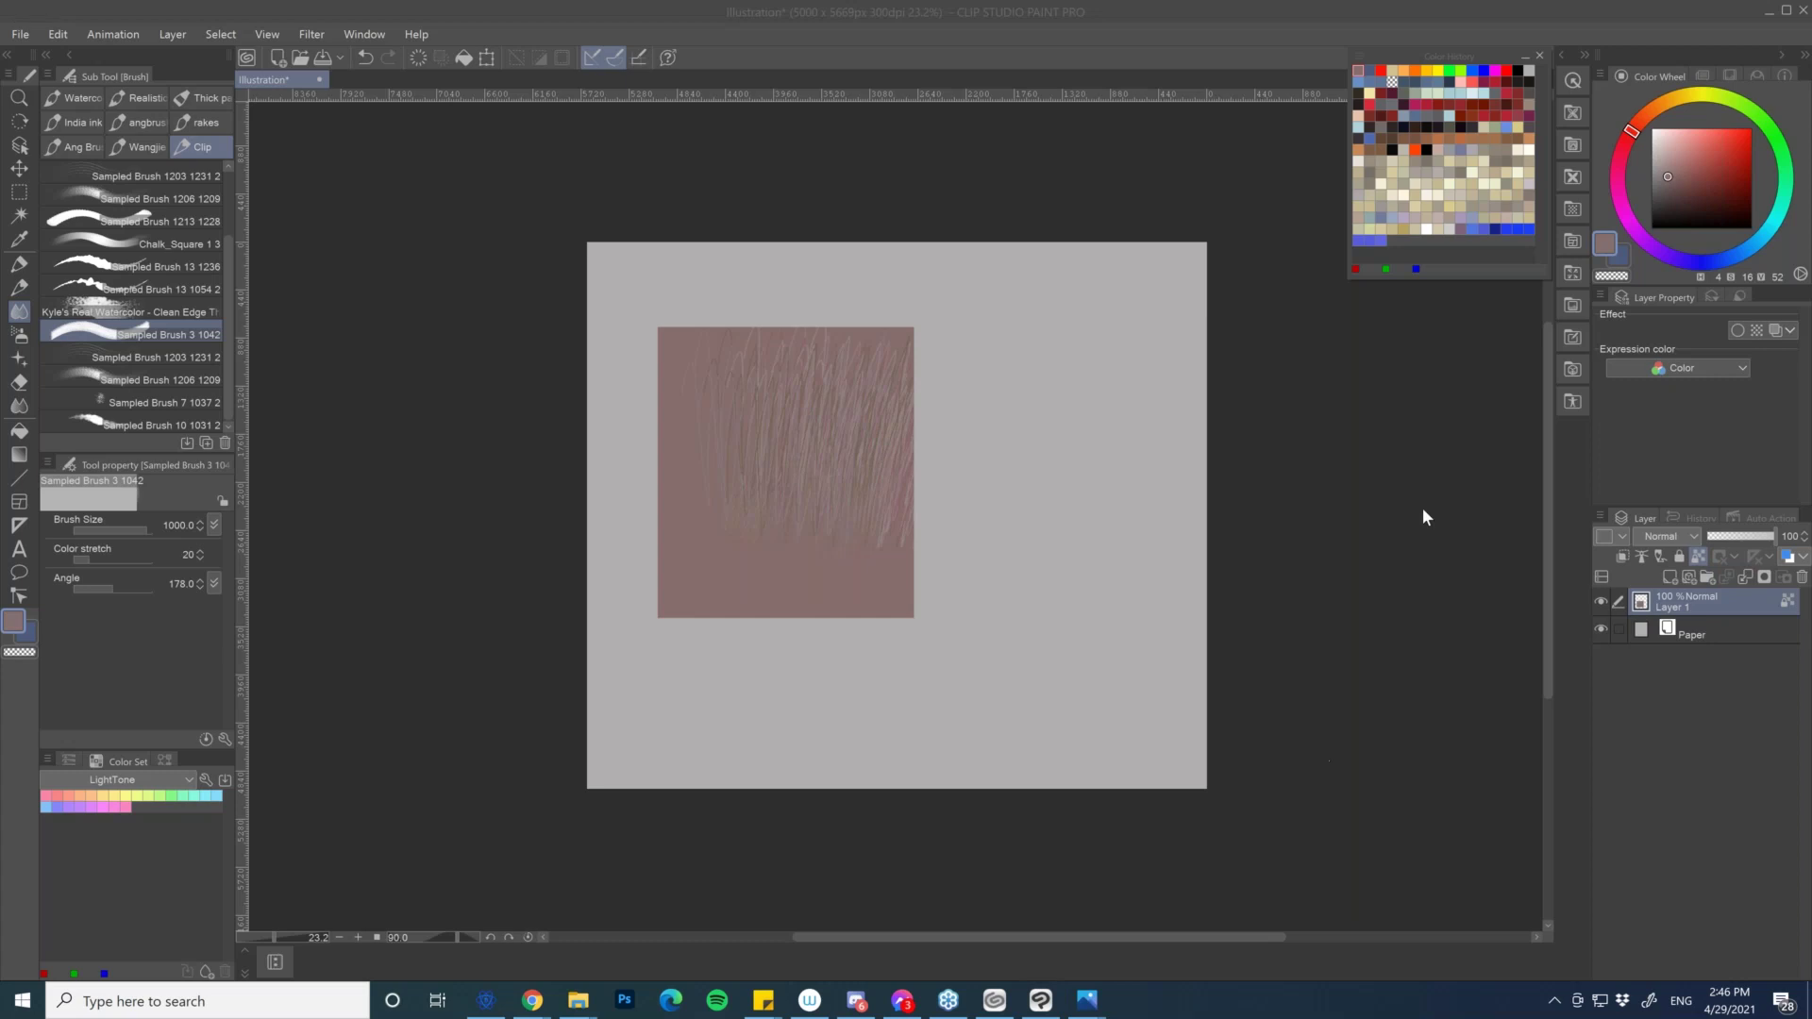
click(17, 622)
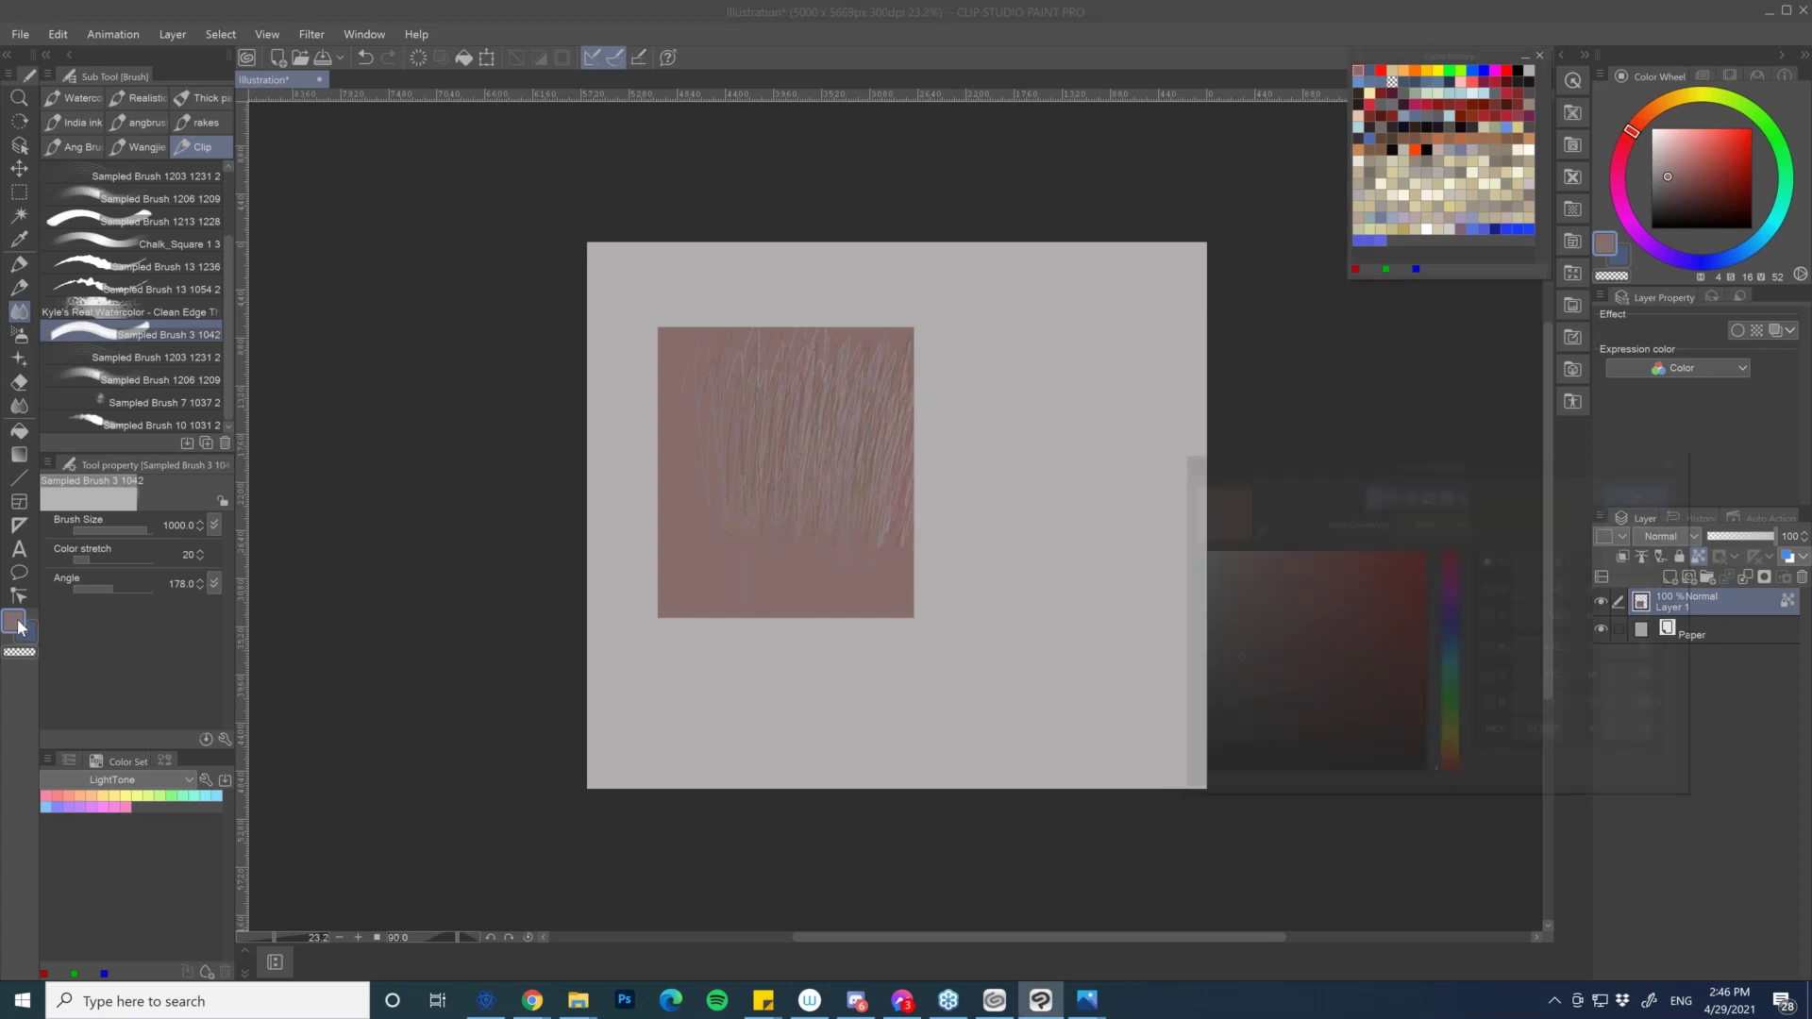
drag(1374, 453, 1187, 185)
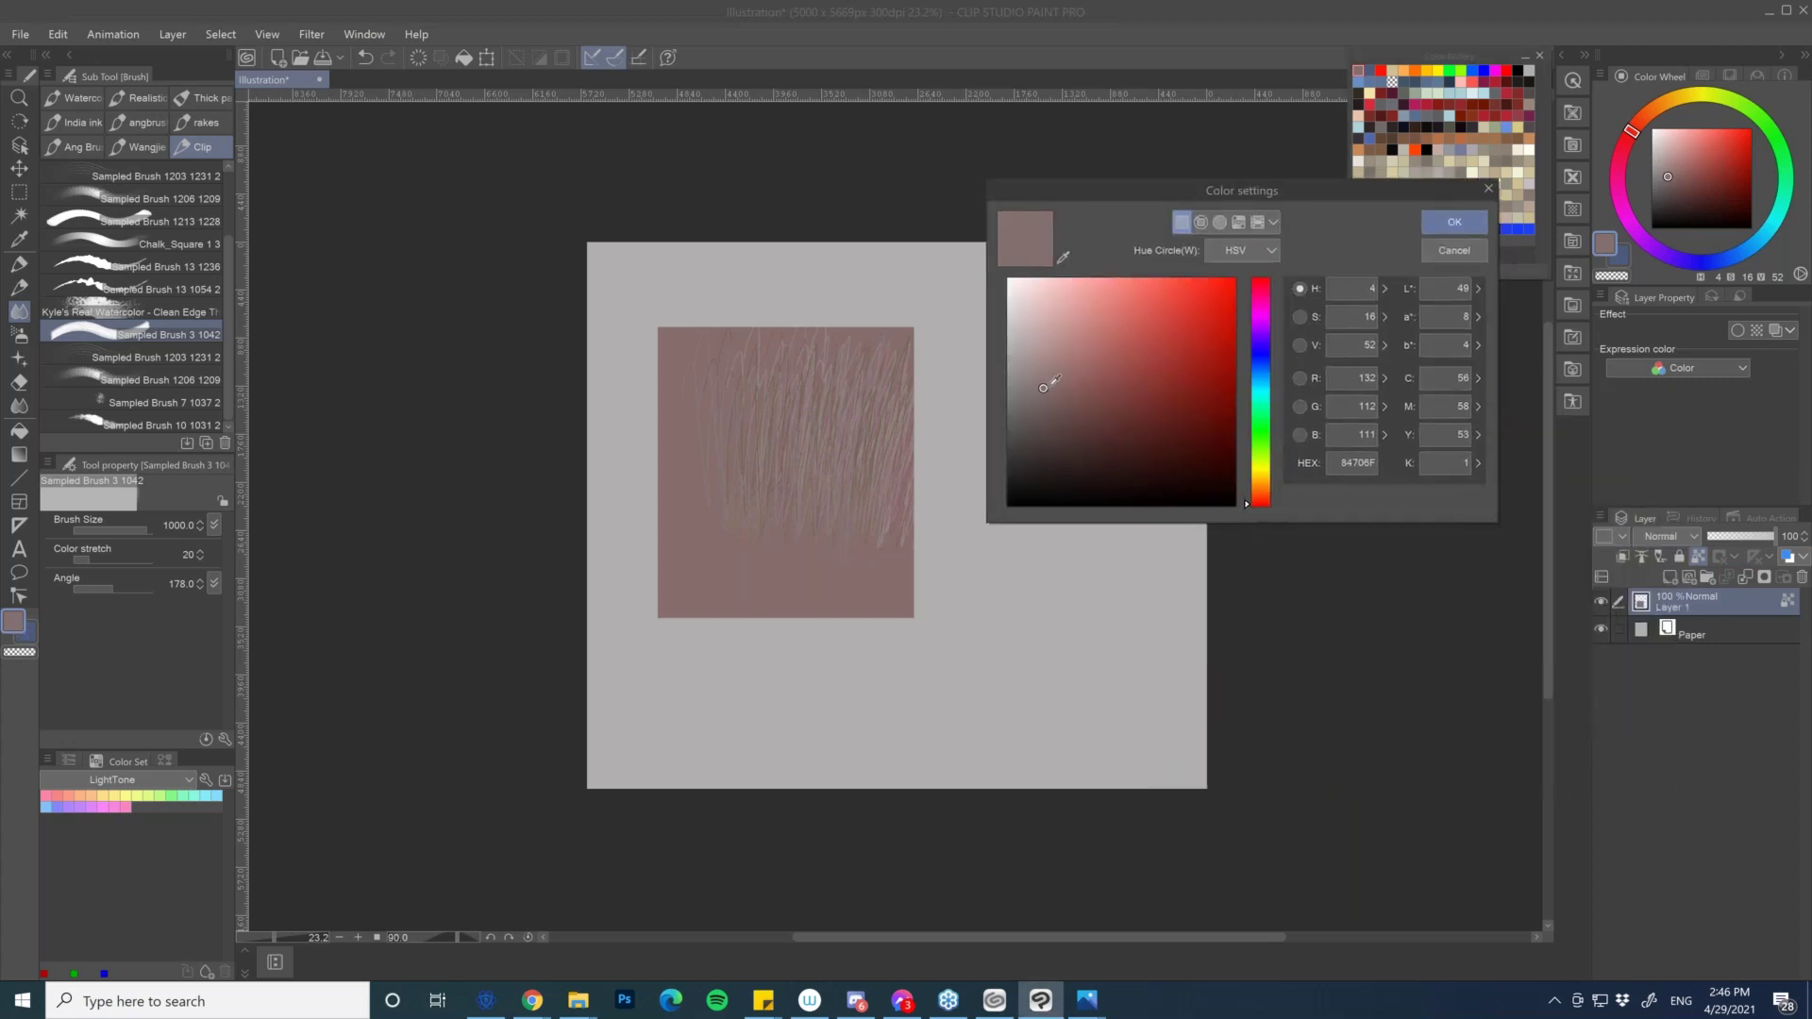
drag(1044, 387, 1066, 376)
click(1451, 225)
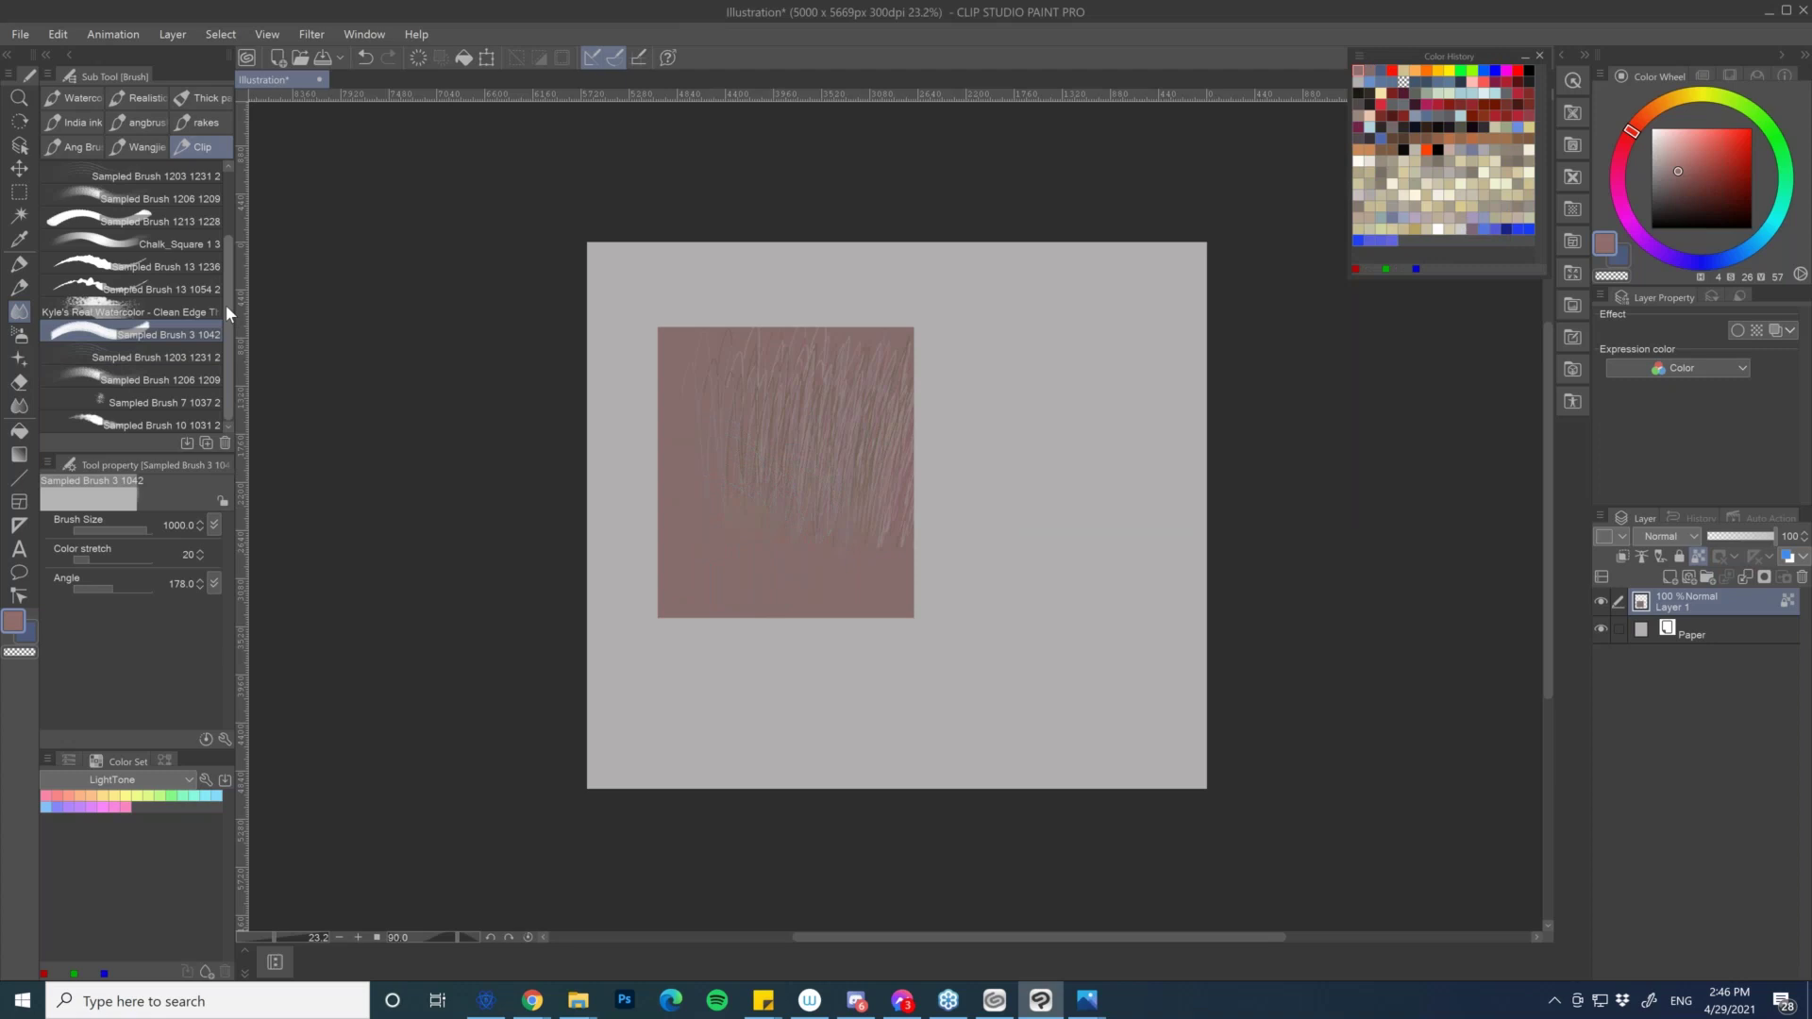
scroll(230, 269, up, 2)
click(204, 219)
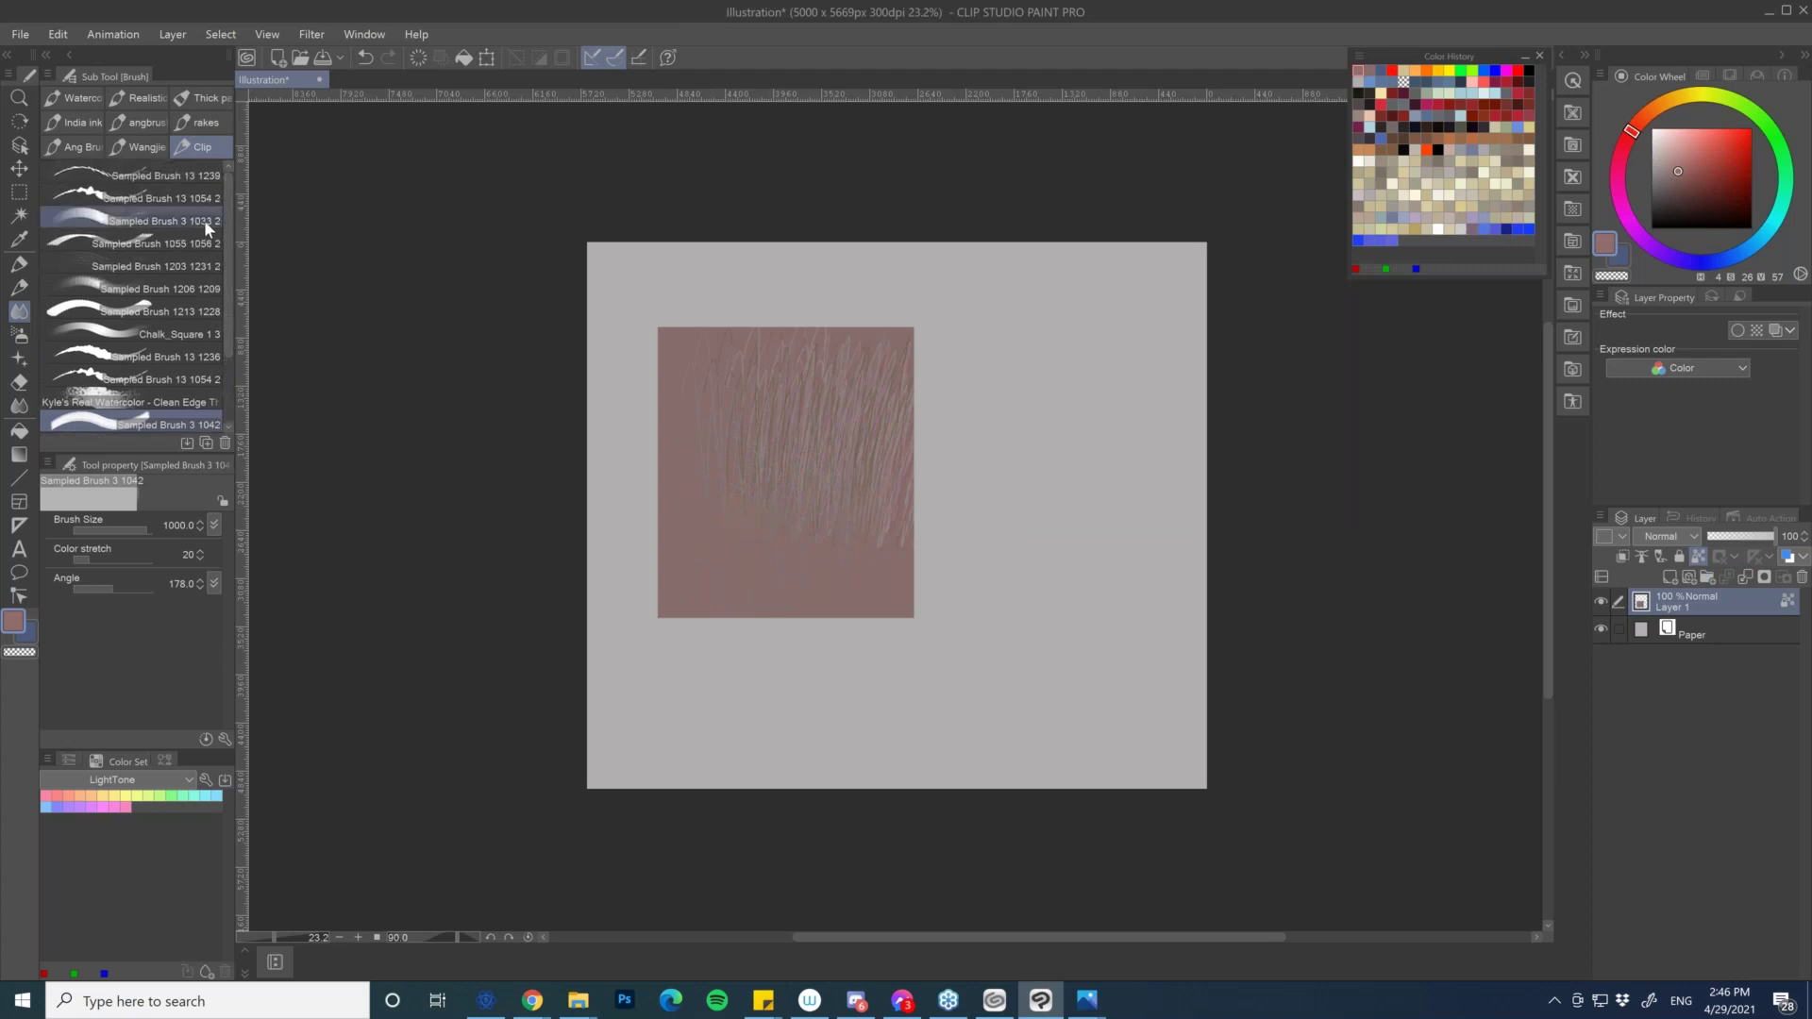
drag(717, 566, 755, 546)
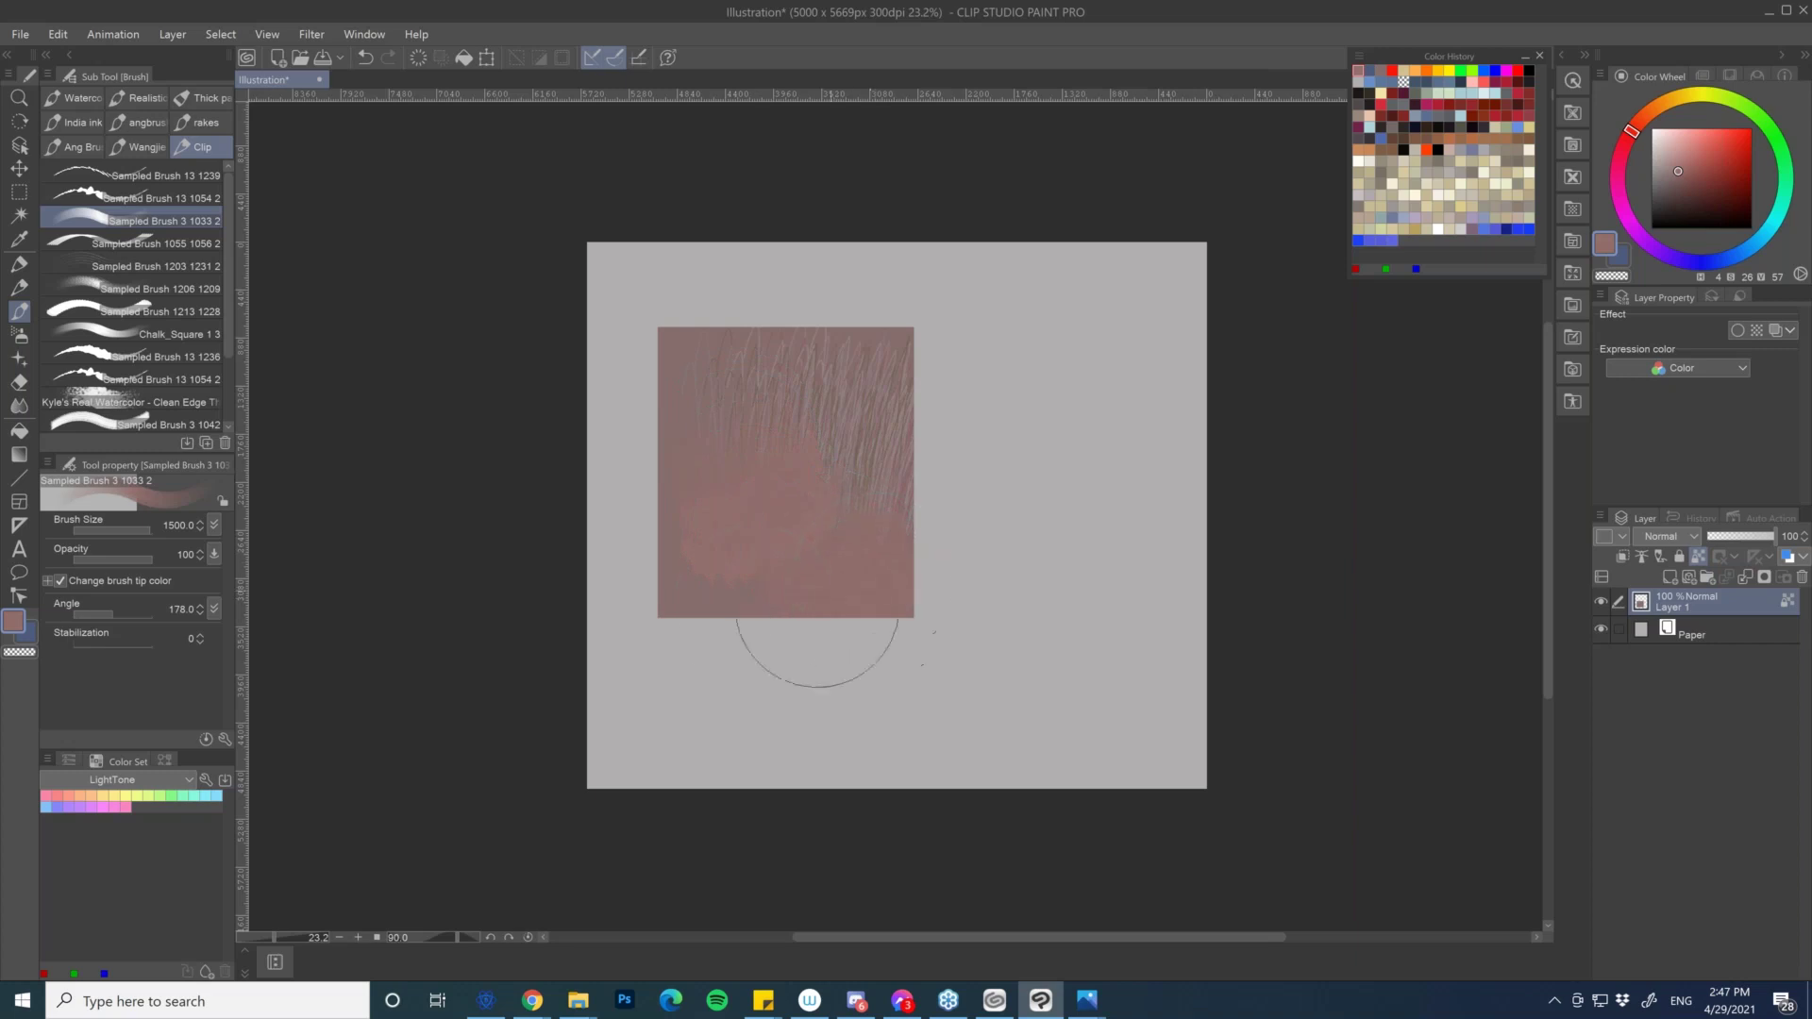
- Sample a grayish brown, paint the rectangle's centre with it, and hatch over the area using Sampled Brush 1203 1231 2 and sampled colors
alt+click(864, 408)
drag(864, 407, 809, 488)
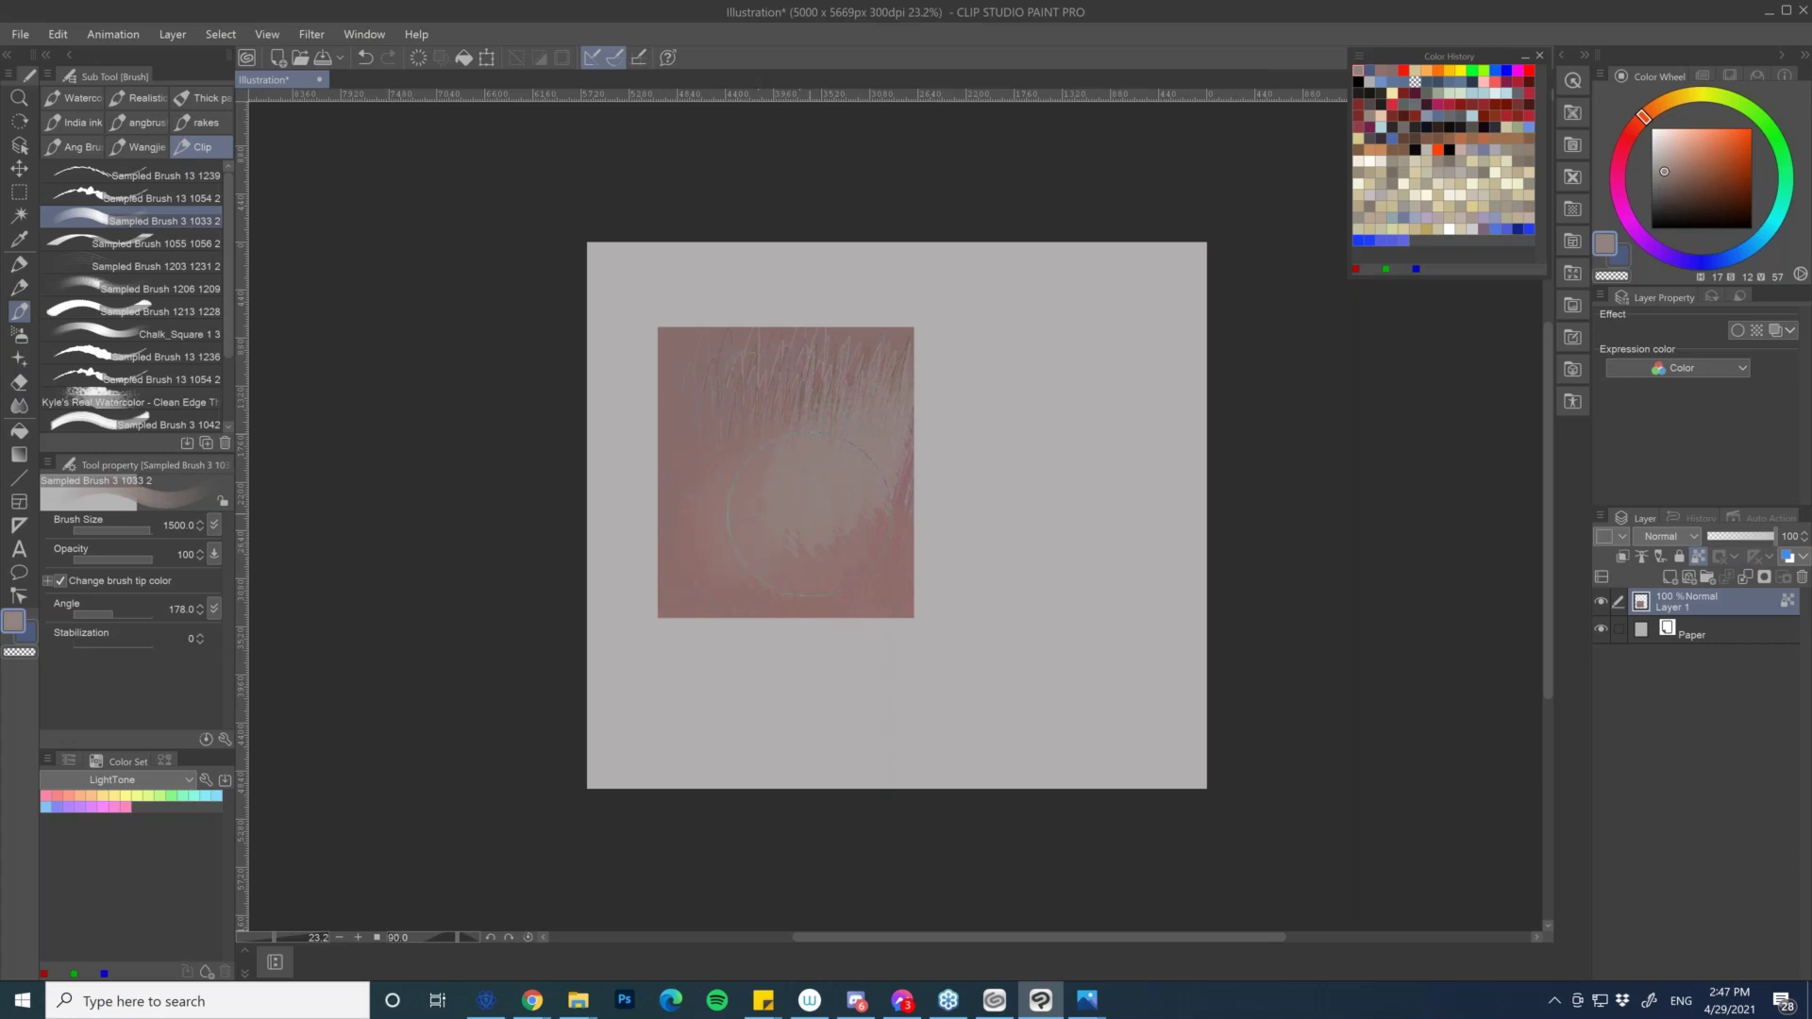
click(201, 262)
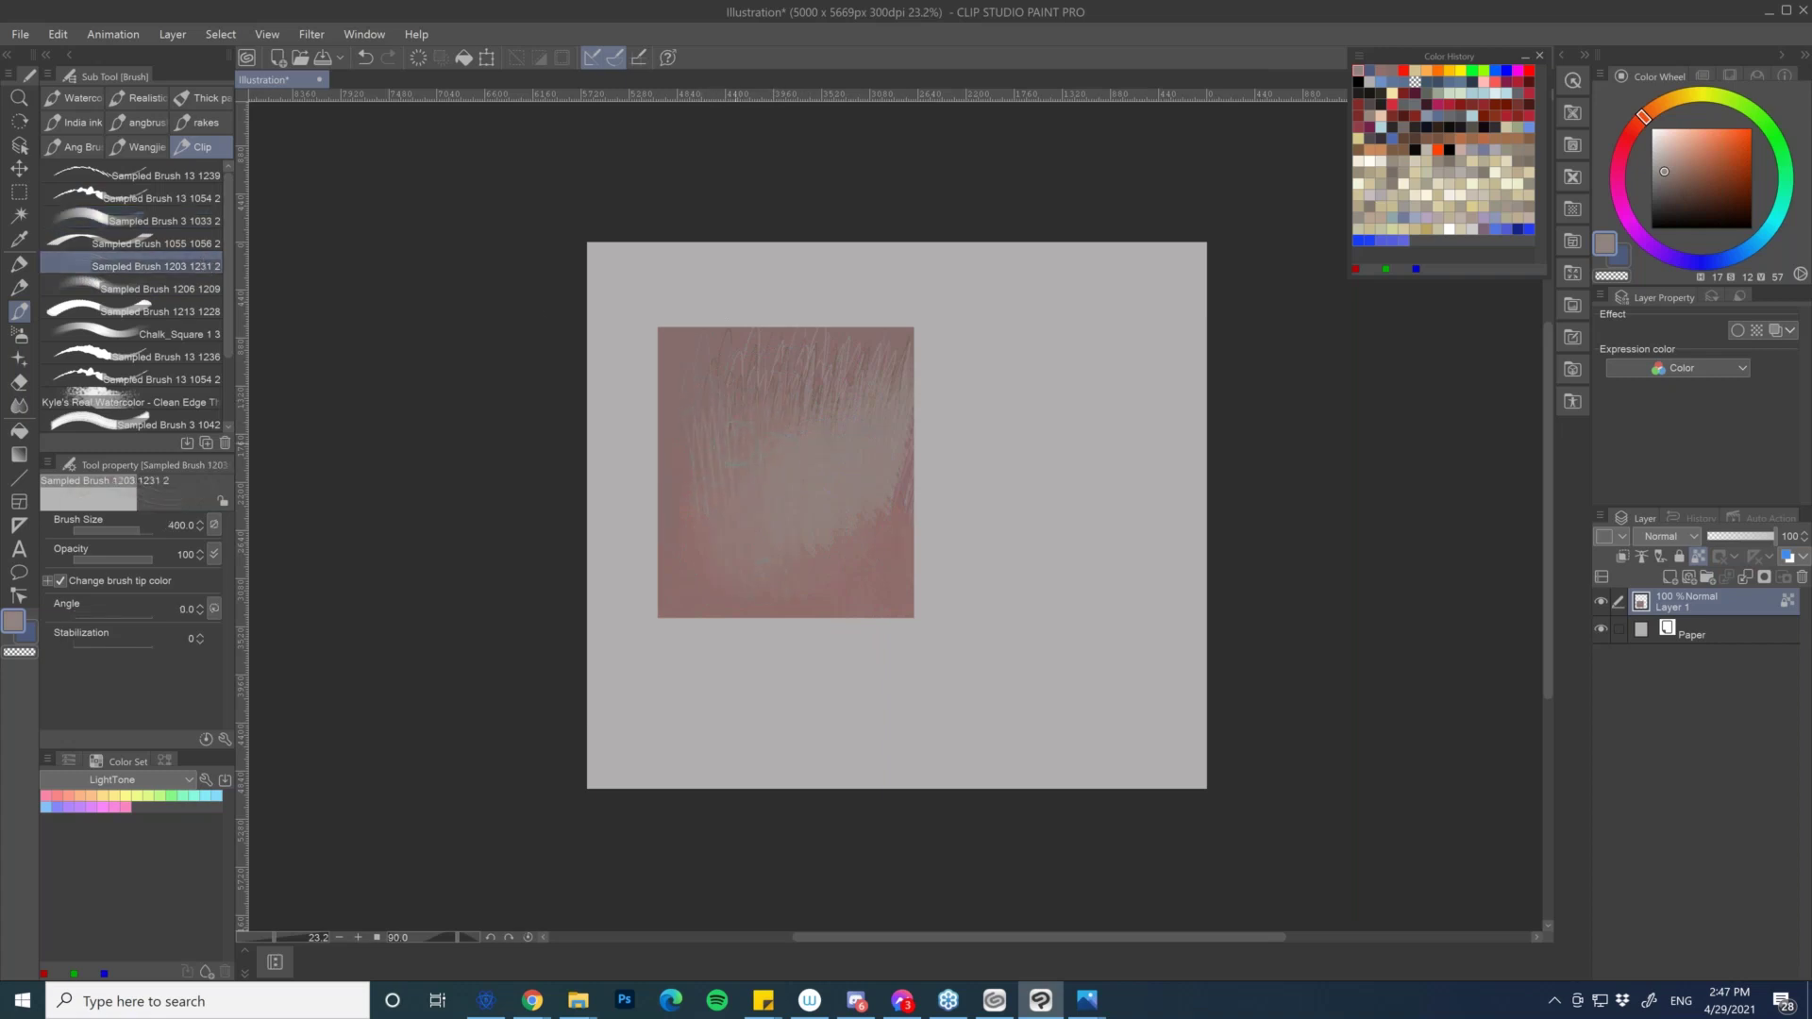
alt+click(701, 528)
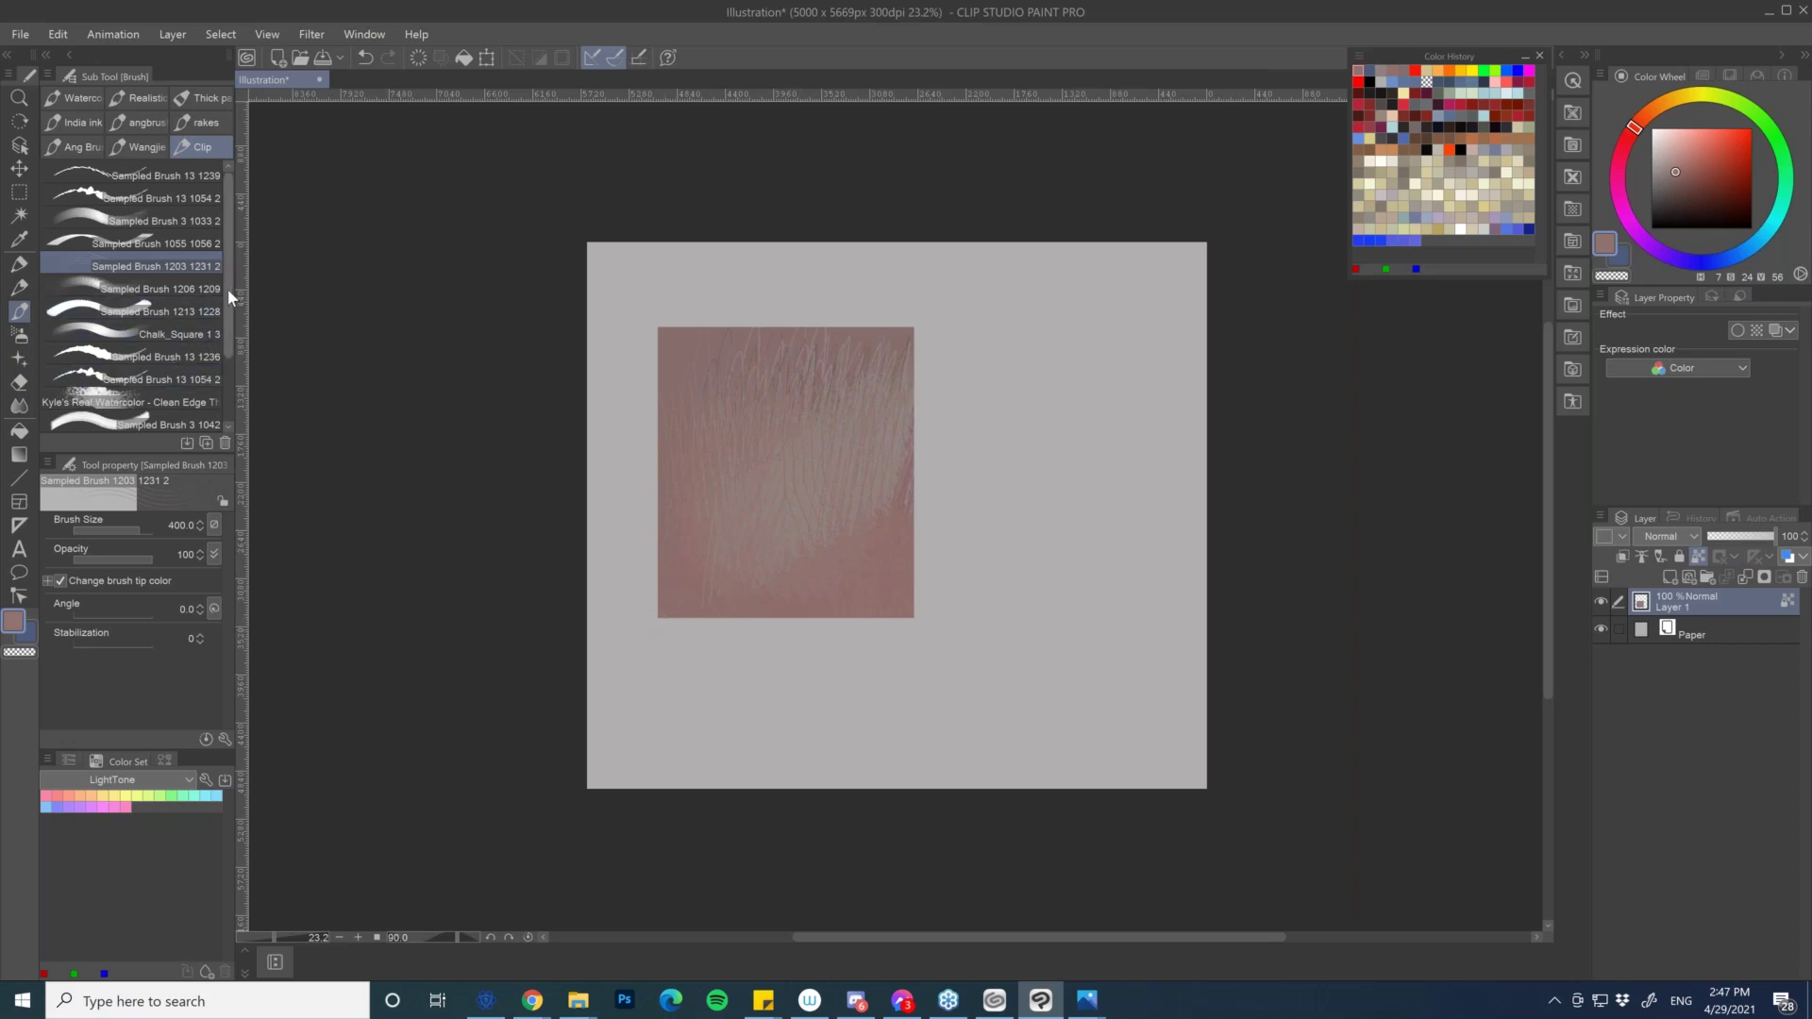
- Paint a solid angular stroke in the rectangle's centre with the Kyle's Real Watercolor - Clean Edge brush at size 300
scroll(223, 336, down, 2)
scroll(224, 336, down, 2)
click(159, 310)
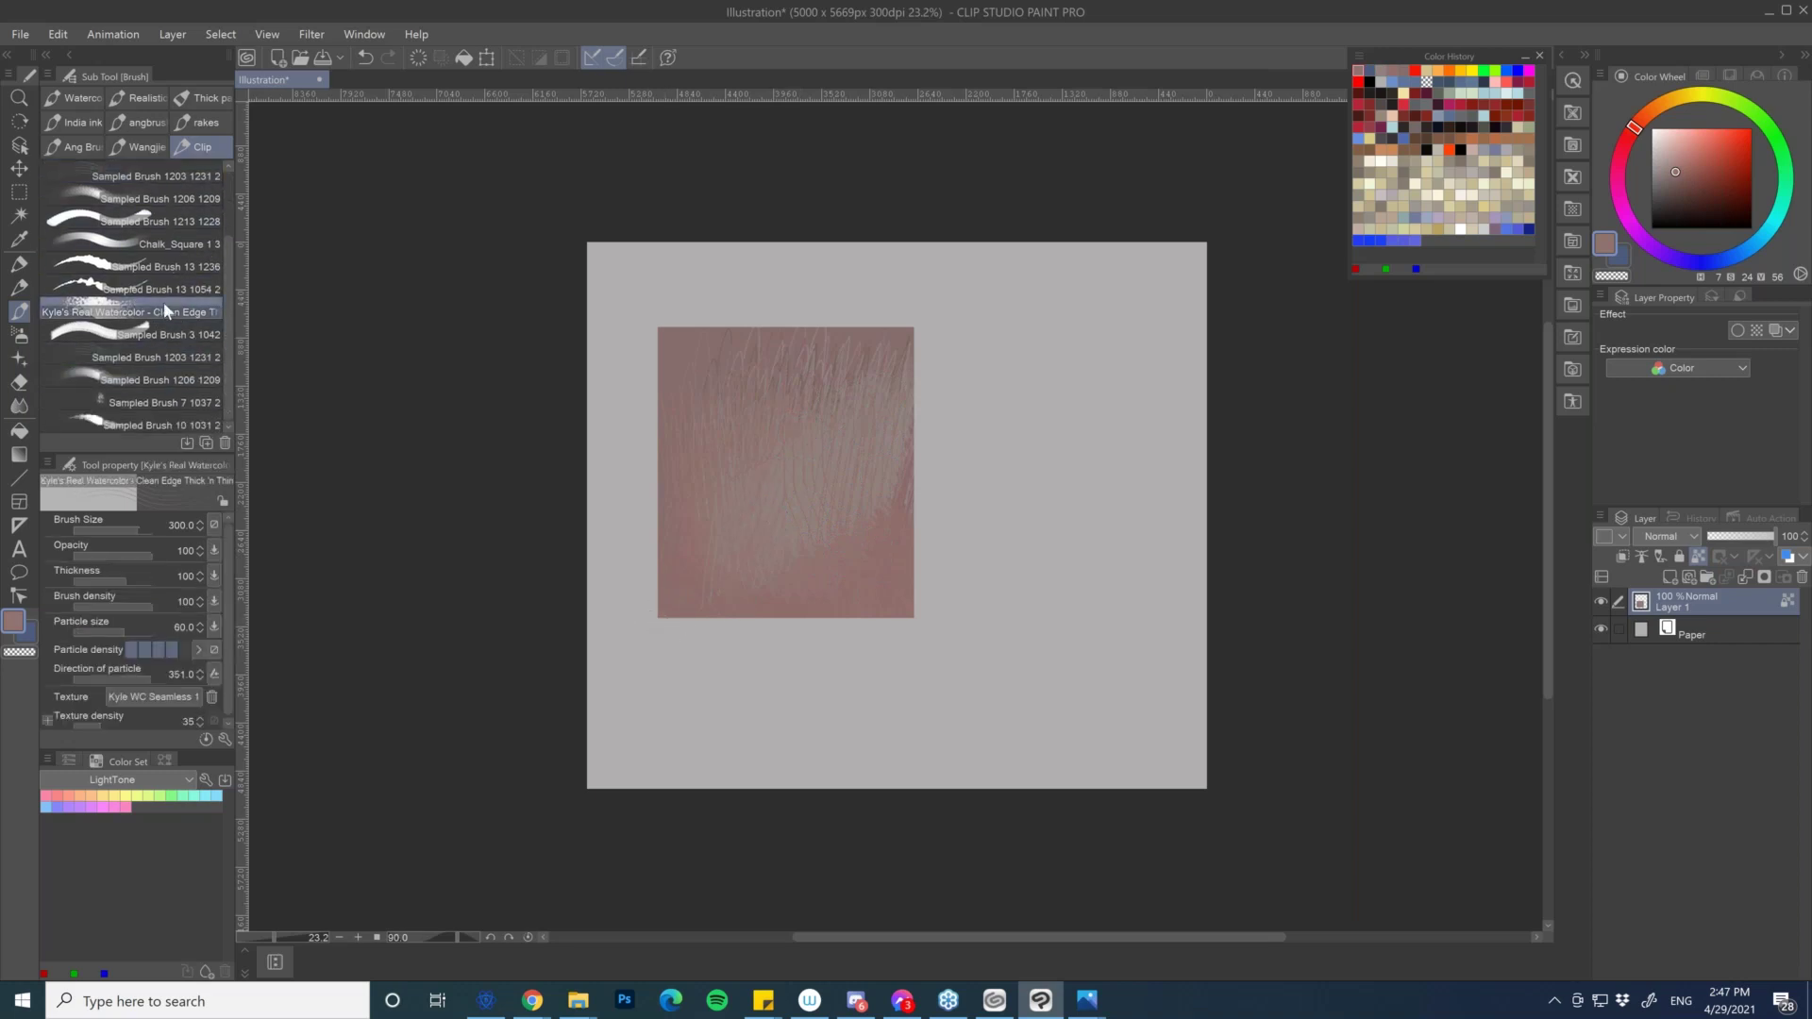
mouse_move(781, 503)
mouse_down()
mouse_move(811, 455)
mouse_move(843, 519)
mouse_up()
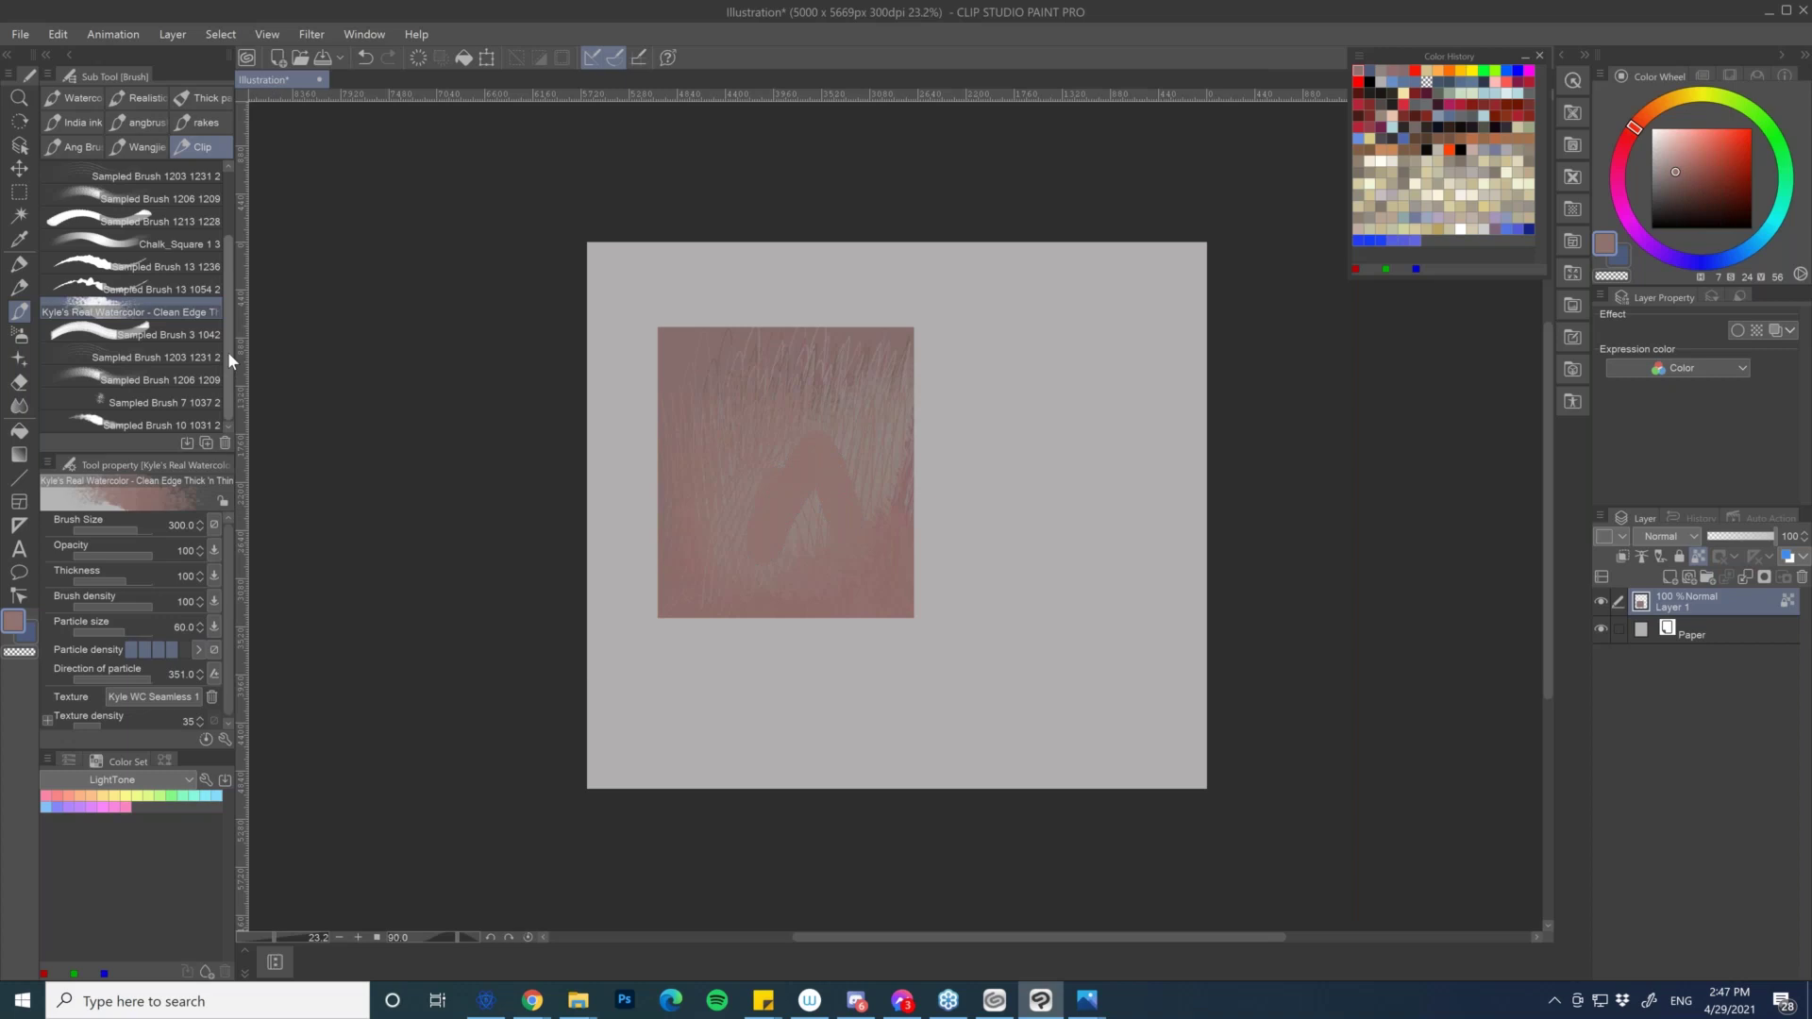
- Cover the rectangle with textured strokes using Sampled Brush 10 1031 2 at size 1500, adding darker patches in a sampled tone
click(188, 421)
mouse_move(712, 386)
mouse_down()
mouse_move(730, 430)
mouse_move(761, 405)
mouse_move(796, 504)
mouse_move(783, 575)
mouse_move(720, 586)
mouse_move(667, 538)
mouse_move(854, 481)
mouse_move(850, 392)
mouse_move(873, 445)
mouse_up()
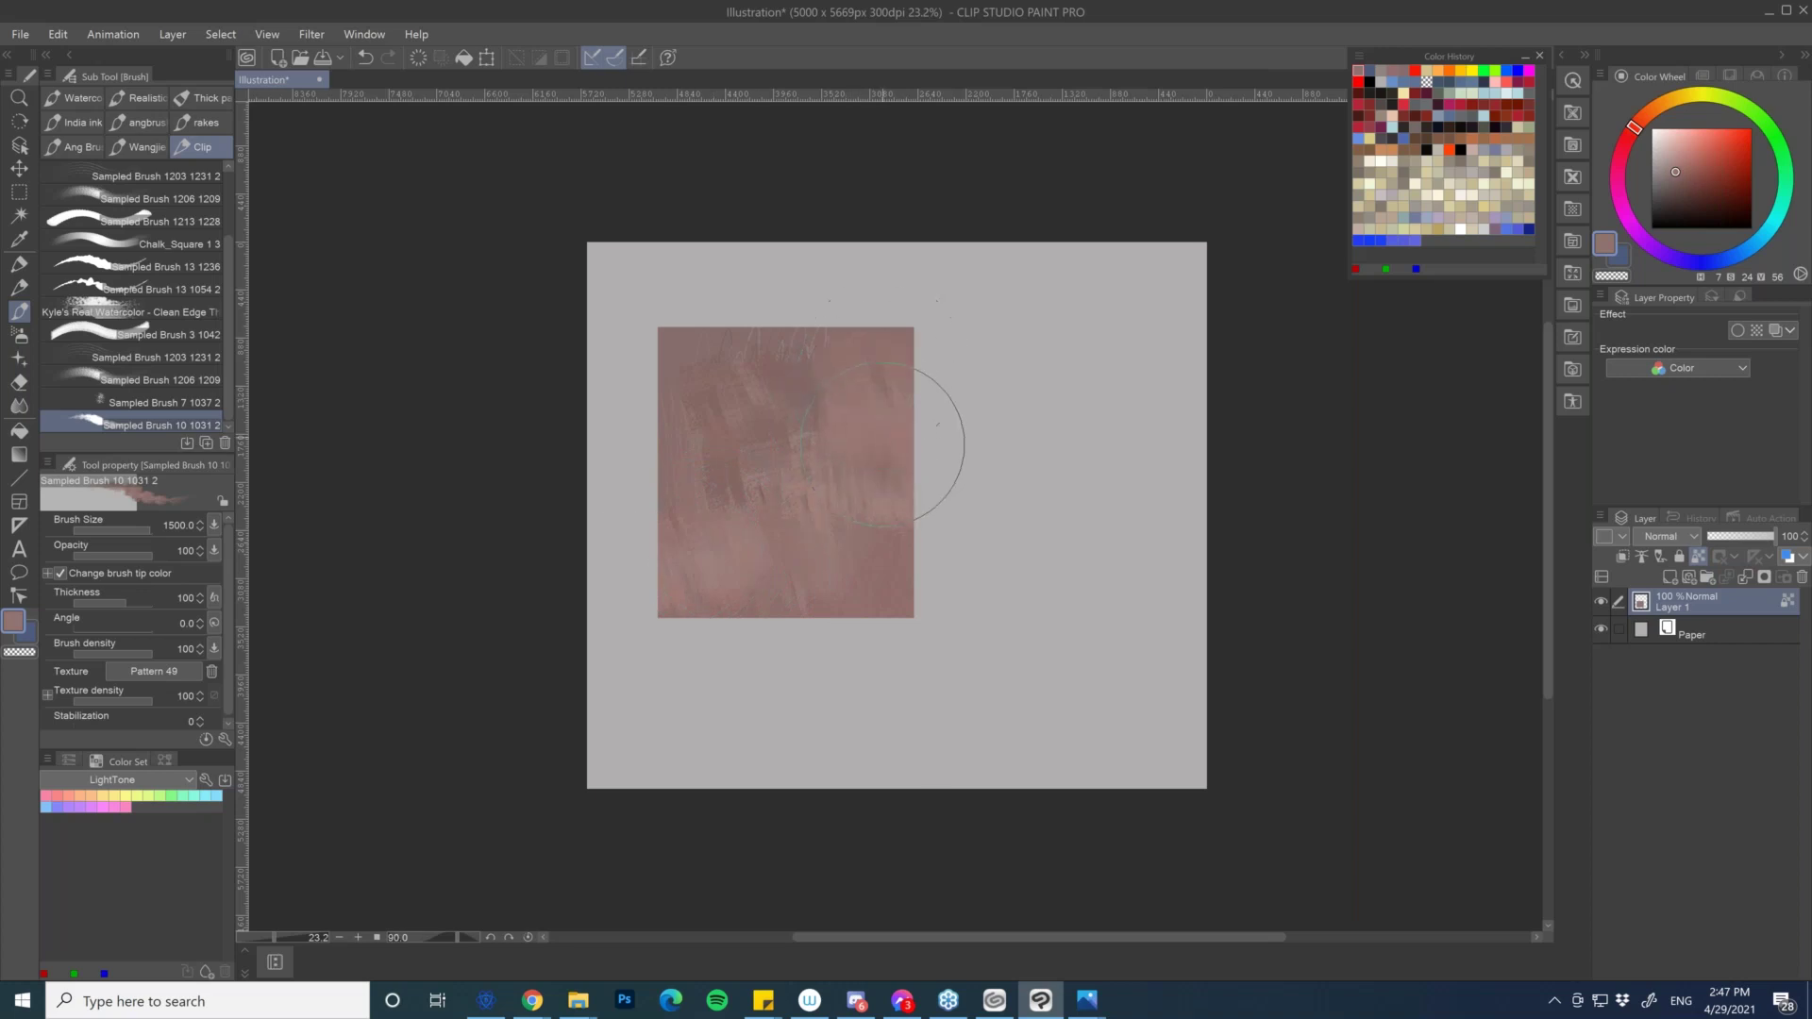
mouse_move(738, 377)
mouse_down()
mouse_move(717, 457)
mouse_move(848, 493)
mouse_move(873, 587)
mouse_move(792, 345)
mouse_up()
alt+click(785, 364)
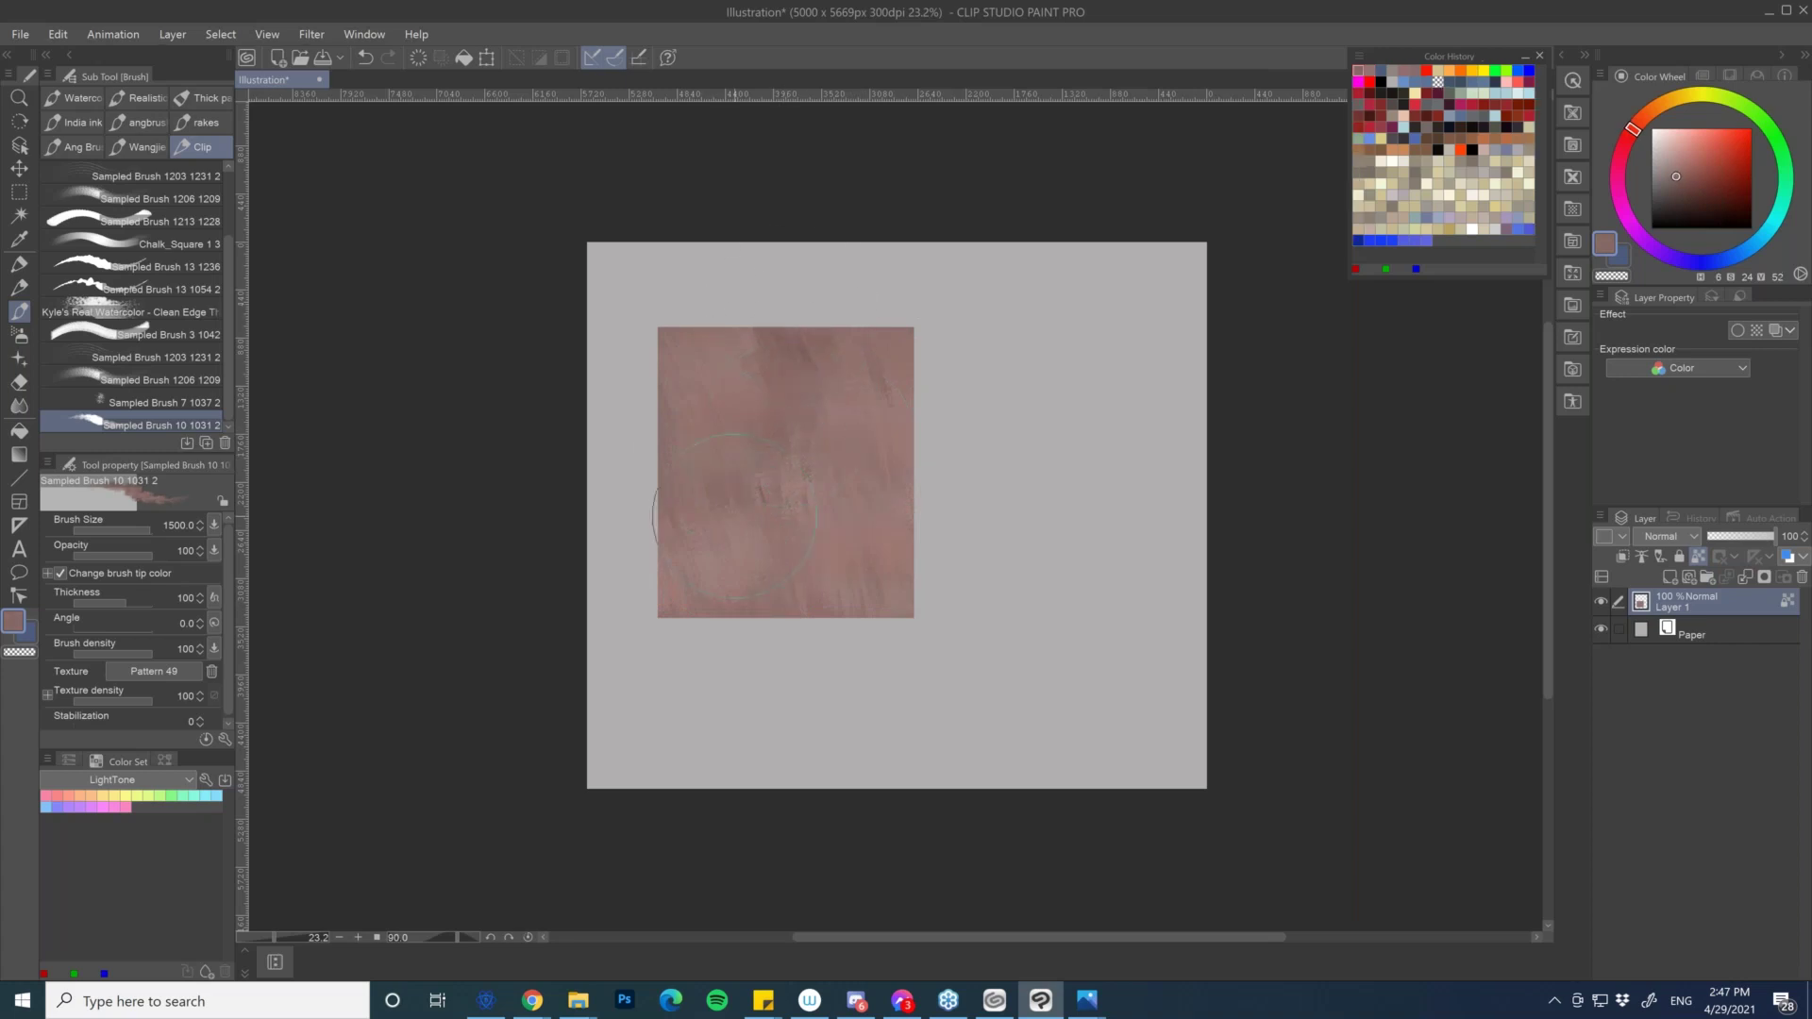
drag(722, 486, 792, 467)
- Try a darker textured patch near the rectangle's lower right corner and undo it
scroll(794, 468, down, 2)
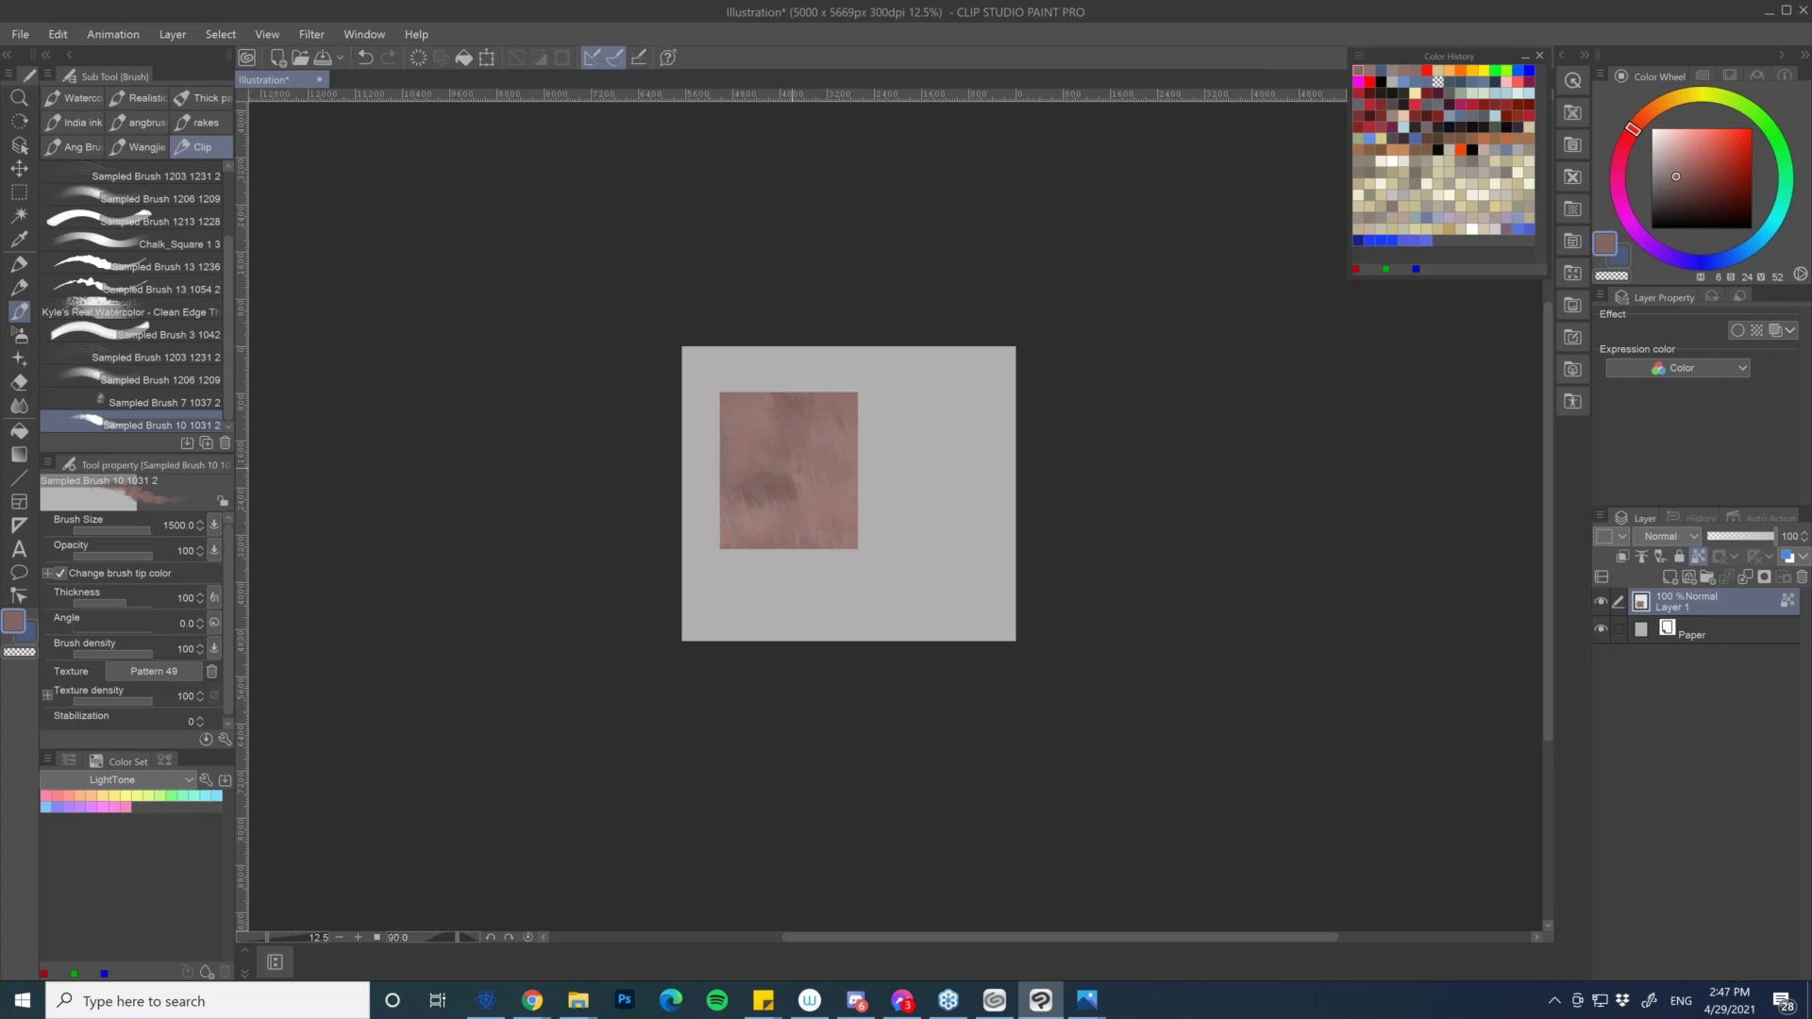
scroll(793, 470, up, 2)
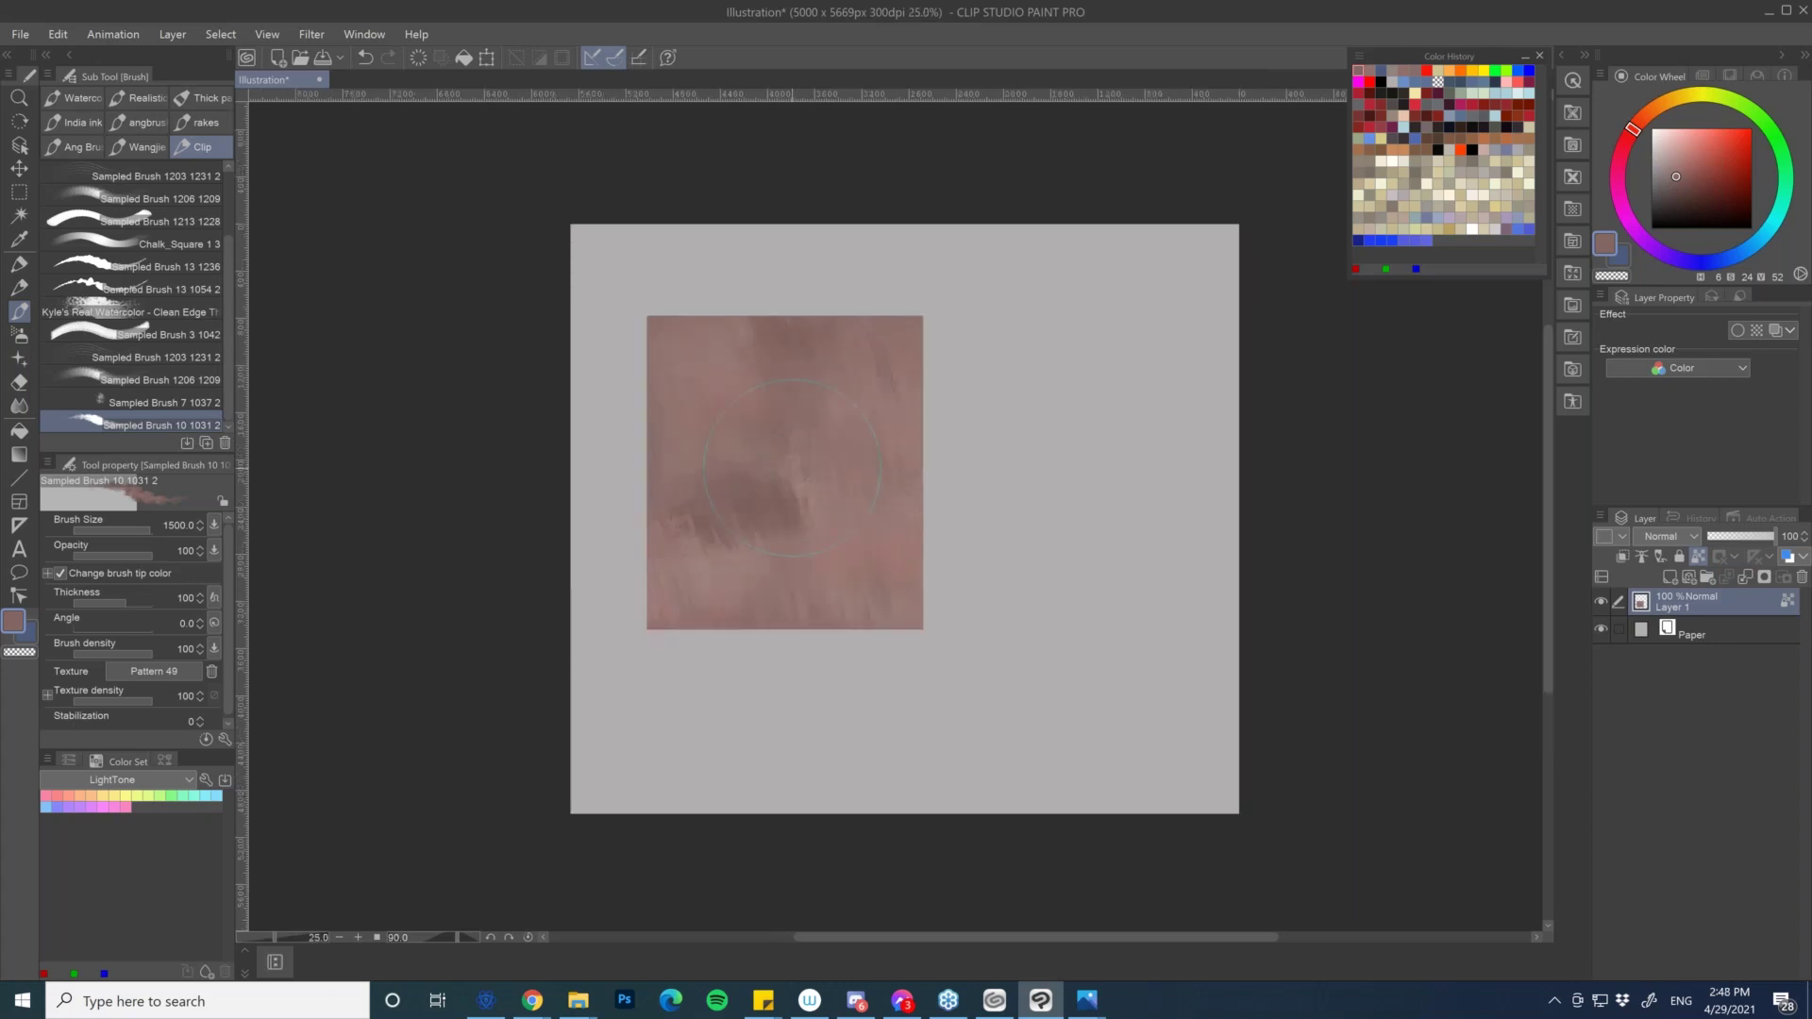
drag(863, 558, 862, 589)
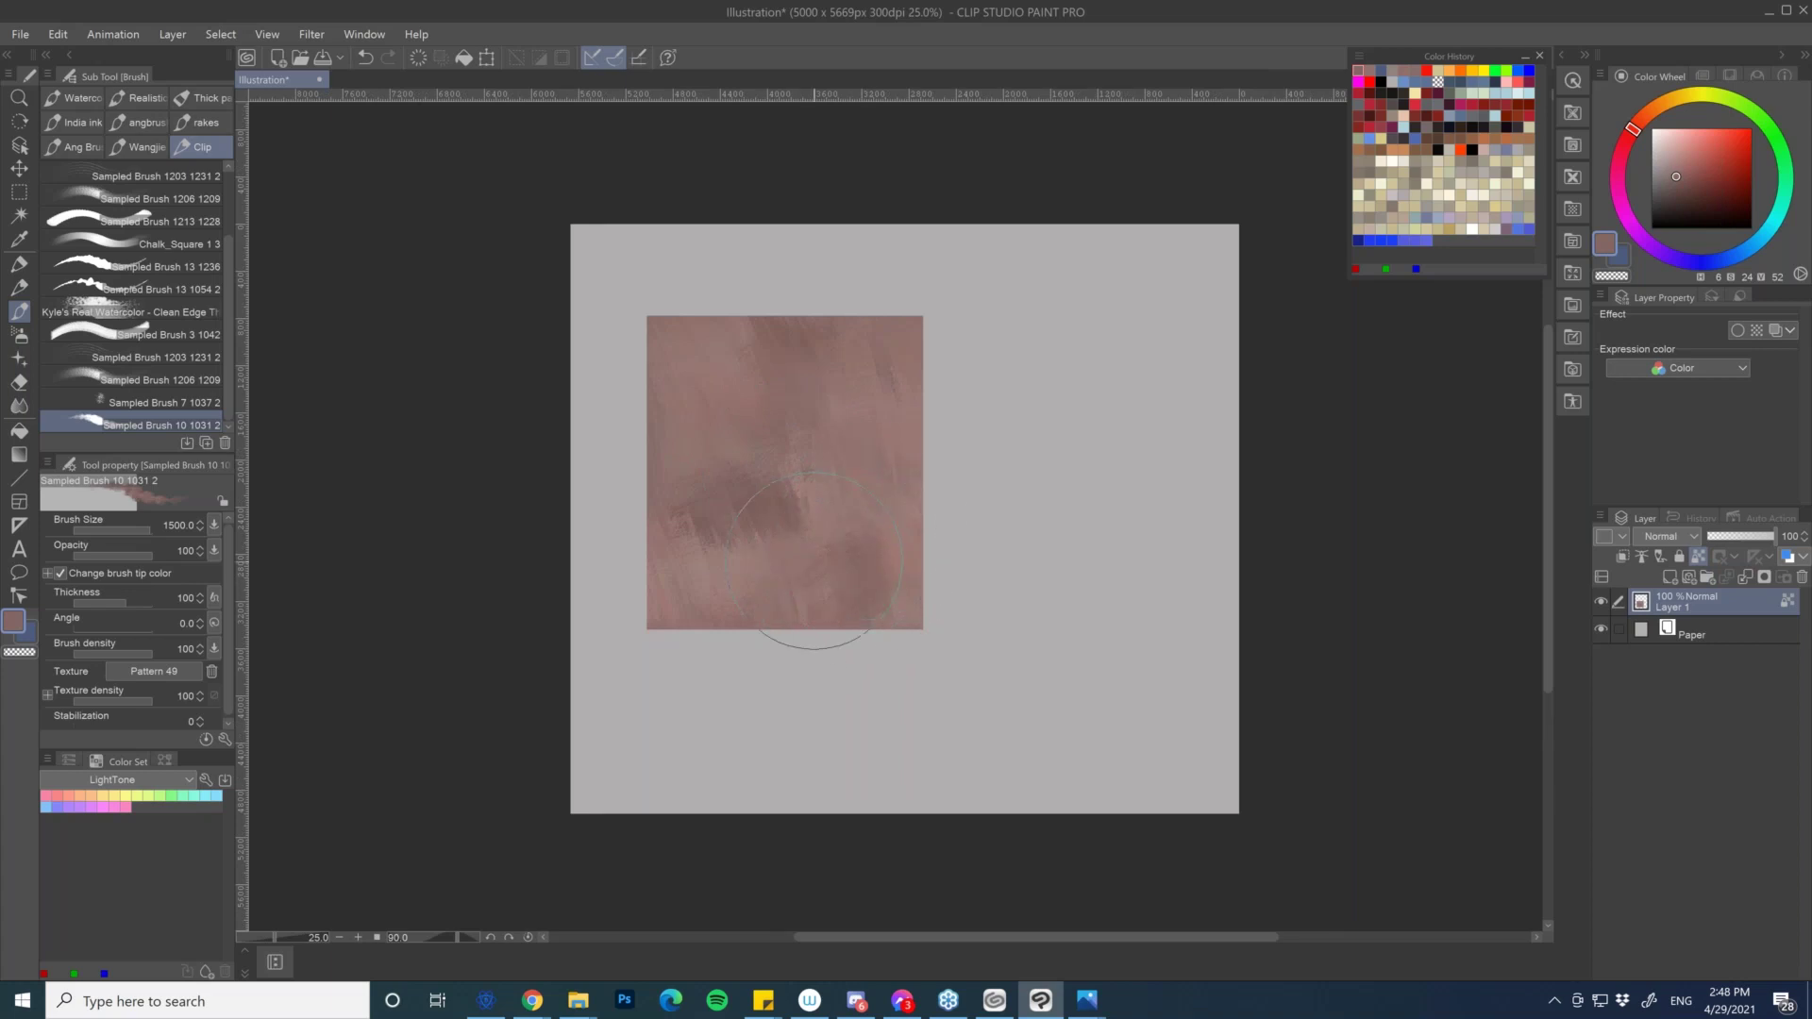
key(ctrl+z)
- Choose a bright blue (H 223, S 74, V 95) and paint the rectangle's lower part as water at brush size 300
click(1726, 261)
drag(1705, 157, 1726, 133)
mouse_move(660, 500)
mouse_down()
mouse_move(981, 519)
mouse_move(652, 542)
mouse_move(844, 539)
mouse_move(723, 557)
mouse_move(899, 577)
mouse_move(761, 589)
mouse_move(703, 650)
mouse_move(658, 525)
mouse_move(681, 650)
mouse_move(728, 593)
mouse_move(775, 585)
mouse_move(790, 547)
mouse_move(838, 597)
mouse_move(876, 554)
mouse_move(837, 592)
mouse_move(732, 618)
mouse_move(977, 592)
mouse_move(907, 545)
mouse_move(794, 547)
mouse_move(849, 541)
mouse_move(624, 514)
mouse_move(995, 504)
mouse_move(978, 533)
mouse_move(922, 545)
mouse_move(902, 646)
mouse_move(926, 602)
mouse_move(899, 574)
mouse_move(911, 547)
mouse_move(876, 629)
mouse_move(973, 513)
mouse_move(594, 513)
mouse_up()
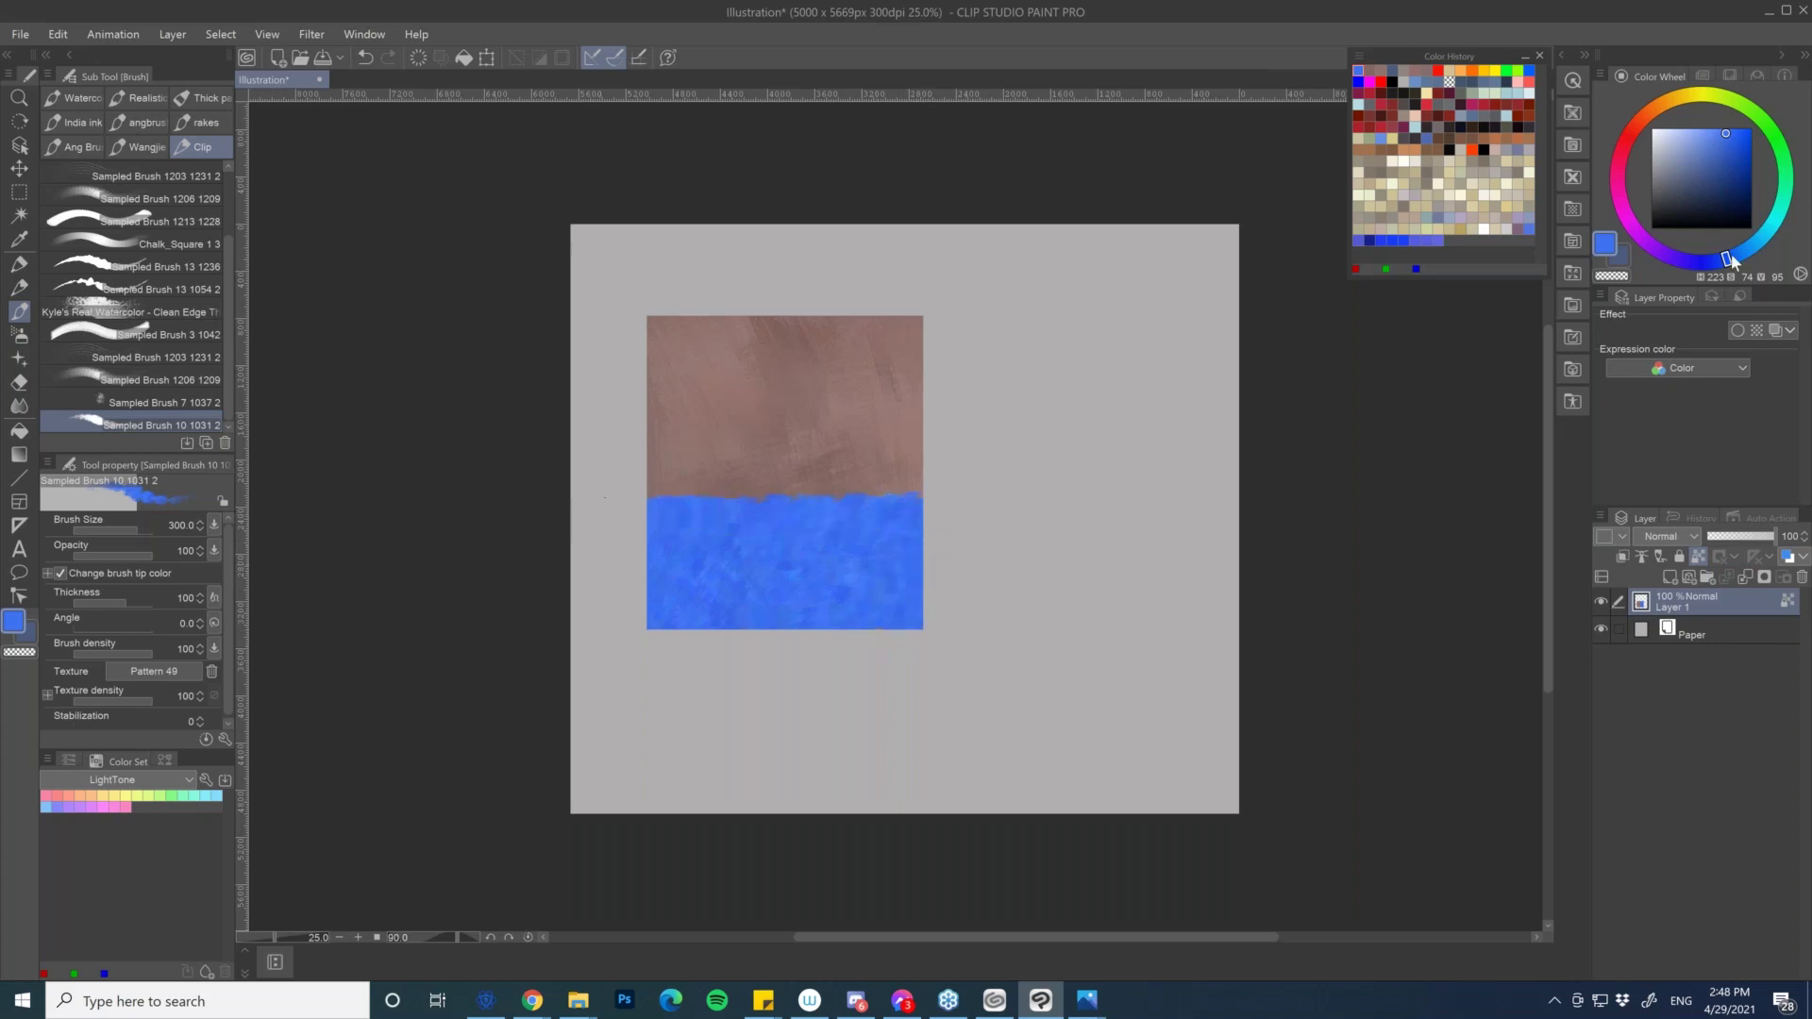
- Shift the color to cyan (H 183, S 74, V 95) and paint irregular horizontal highlights across the blue water
drag(1726, 258, 1773, 224)
drag(677, 521, 831, 534)
drag(706, 559, 923, 562)
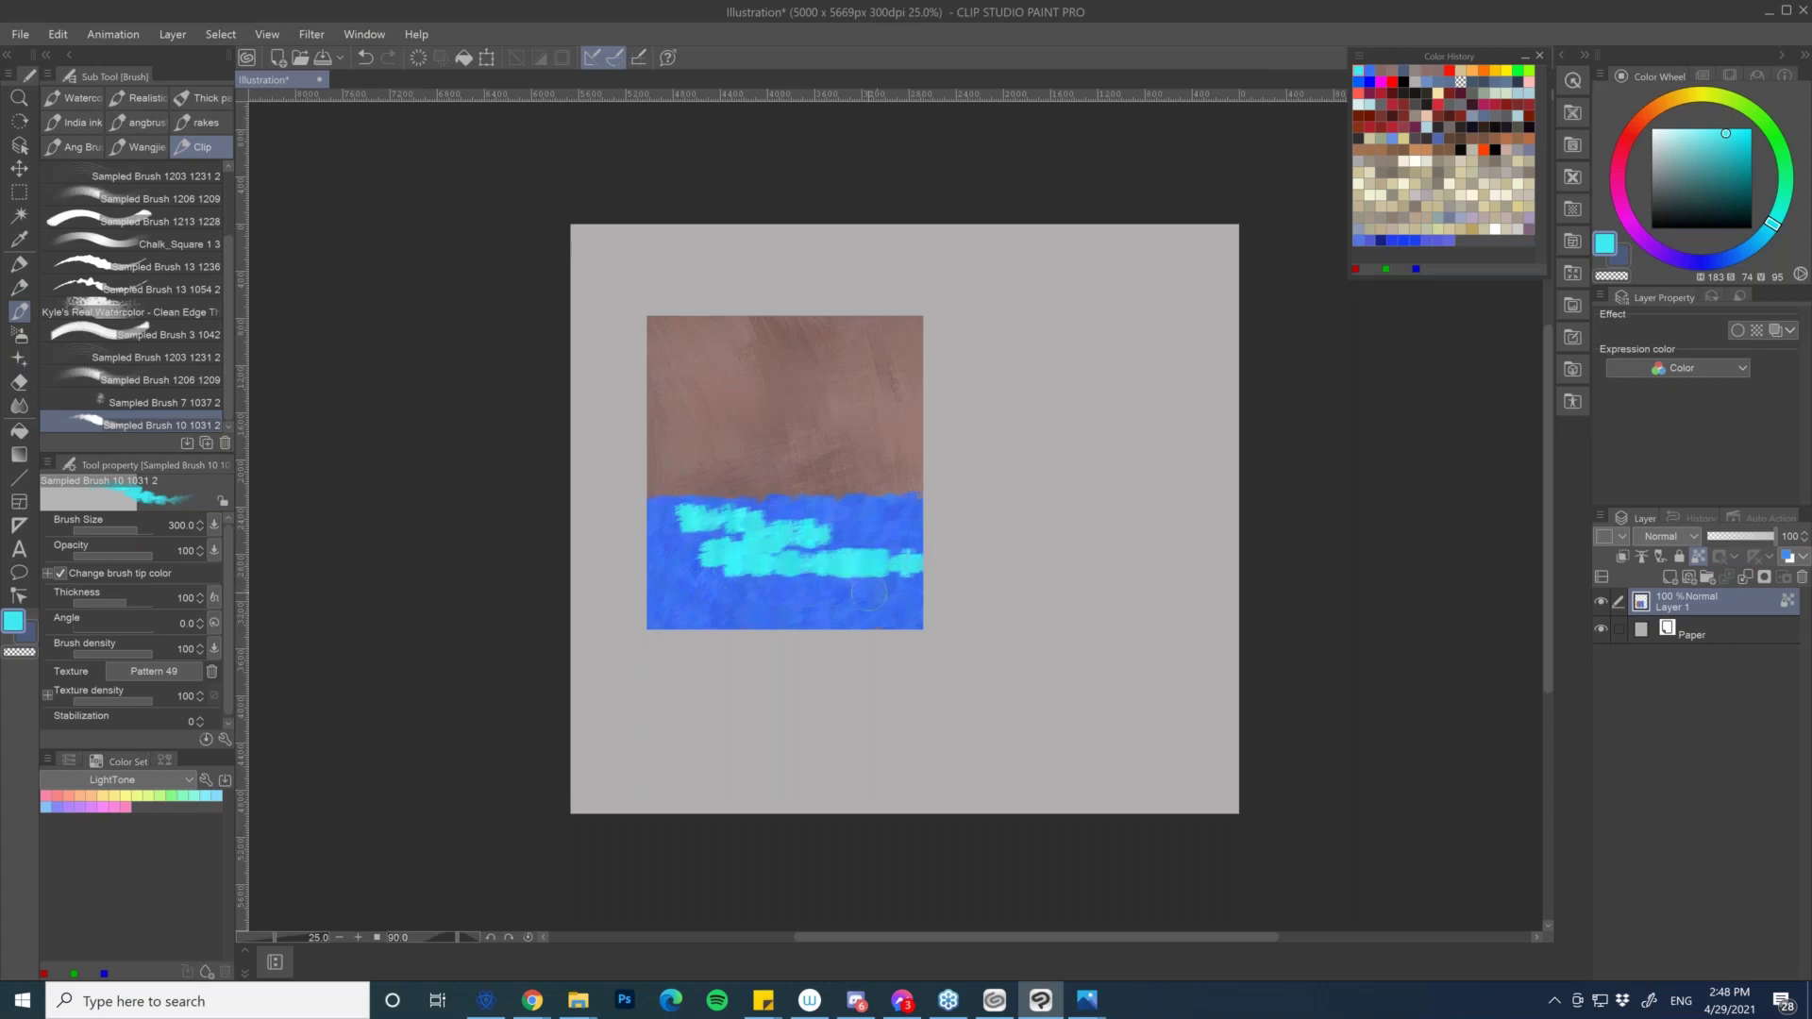
- Shift the hue to a lighter blue (H 203, S 74, V 95) and paint straight horizontal bands across the water
drag(1772, 225, 1753, 247)
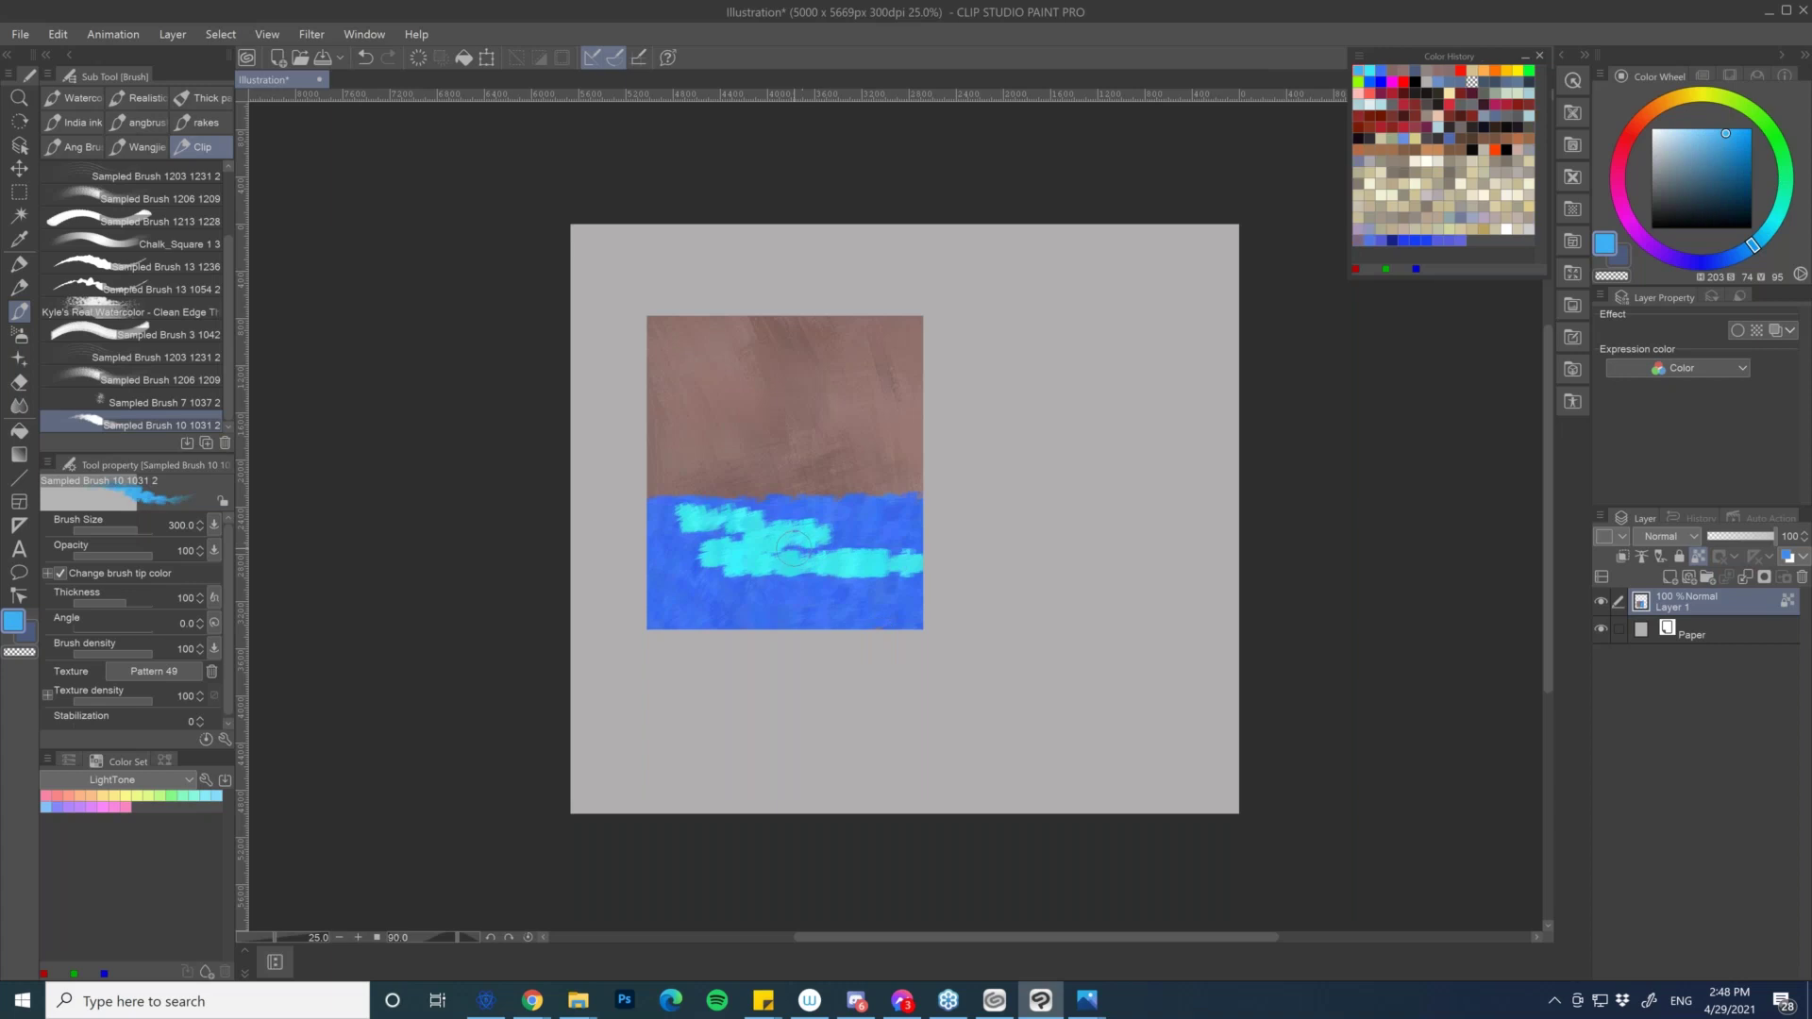
shift+click(949, 535)
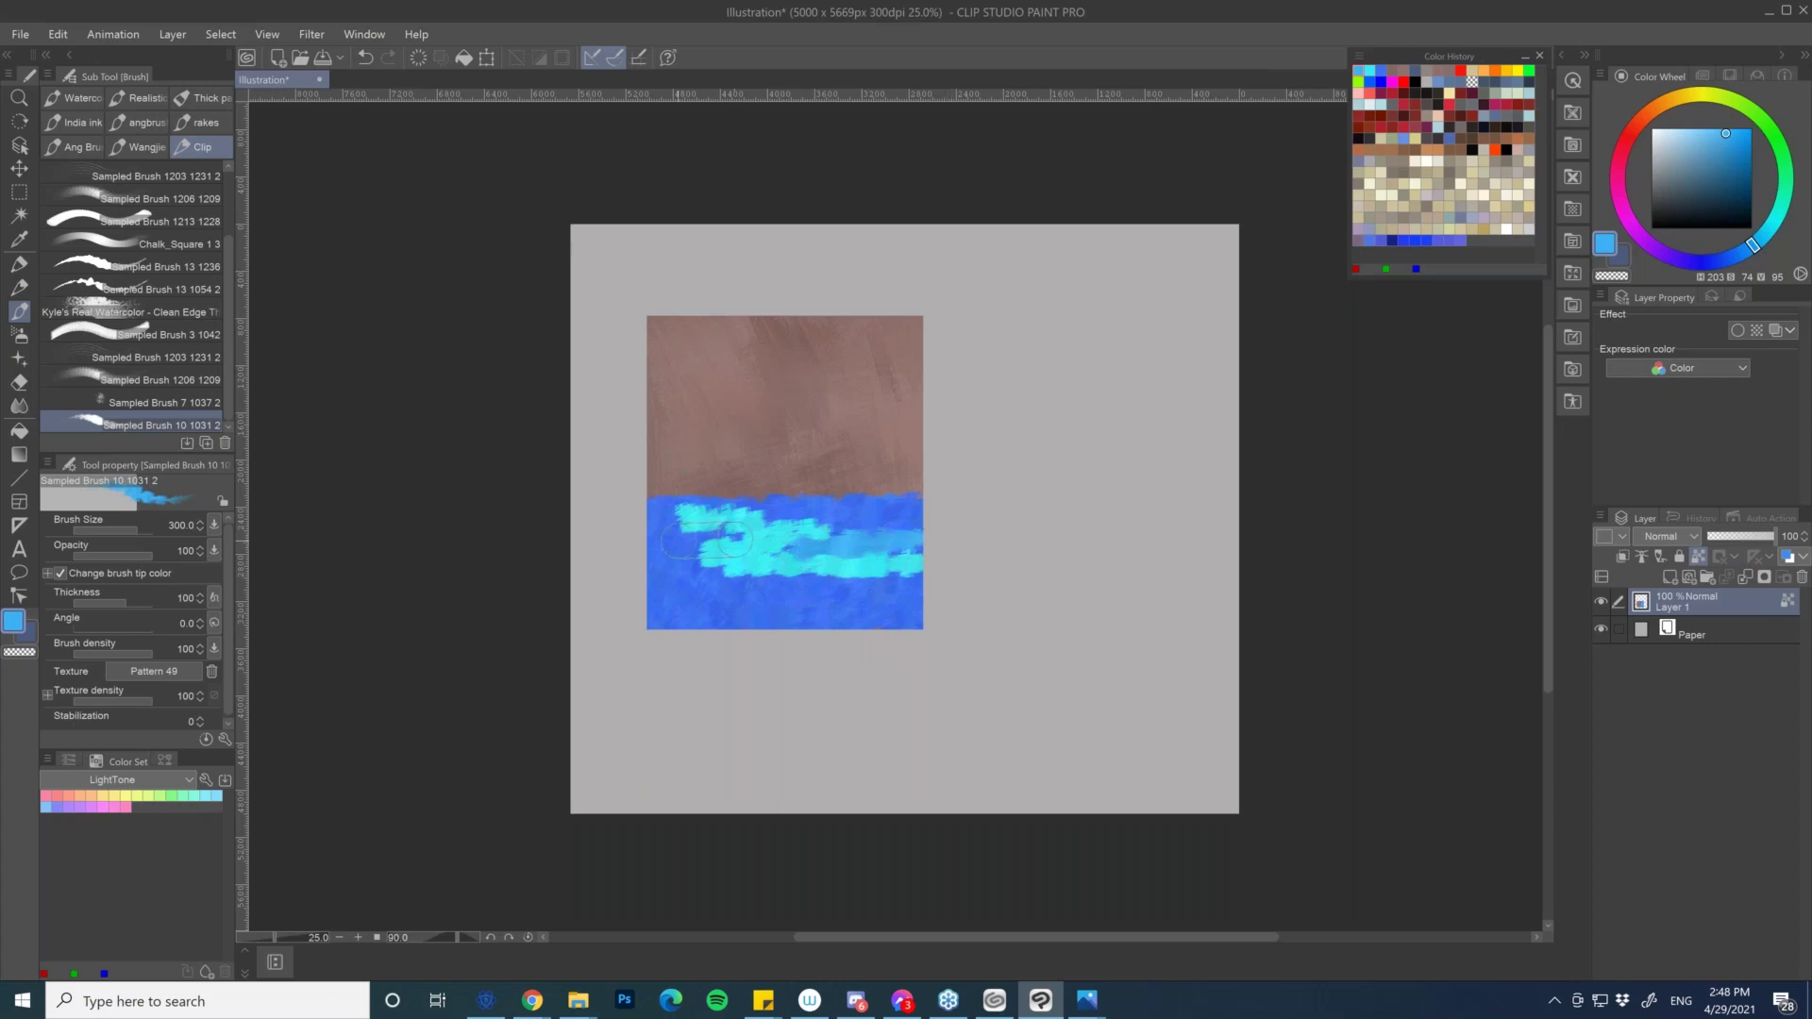
click(624, 572)
shift+click(989, 580)
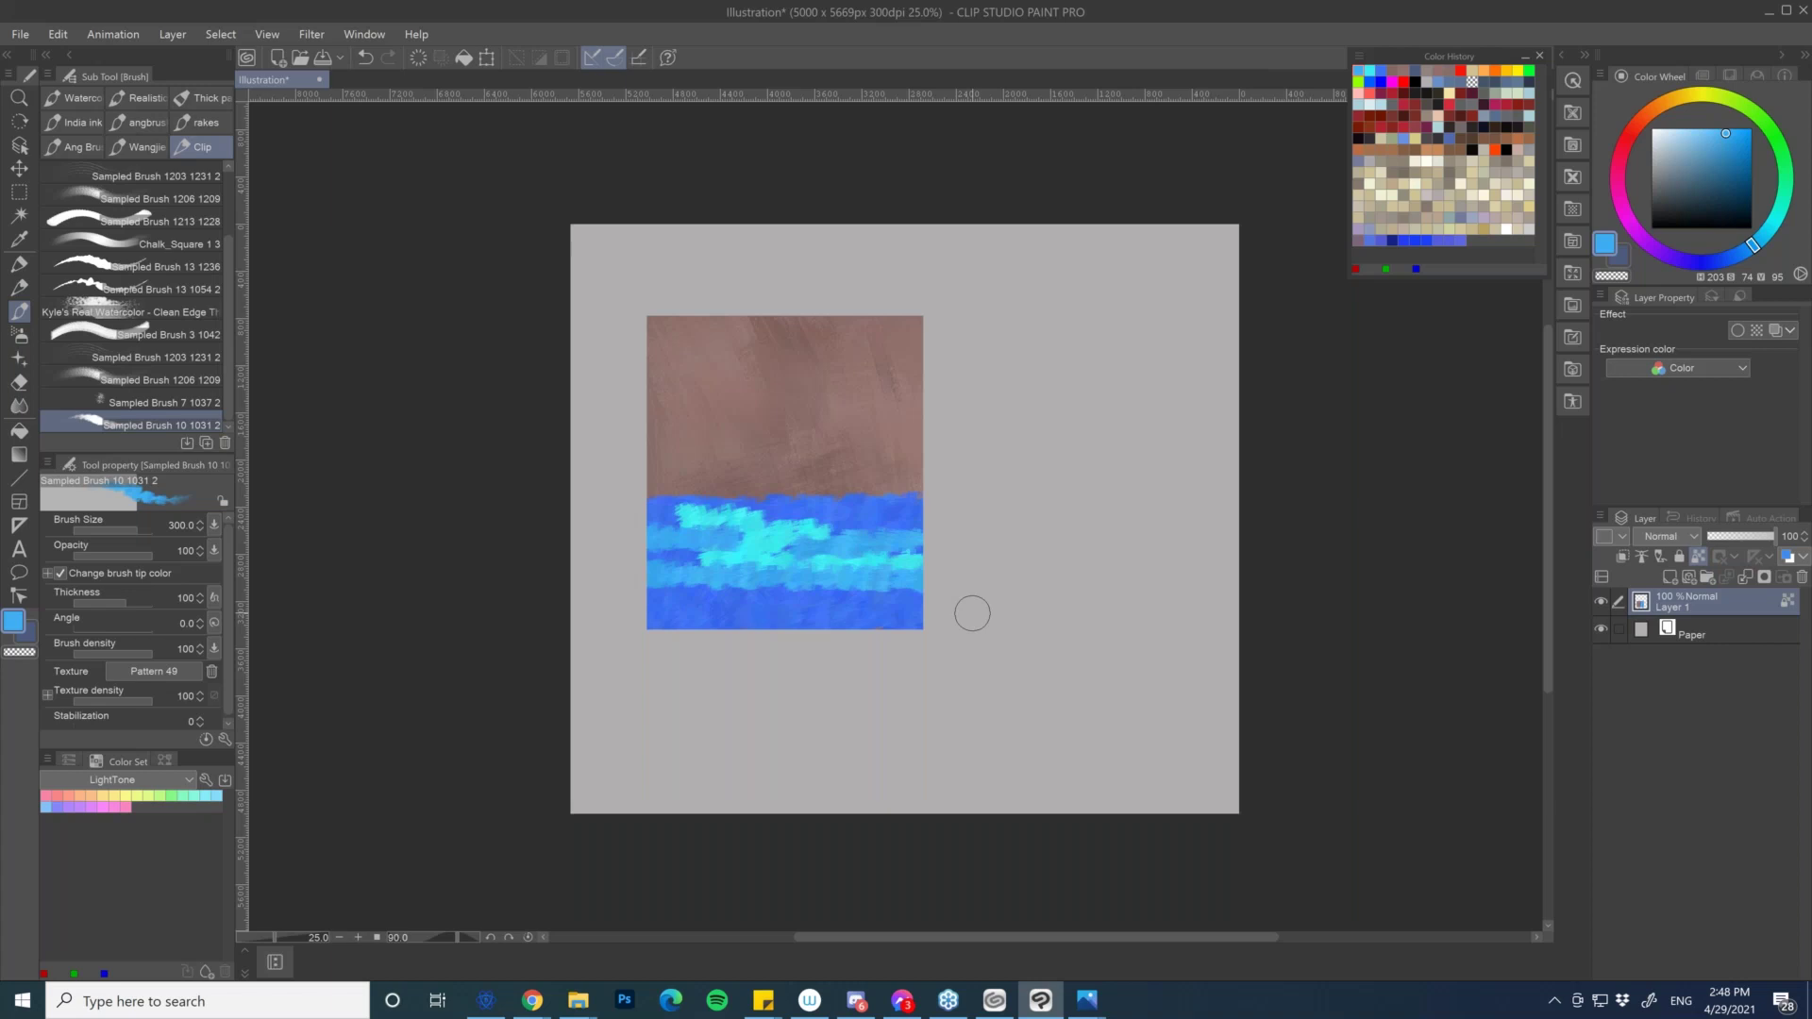
- Paint a filled triangular mountain above the water in a muted purple-blue (H 244, S 42, V 57)
click(1694, 171)
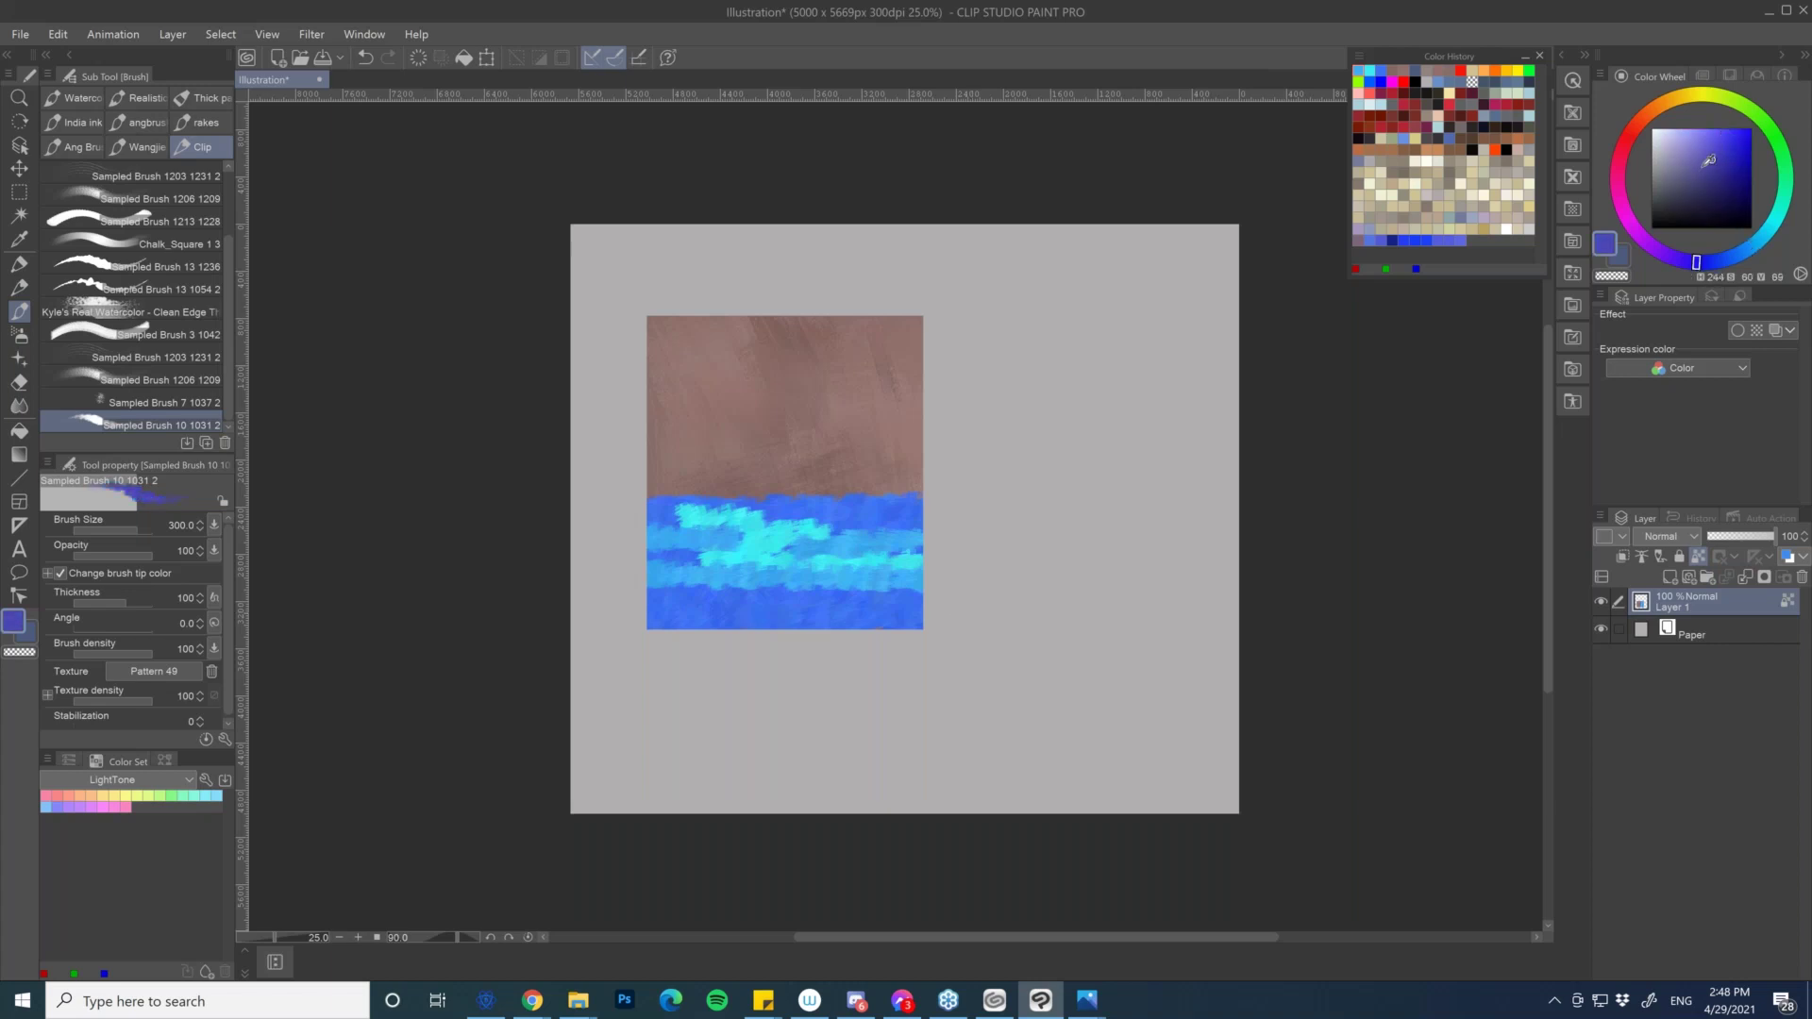
drag(686, 489, 760, 377)
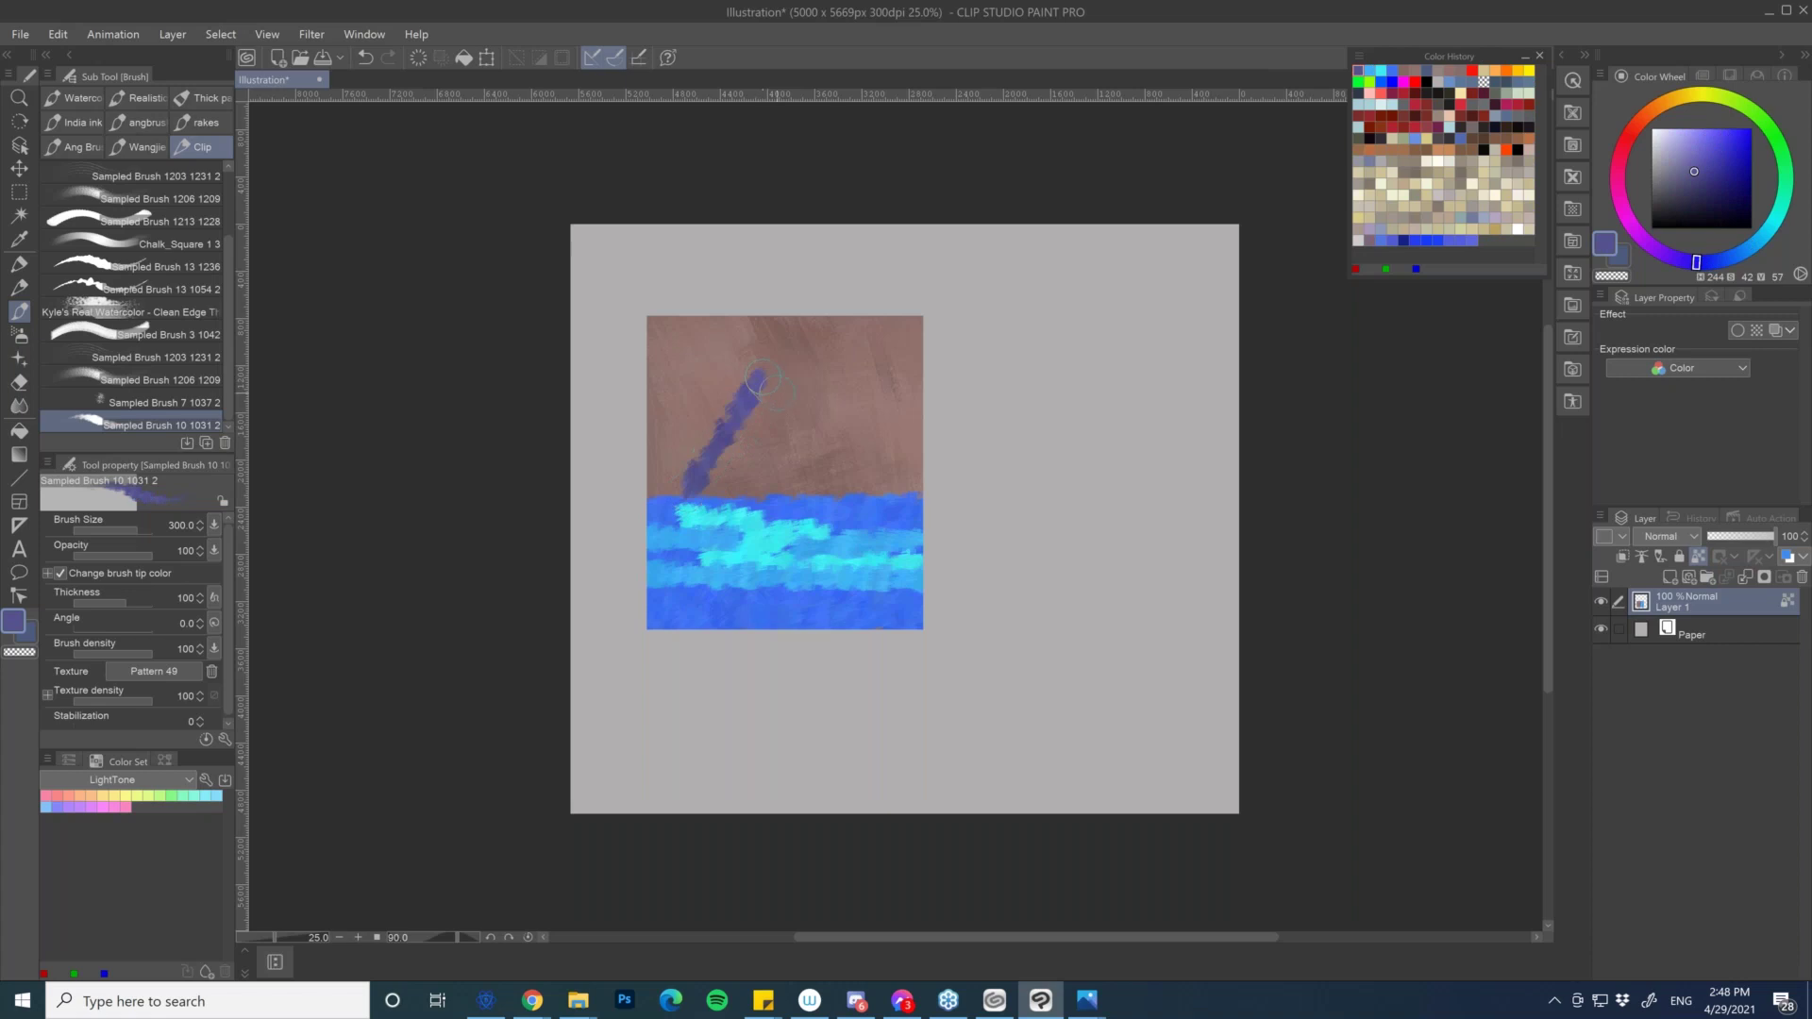
shift+click(889, 491)
shift+click(697, 480)
mouse_move(698, 480)
mouse_down()
mouse_move(761, 404)
mouse_move(822, 474)
mouse_move(783, 409)
mouse_move(855, 477)
mouse_move(769, 396)
mouse_move(790, 469)
mouse_move(808, 469)
mouse_move(764, 458)
mouse_up()
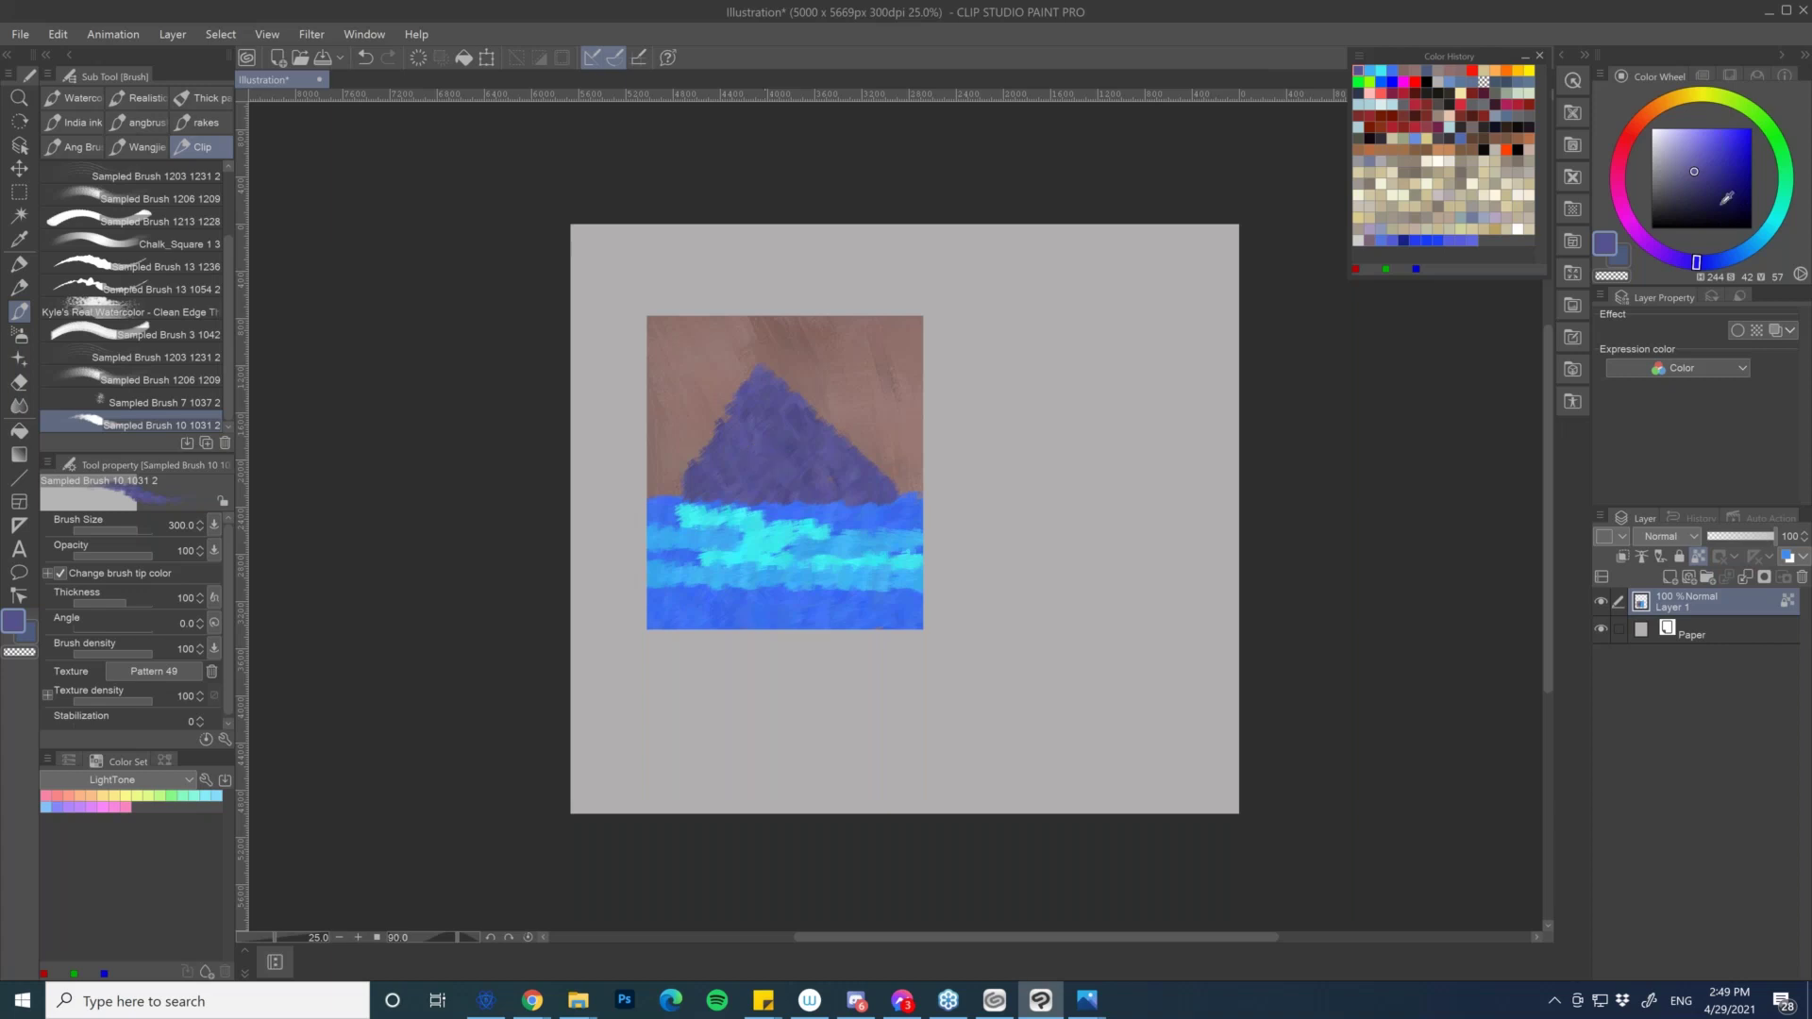
- Choose a pale cyan (H 185, S 18, V 91) and paint the low sky on both sides of the mountain
drag(1719, 256, 1770, 226)
click(1681, 145)
drag(1684, 142, 1669, 138)
mouse_move(637, 455)
mouse_down()
mouse_move(686, 452)
mouse_move(696, 479)
mouse_move(634, 477)
mouse_move(681, 460)
mouse_move(689, 477)
mouse_move(647, 485)
mouse_move(672, 472)
mouse_up()
mouse_move(842, 441)
mouse_down()
mouse_move(905, 494)
mouse_move(938, 491)
mouse_move(938, 462)
mouse_move(845, 451)
mouse_move(899, 482)
mouse_move(891, 463)
mouse_move(935, 451)
mouse_up()
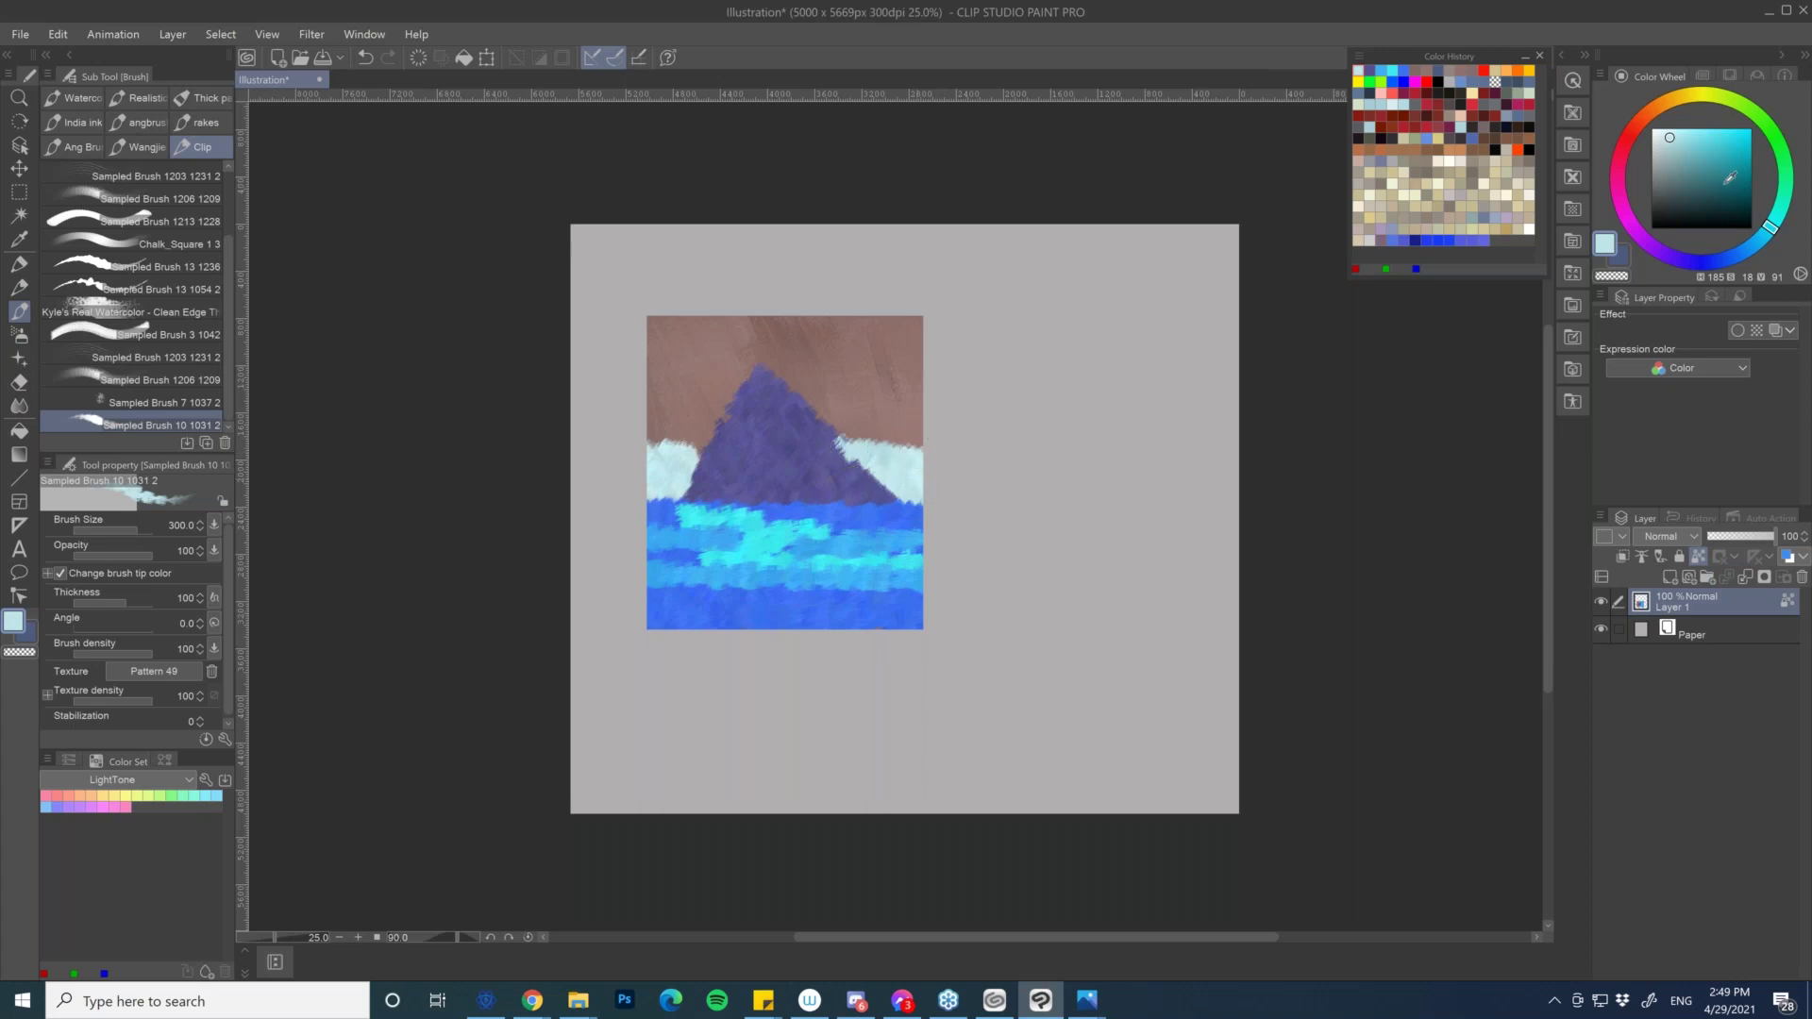
- Choose a medium blue (H 208, S 79, V 82) and paint over the brown upper sky around the mountain peak
click(1709, 153)
drag(1770, 227, 1746, 250)
click(1729, 146)
mouse_move(651, 378)
mouse_down()
mouse_move(743, 370)
mouse_move(684, 445)
mouse_move(638, 423)
mouse_move(642, 341)
mouse_move(740, 334)
mouse_move(835, 436)
mouse_move(906, 310)
mouse_move(914, 327)
mouse_move(692, 318)
mouse_move(901, 312)
mouse_up()
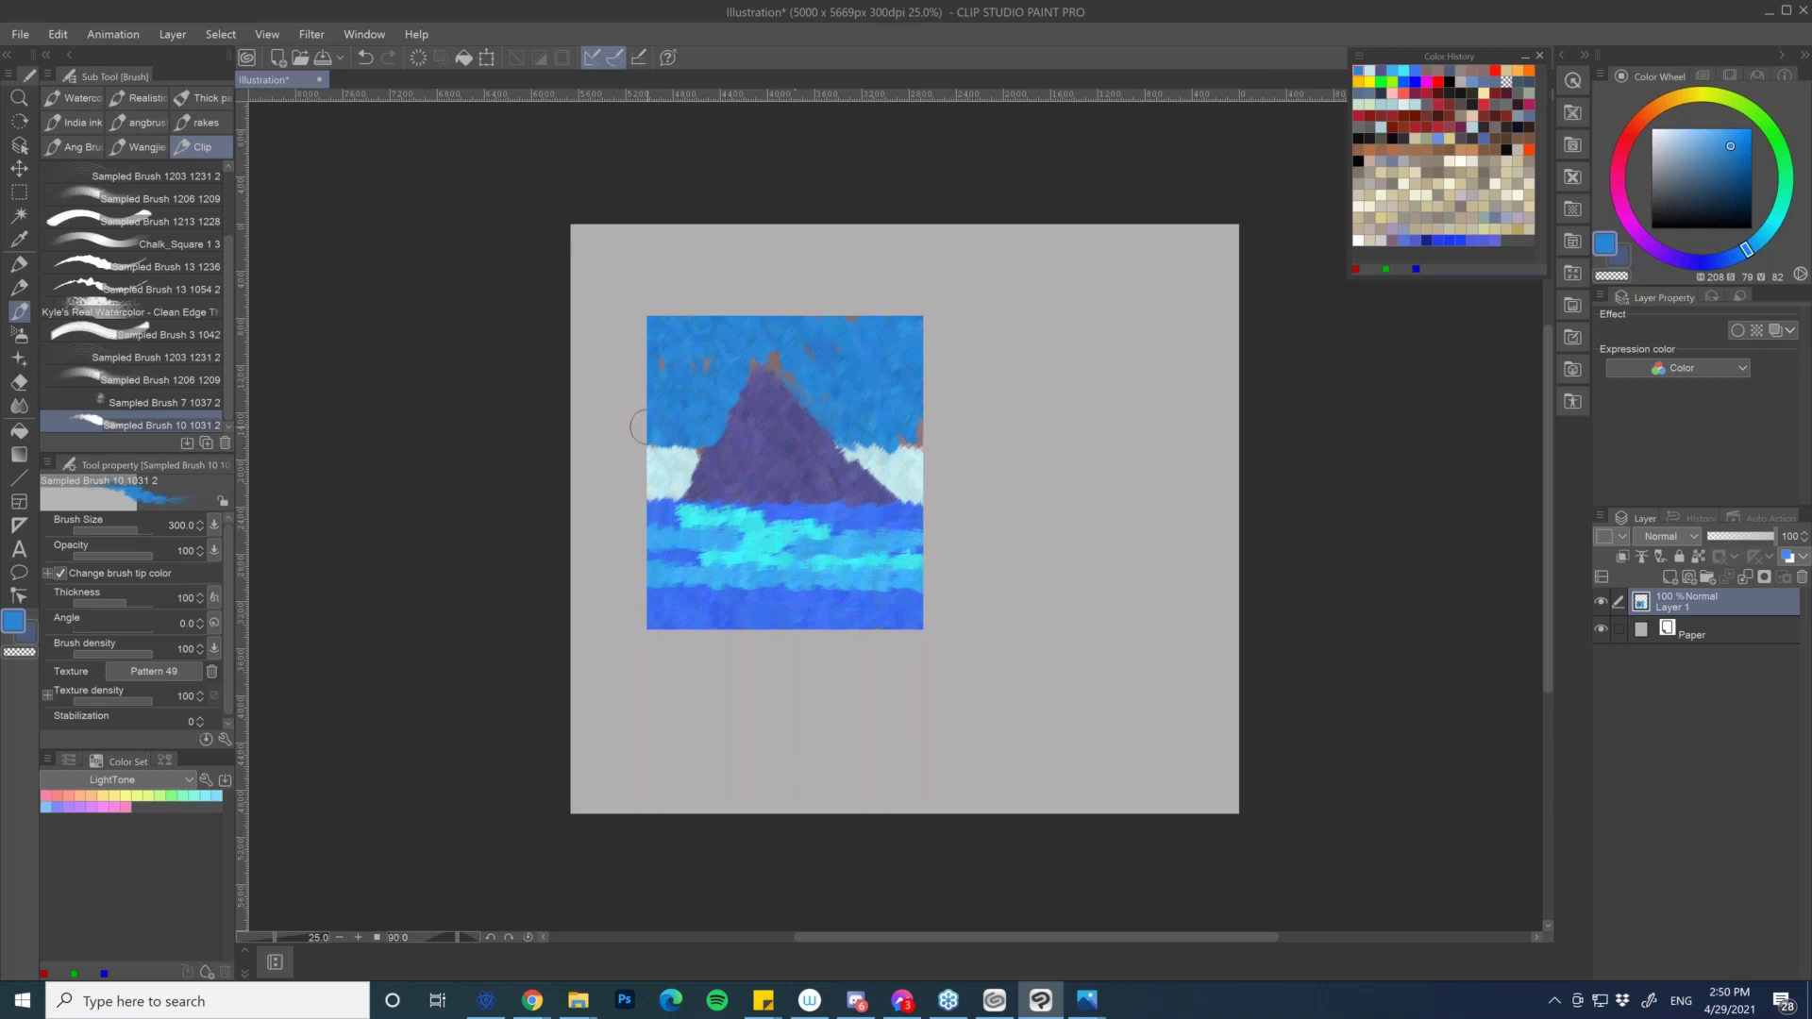
- Smudge the edge between the blue and pale cyan sky on both sides of the mountain using the Finger tip blend tool
key(j)
mouse_move(670, 454)
mouse_down()
mouse_move(693, 451)
mouse_move(654, 450)
mouse_up()
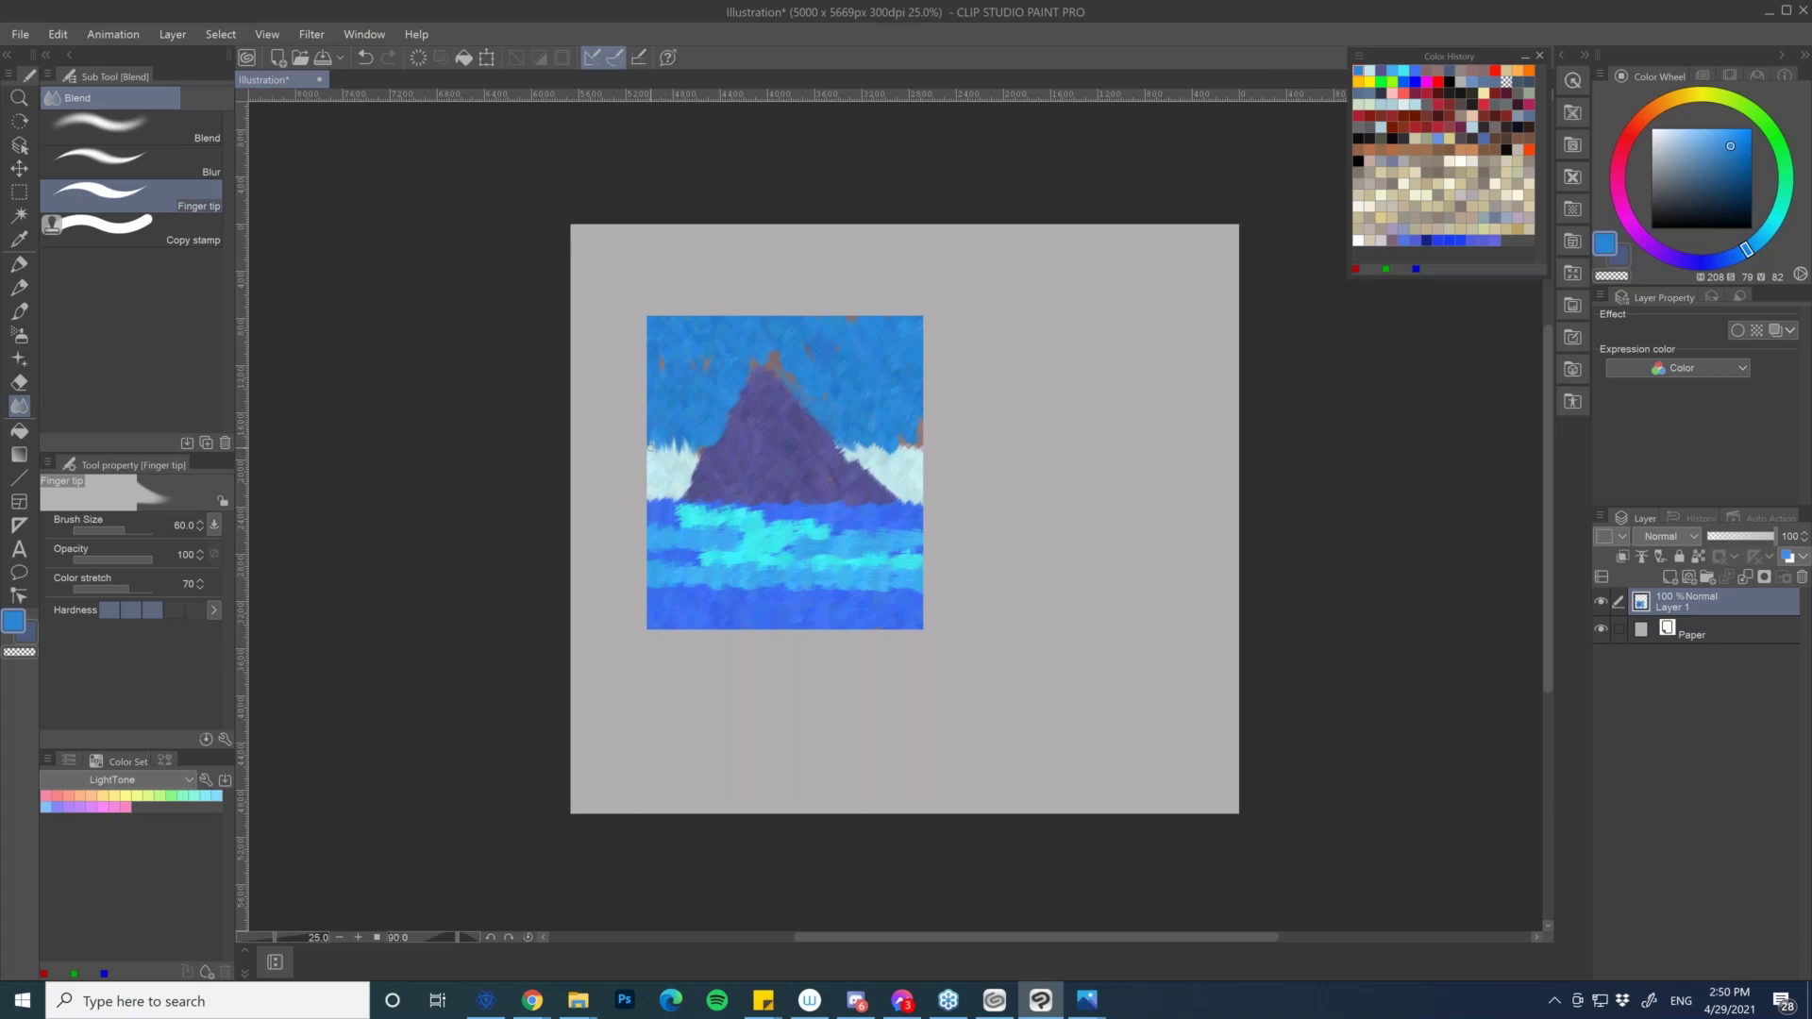
drag(855, 450, 910, 440)
click(1703, 556)
key(b)
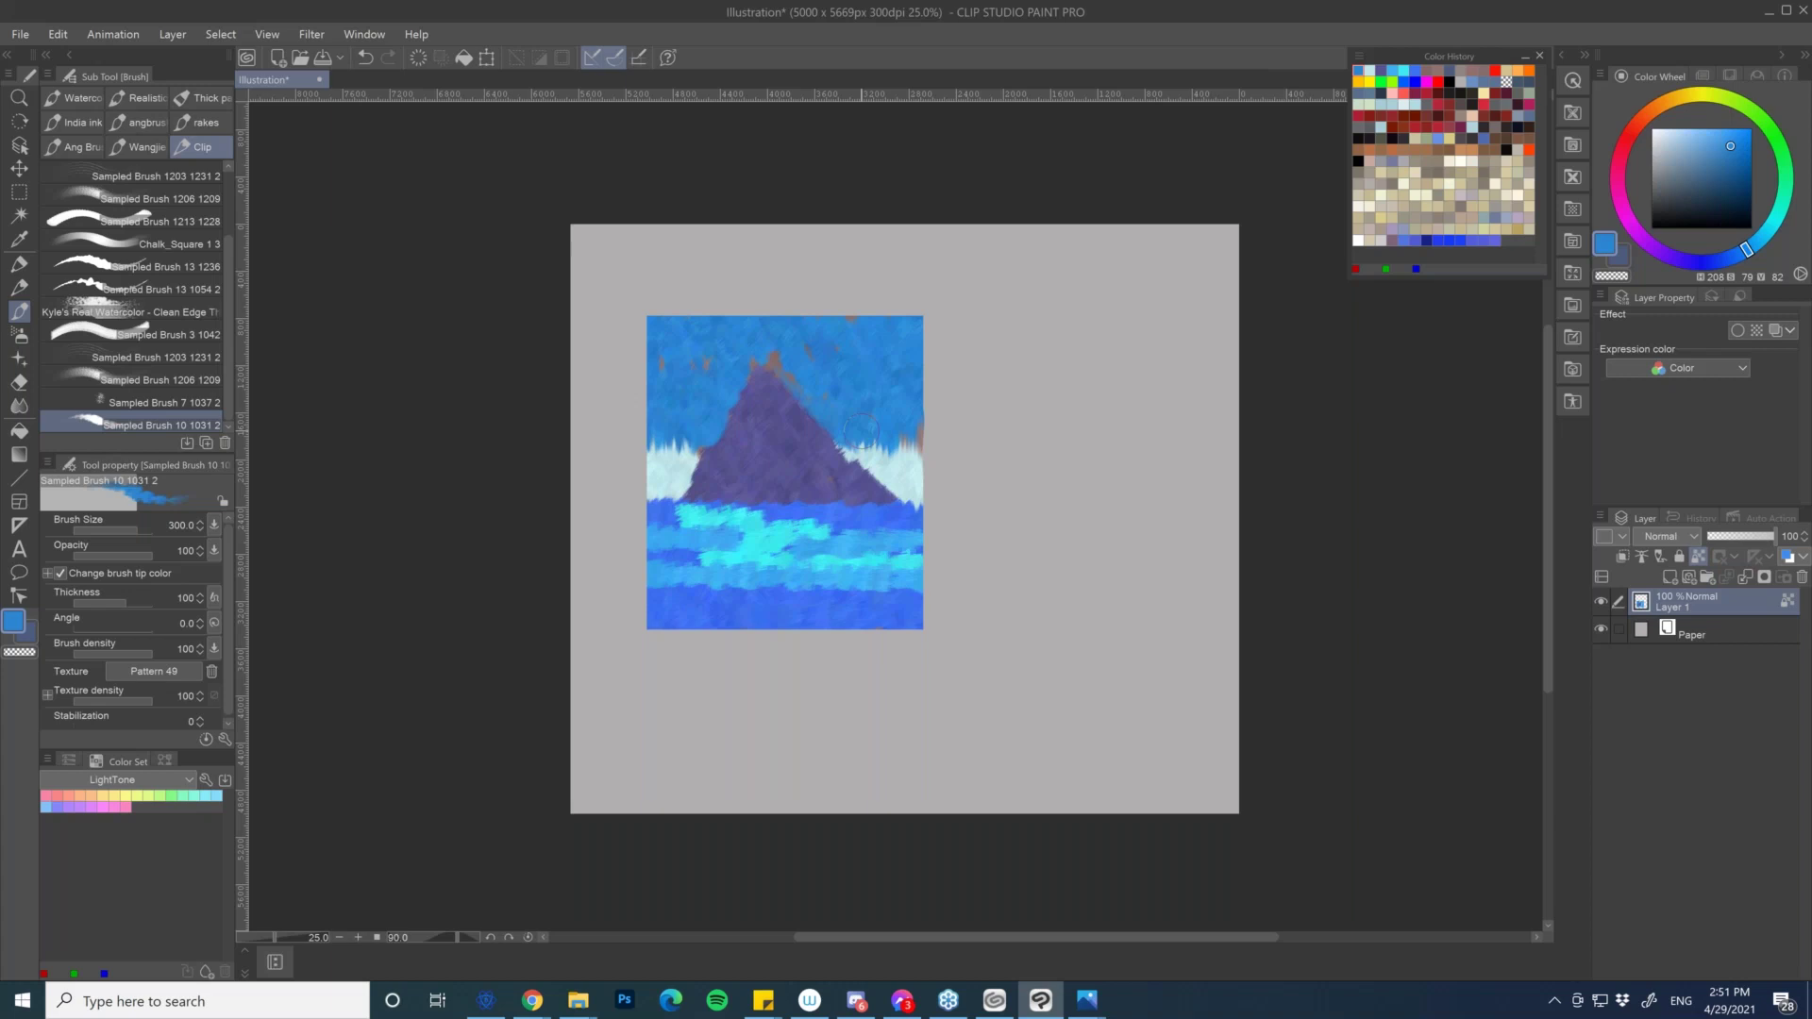
- Switch to the Photos app and compare the stage images Step 5.jpg, Step1.jpg and Step2.jpg
click(1104, 1006)
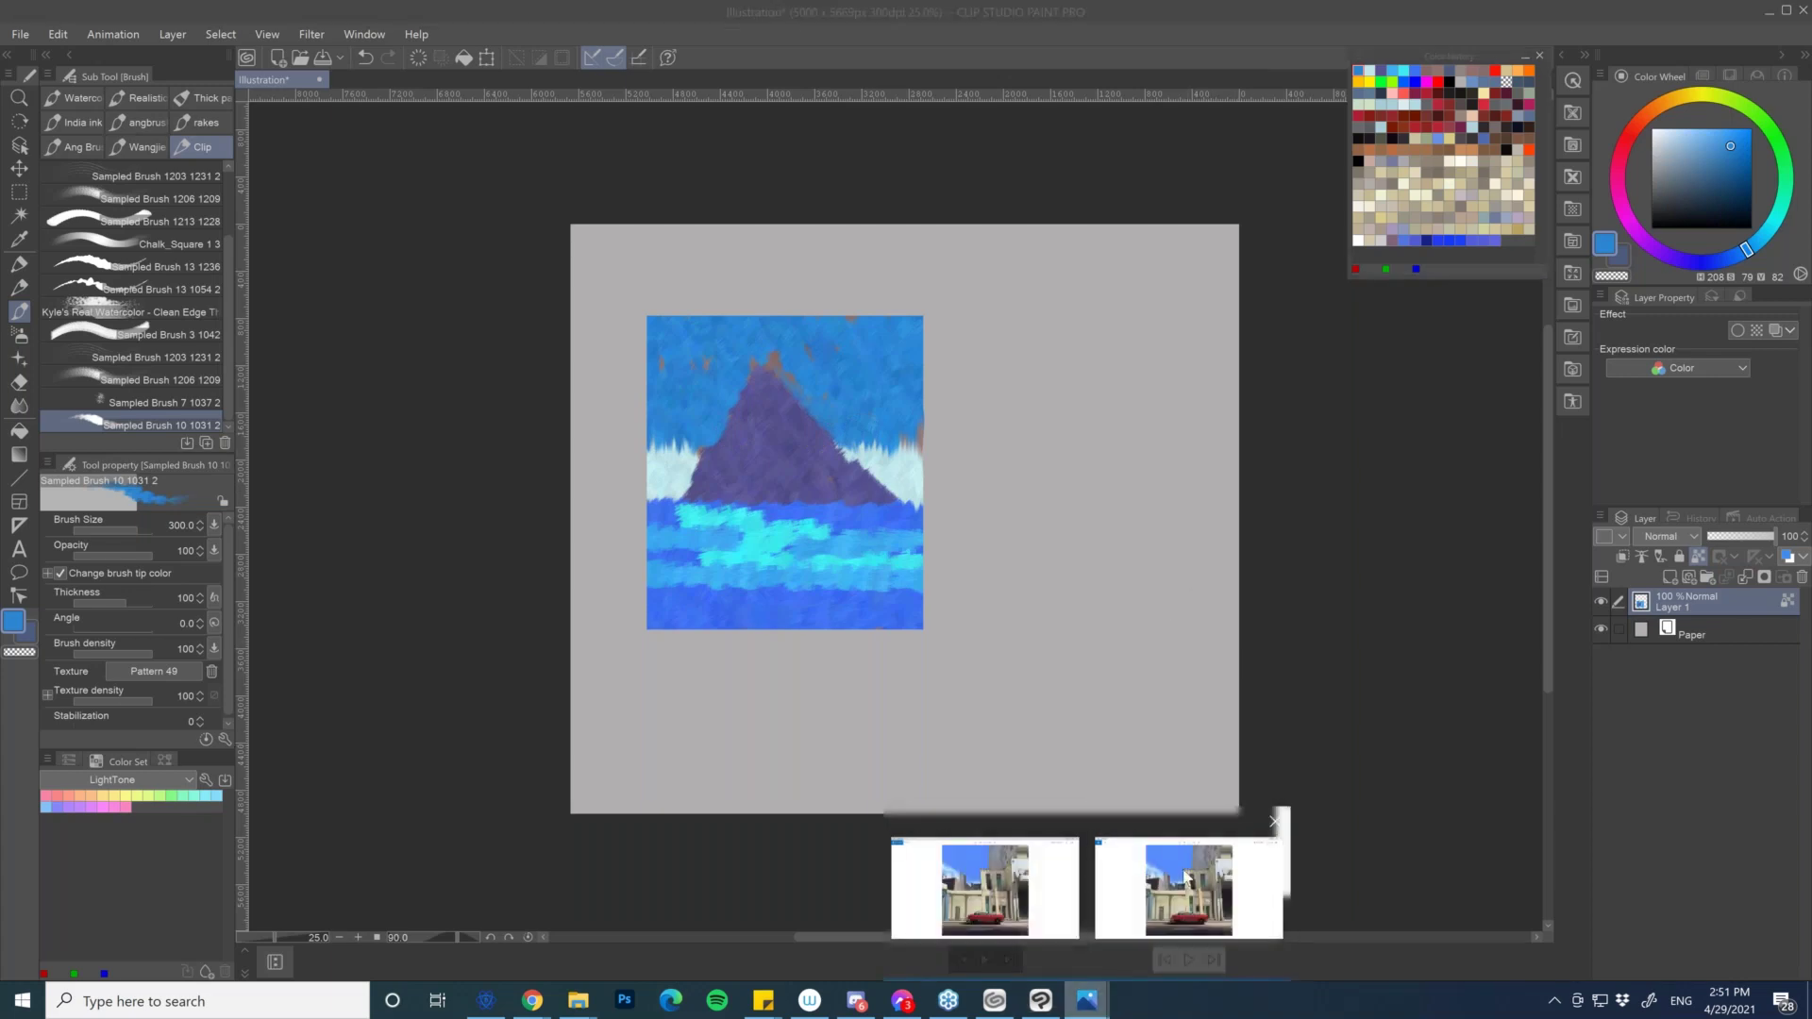
click(1185, 876)
key(Right)
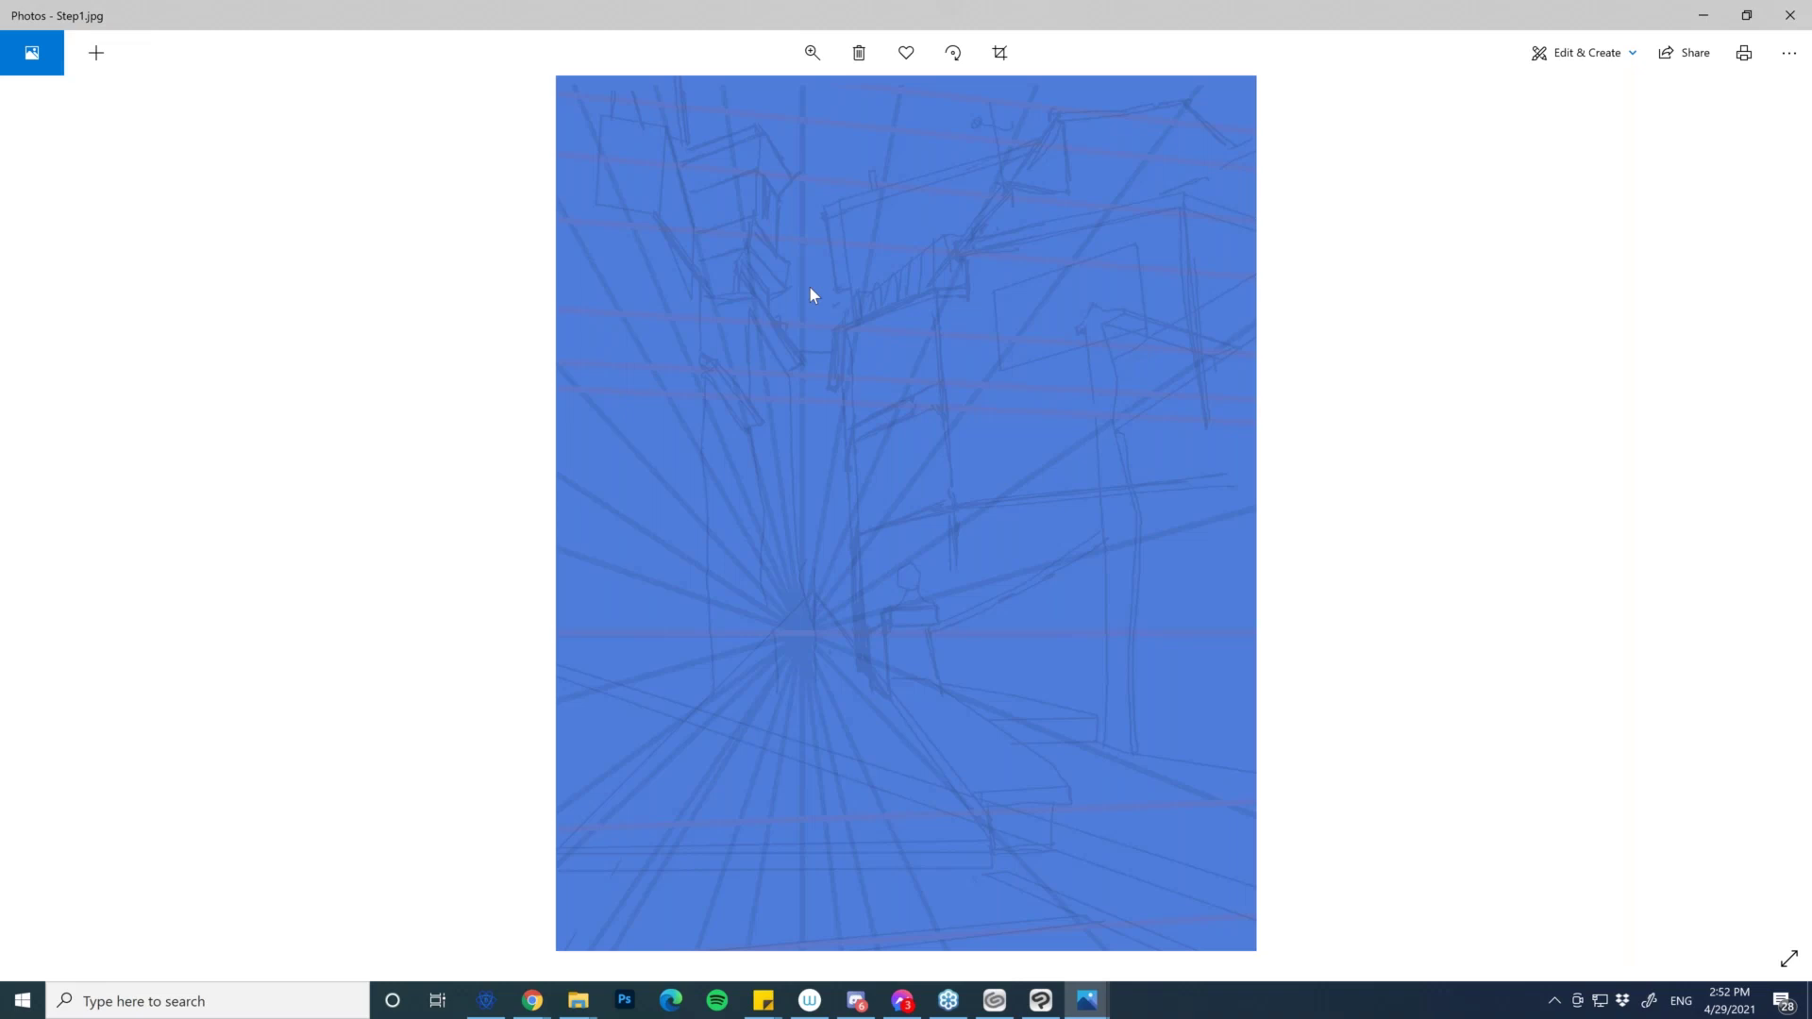
key(Right)
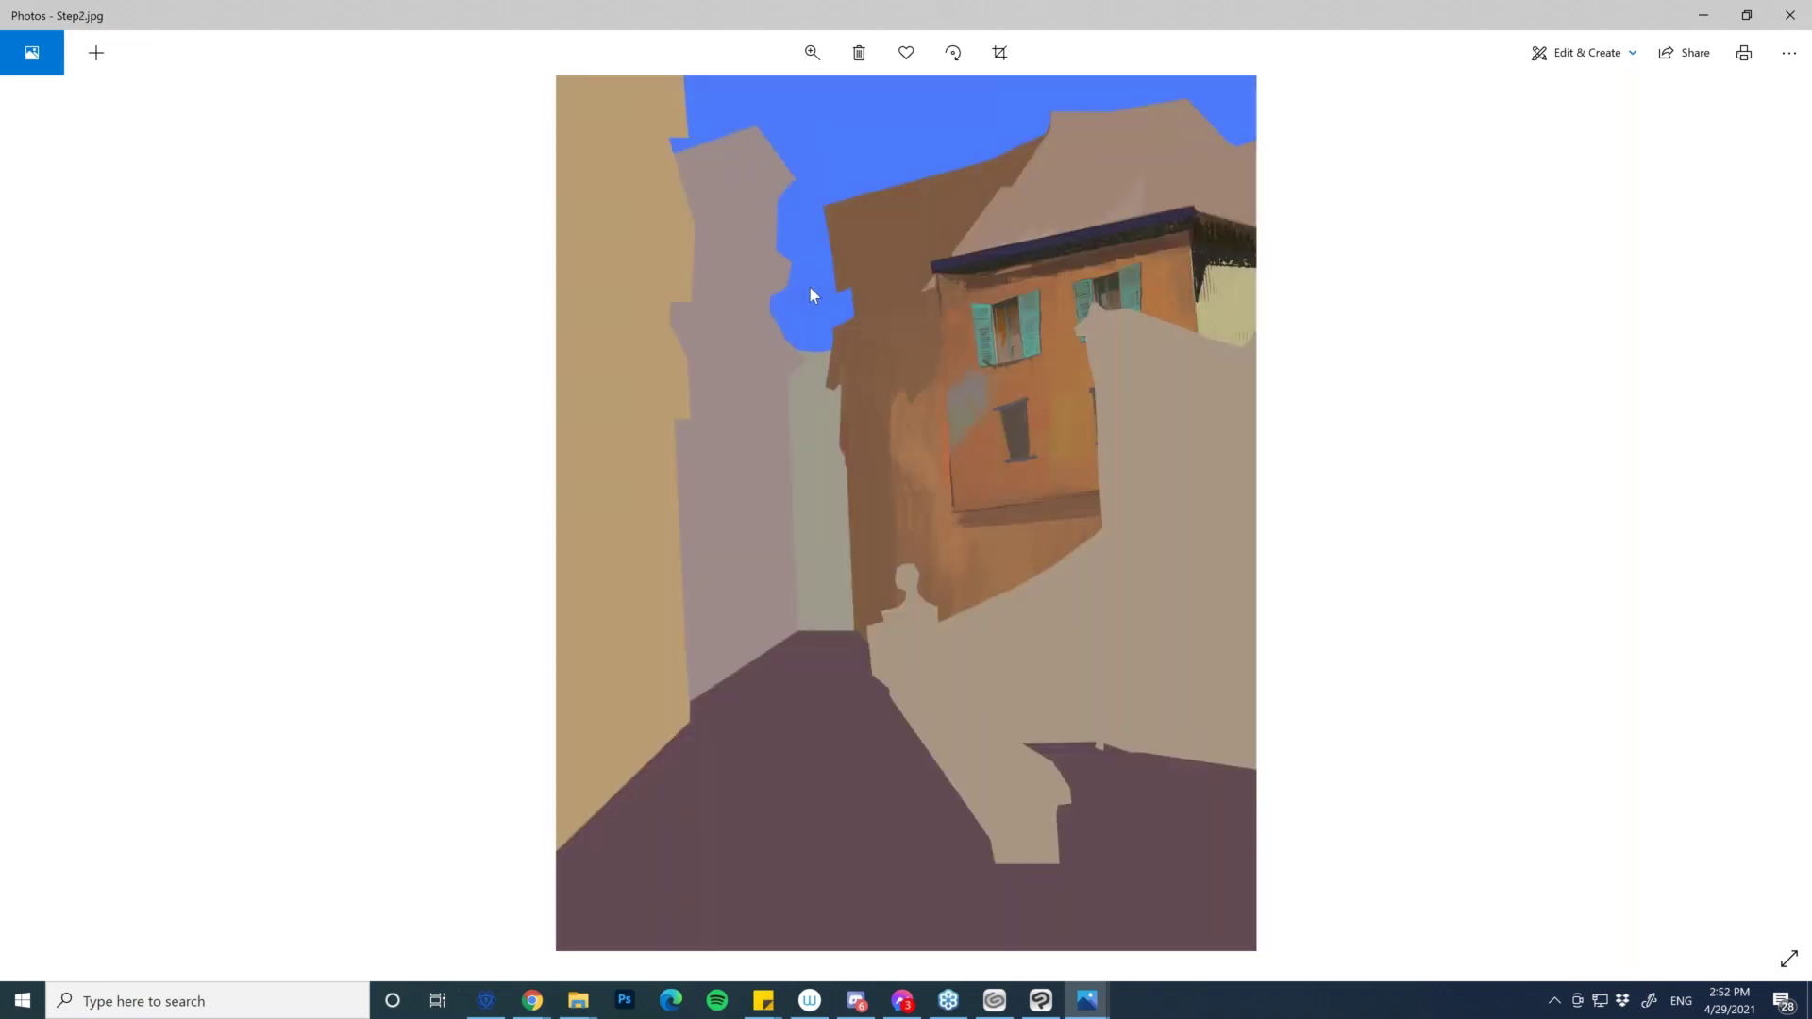
key(Left)
key(Left)
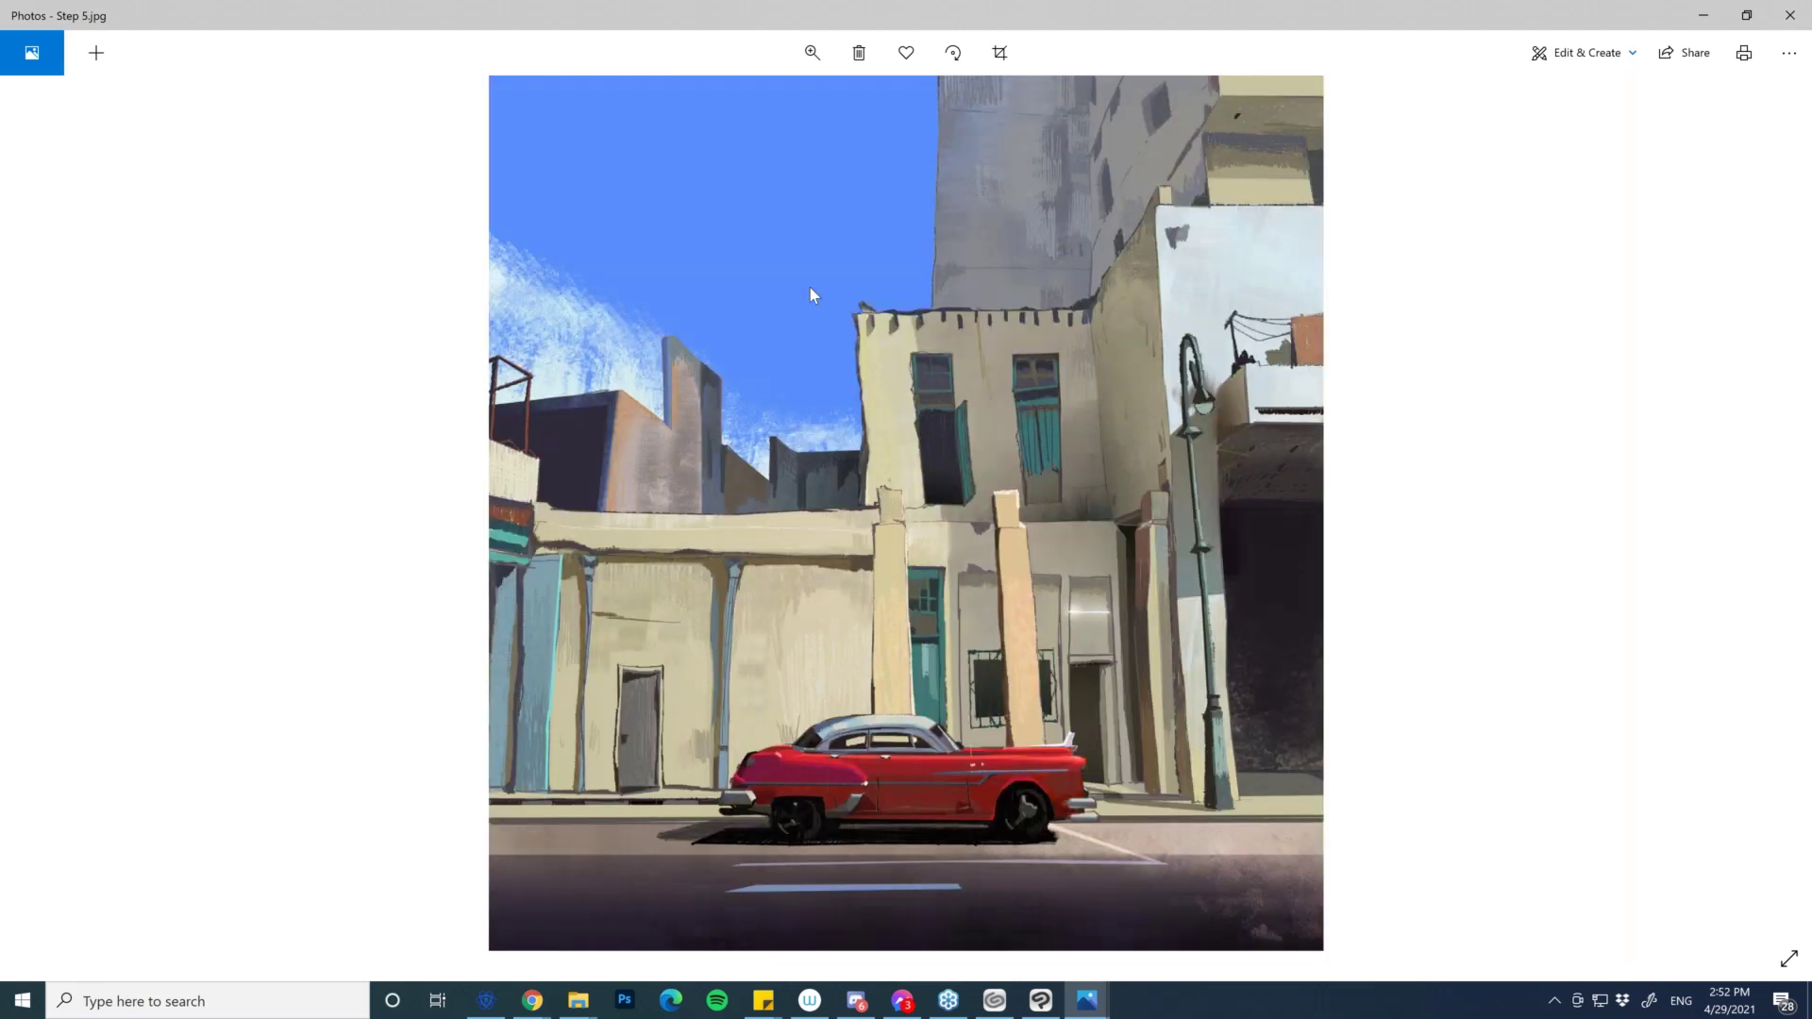
key(Right)
key(Left)
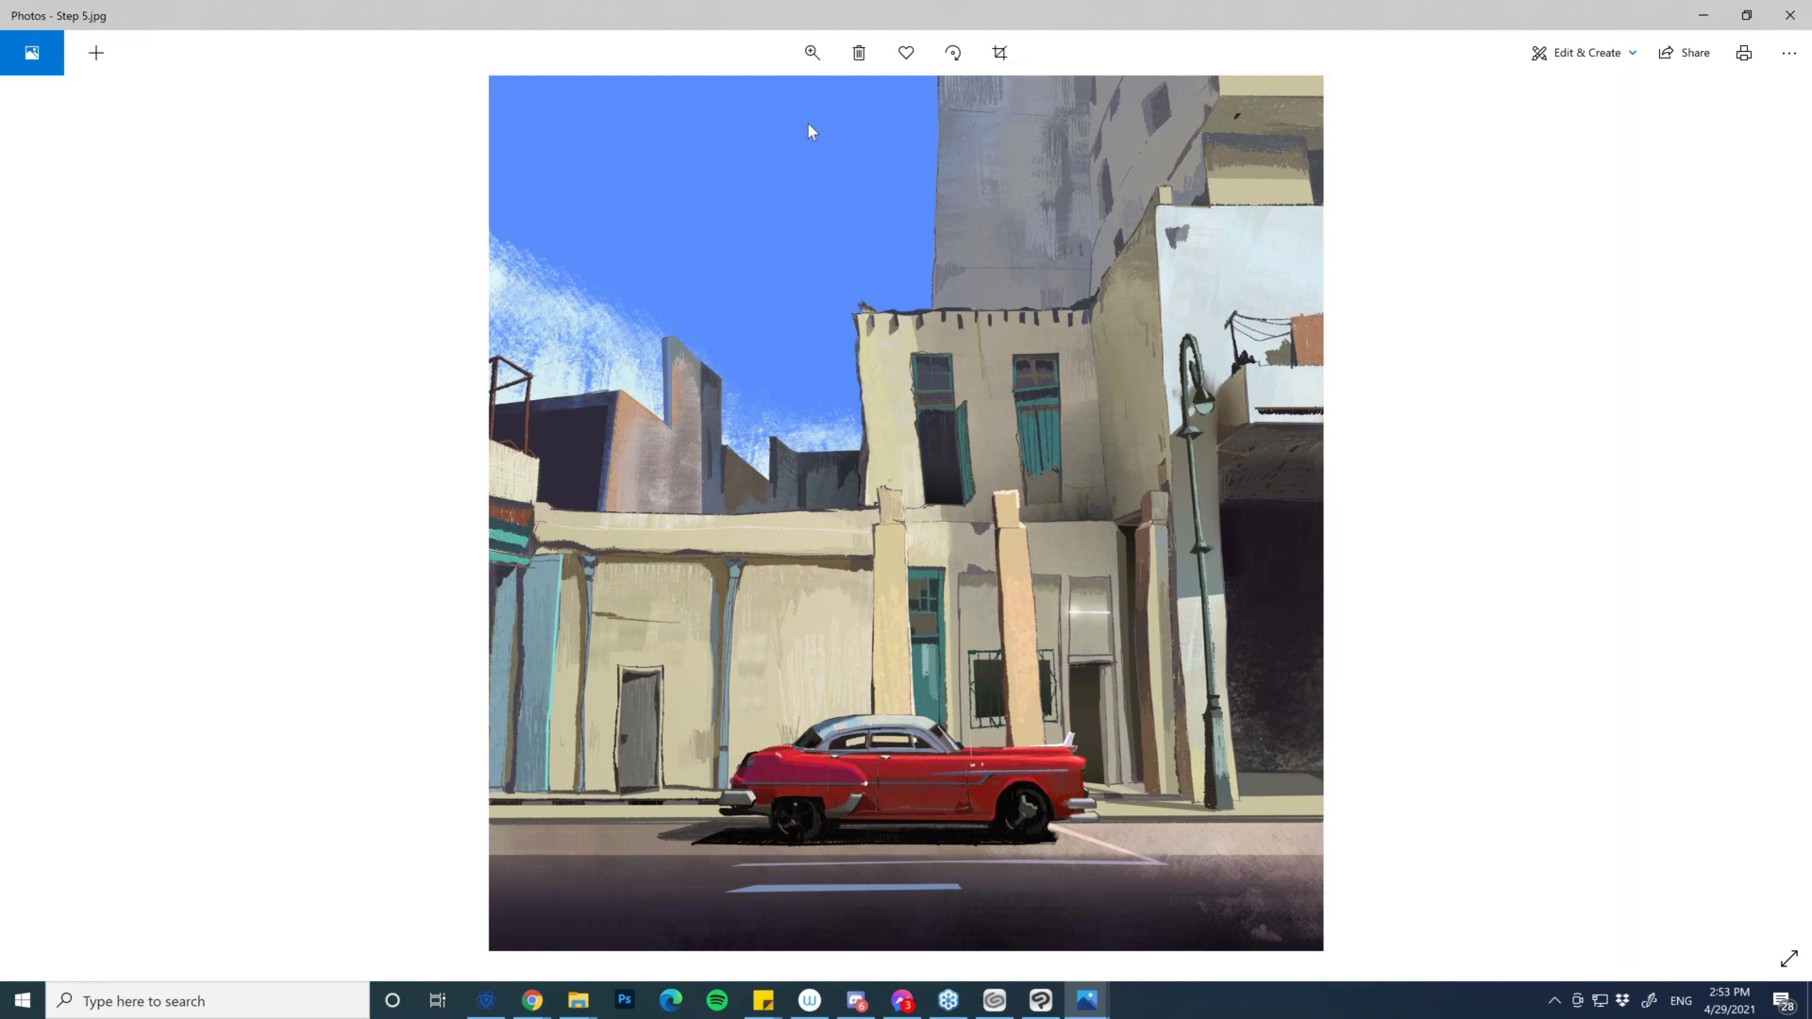
key(Right)
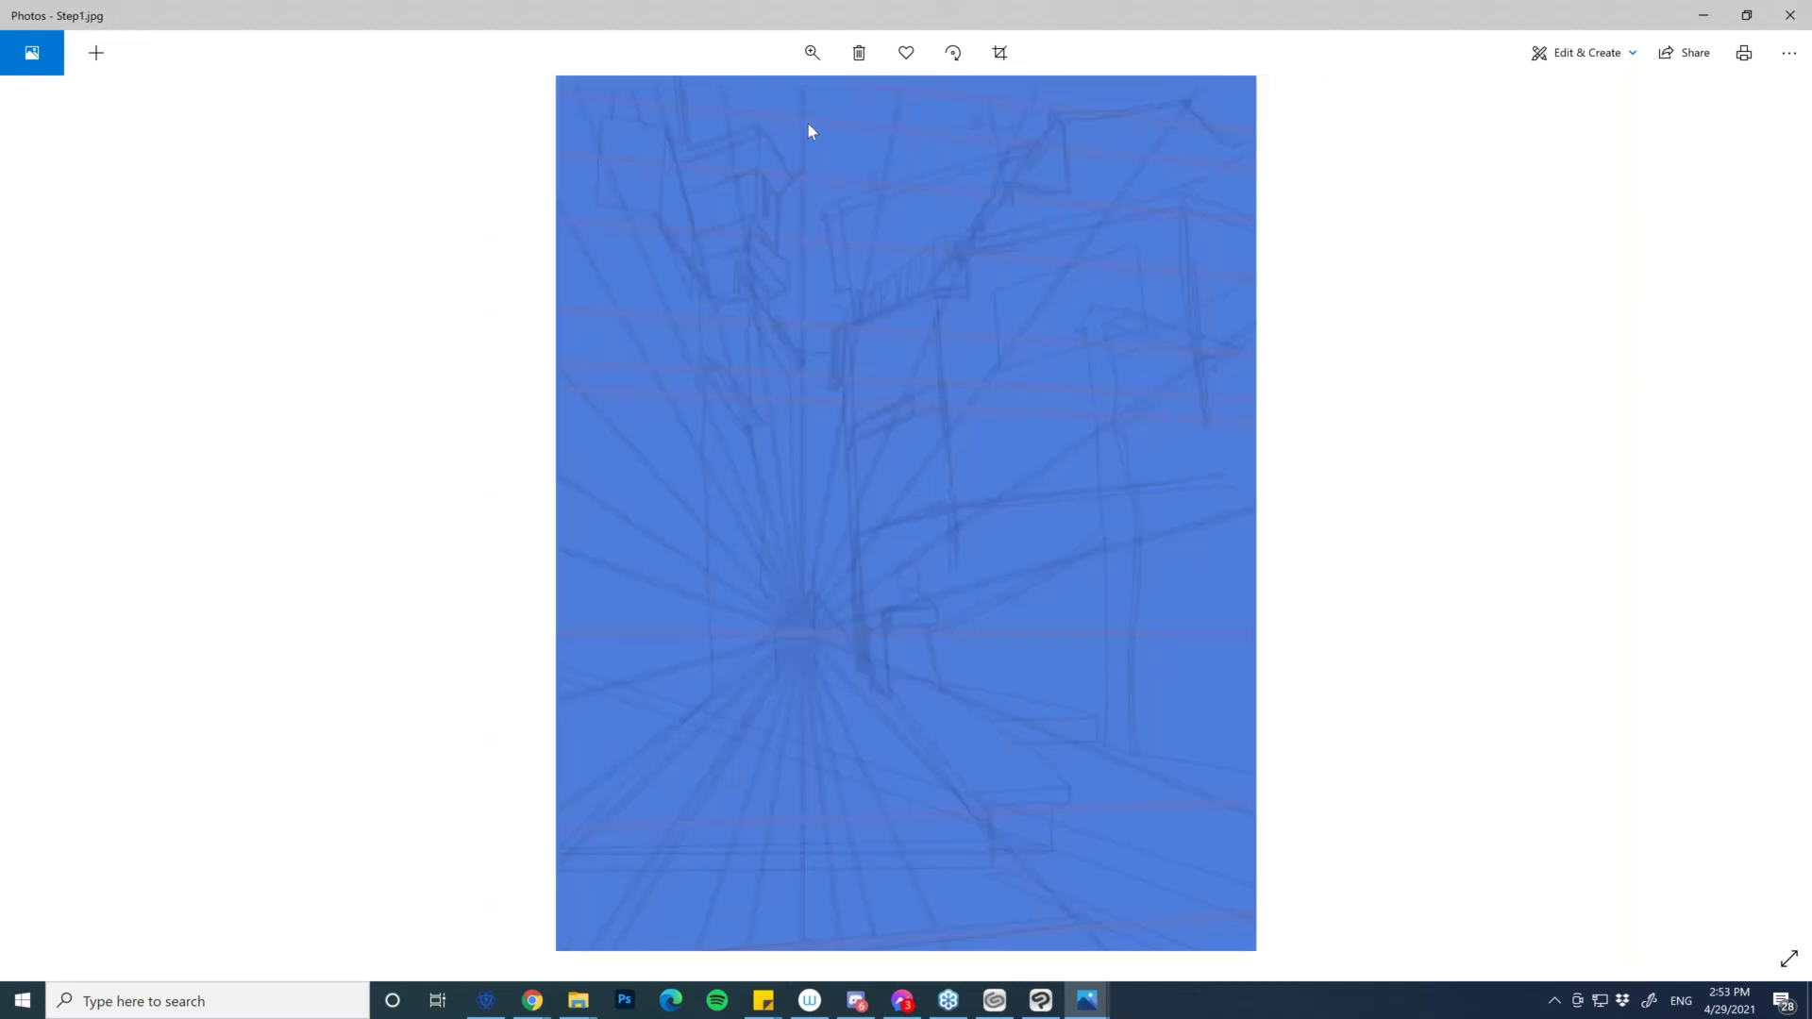
key(Left)
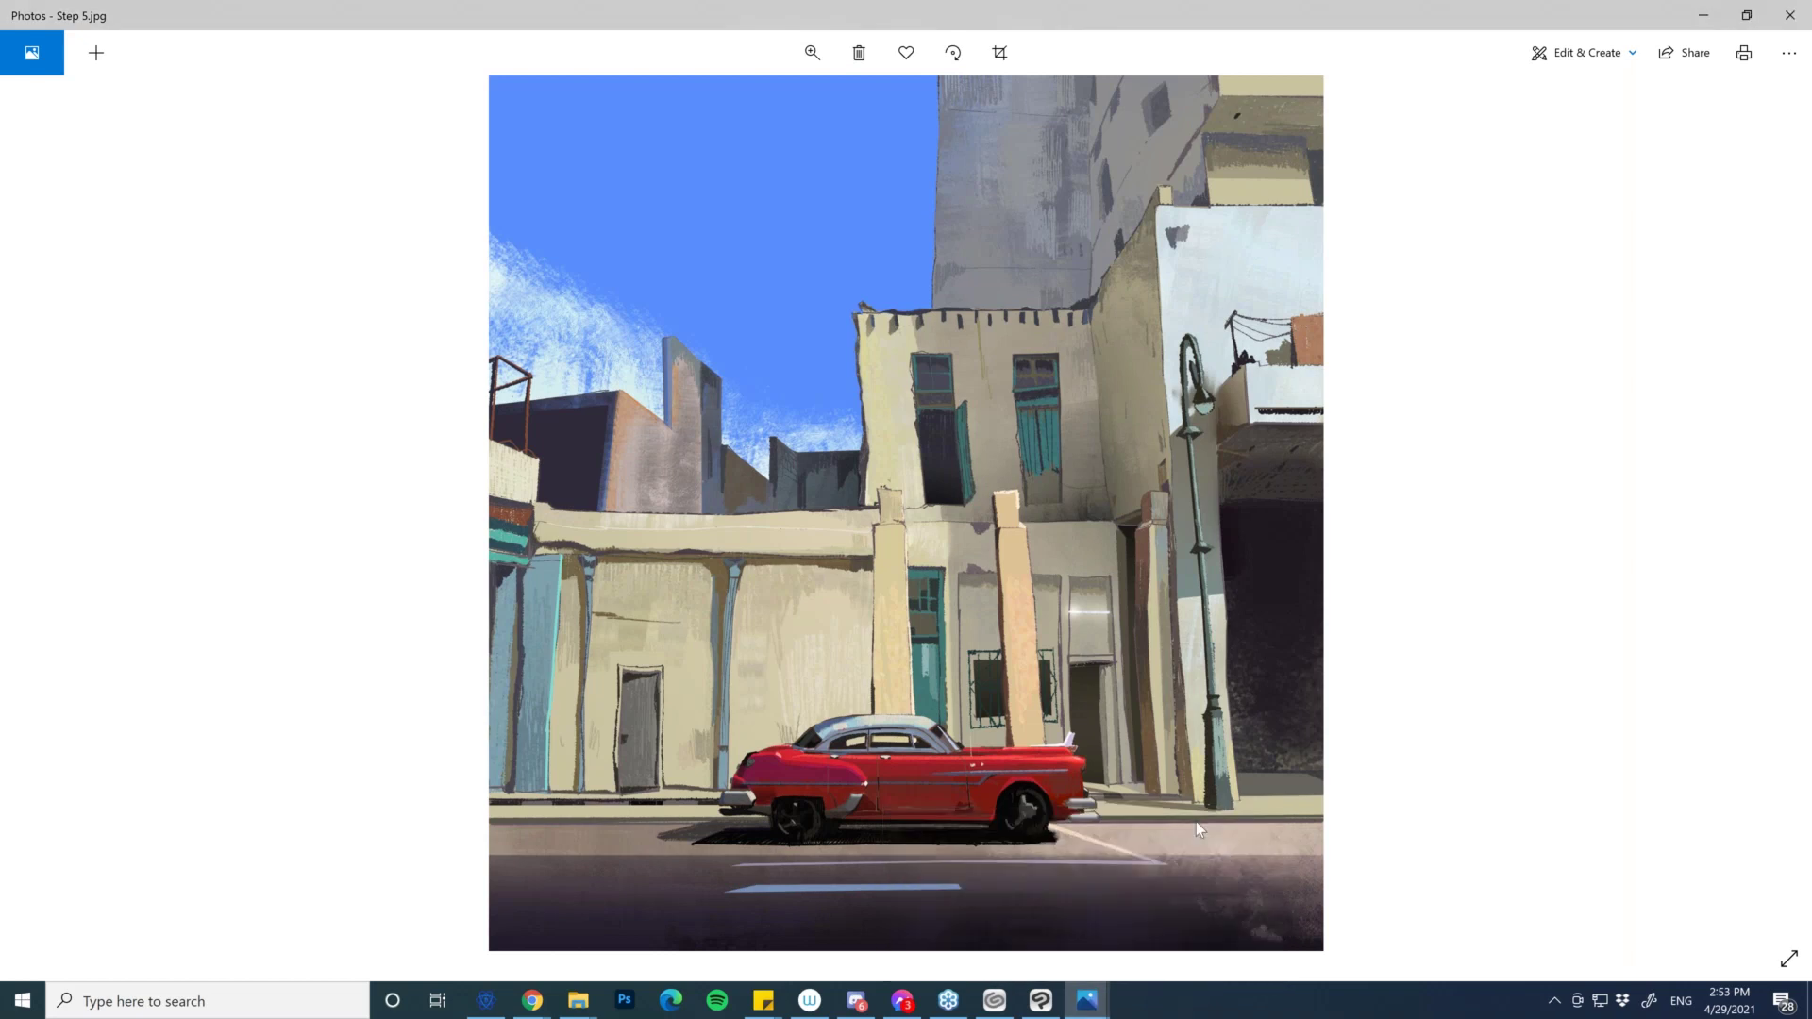
- Bring up the other Photos window and close both windows showing Step 5.jpg
click(1099, 1000)
click(1187, 887)
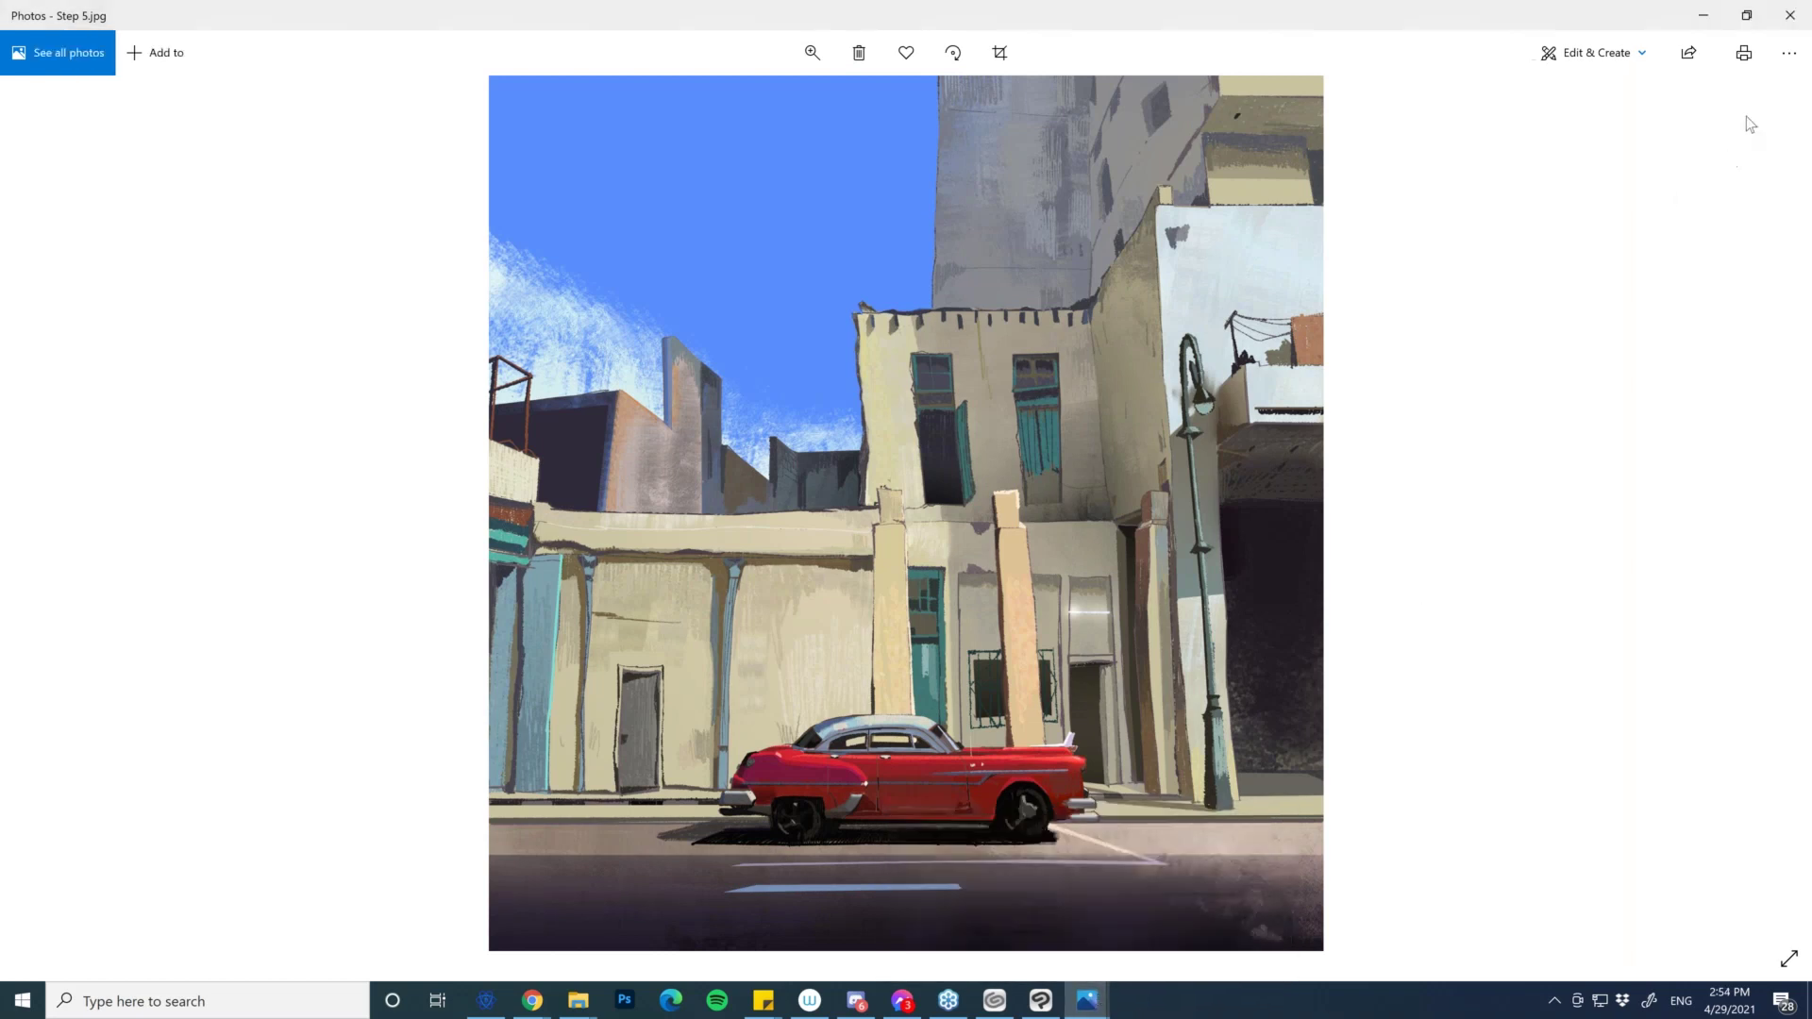
click(1783, 24)
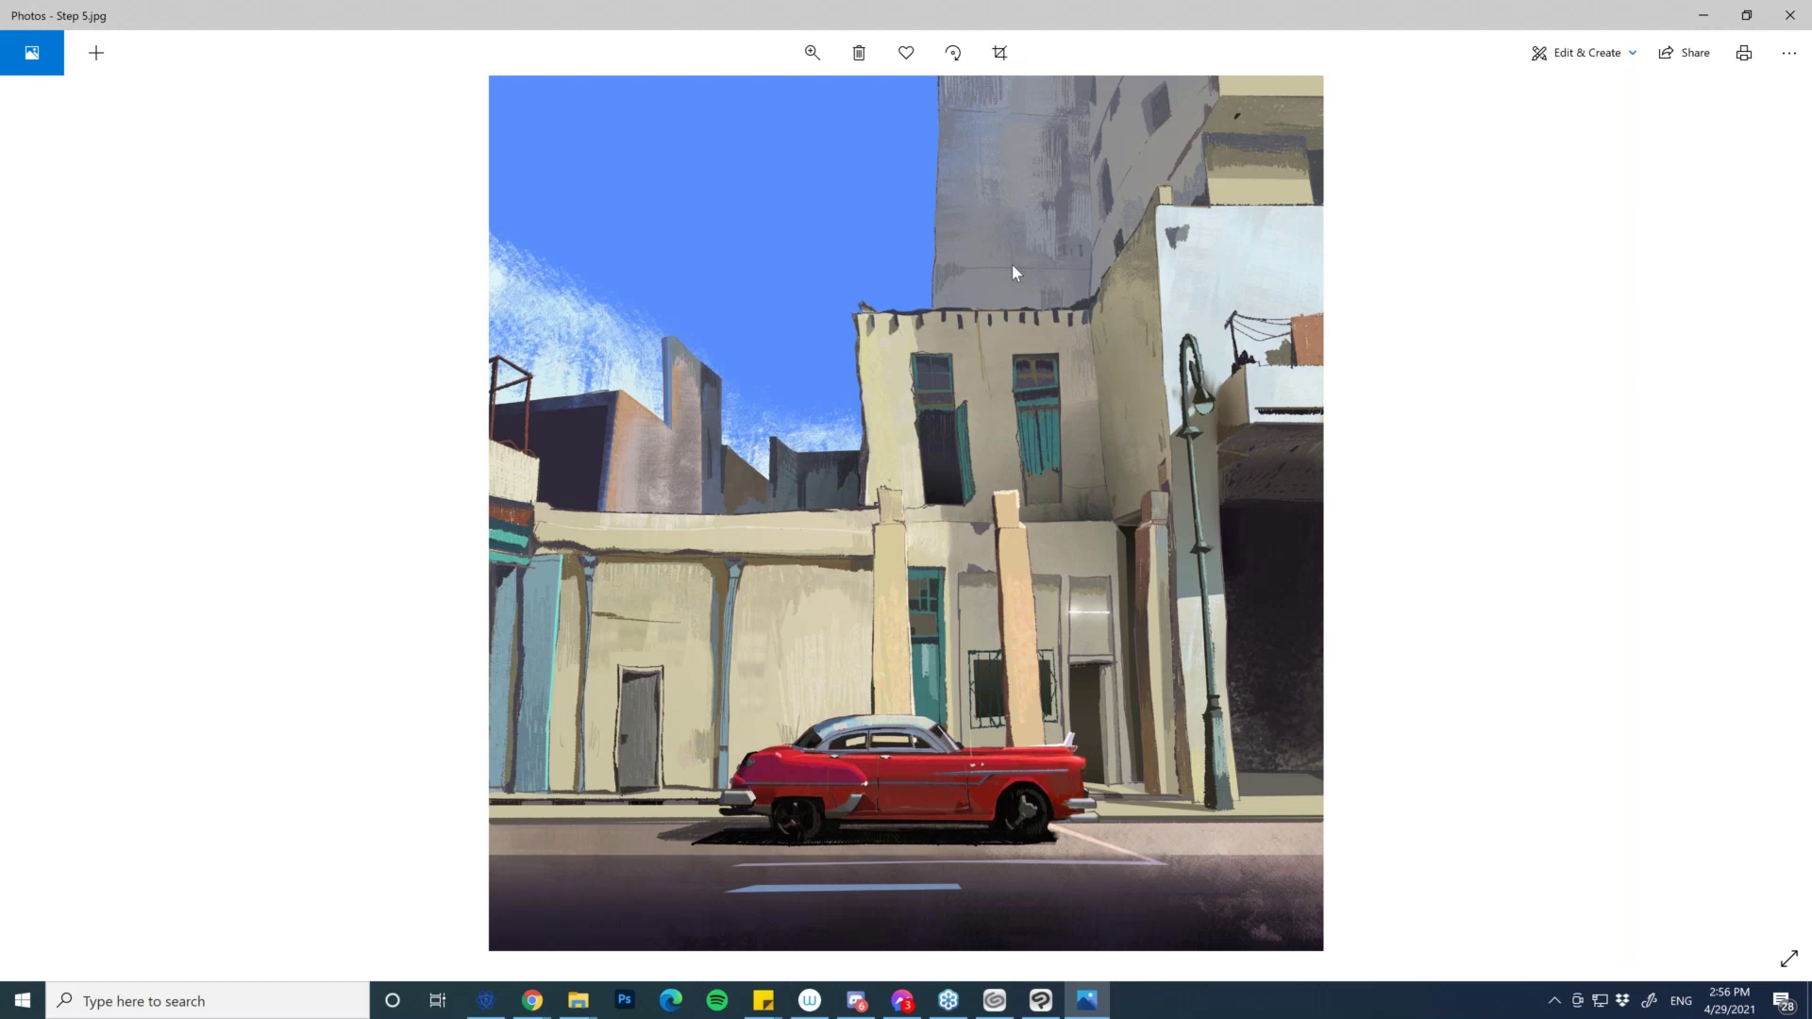
click(1790, 15)
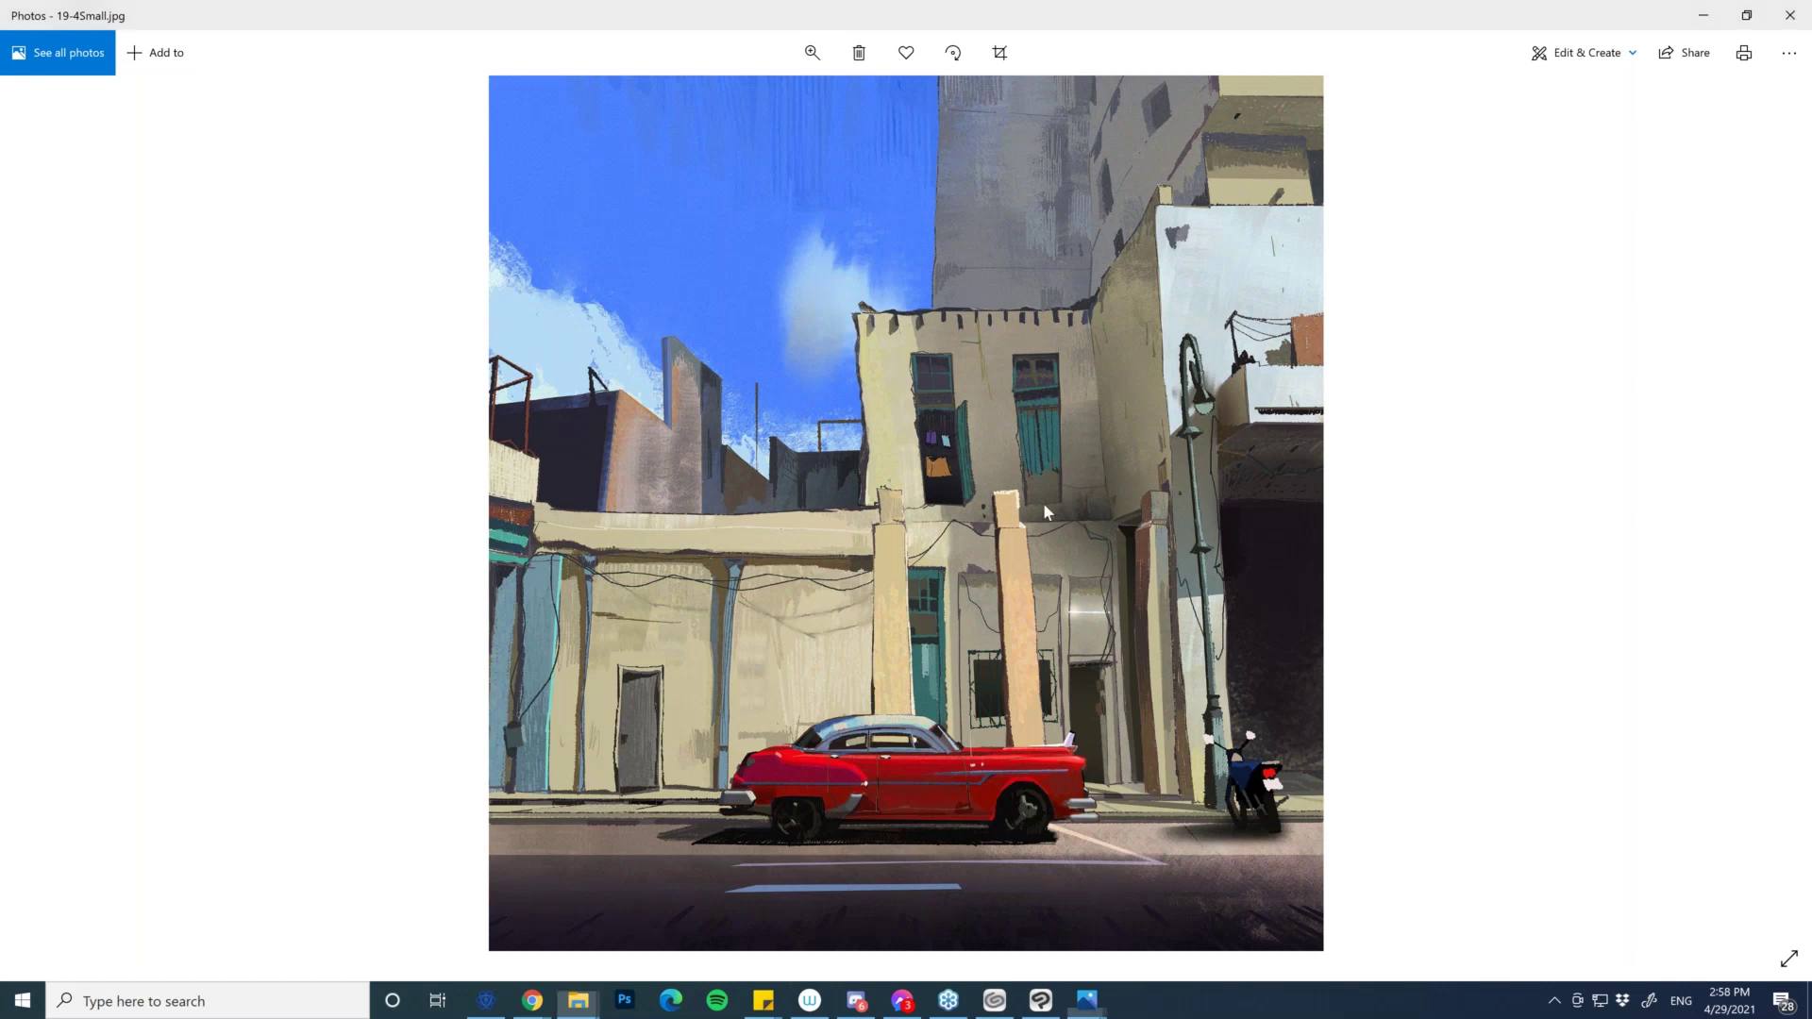
- Examine the red car, street and facade details in 19-4Small.jpg up close, and close the picture
scroll(1044, 509, up, 1)
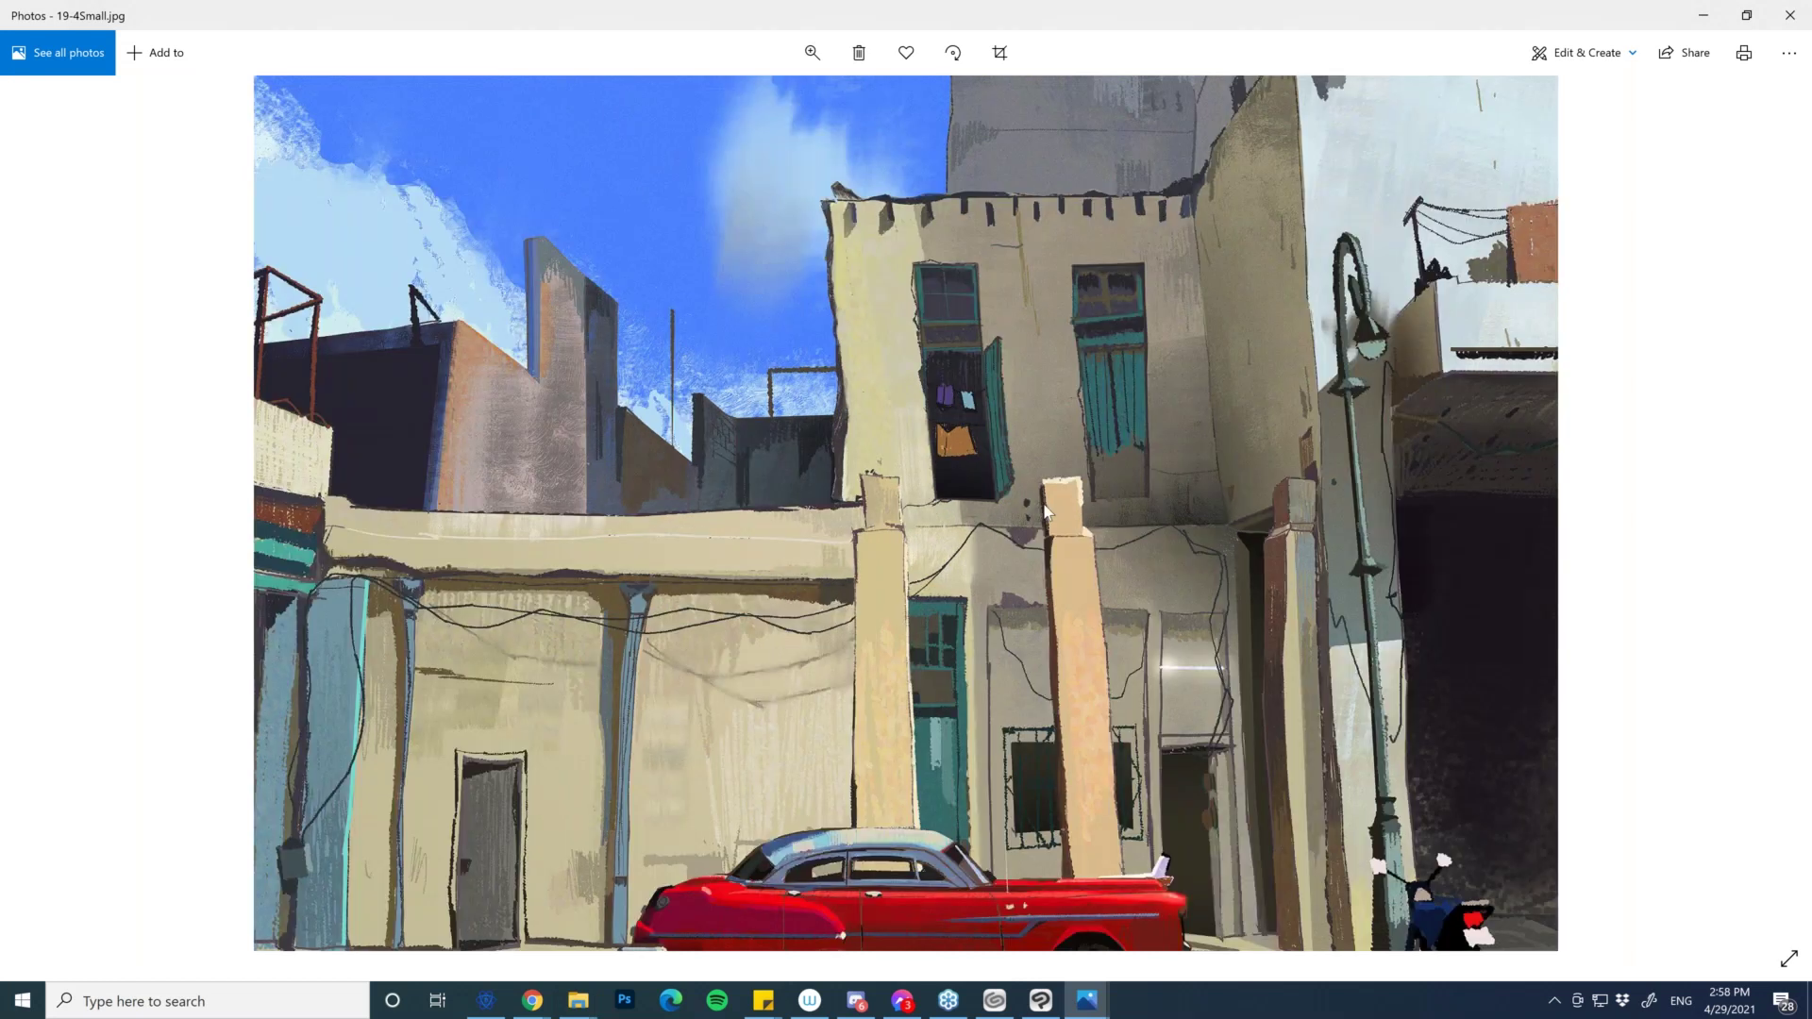
drag(1043, 509, 1021, 289)
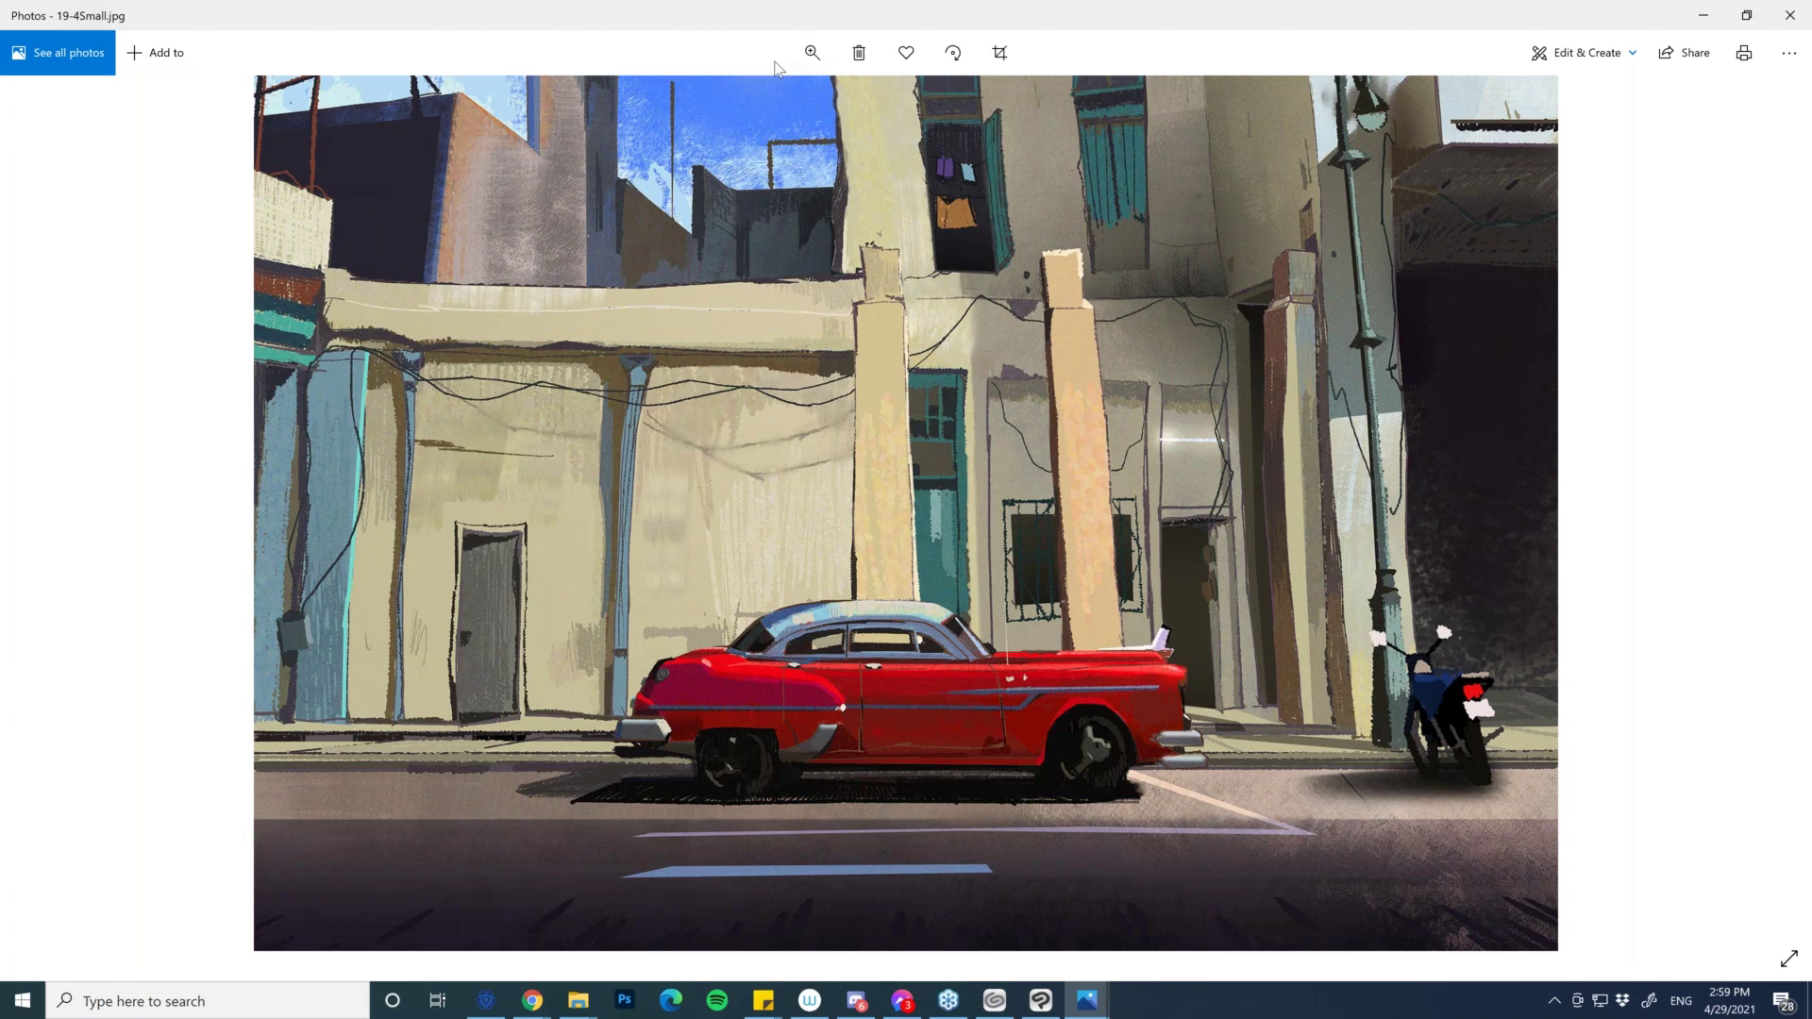
key(super+e)
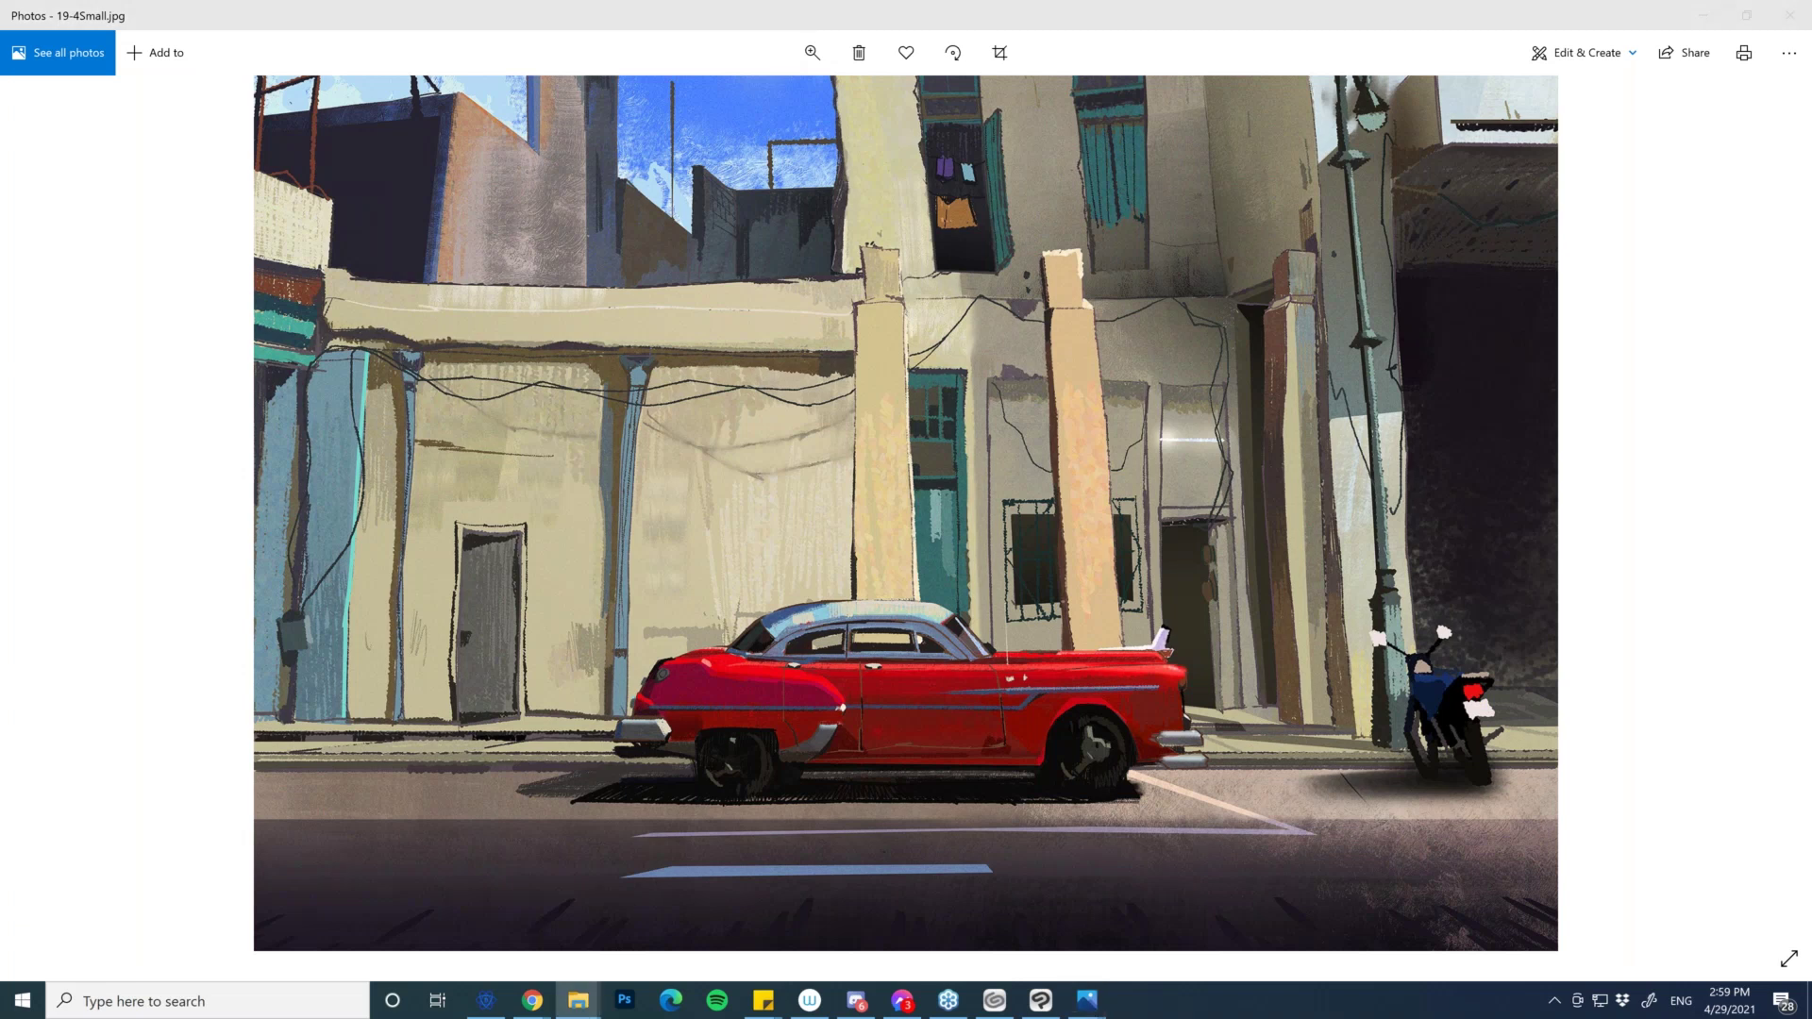
key(alt+F4)
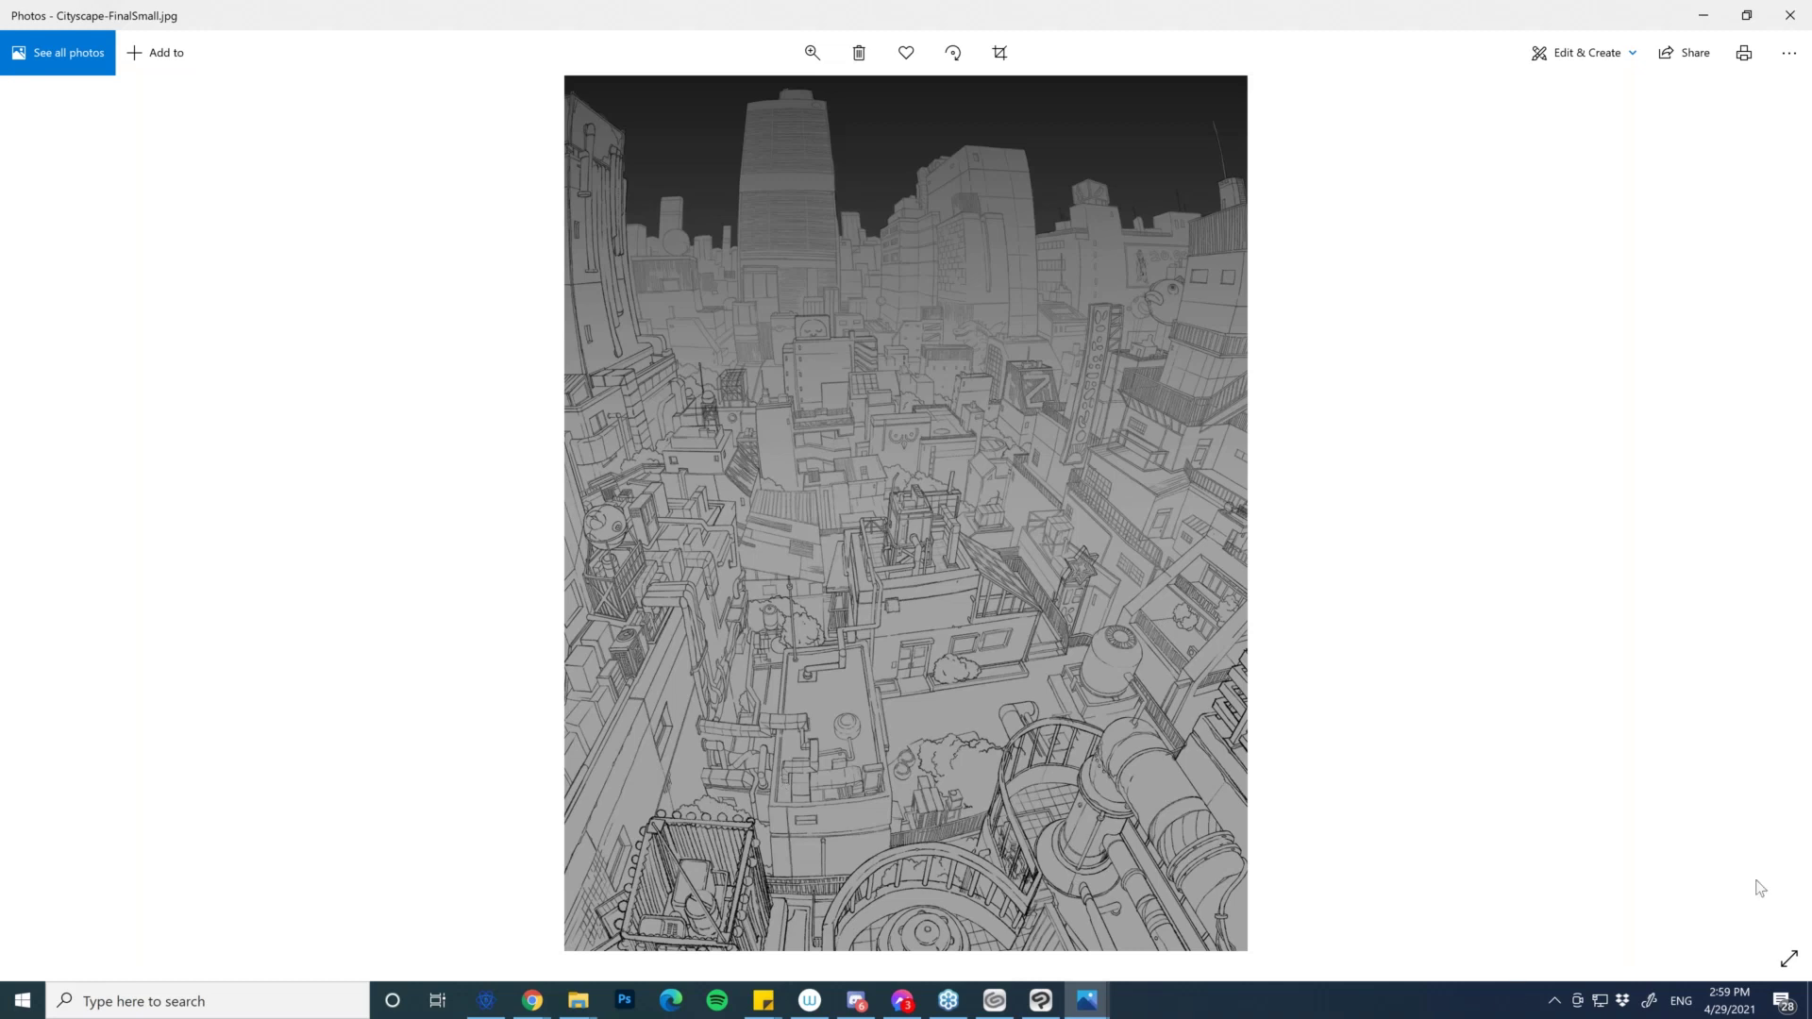
- Examine the rooftops and skyline linework of Cityscape-FinalSmall.jpg up close, return to the full drawing and close it
click(1786, 25)
key(ctrl+plus)
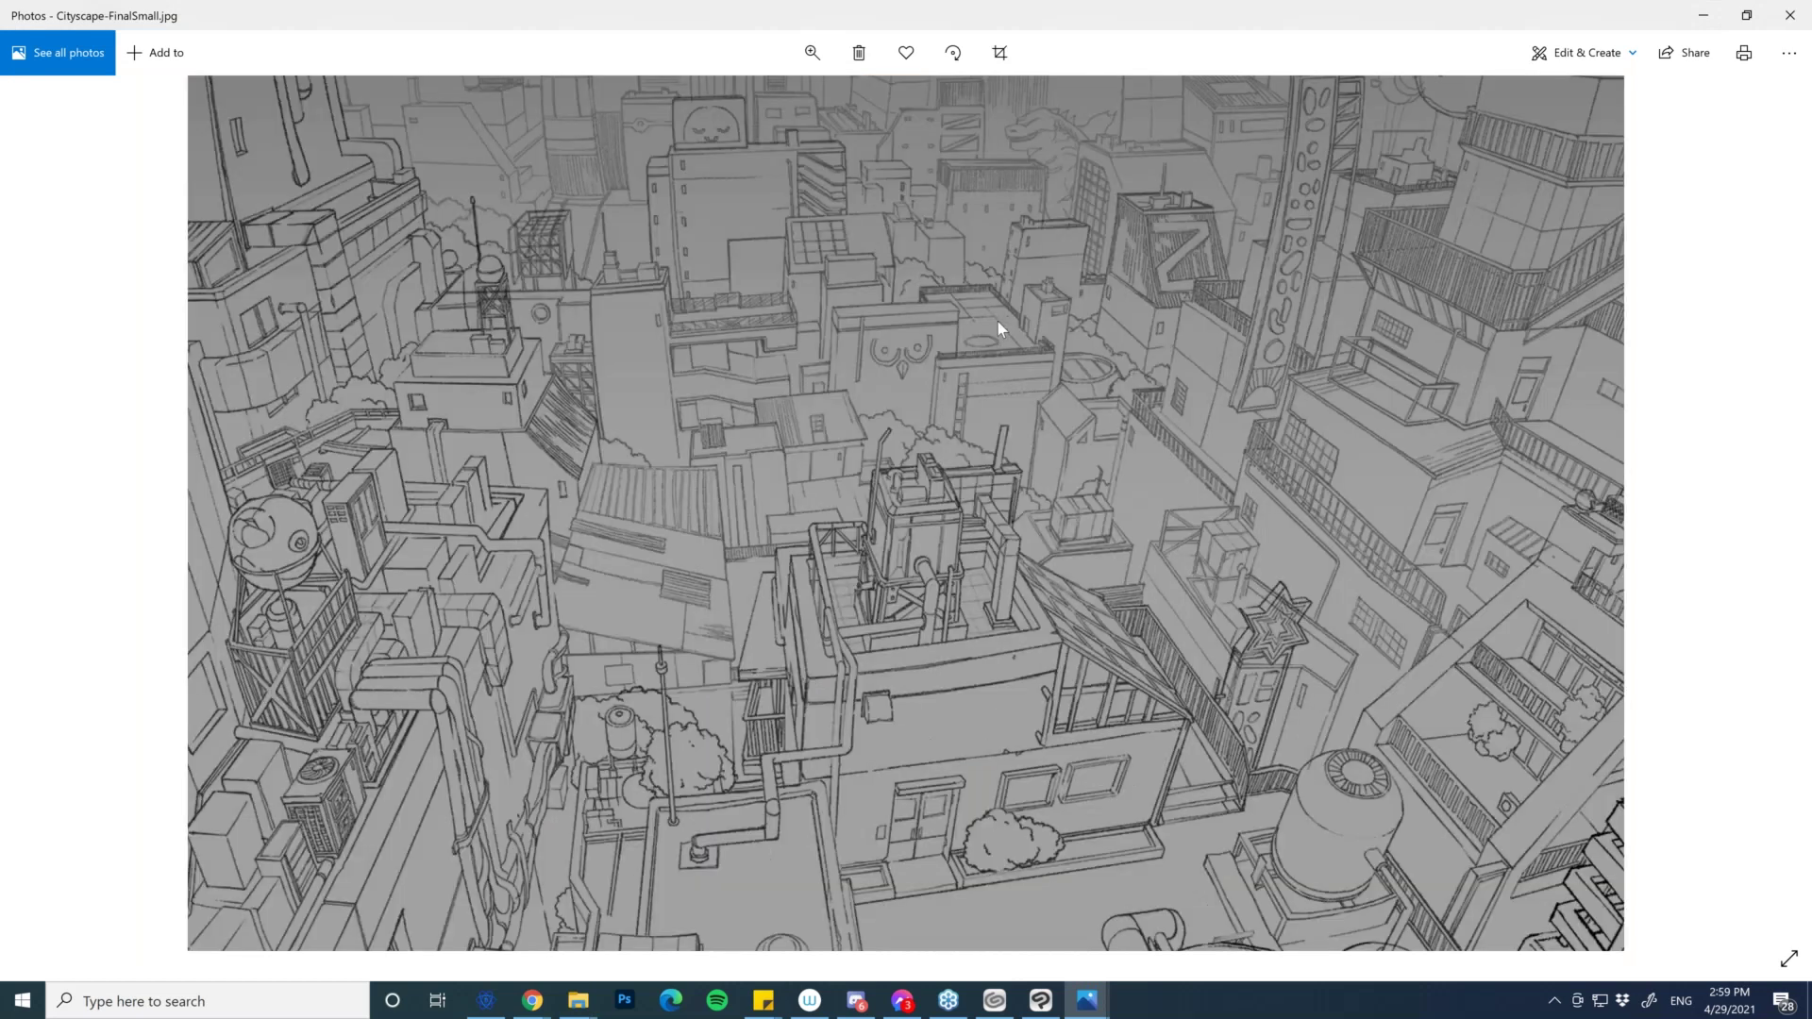
scroll(998, 321, up, 1)
drag(998, 321, 953, 512)
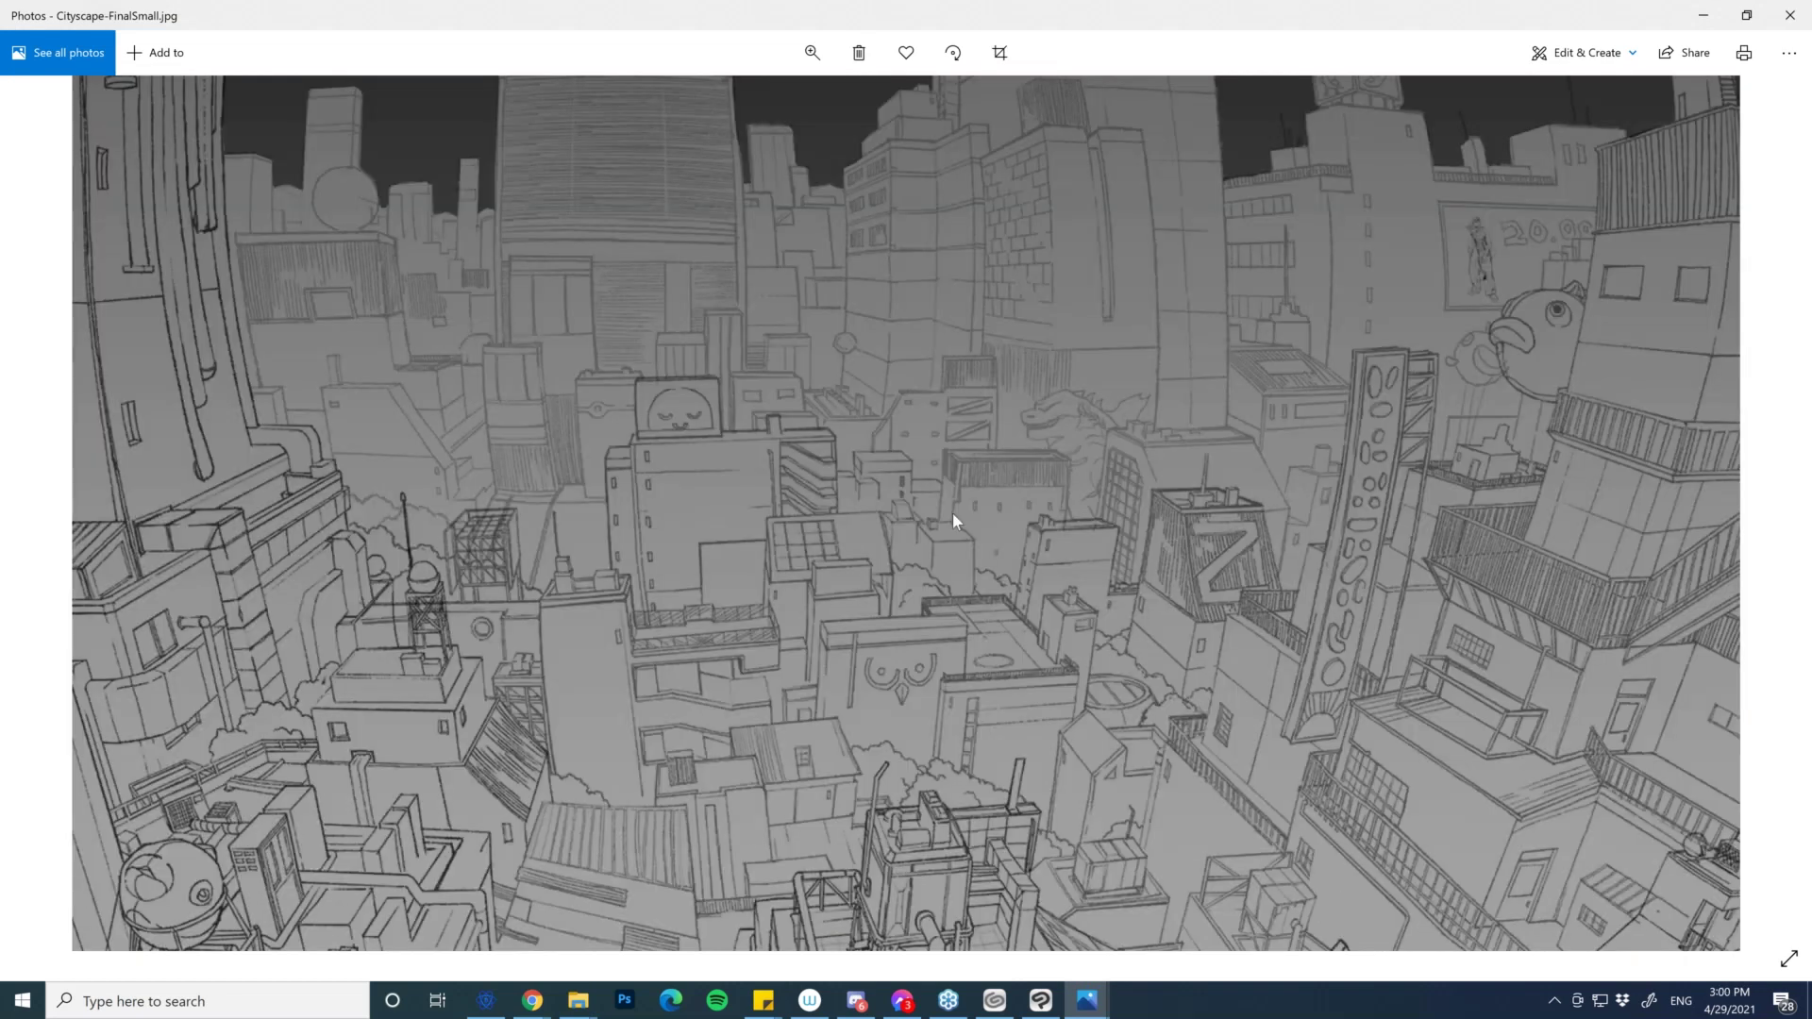
drag(1070, 496, 1064, 578)
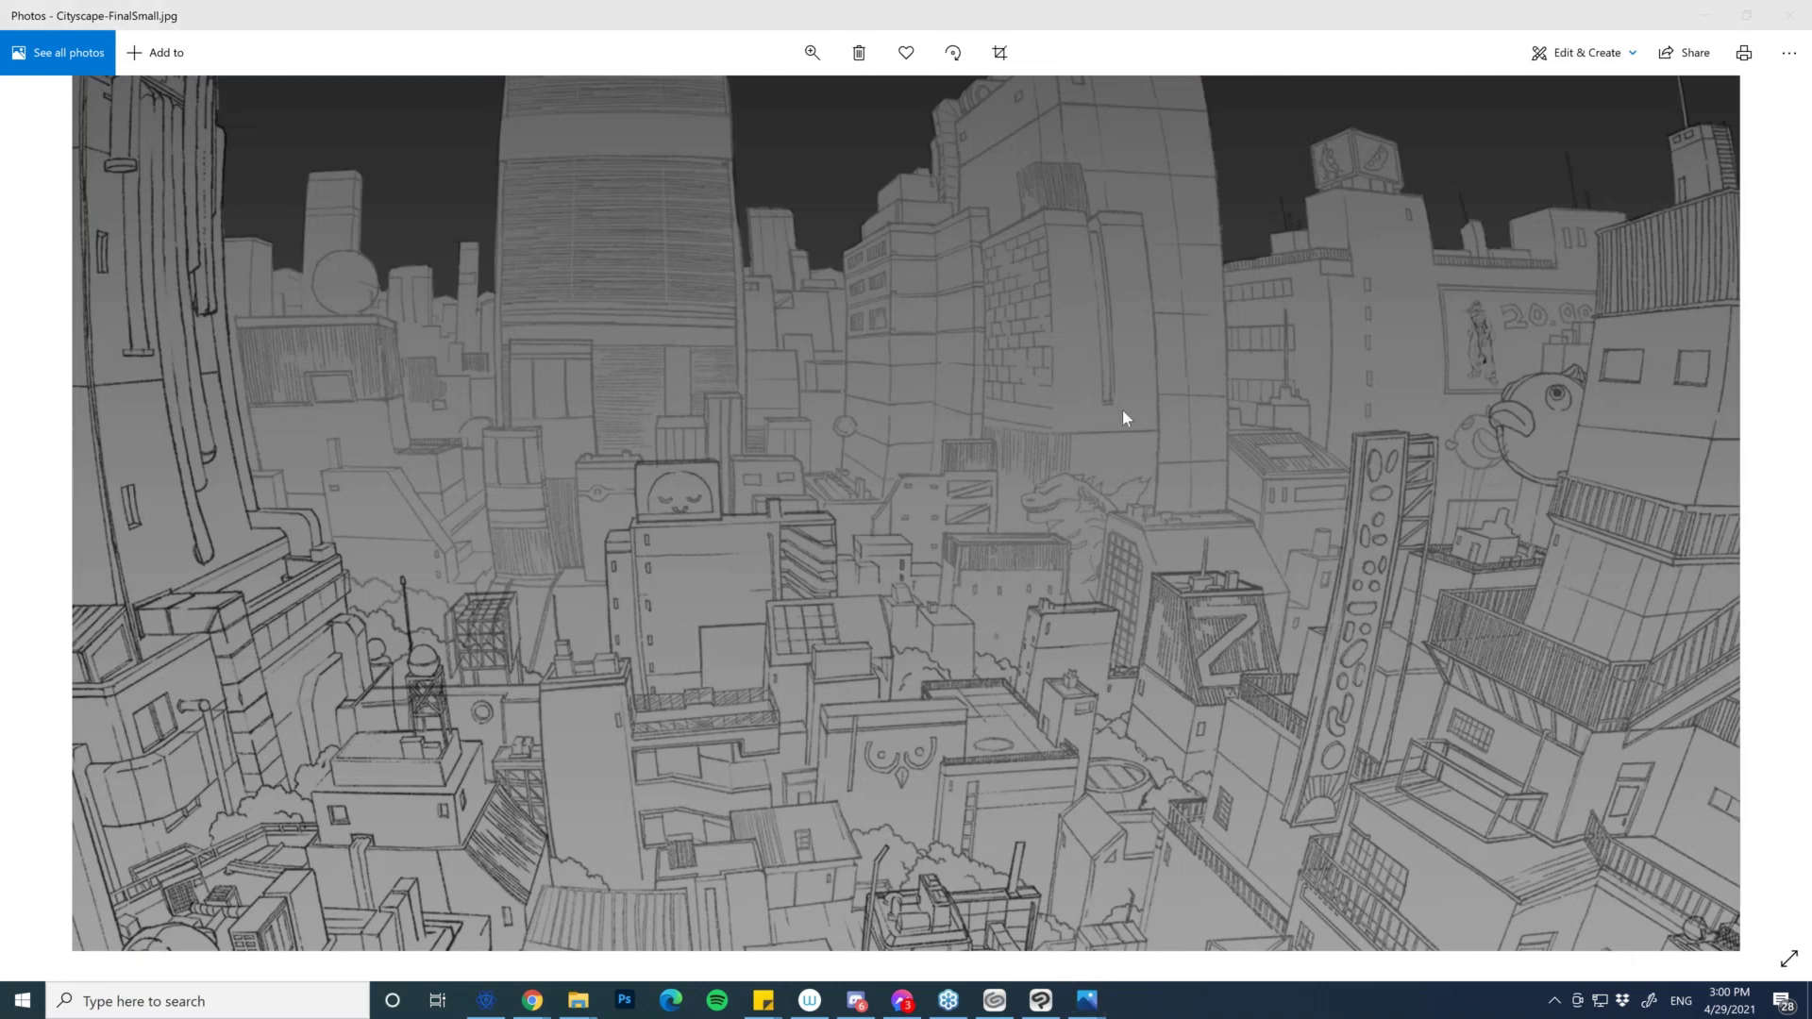
drag(1123, 410, 1055, 574)
scroll(1055, 573, down, 1)
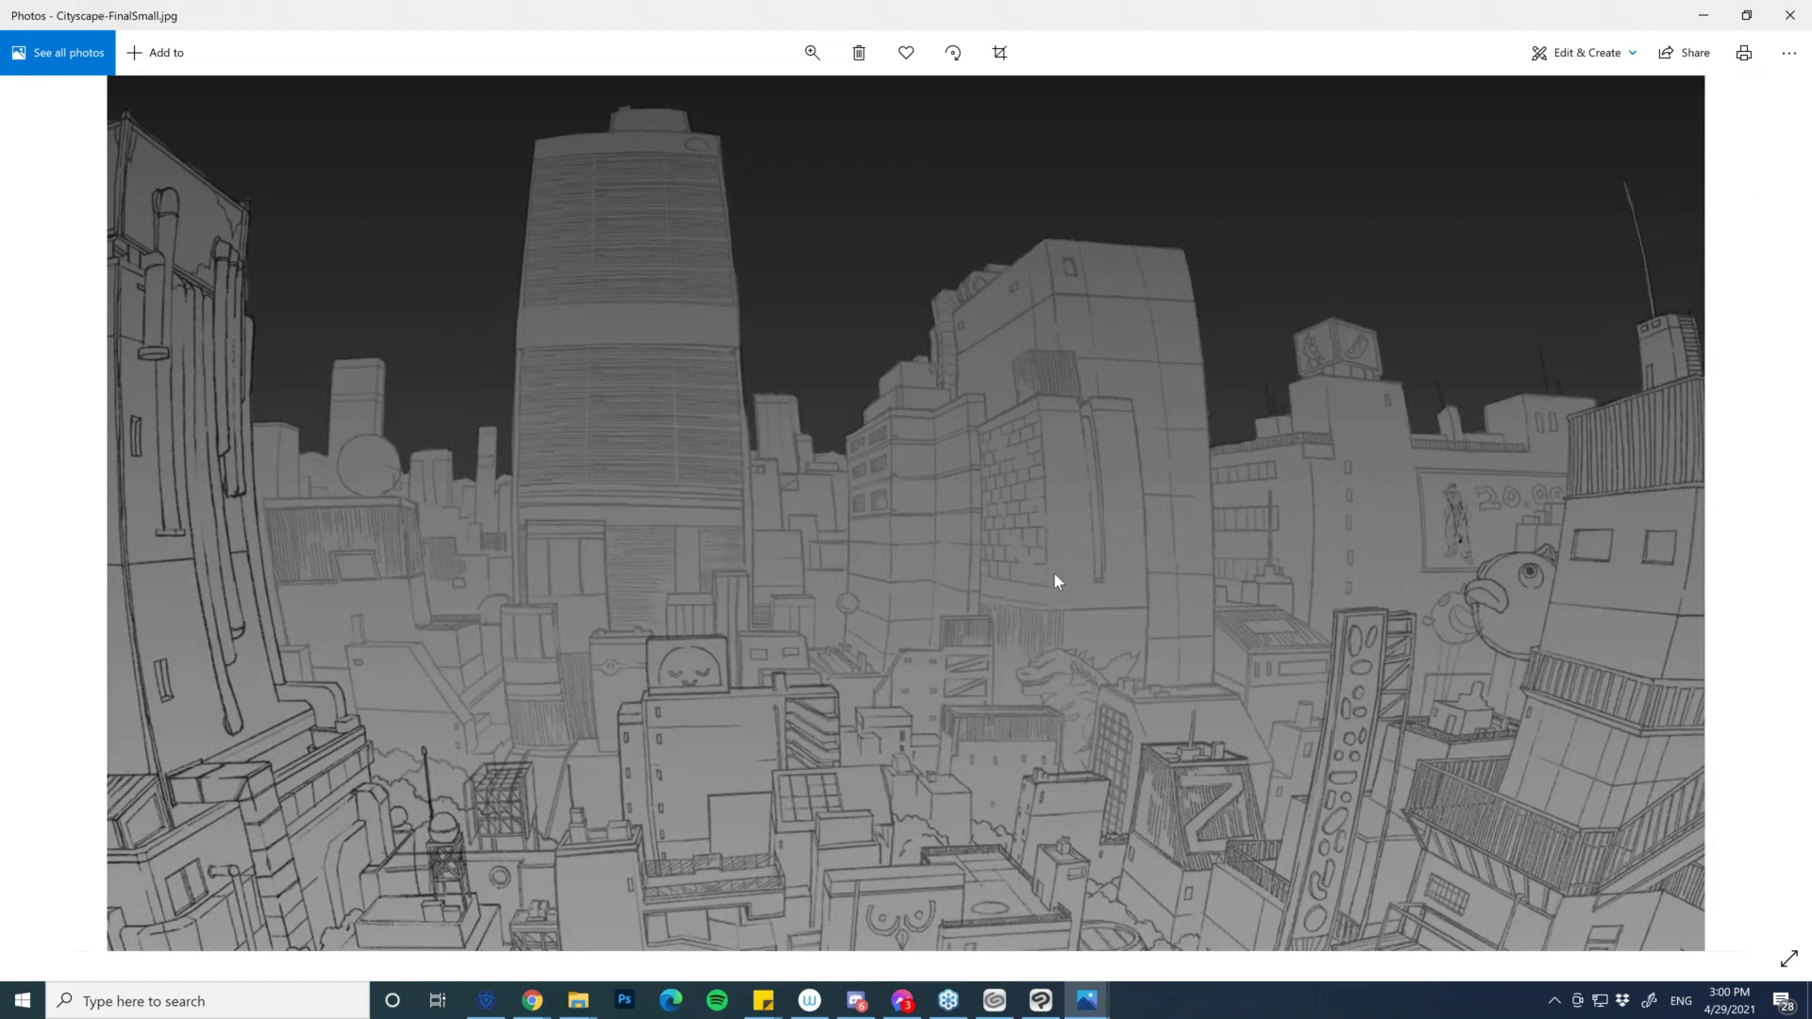
scroll(1055, 574, down, 2)
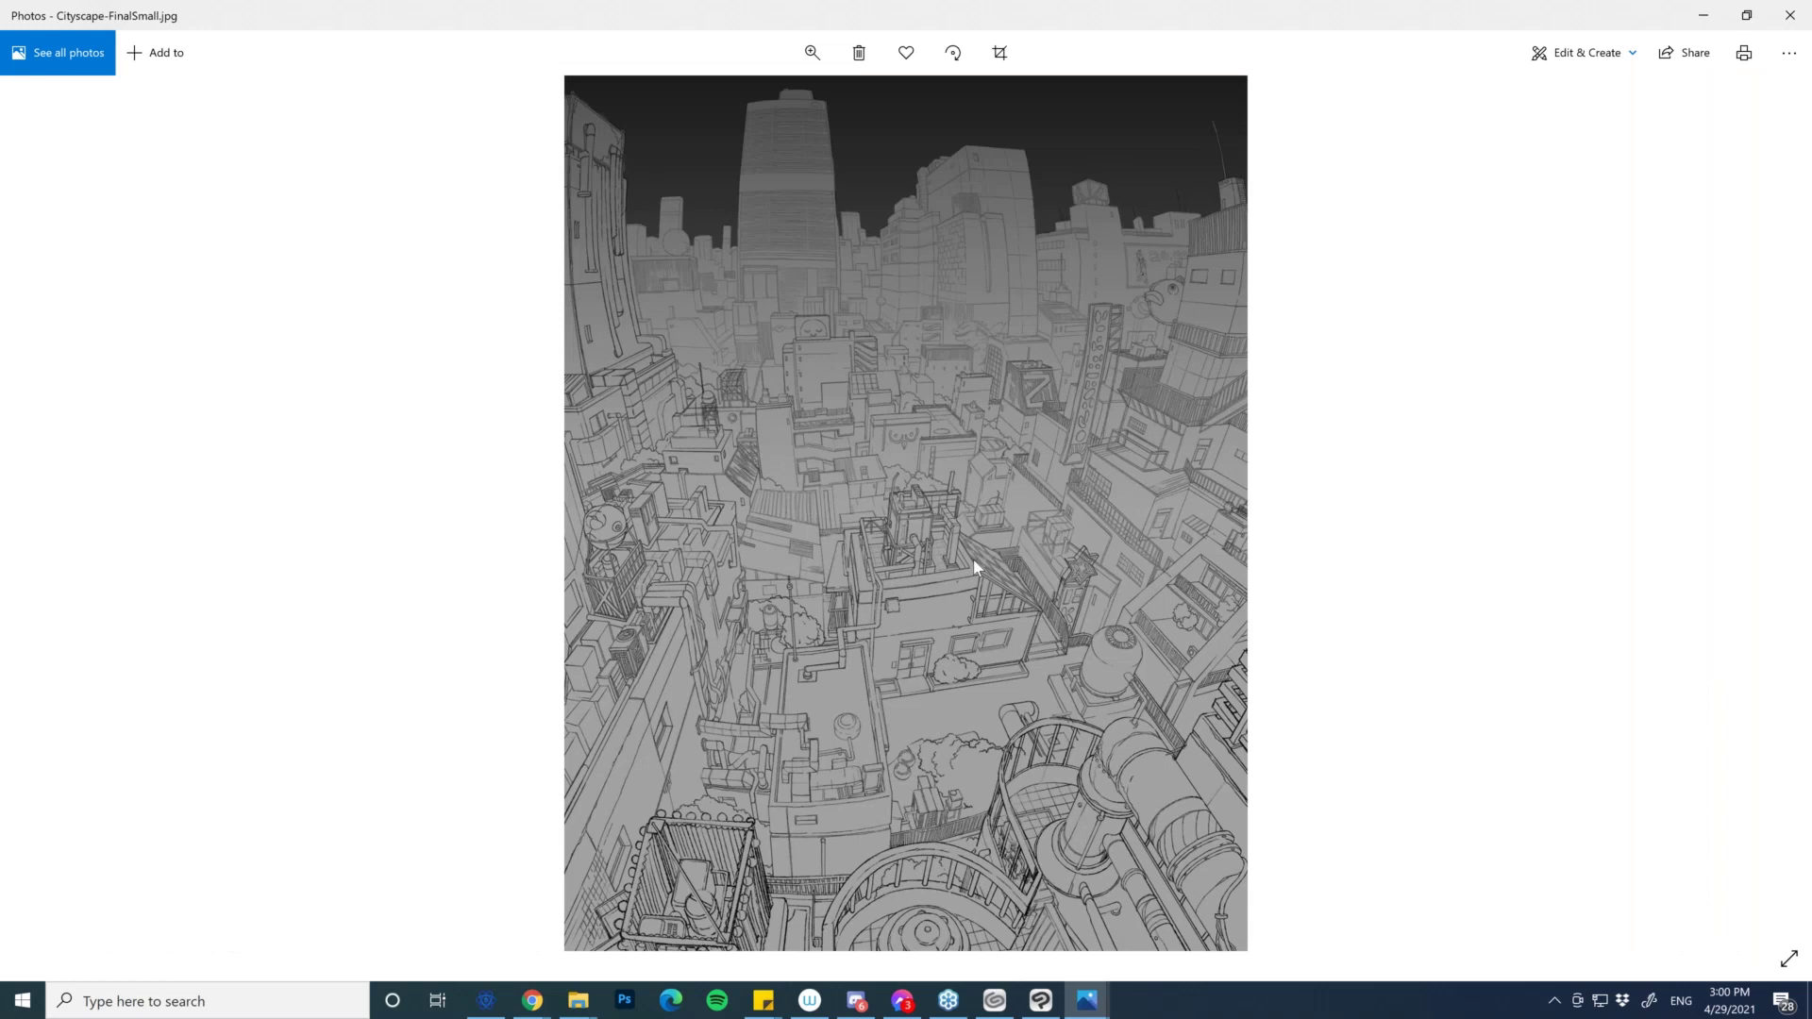
click(1791, 19)
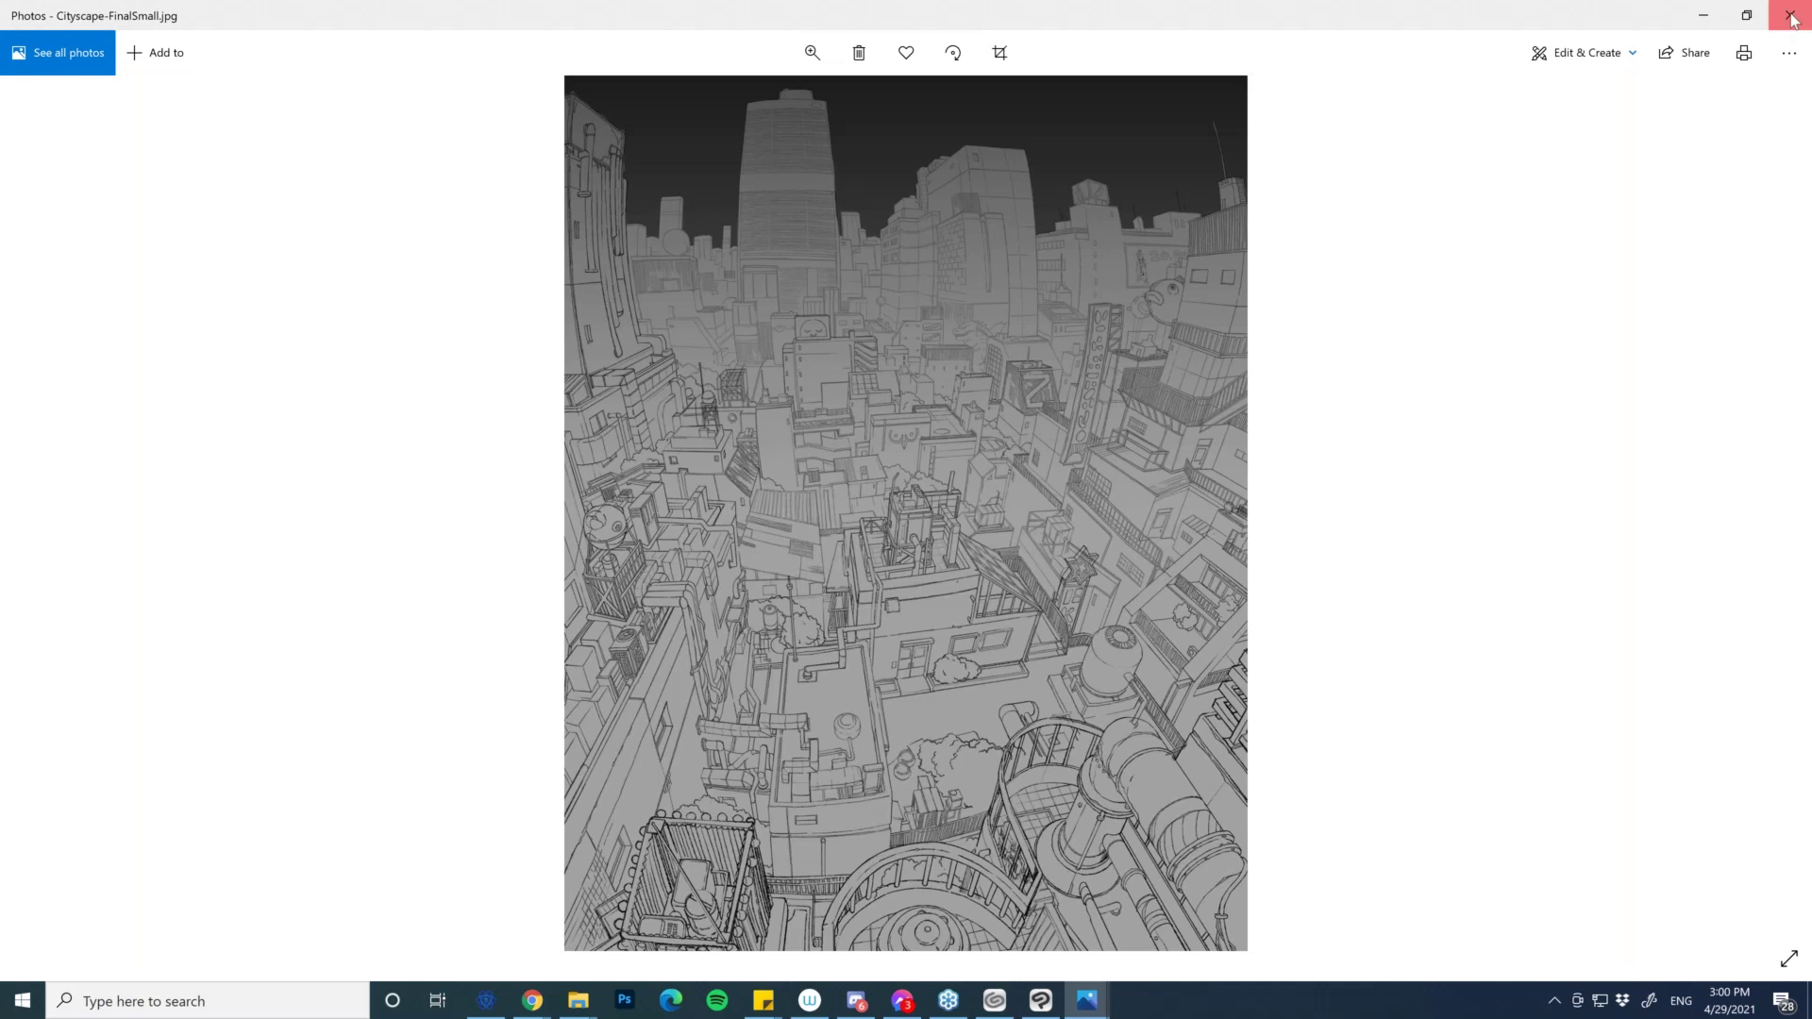